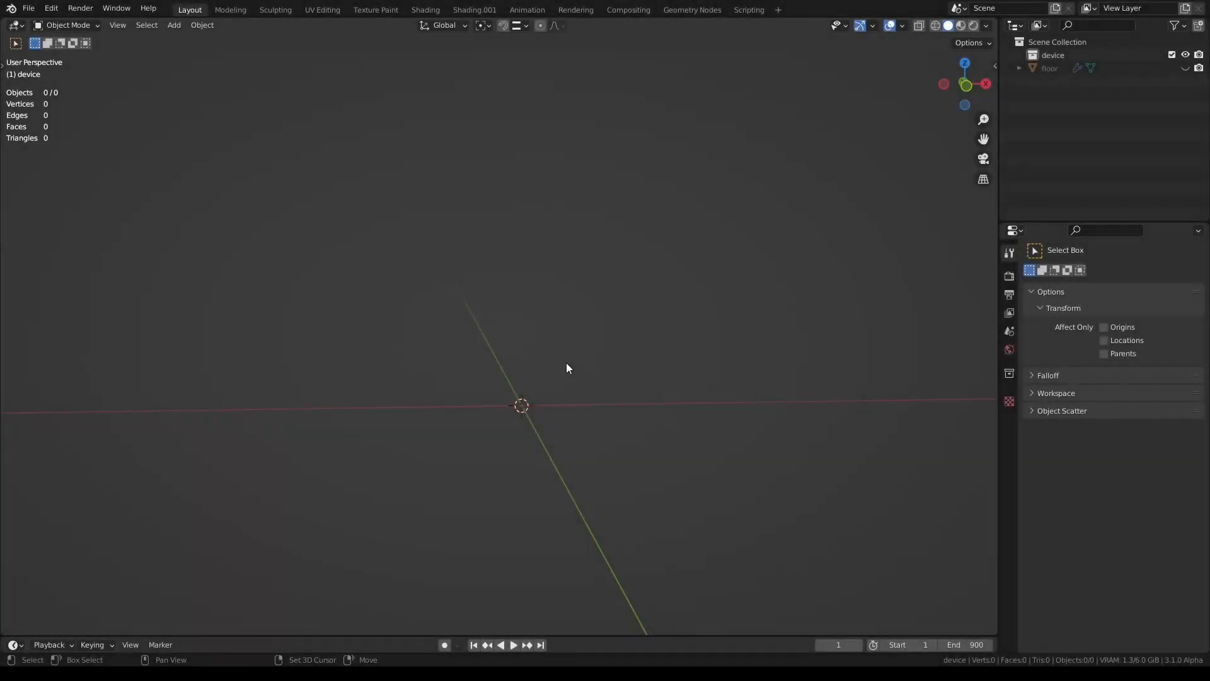
Add an Archimedean spiral curve with 2 turns and a height of 0.1
mouse_move(687, 265)
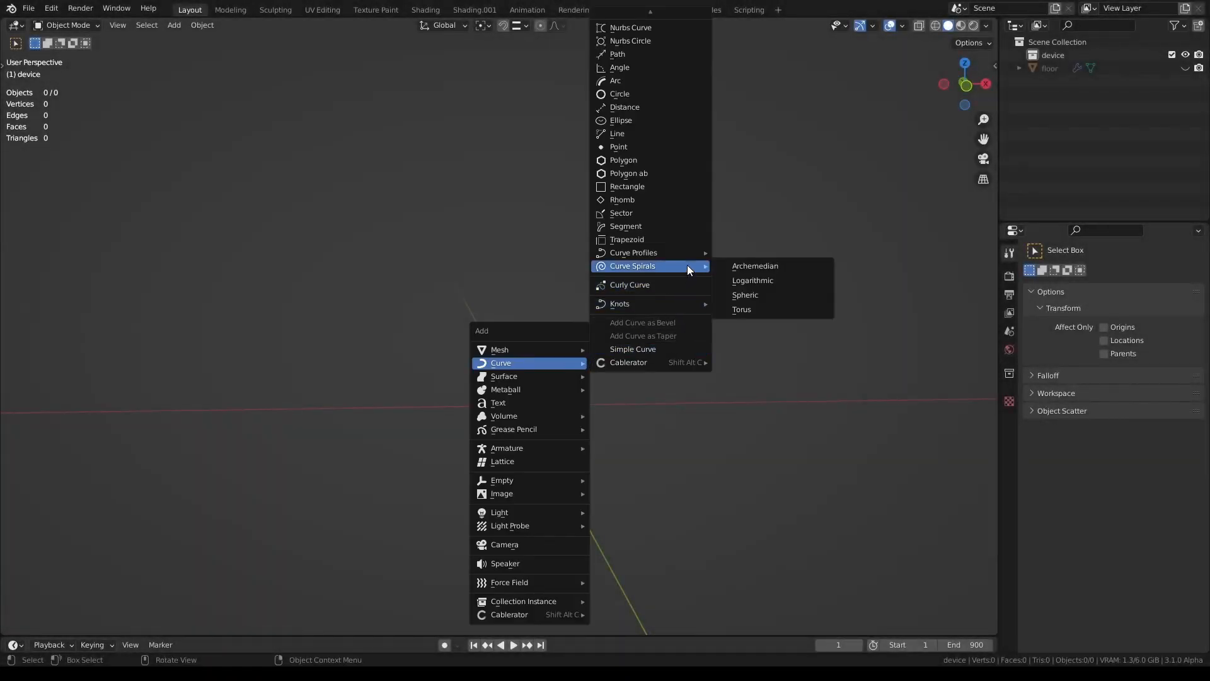
click(735, 265)
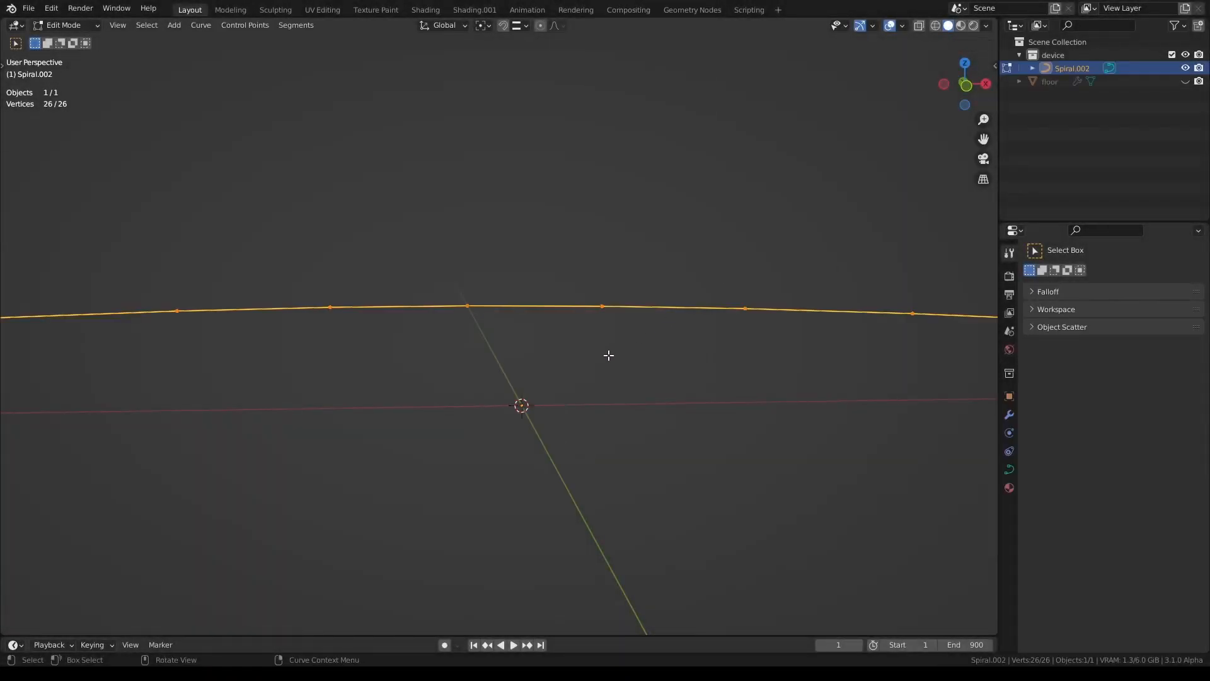
key(F9)
drag(693, 278, 148, 148)
click(211, 250)
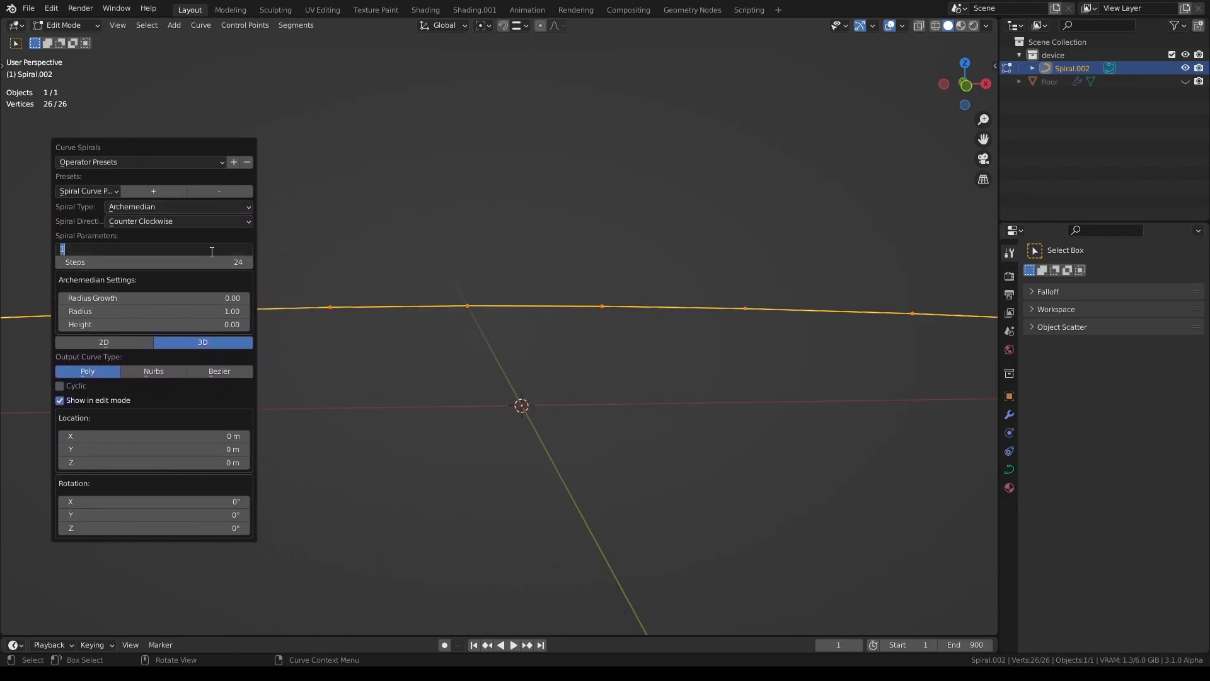
key(Return)
click(196, 324)
text(0.1)
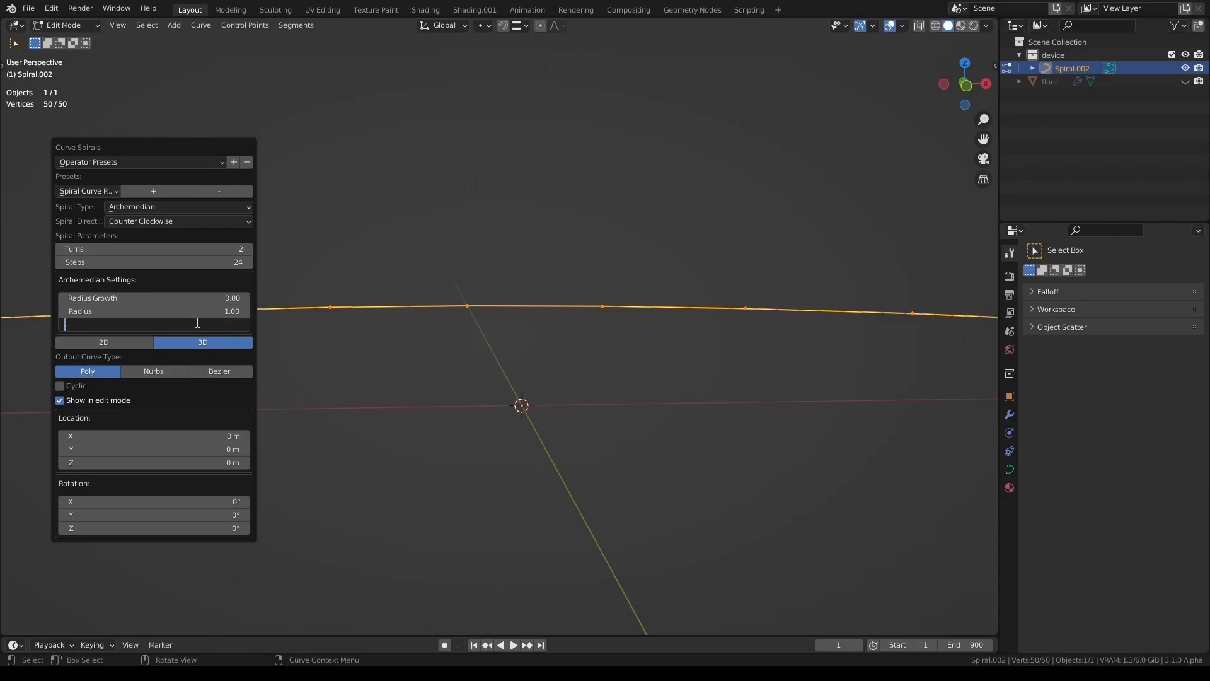
key(Return)
Reduce the spiral's radius to 0.05
click(197, 311)
text(0.1)
key(Return)
click(197, 310)
text(.0)
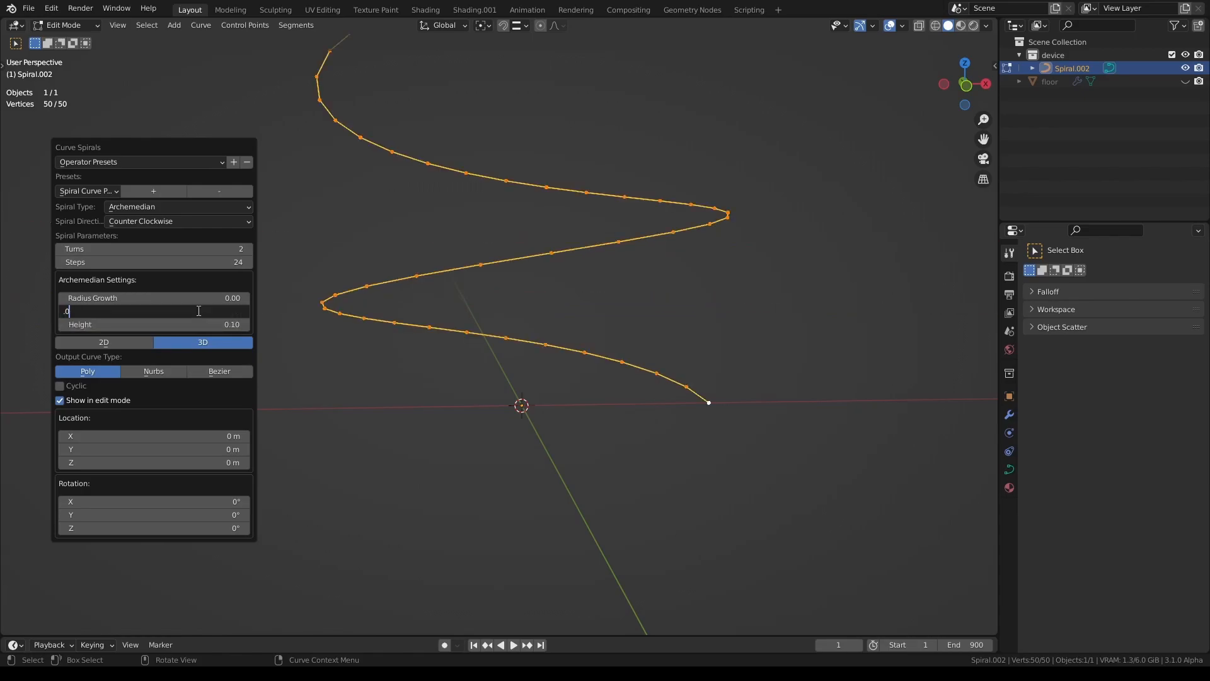
key(Return)
Give the spiral a radius growth of 0.02 so it widens upward
click(201, 297)
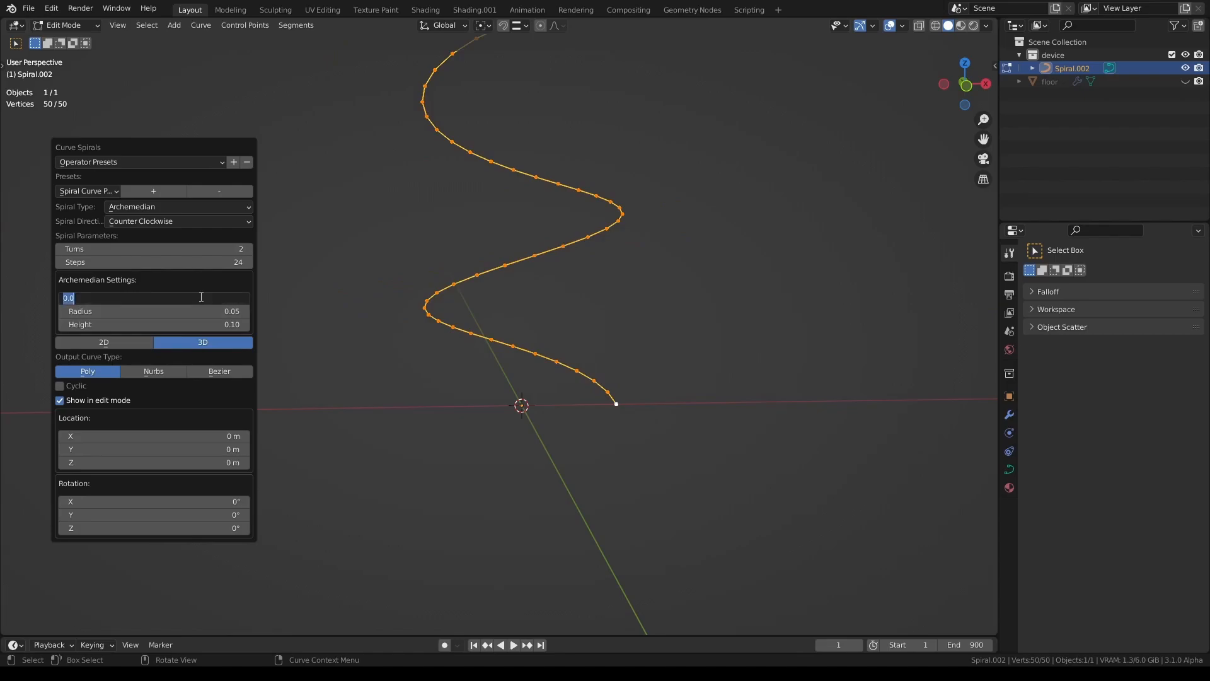
text(.01)
key(Return)
click(201, 297)
text(.0)
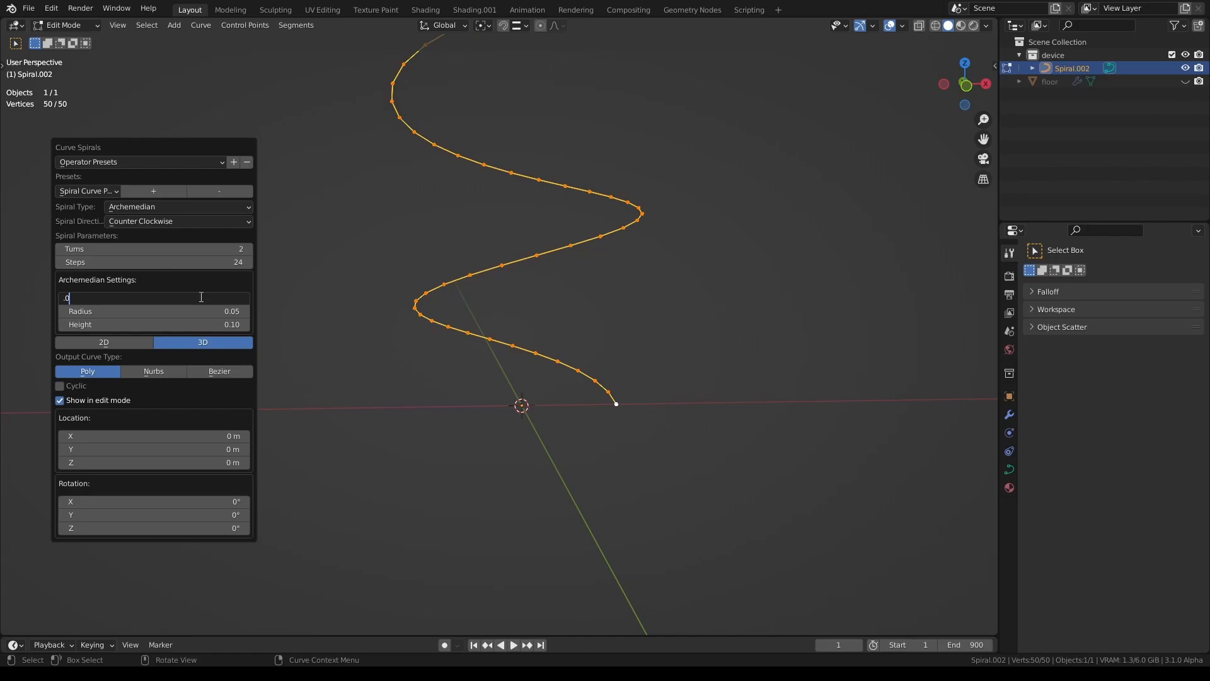
text(2)
key(Return)
Tune the spiral to a radius growth of 0.04 and a radius of 0.03, and save the file
scroll(437, 261, down, 3)
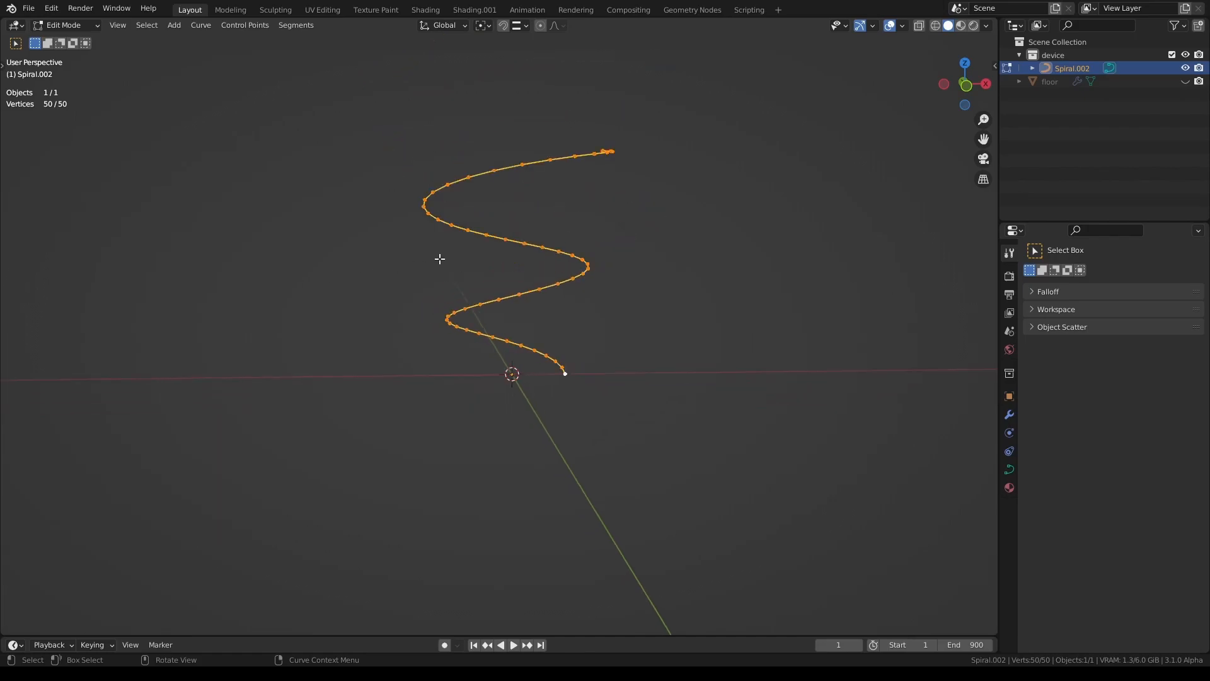
shift+middle_drag(439, 263, 421, 315)
key(F9)
drag(526, 272, 208, 197)
mouse_move(254, 353)
mouse_down()
mouse_move(242, 354)
mouse_move(251, 342)
mouse_move(242, 354)
mouse_up()
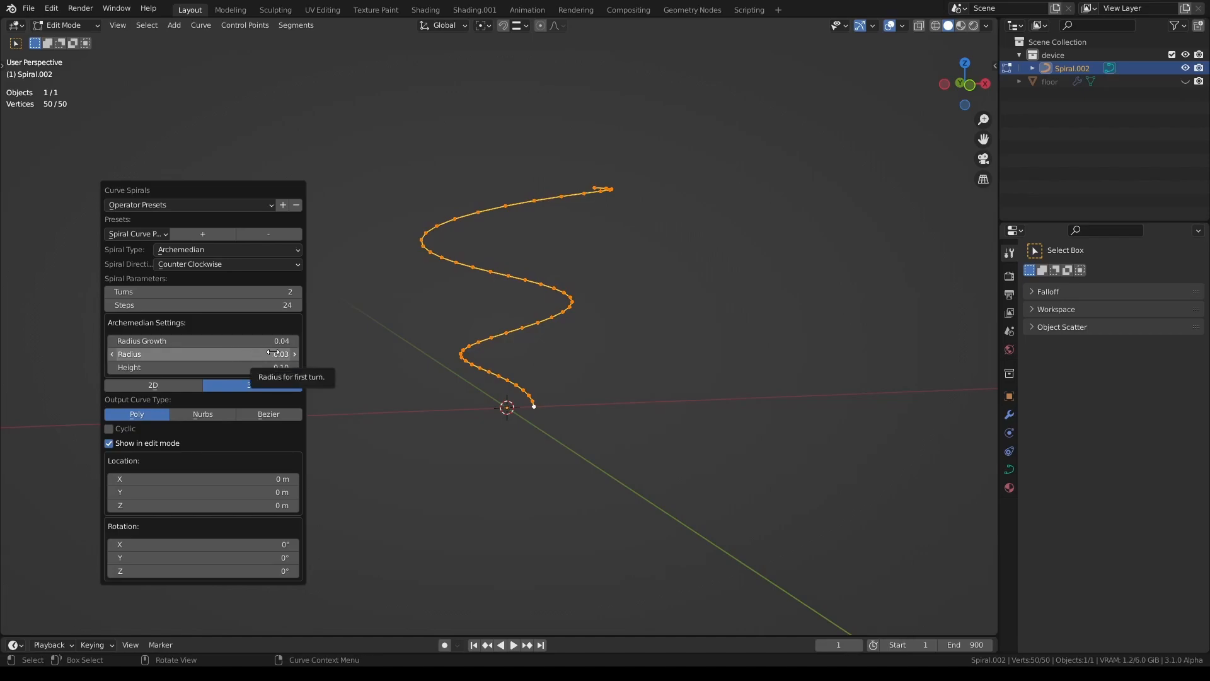
middle_drag(566, 287, 612, 230)
key(Tab)
key(ctrl+s)
Extrude the spiral's upper end point six times in the top view, curving it inward to finish at the origin
key(Tab)
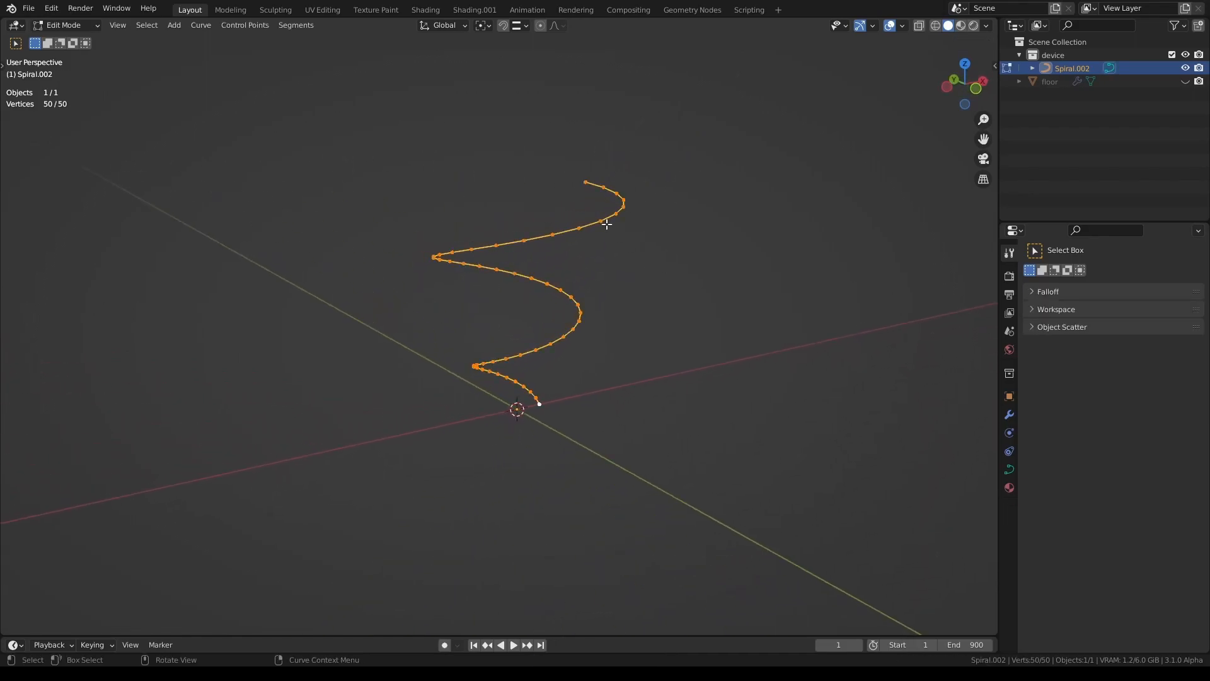
click(591, 190)
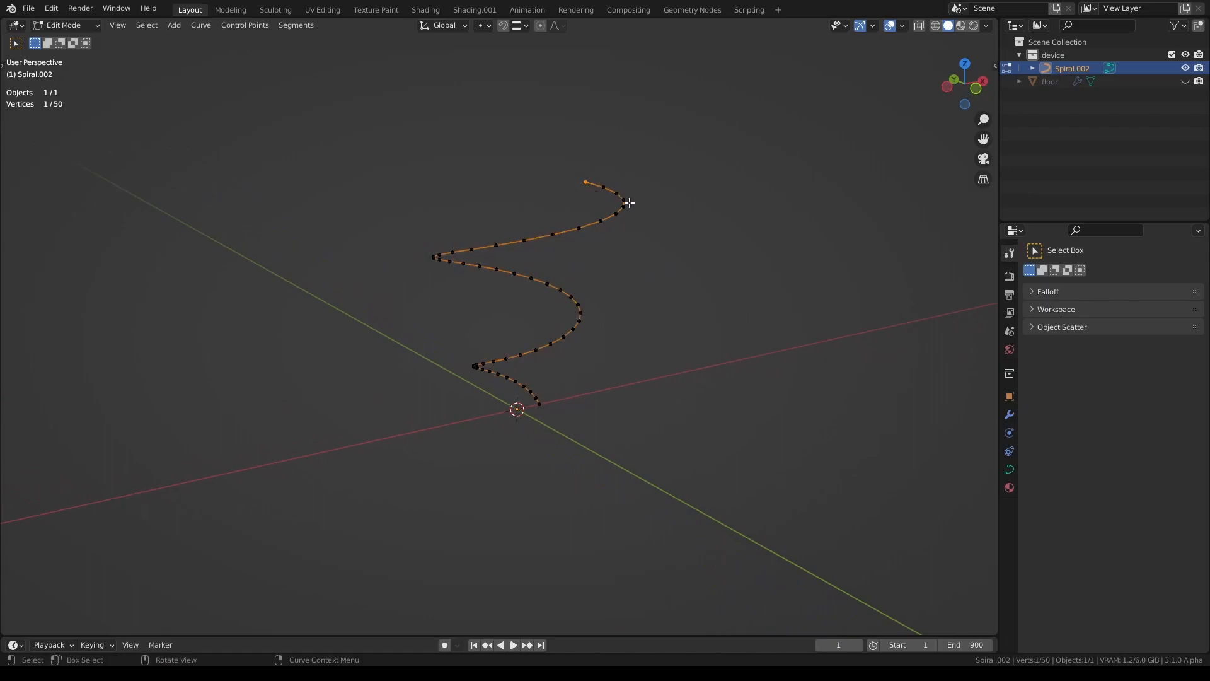
key(KP_7)
scroll(640, 417, up, 4)
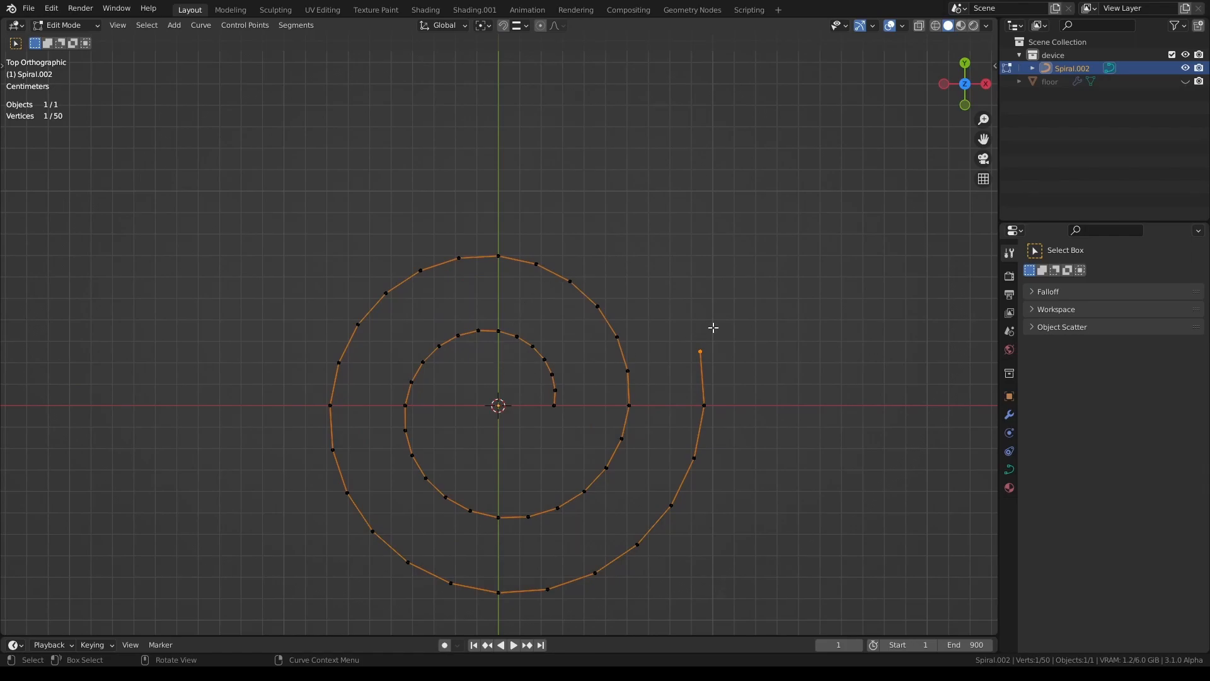
key(e)
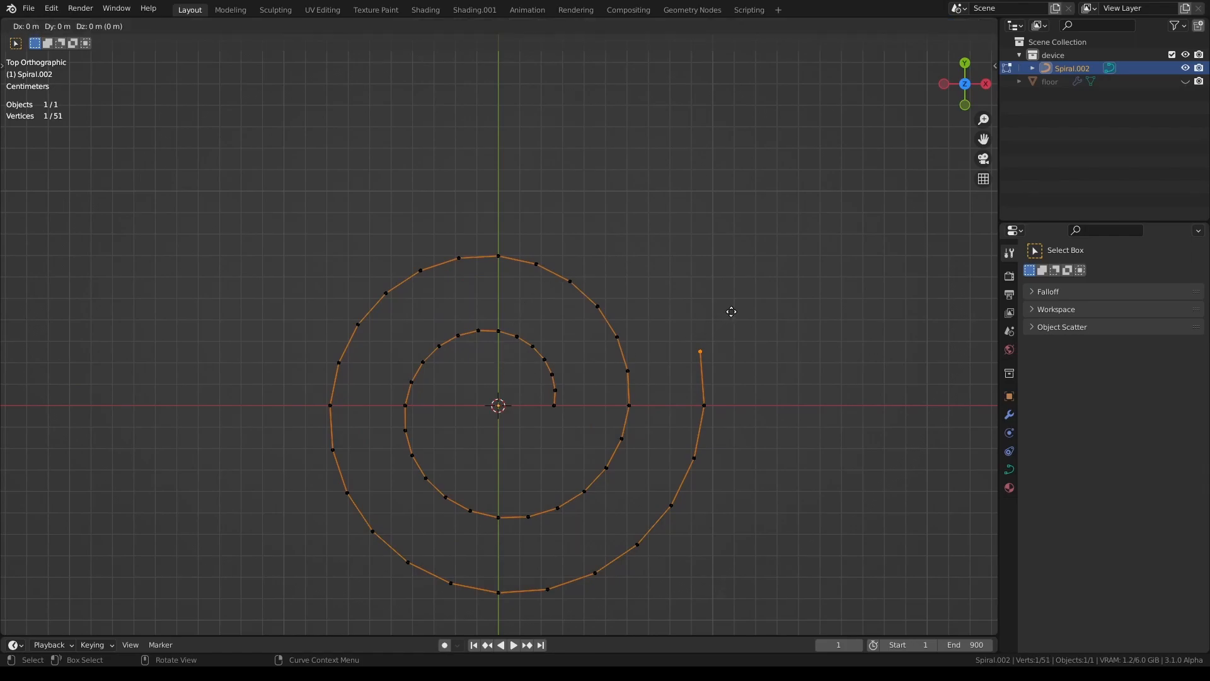
click(690, 268)
key(e)
click(646, 252)
key(e)
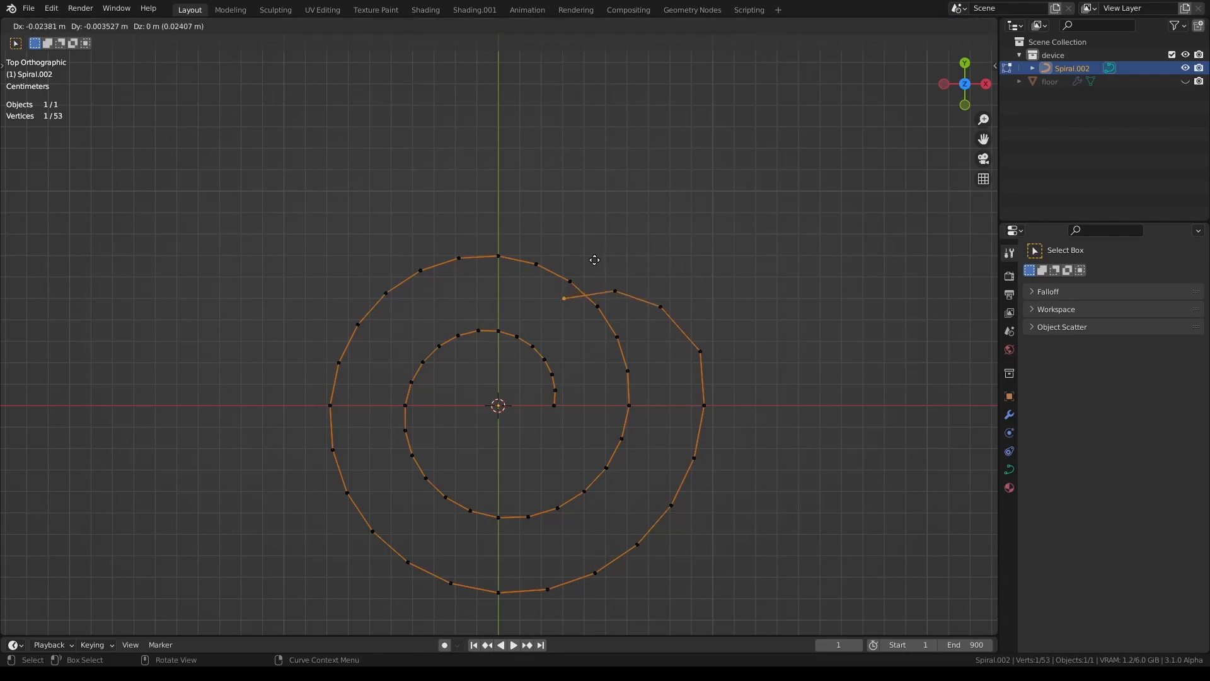
click(587, 262)
key(e)
click(544, 291)
key(e)
click(528, 328)
key(e)
click(529, 368)
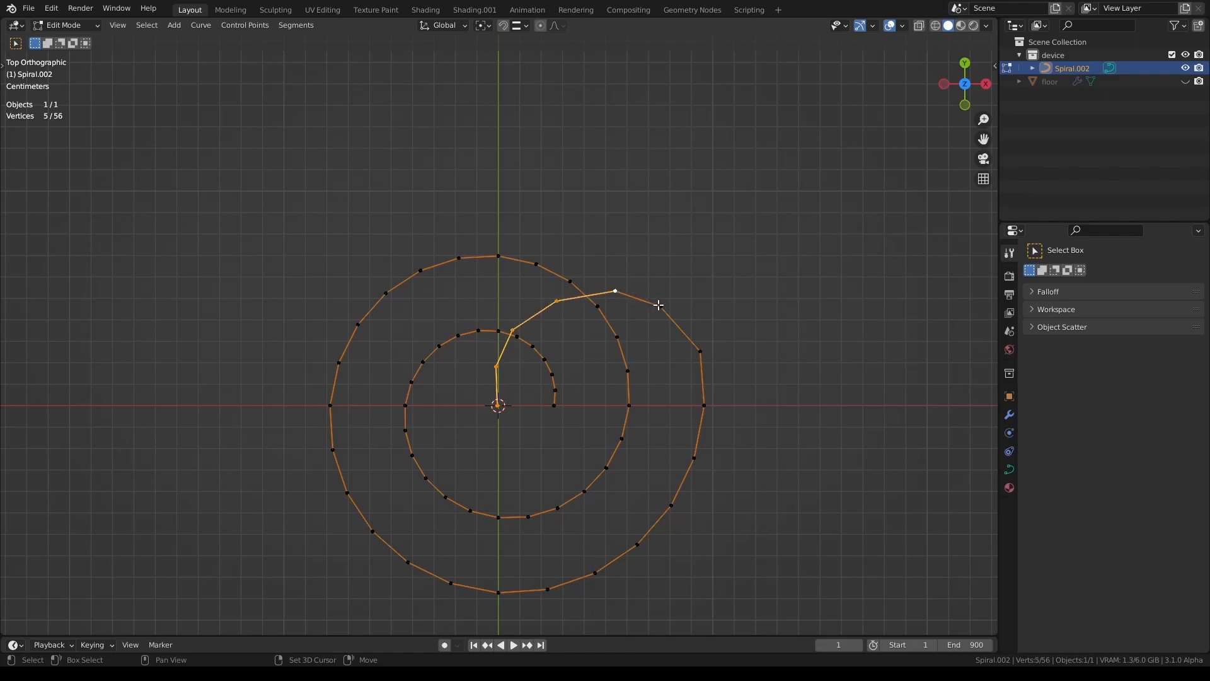
Subdivide the newly extruded segments between the spiral's outer end and the centre
shift+click(699, 351)
right_click(719, 265)
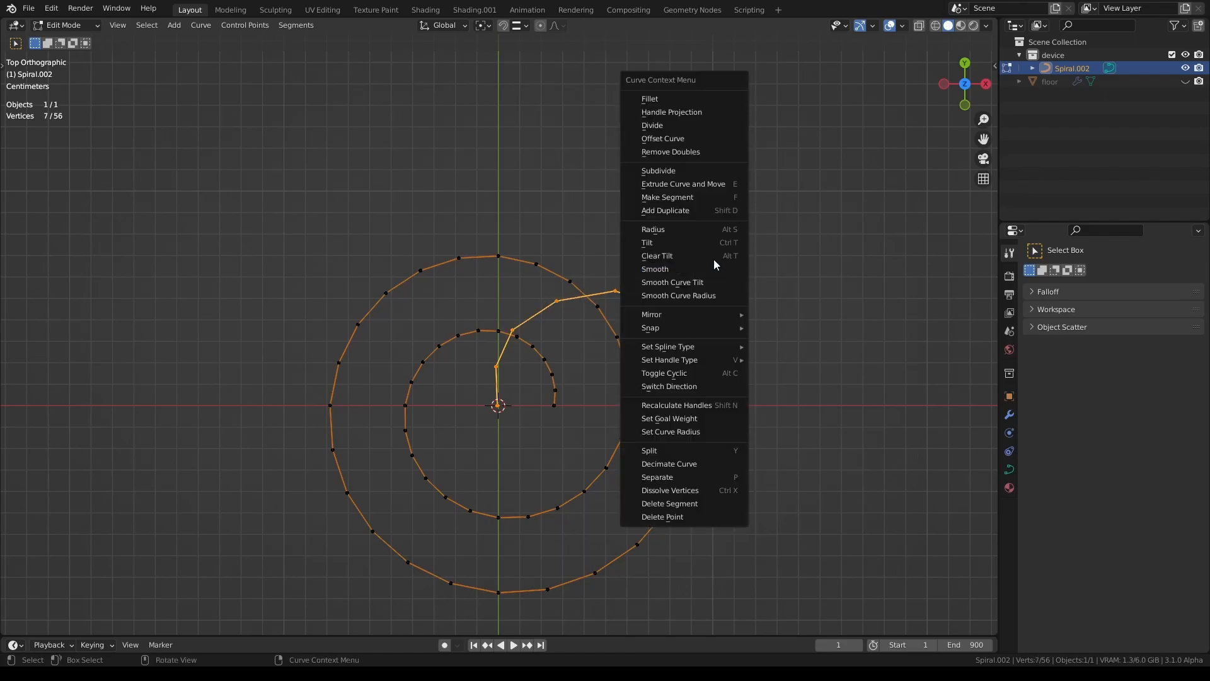
click(724, 173)
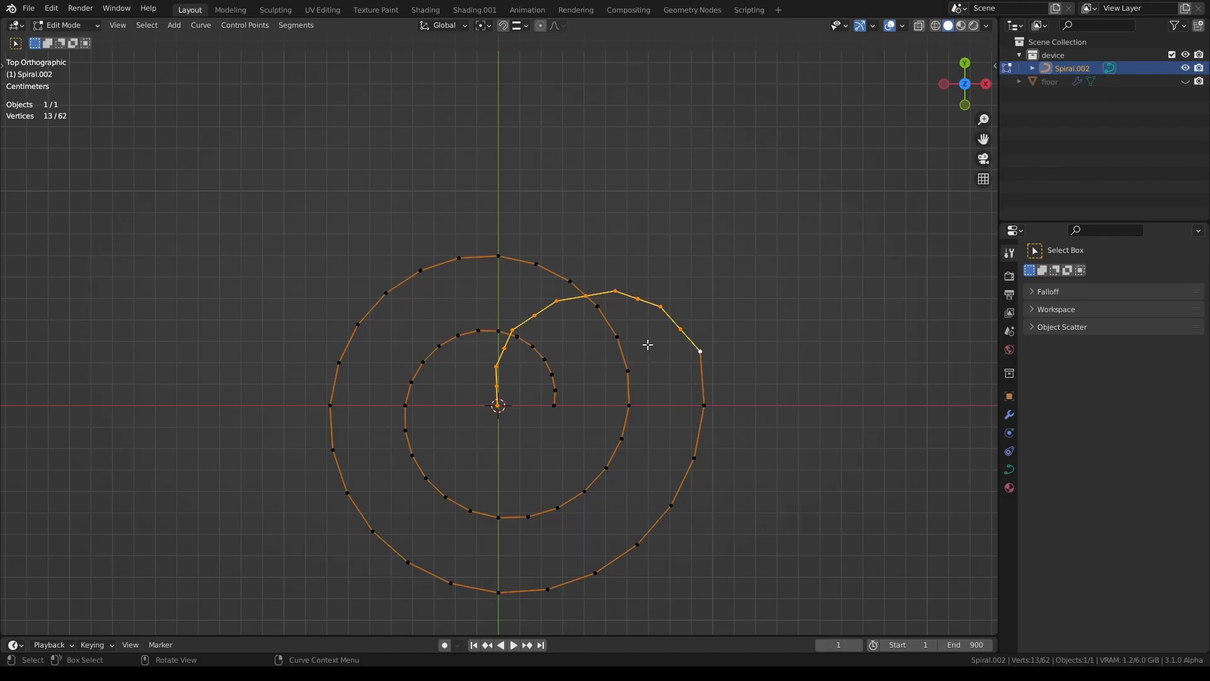
Smooth the subdivided inward section repeatedly until it forms an even arc
right_click(659, 308)
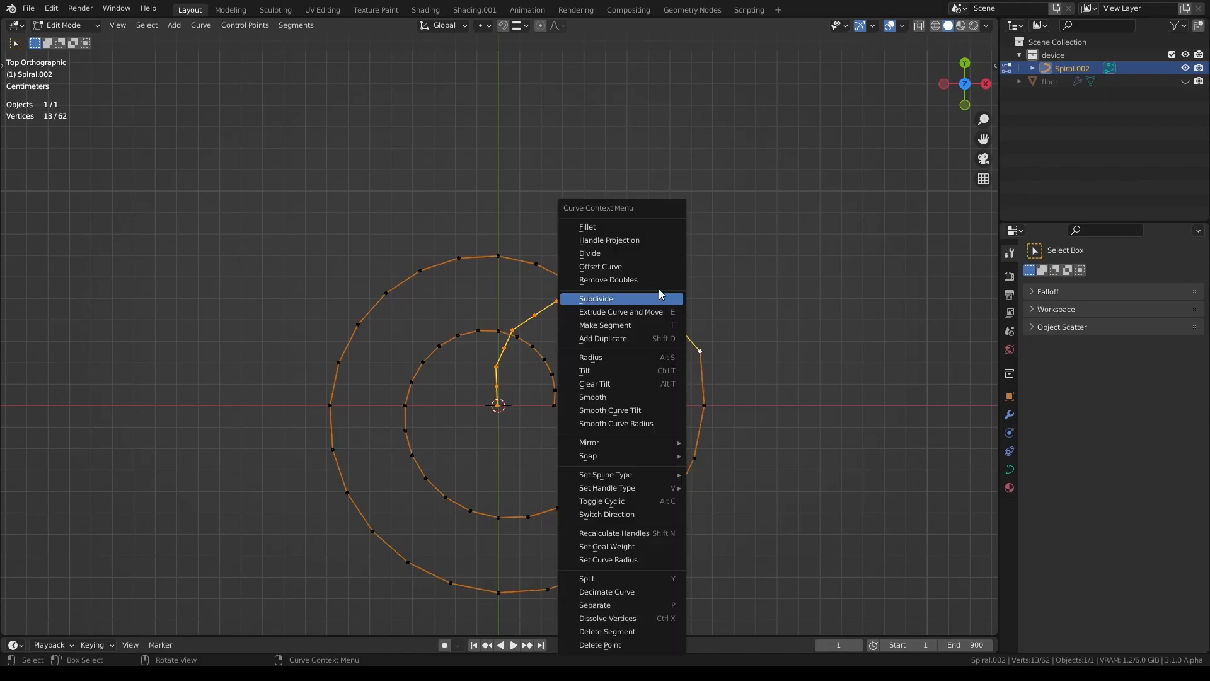
click(625, 396)
key(shift+r)
key(shift+r)
key(shift+r)
key(shift+r)
key(shift+r)
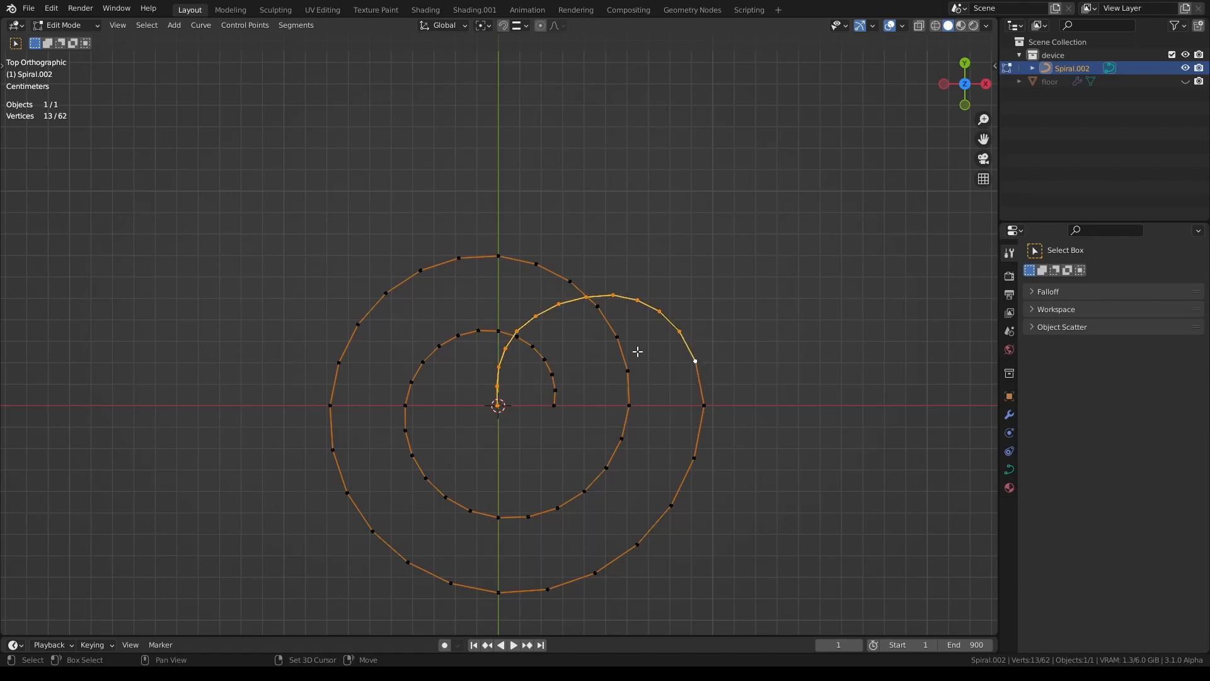
Extrude the curve's upper end point about 0.0185 m straight up along Z
middle_drag(644, 368, 610, 278)
key(Tab)
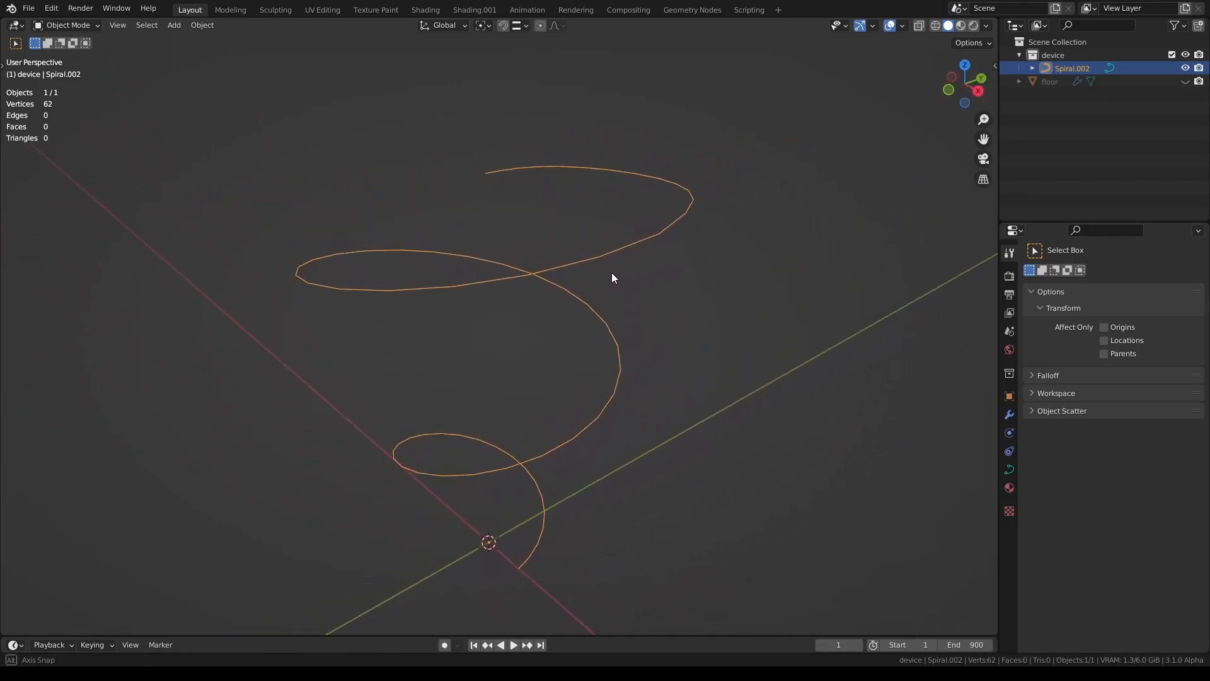
key(Tab)
click(485, 173)
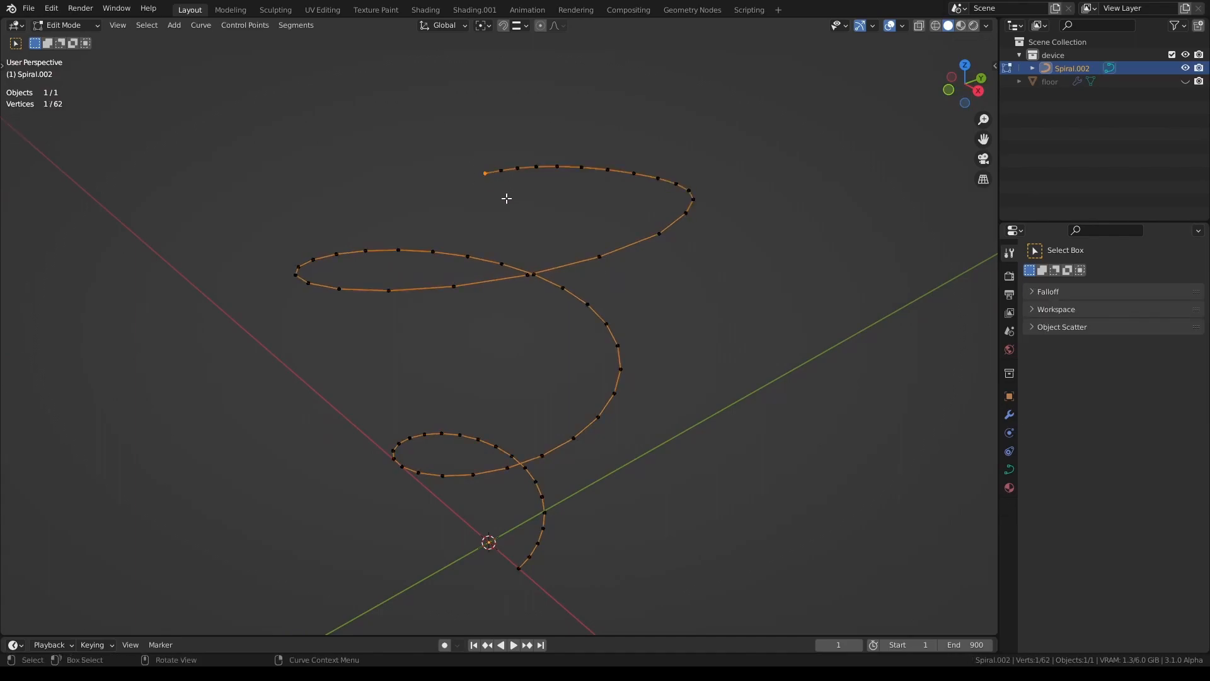
key(e)
key(z)
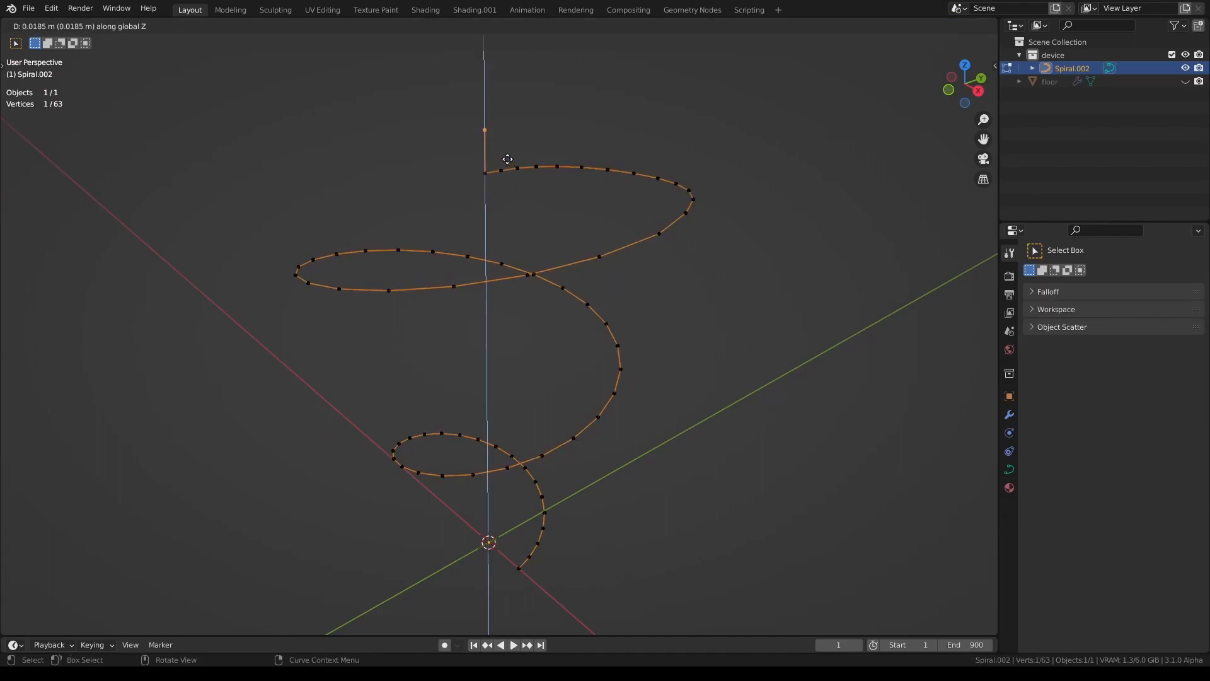
click(507, 158)
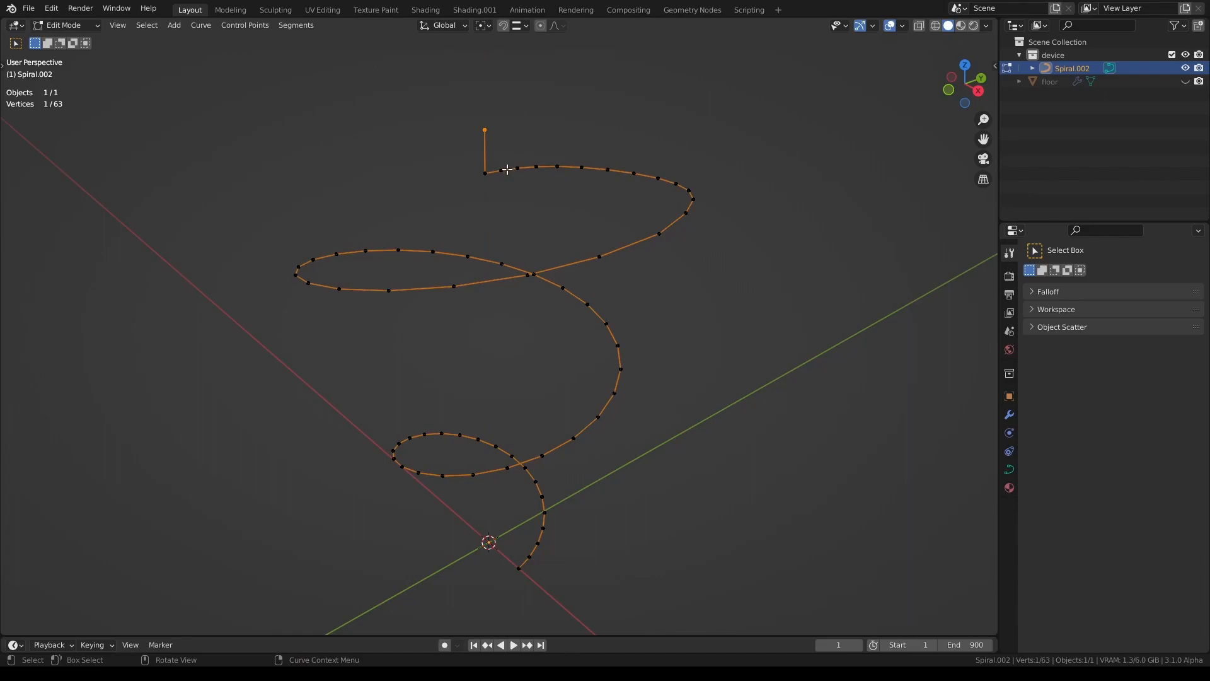
Subdivide and smooth the corner where the vertical end segment meets the spiral
scroll(489, 168, up, 4)
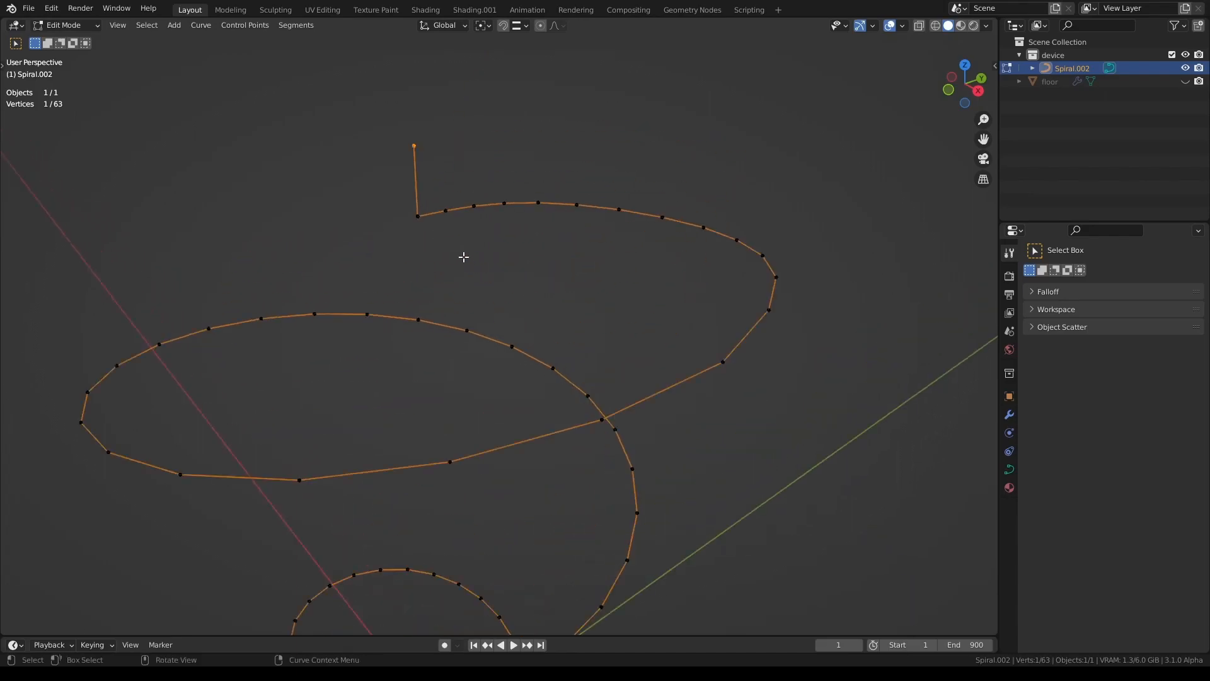
right_click(451, 192)
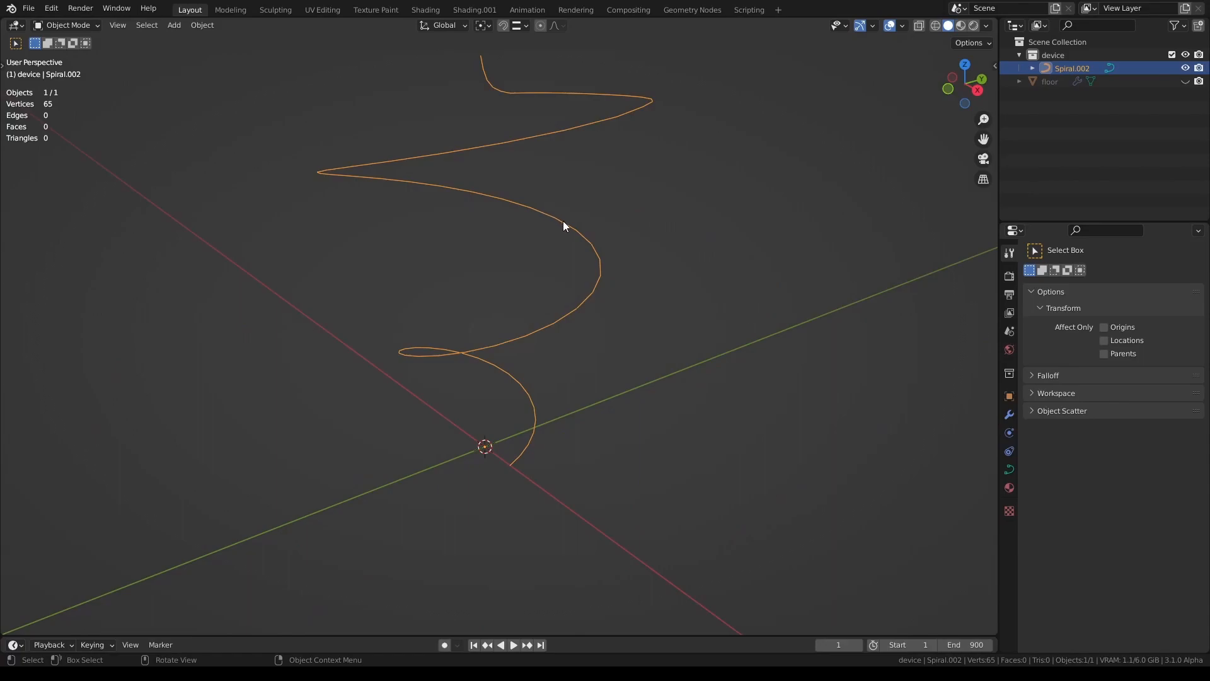
middle_drag(564, 225, 513, 303)
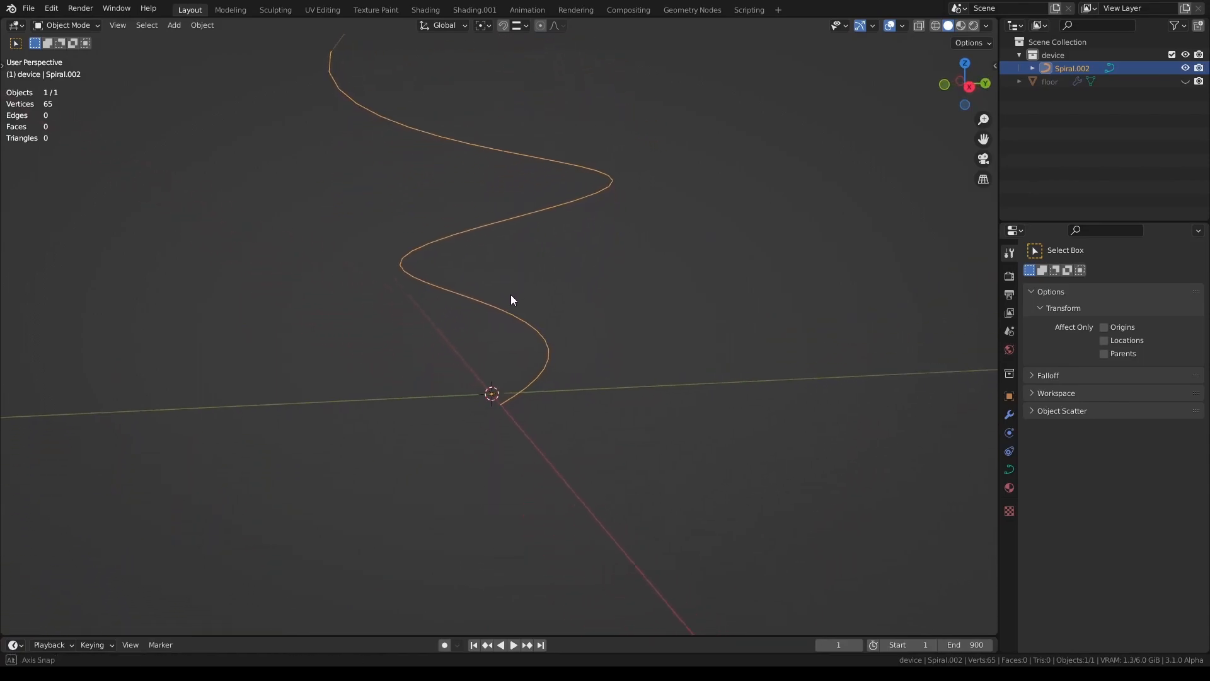
Extrude the spiral's lower end point seven times in the right view, curving it below the origin and up on the negative Y side
key(Tab)
shift+middle_drag(539, 415, 500, 381)
drag(472, 362, 490, 393)
key(KP_1)
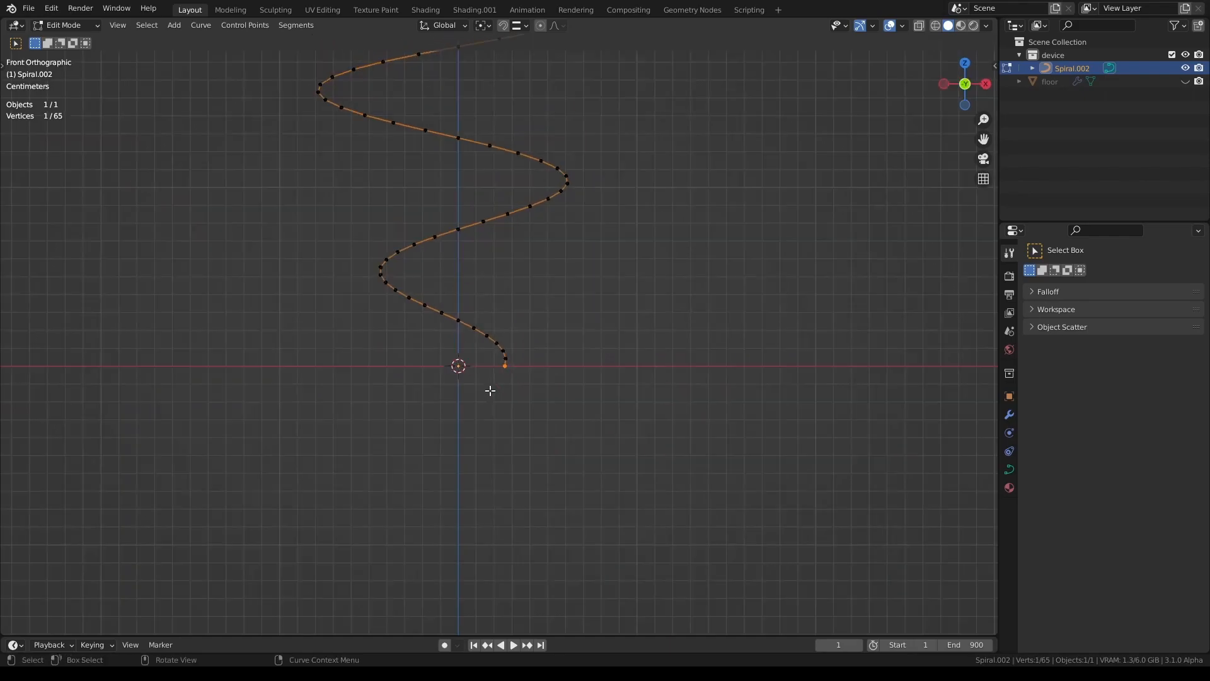
key(KP_3)
scroll(489, 390, up, 5)
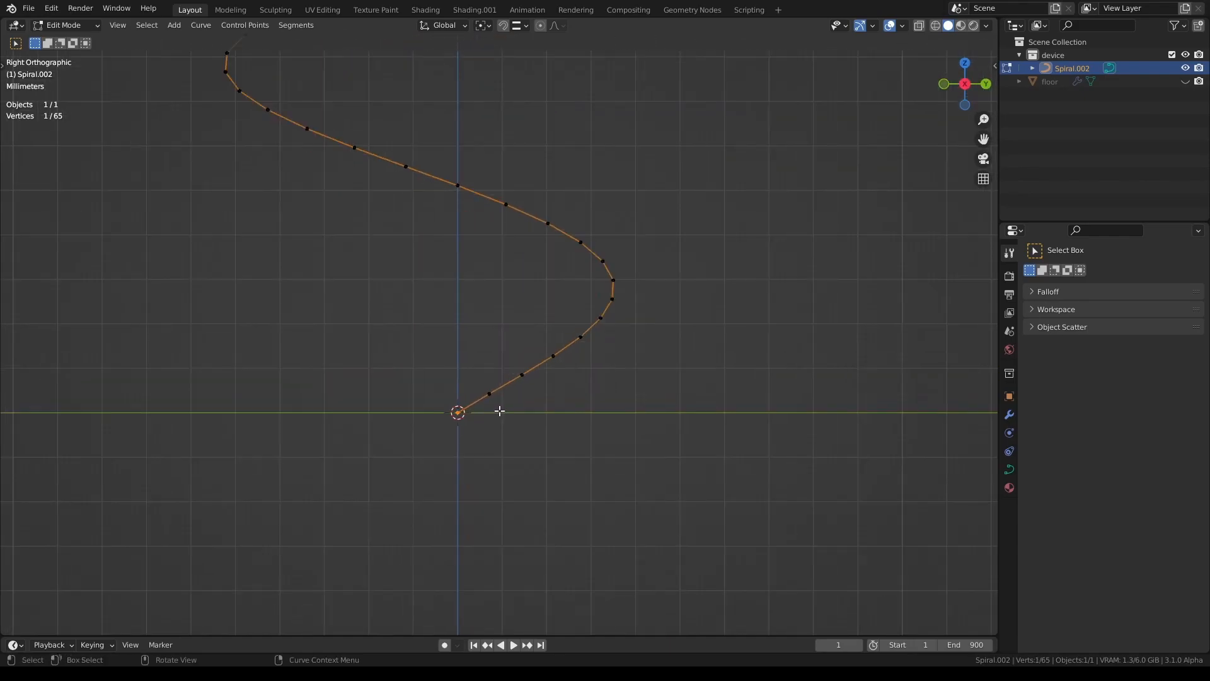
scroll(500, 411, down, 4)
scroll(563, 364, down, 3)
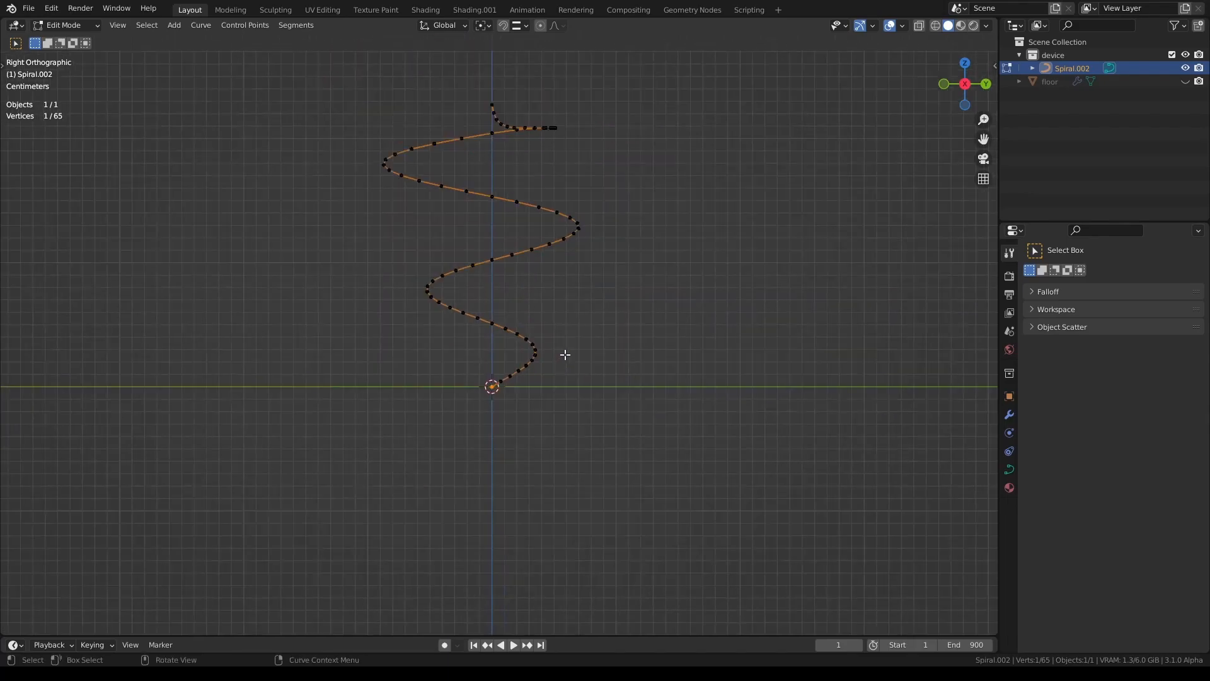
scroll(544, 371, up, 1)
key(e)
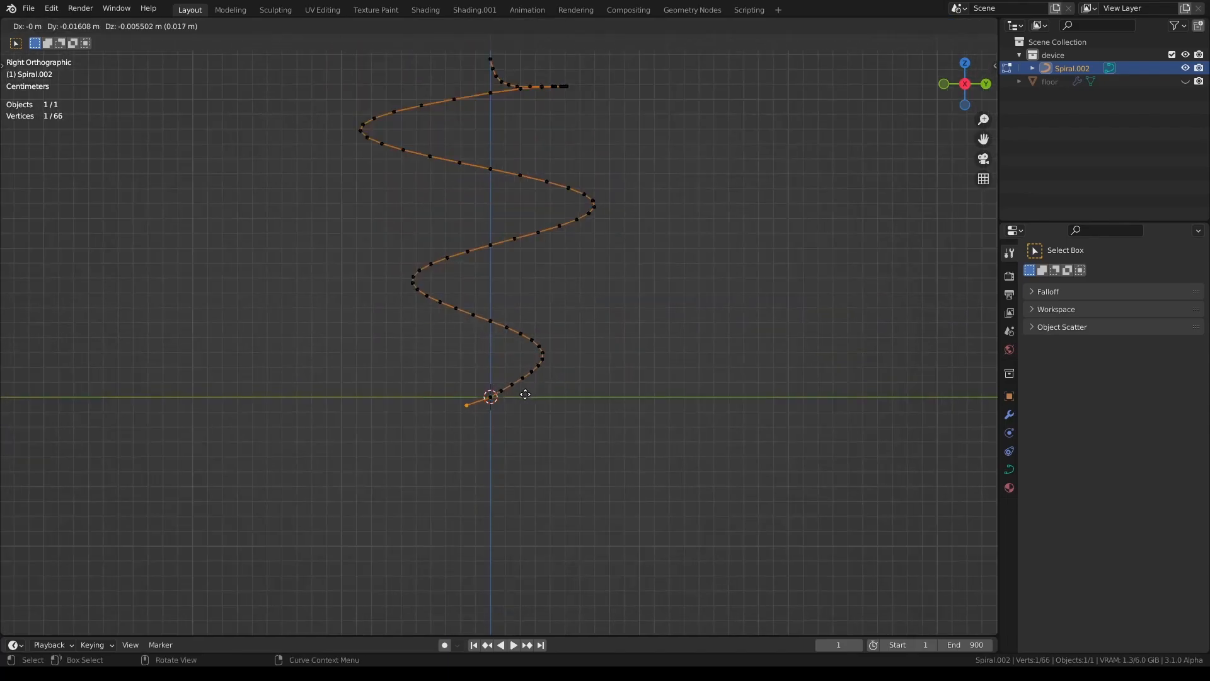
click(512, 400)
key(e)
click(468, 410)
key(e)
click(427, 401)
key(e)
click(382, 375)
key(e)
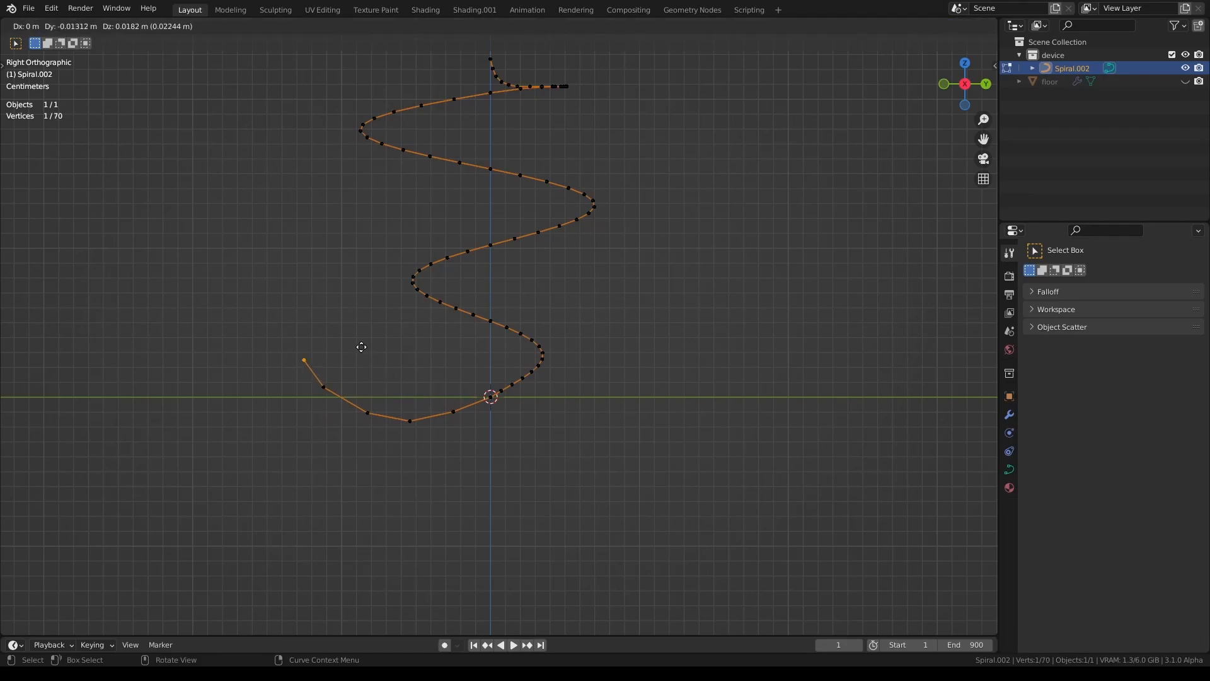
click(345, 327)
key(e)
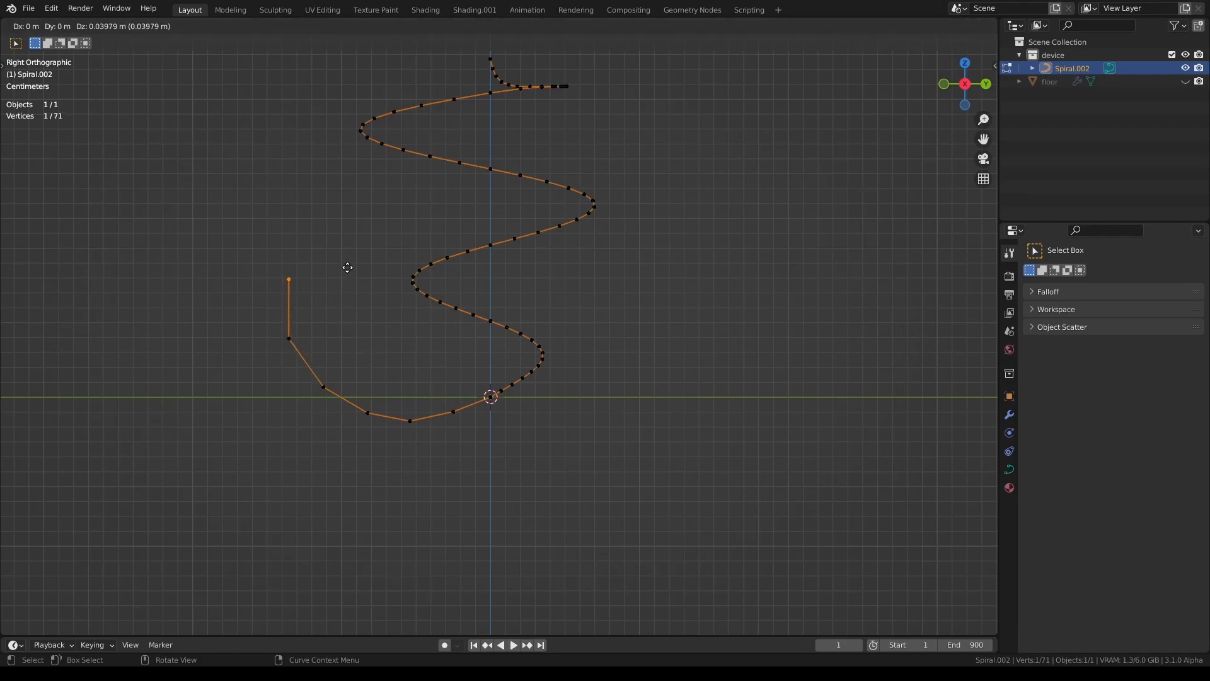
click(344, 273)
key(e)
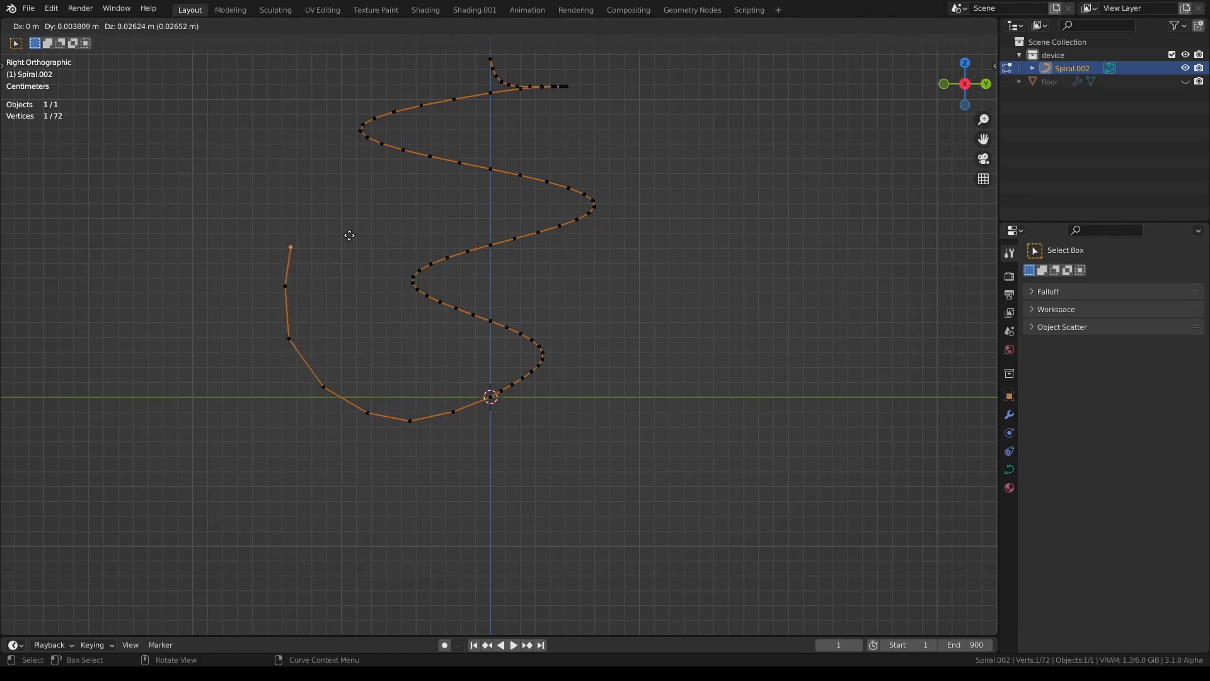
click(351, 234)
scroll(378, 238, down, 2)
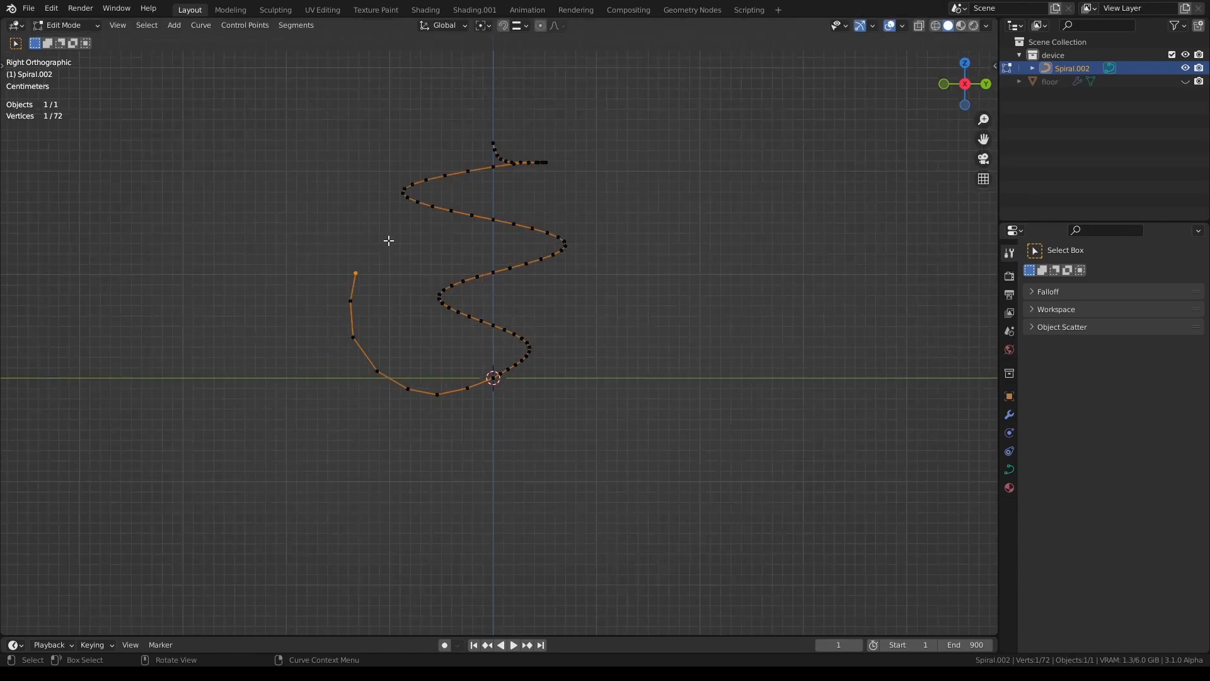
scroll(421, 248, up, 3)
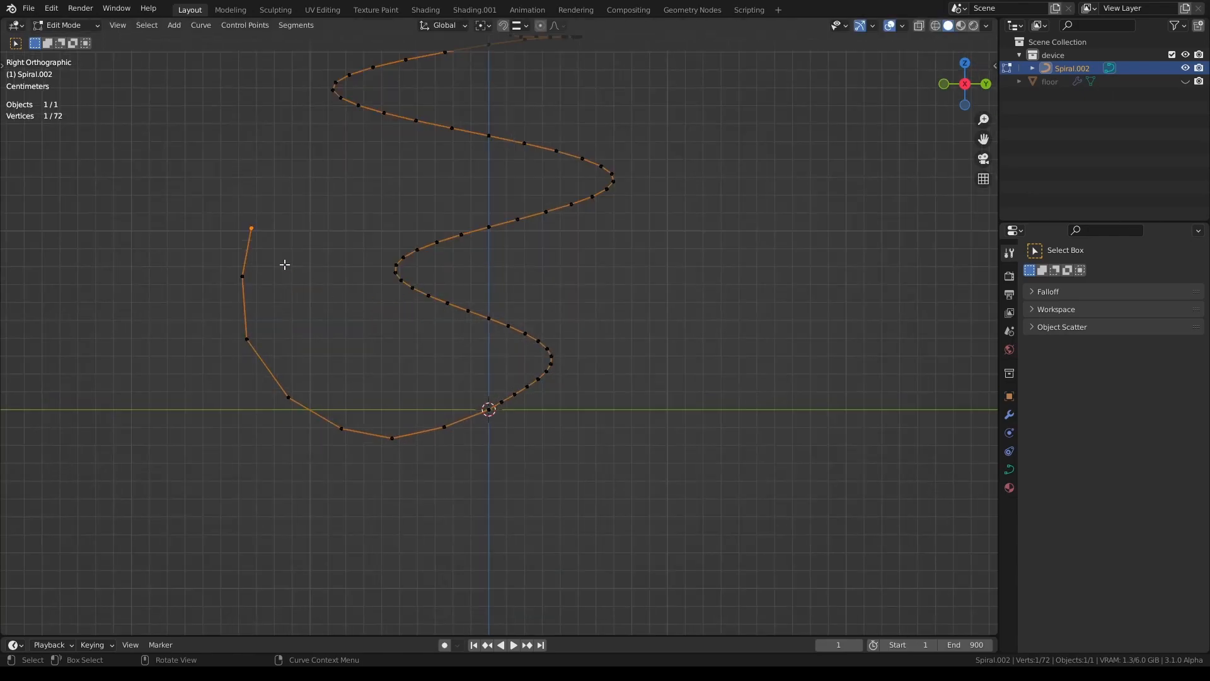
Subdivide and smooth the extruded tail section at the spiral's lower end
drag(194, 205, 359, 465)
shift+drag(462, 426, 495, 389)
right_click(470, 354)
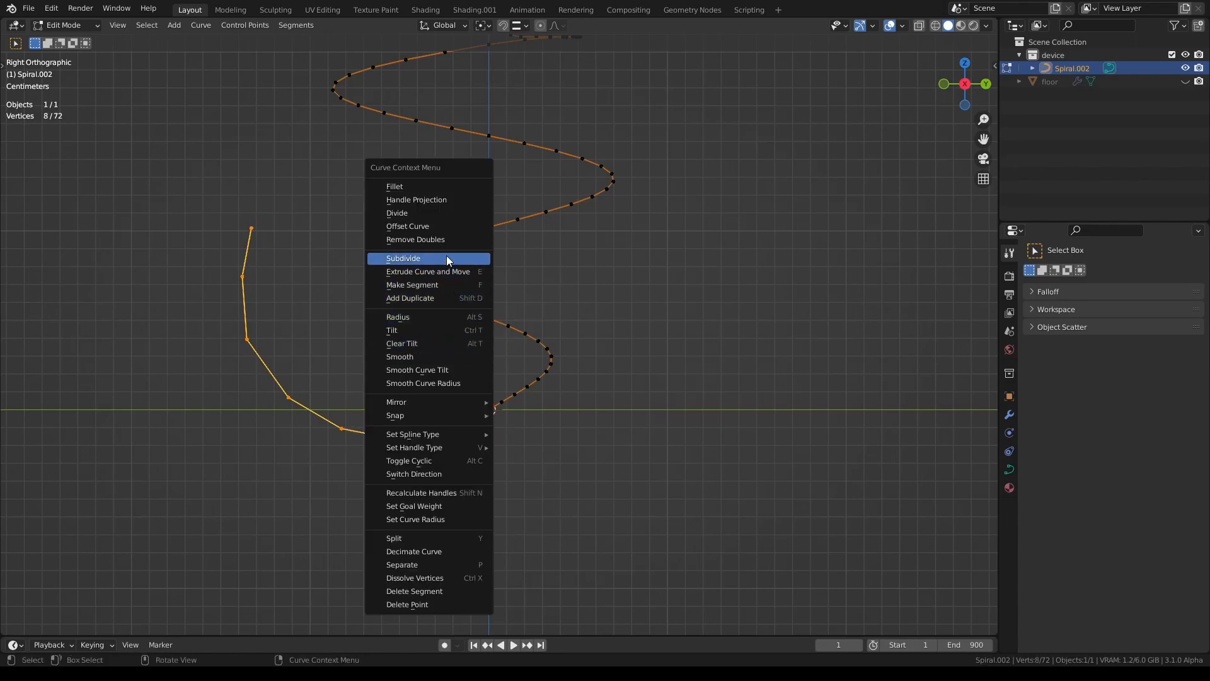
click(448, 259)
right_click(443, 345)
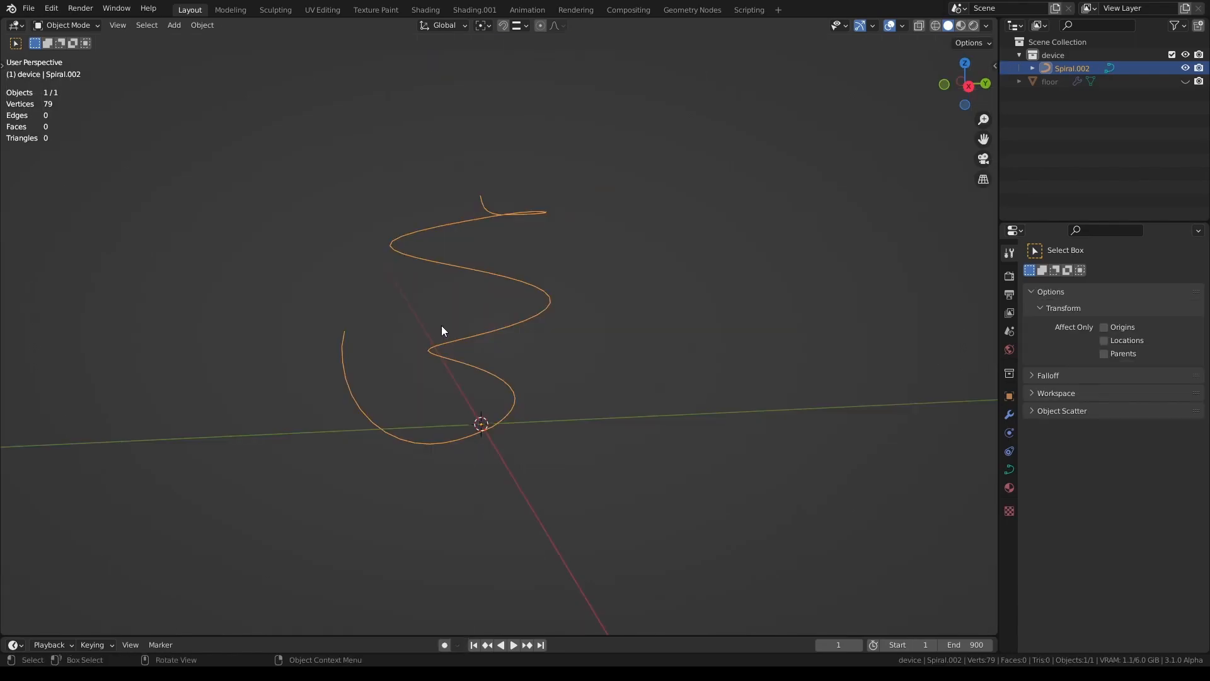
Add a UV sphere with a 13 mm radius at the world origin
scroll(455, 276, up, 1)
middle_drag(457, 278, 490, 354)
key(shift+a)
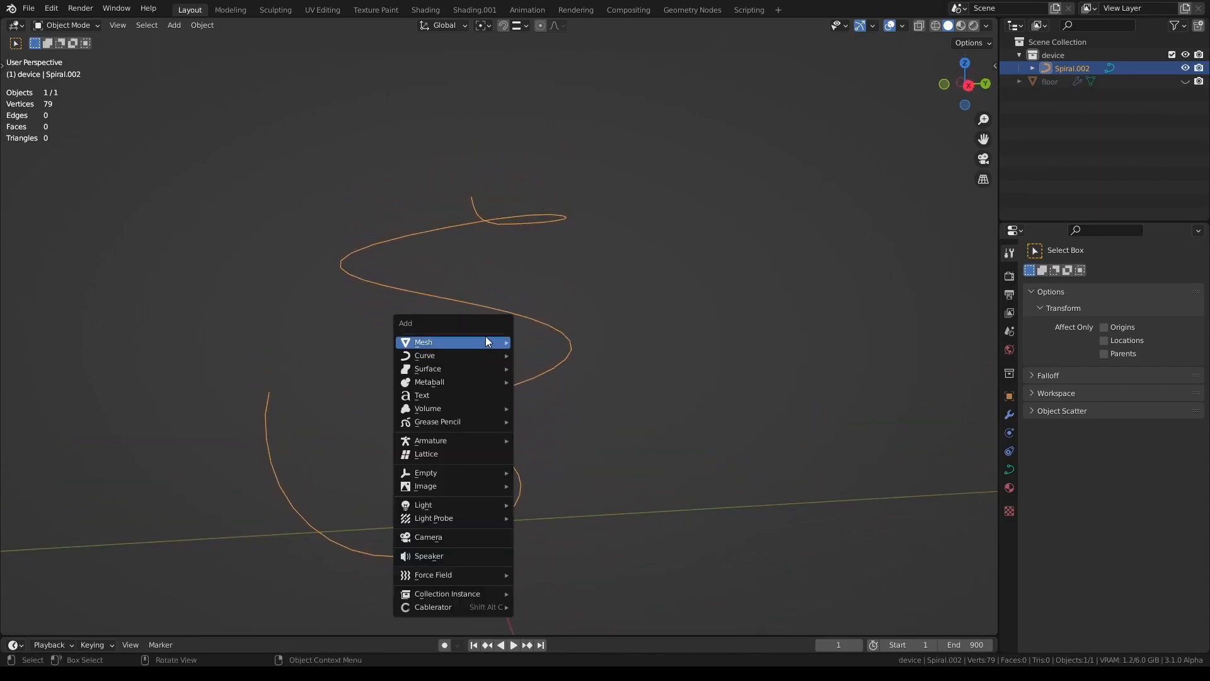
mouse_move(486, 341)
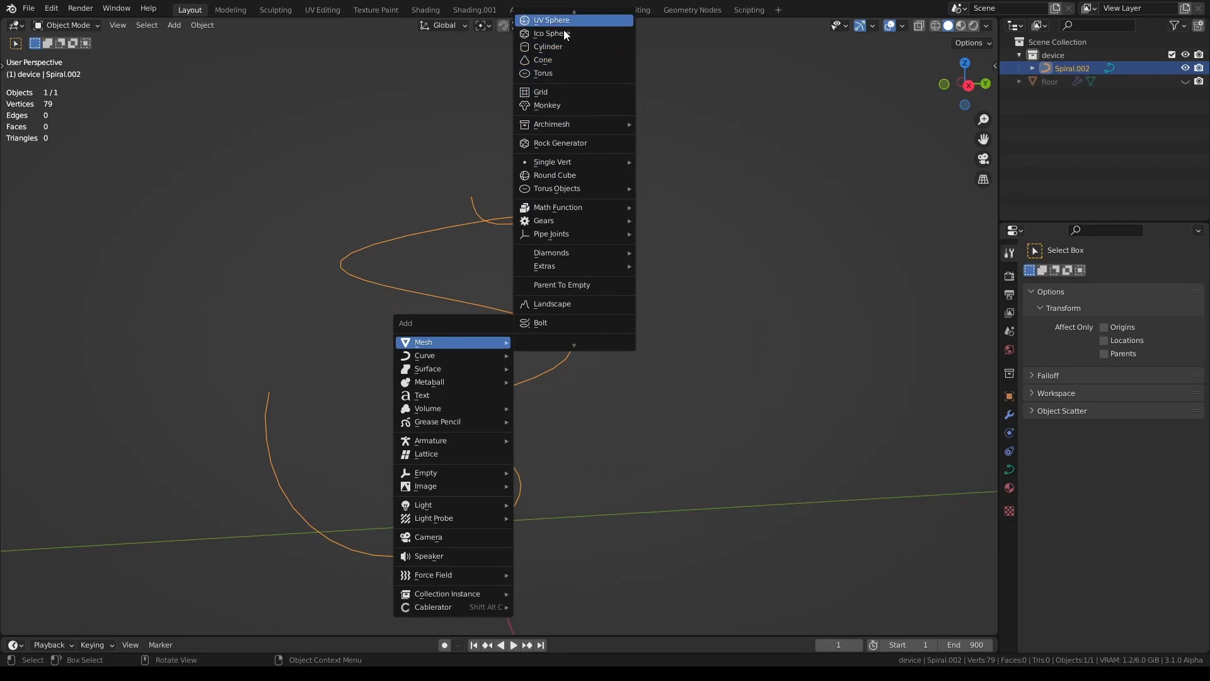
click(575, 31)
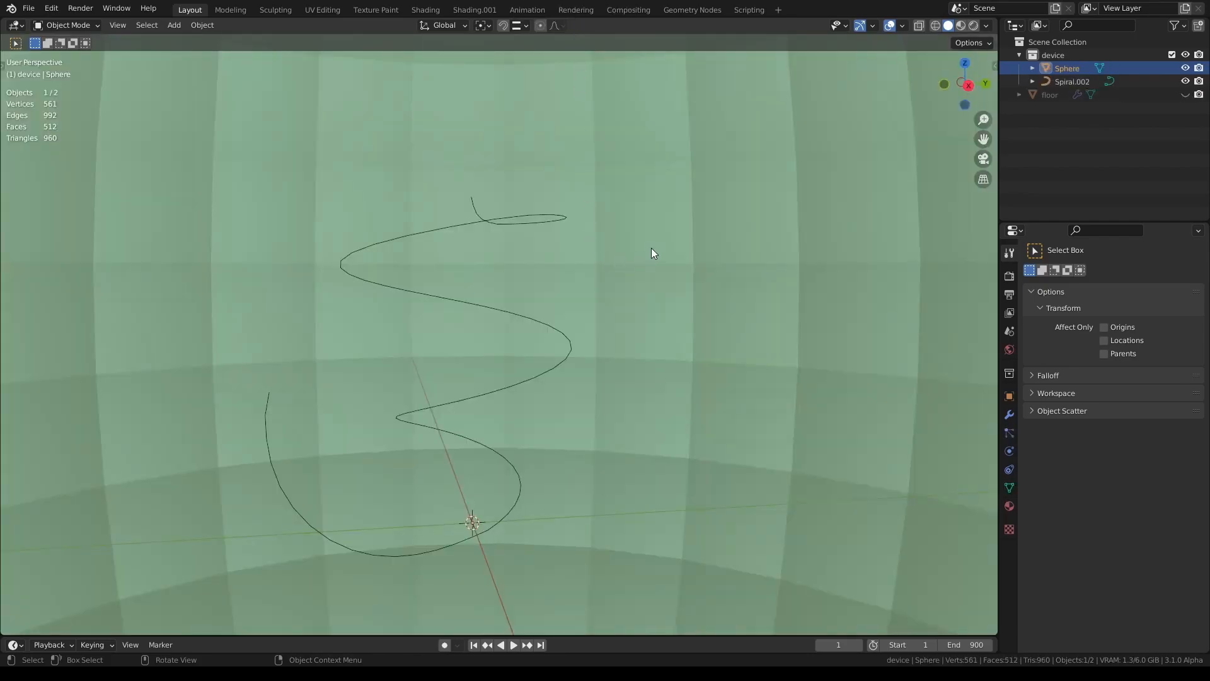
key(F9)
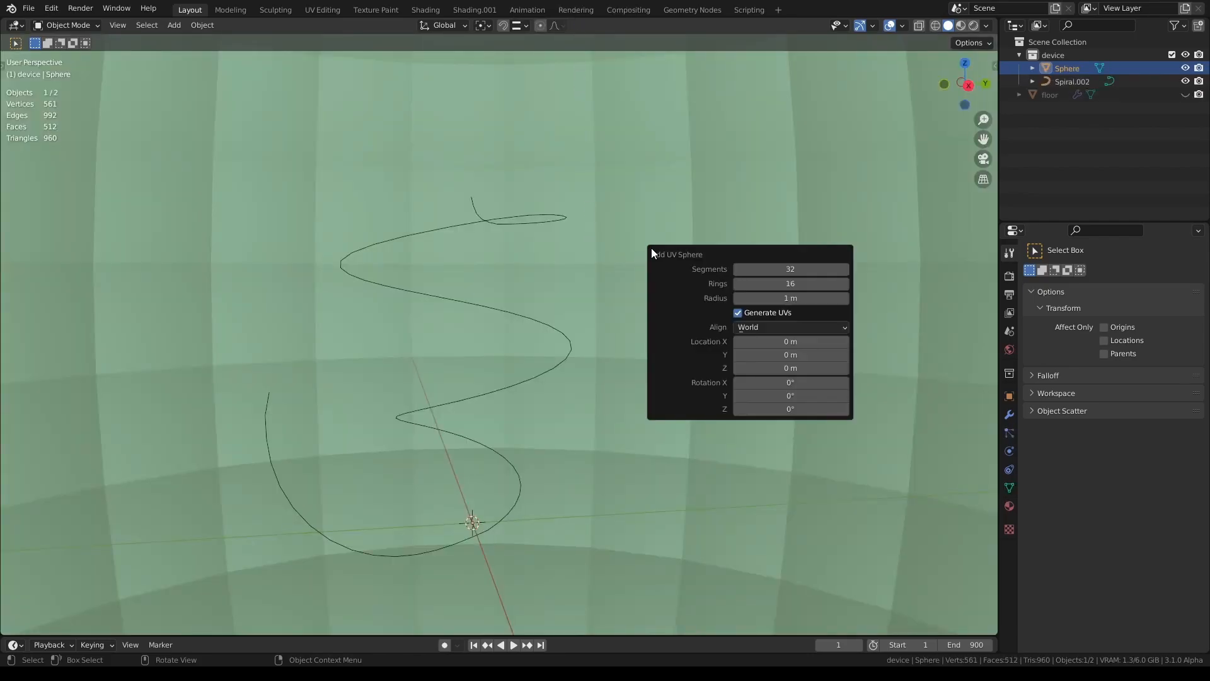
click(793, 297)
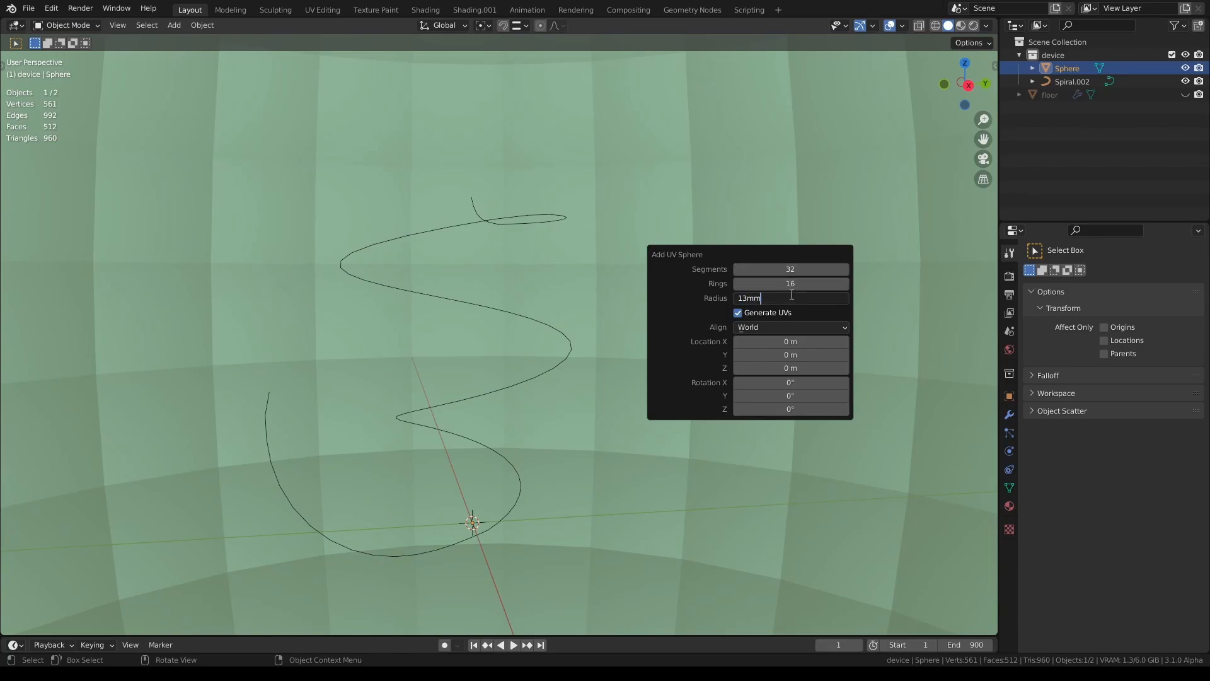
key(Return)
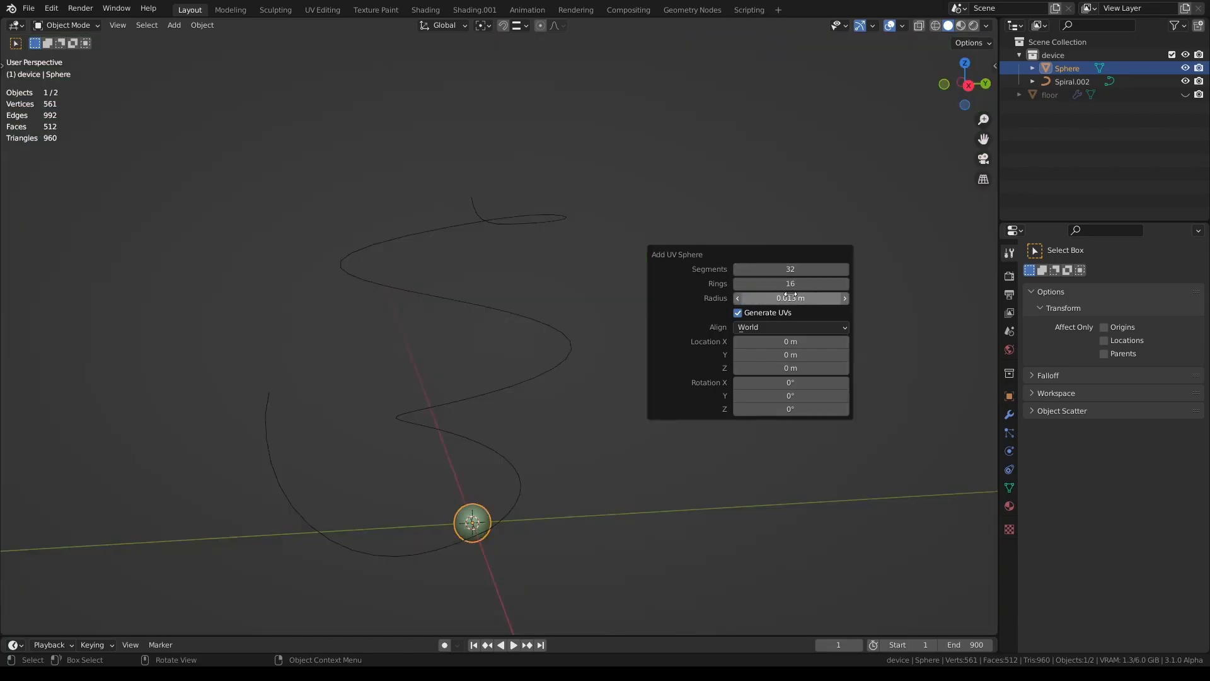
click(636, 333)
Scale the spiral curve up uniformly relative to the sphere, judging it in the right view
middle_drag(517, 388, 480, 395)
key(KP_1)
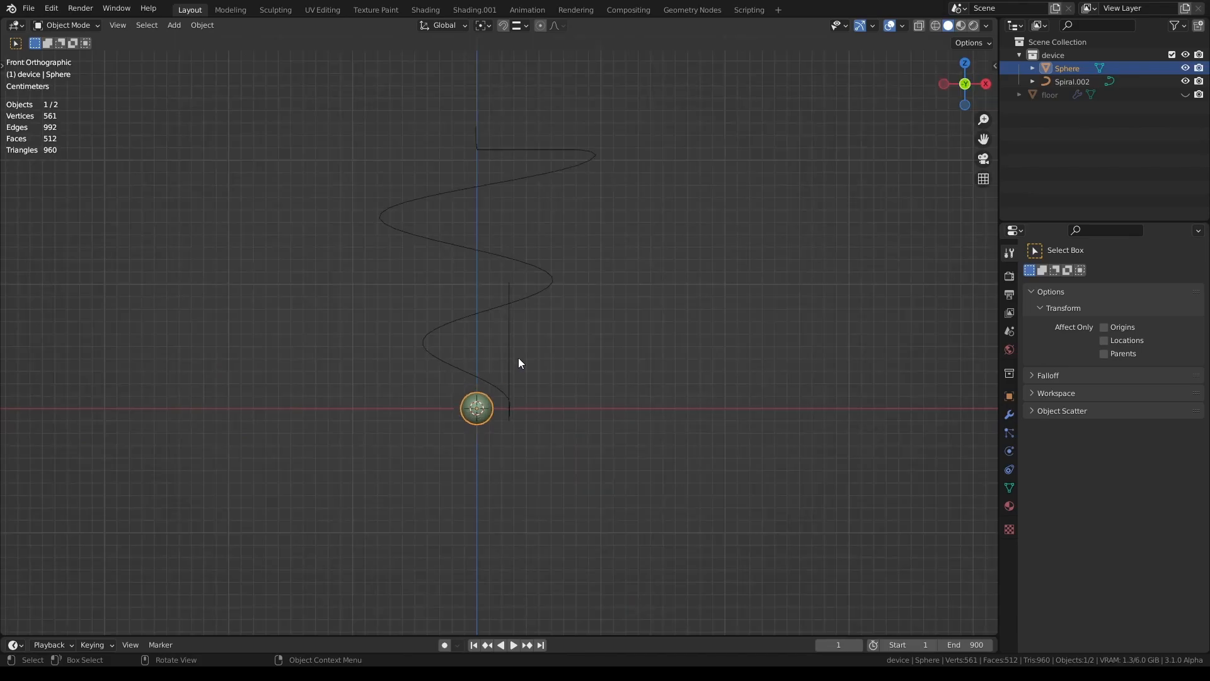
key(KP_3)
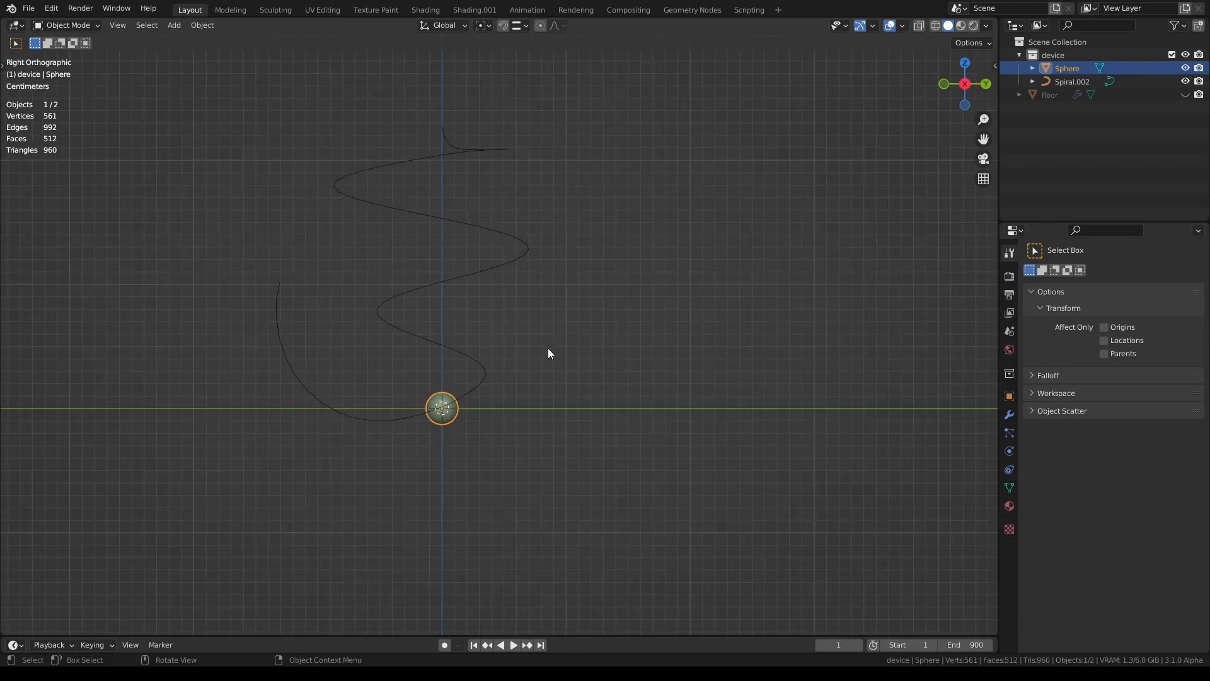
click(475, 276)
scroll(602, 277, down, 1)
key(s)
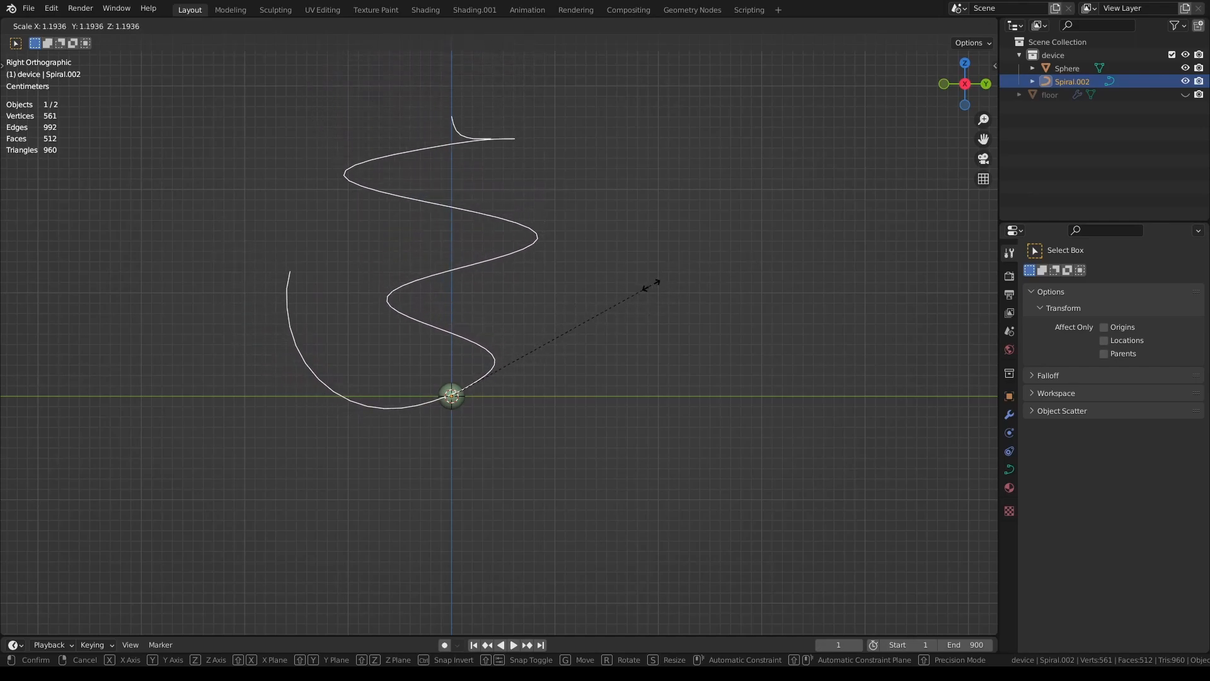
click(675, 289)
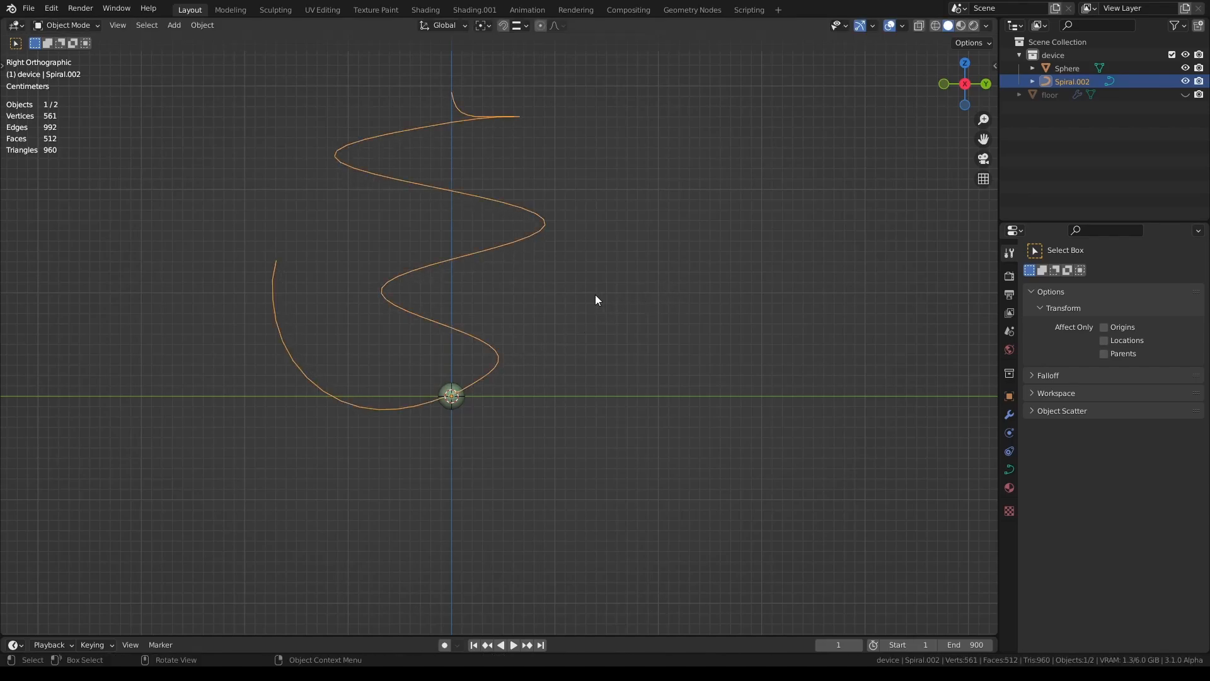
Apply the spiral's scale and centre its origin on its geometry, saving the file
shift+middle_drag(546, 300, 624, 405)
key(ctrl+a)
click(557, 367)
right_click(557, 367)
mouse_move(557, 367)
click(603, 377)
key(ctrl+s)
Duplicate the spiral curve in place as a backup, hide the copy and reselect the original Spiral.002
middle_drag(500, 395, 529, 380)
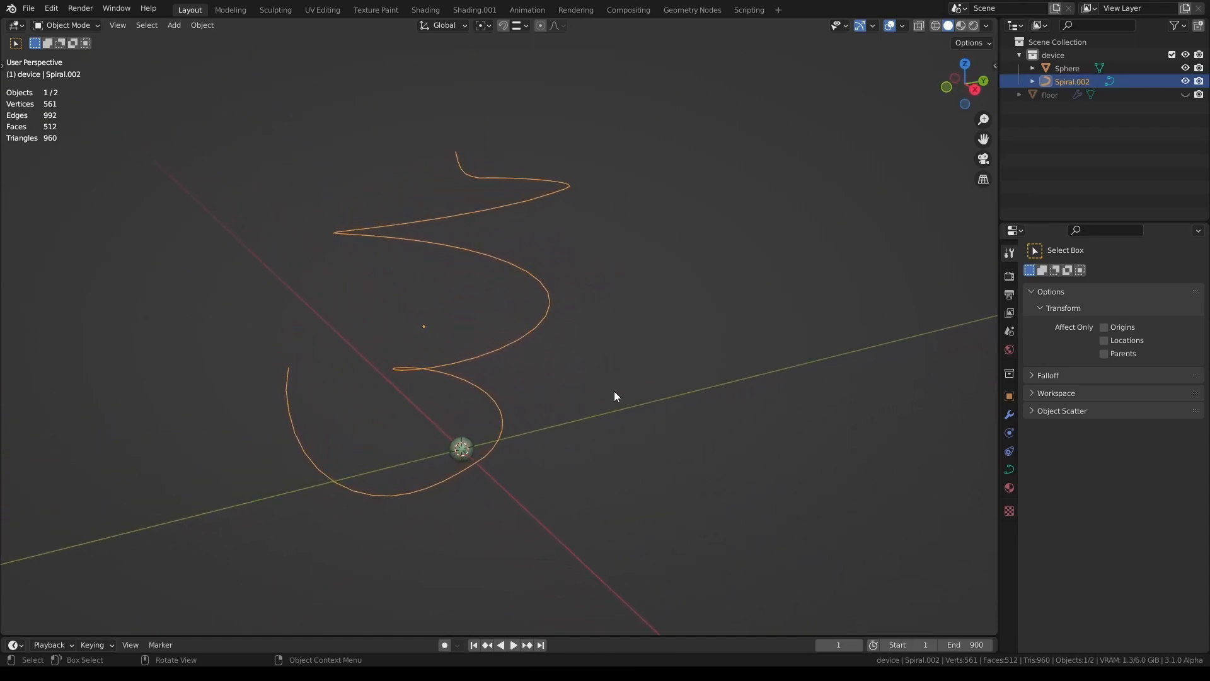
middle_drag(637, 373, 668, 375)
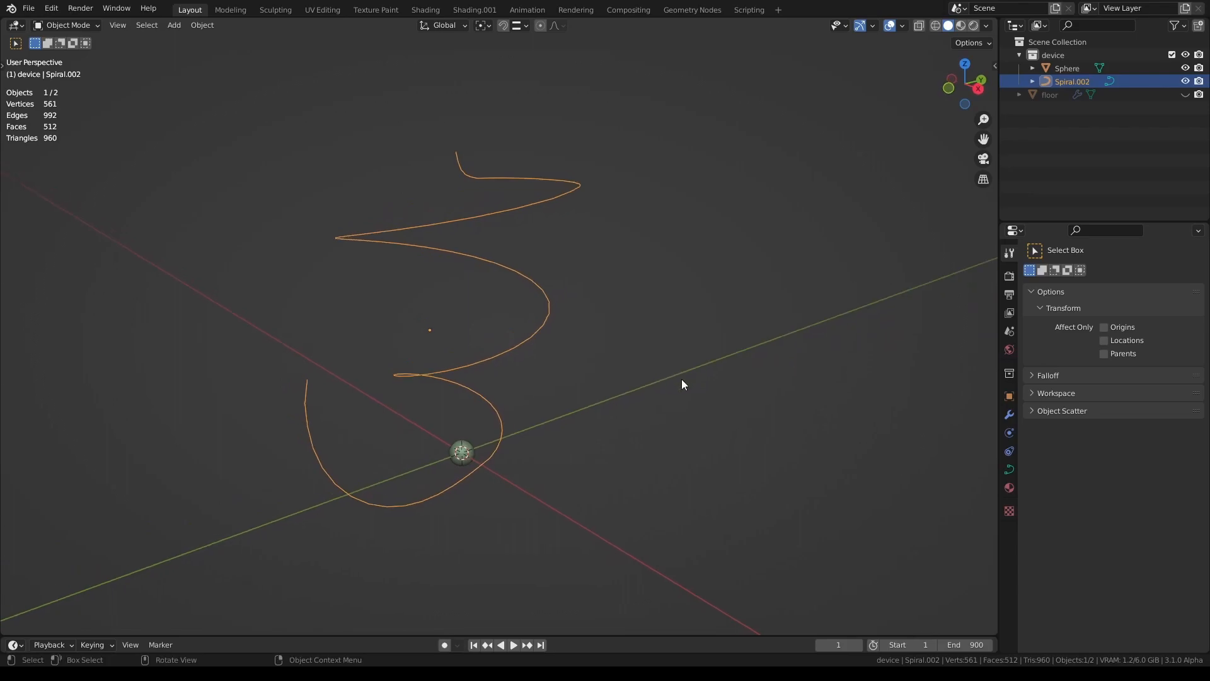
click(1009, 470)
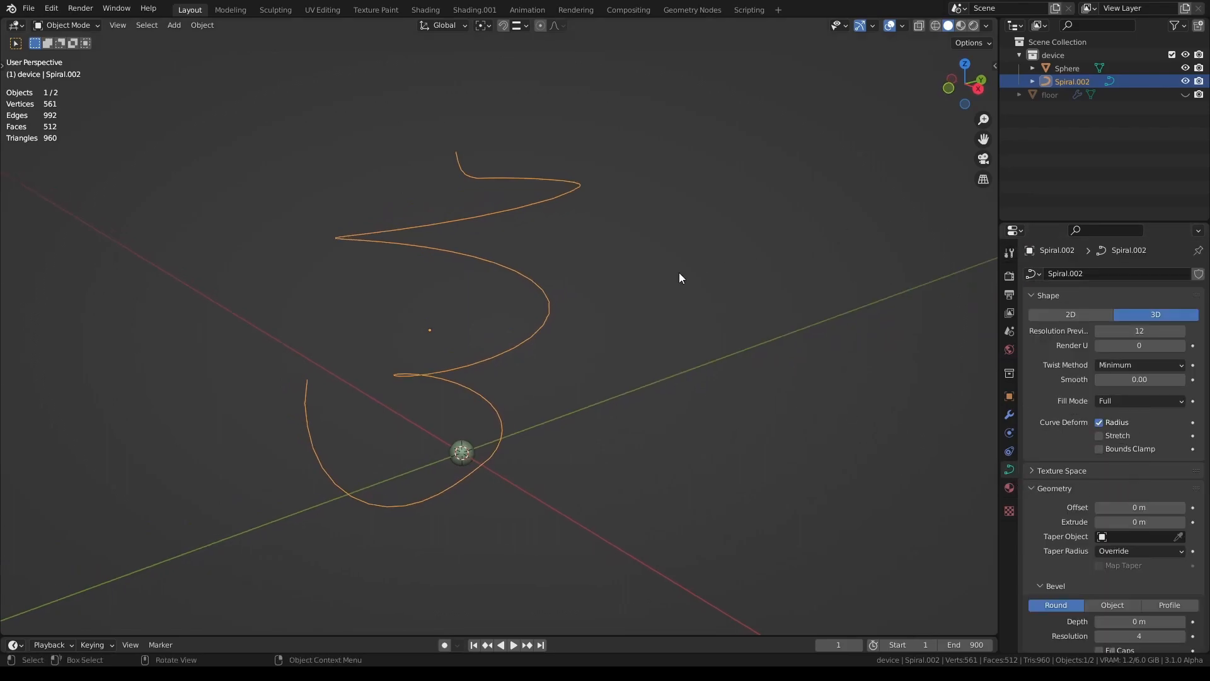
key(shift+d)
right_click(630, 276)
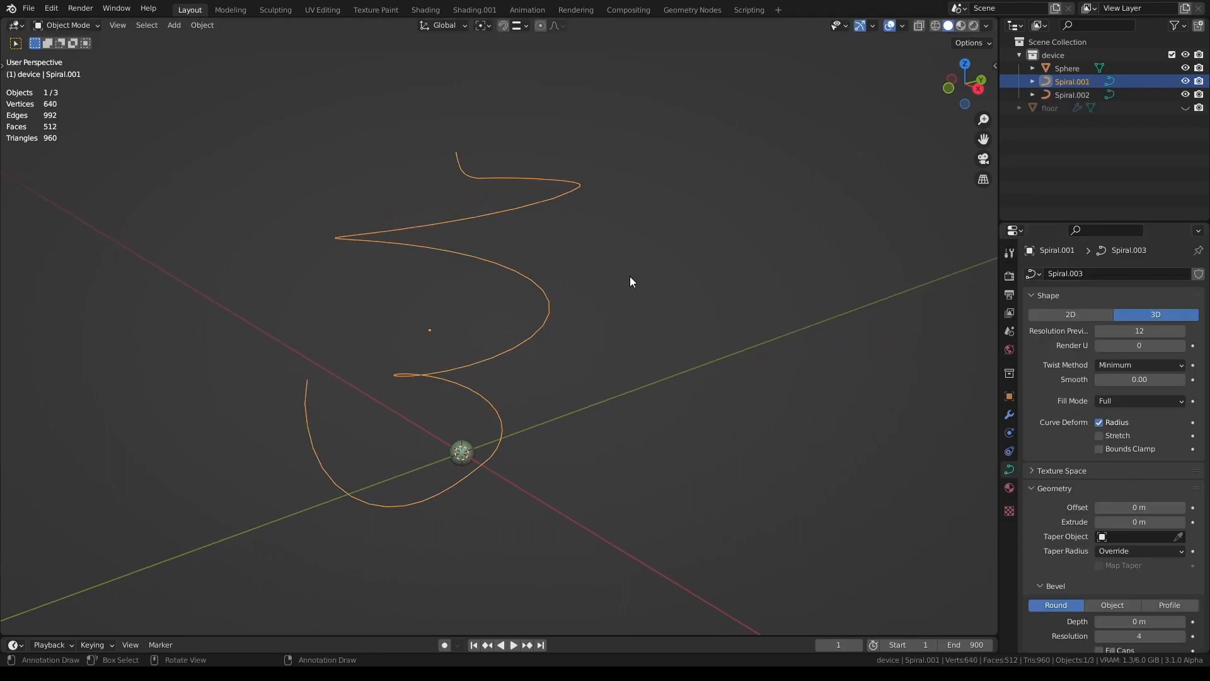
click(1186, 82)
click(1079, 95)
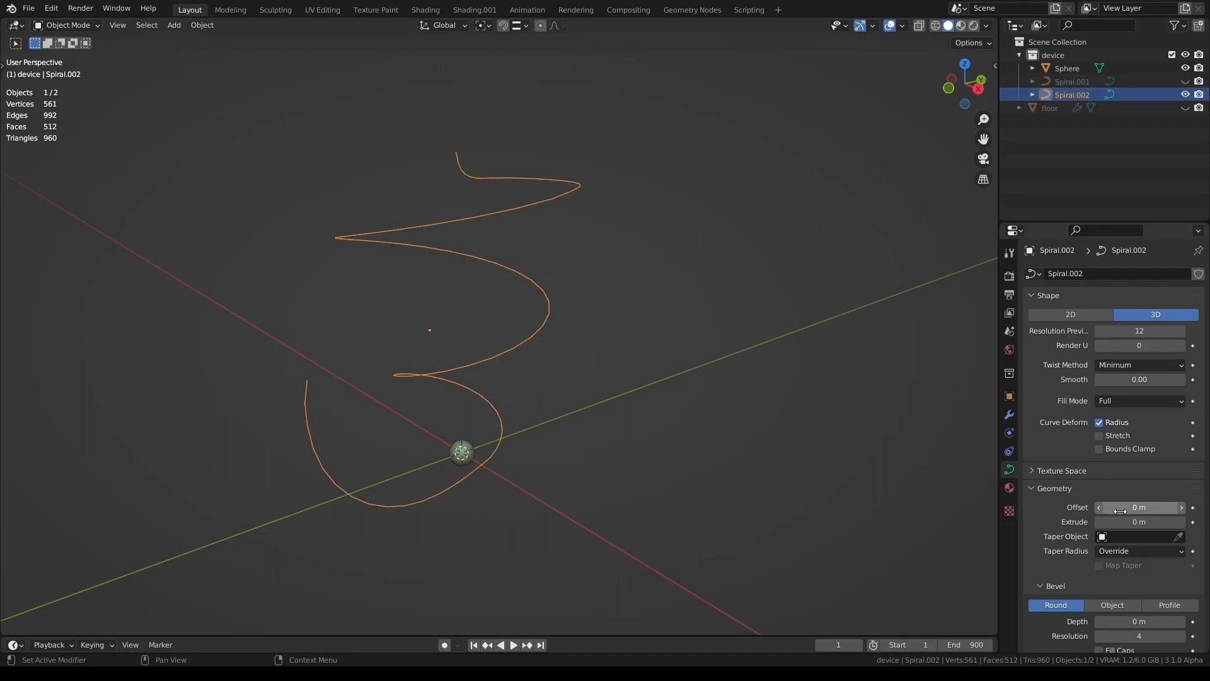
Give Spiral.002 a round bevel, starting at 0.001 m and raising the depth to 0.009 m
scroll(1114, 518, down, 8)
click(1138, 370)
text(.001)
key(Return)
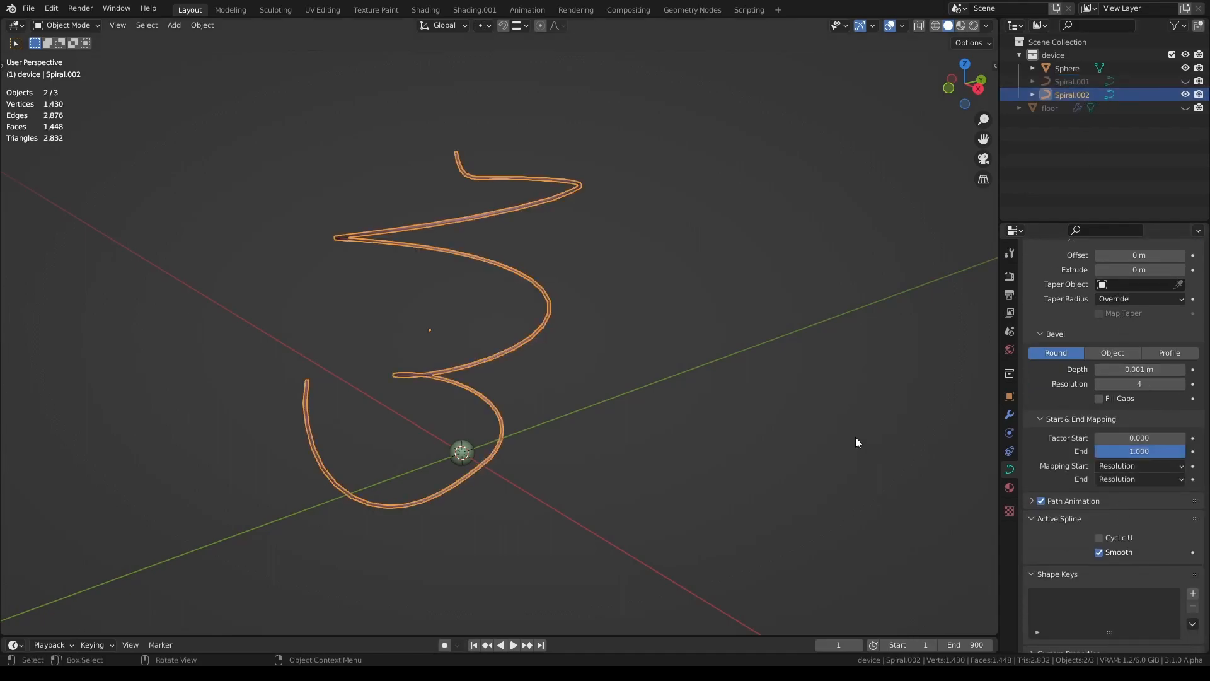
drag(1139, 369, 1181, 369)
Move the sphere straight up along Z to the open upper end of the spiral tube
click(461, 442)
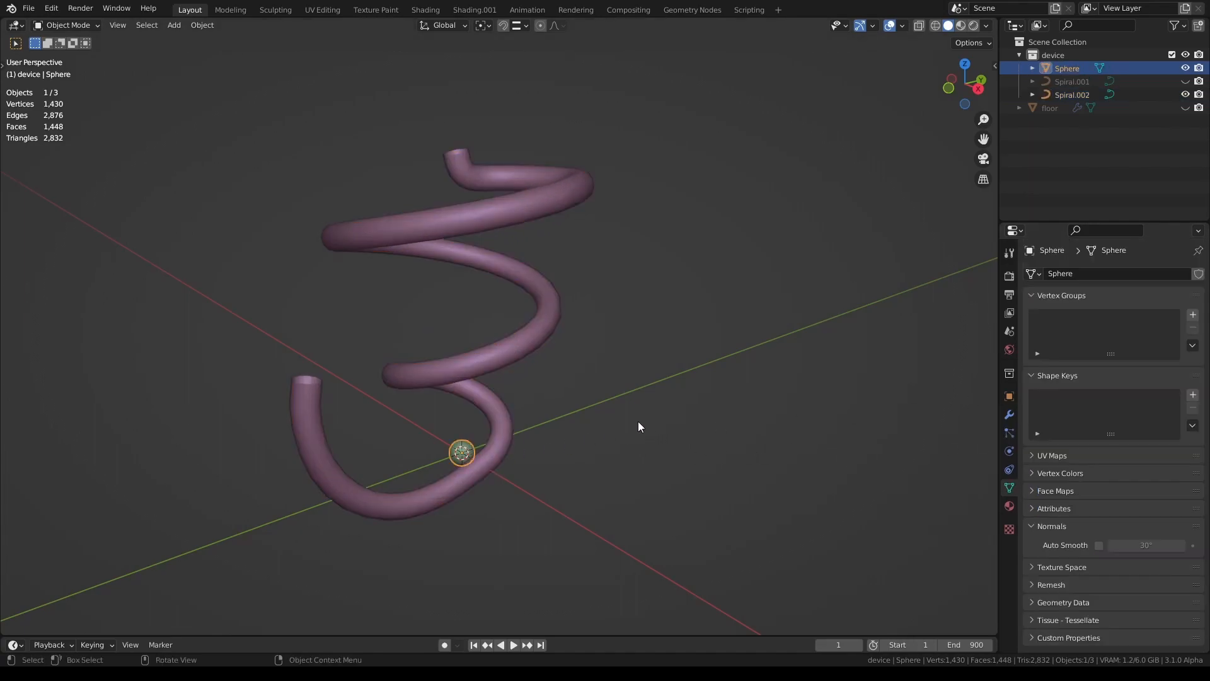
key(g)
key(z)
click(665, 114)
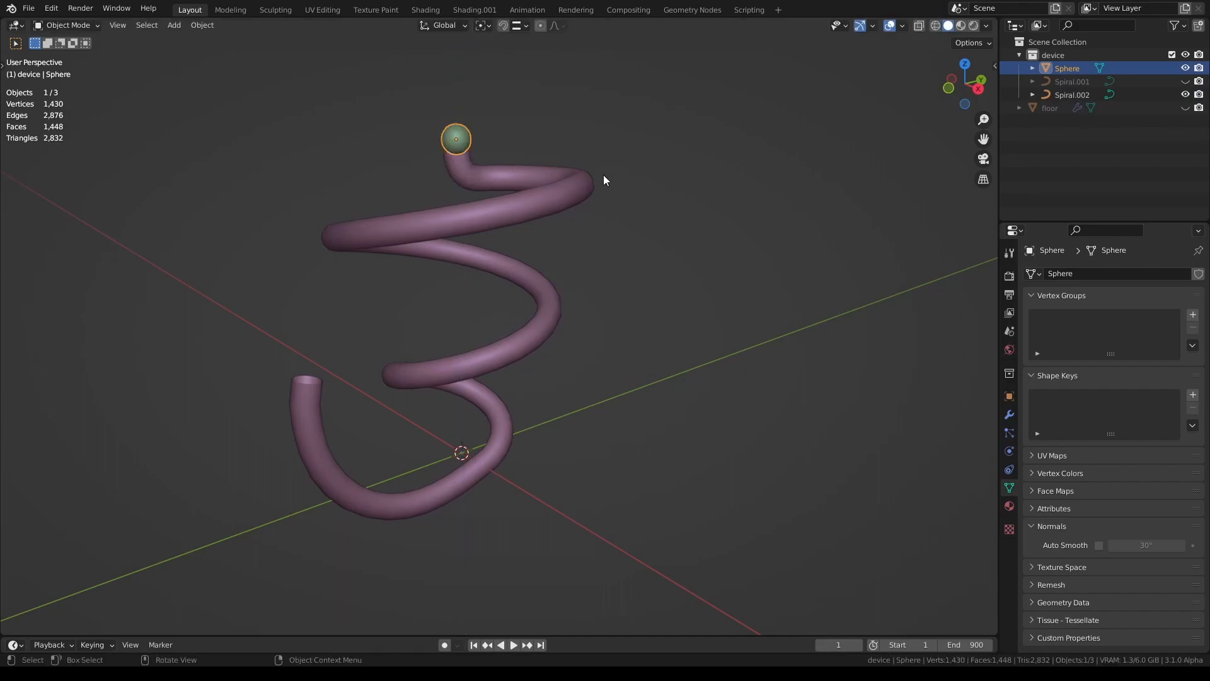
Shade the sphere smooth
scroll(603, 179, up, 2)
key(KP_Decimal)
middle_drag(603, 175, 622, 248)
middle_drag(708, 310, 716, 302)
scroll(716, 302, down, 5)
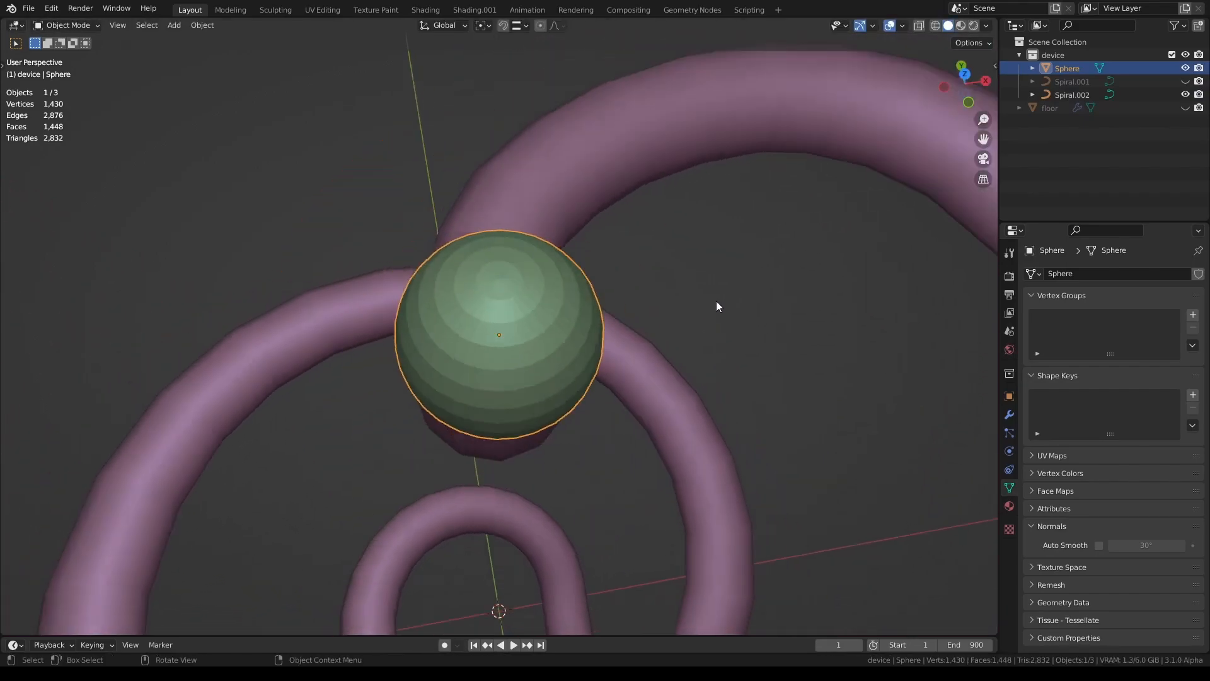
right_click(634, 308)
click(633, 265)
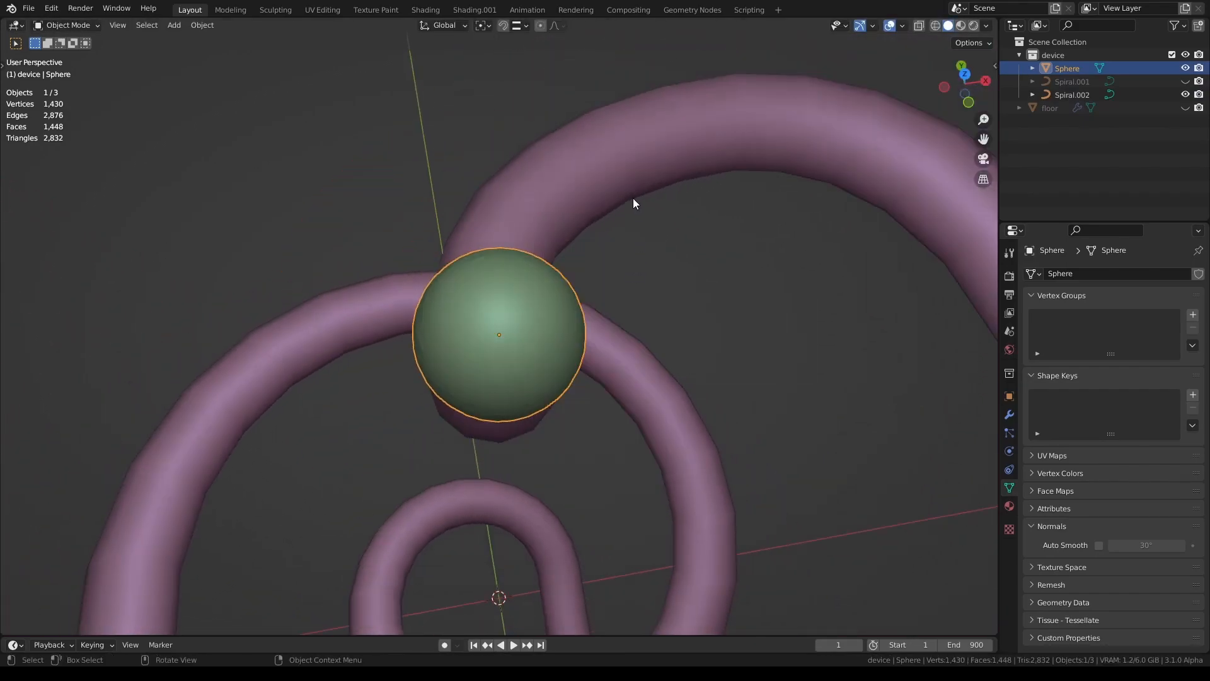
Adjust the spiral's bevel depth to 0.012 m, comparing the tube opening with the sphere in the top view
click(634, 202)
scroll(1143, 535, down, 2)
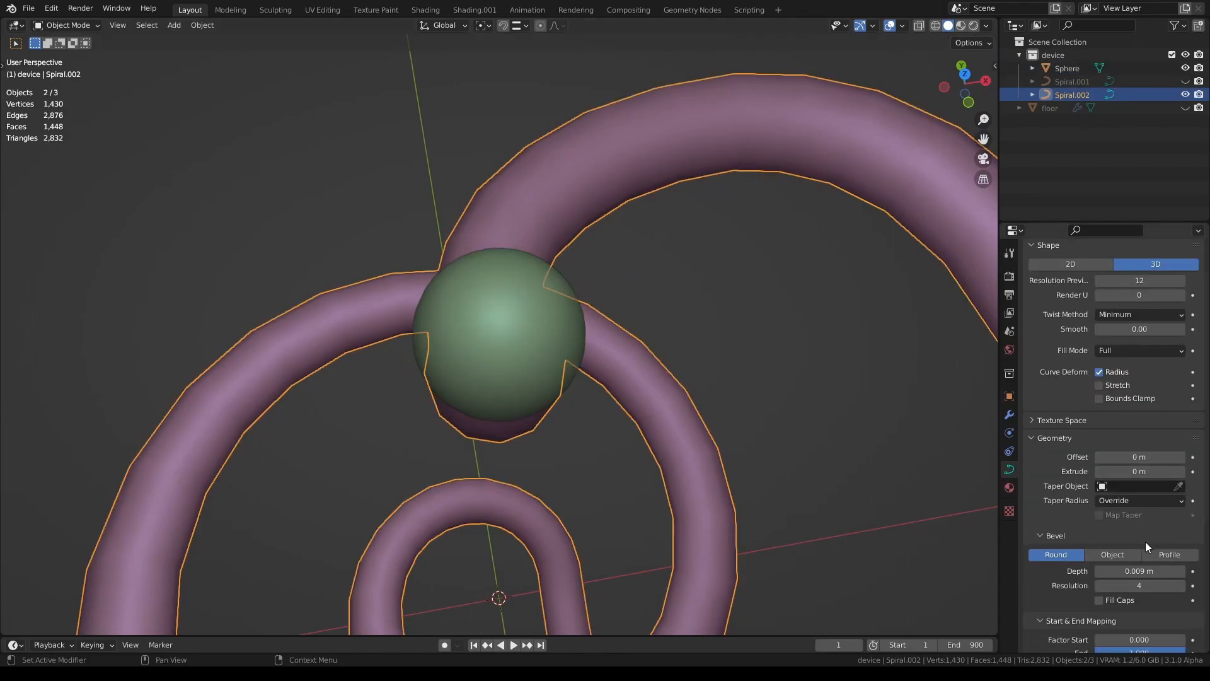
drag(1140, 571, 1172, 570)
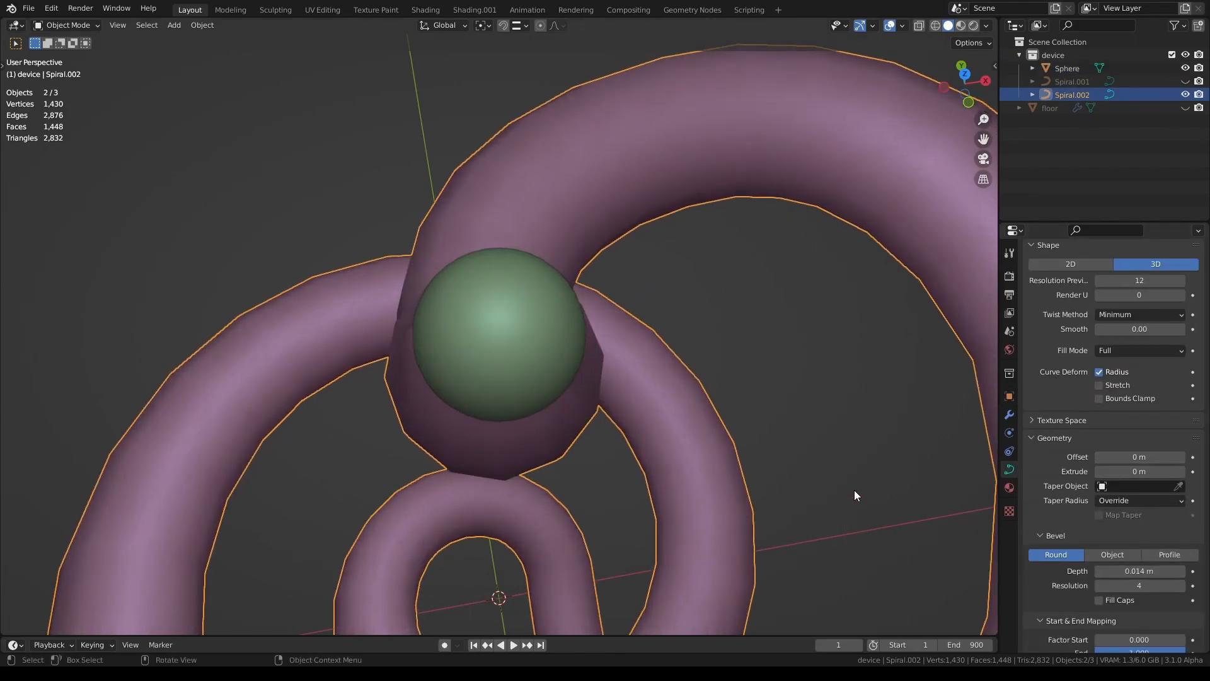
key(KP_7)
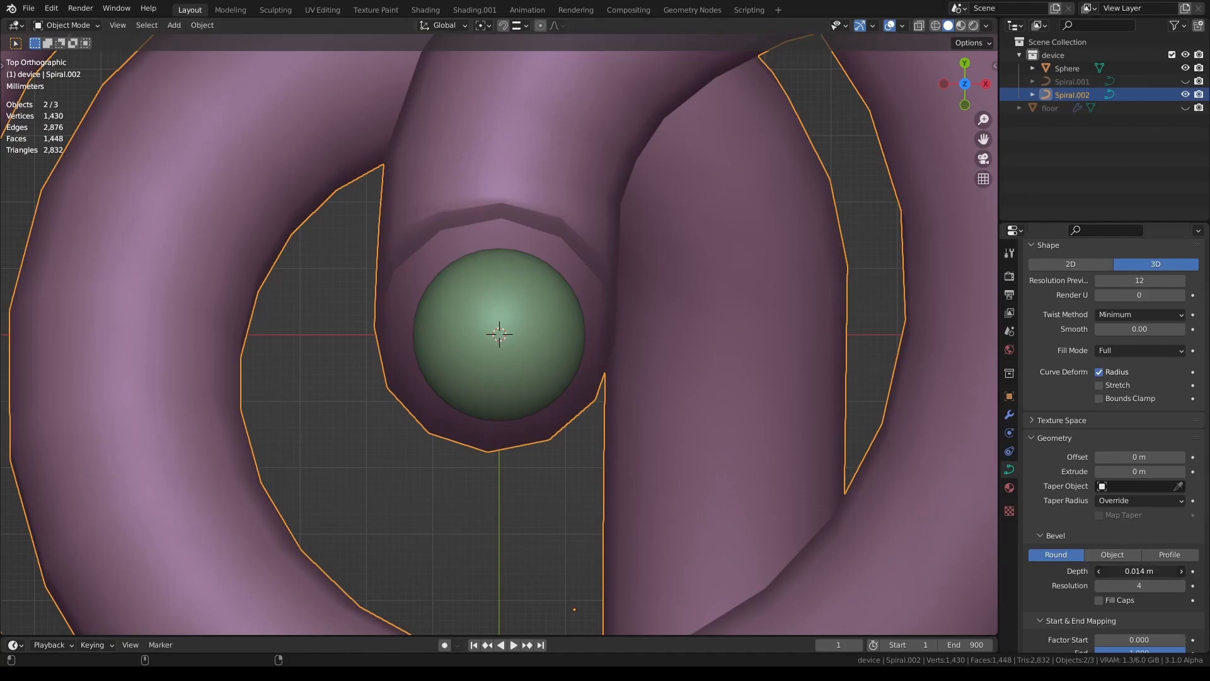
drag(1140, 570, 1124, 571)
Set the spiral tube's bevel resolution to 1
middle_drag(757, 435, 633, 383)
scroll(612, 338, down, 6)
scroll(626, 470, down, 4)
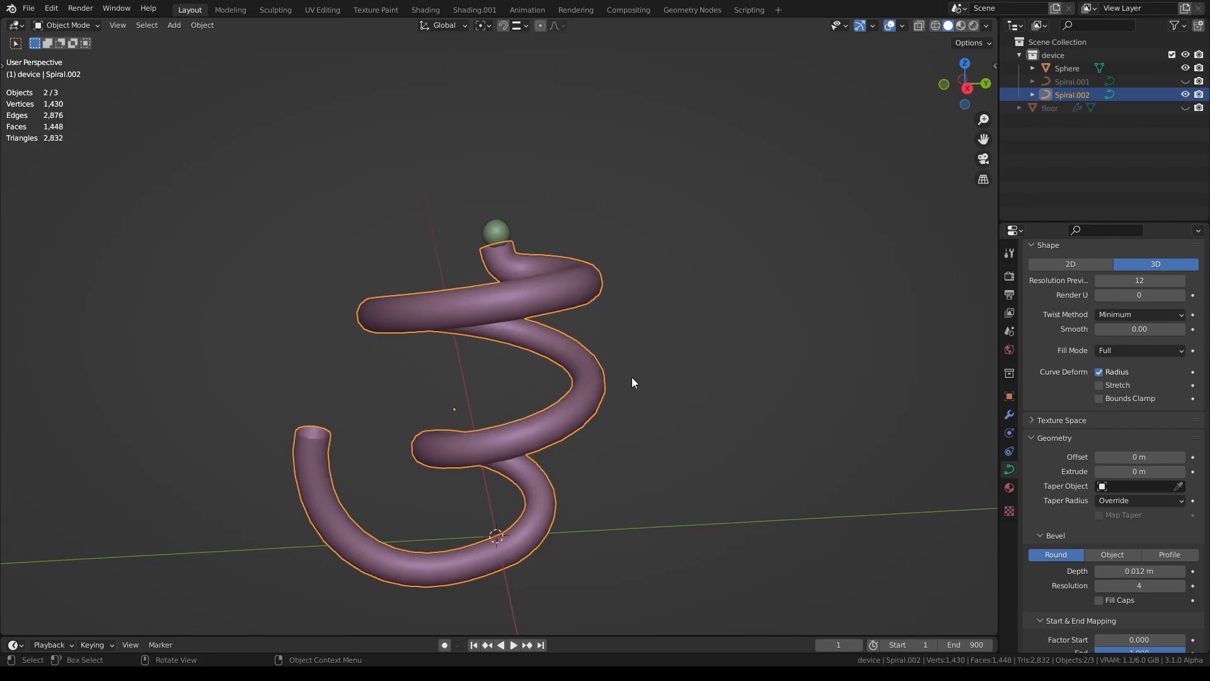
click(1139, 586)
text(1)
key(Return)
scroll(1144, 586, down, 6)
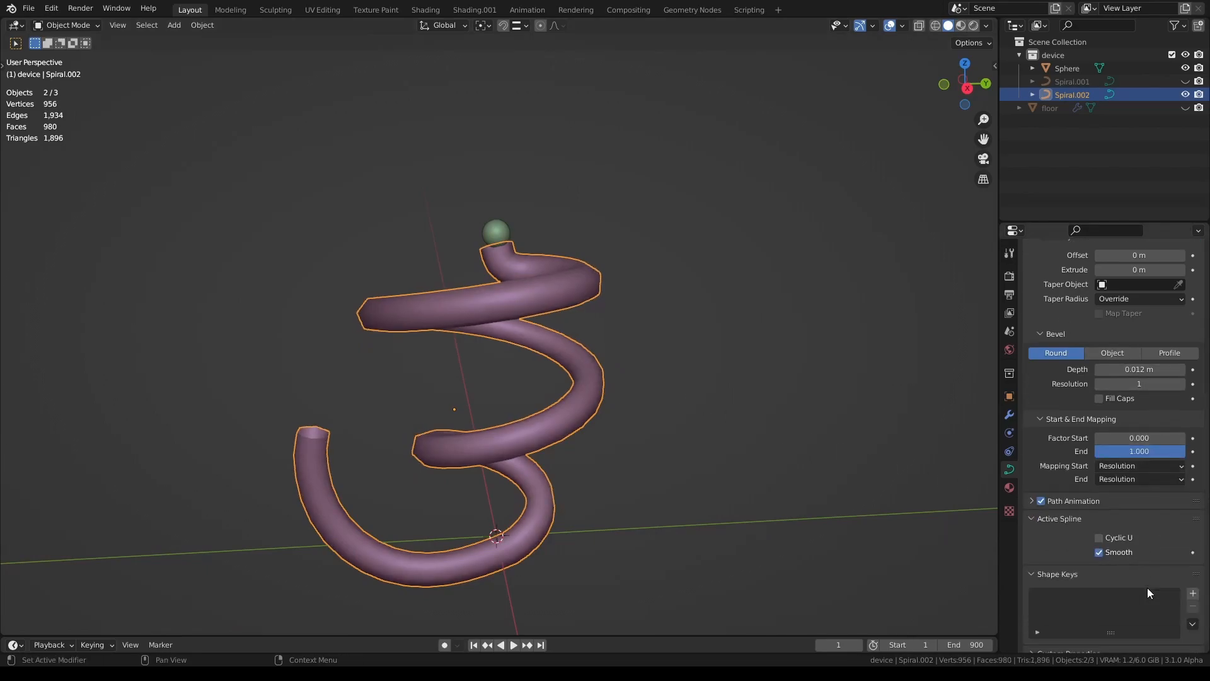
scroll(1151, 566, up, 8)
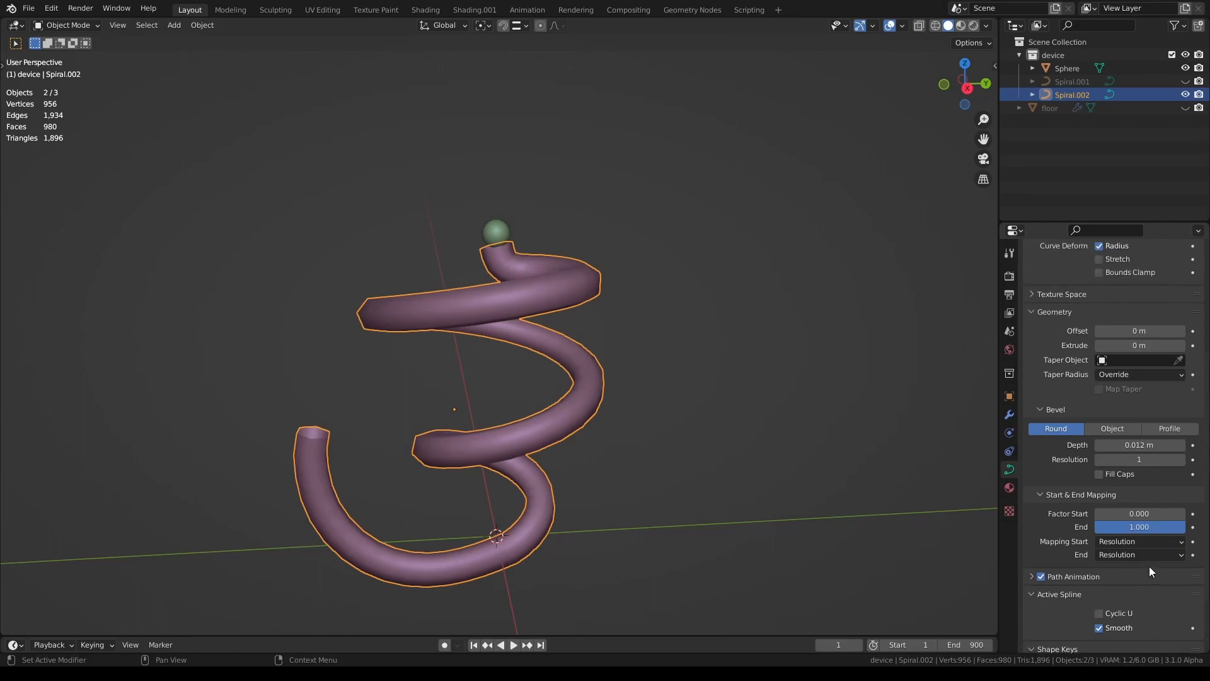
Convert the spiral curve Spiral.002 to a mesh
middle_drag(541, 320, 595, 335)
right_click(595, 335)
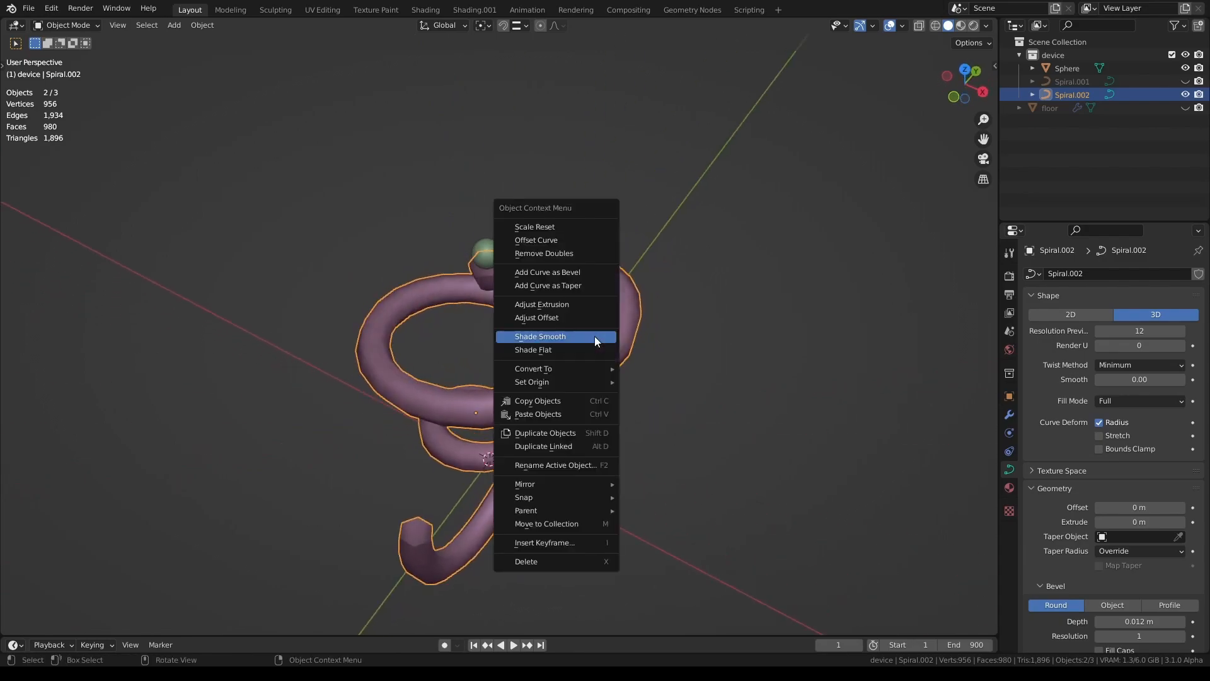
mouse_move(592, 368)
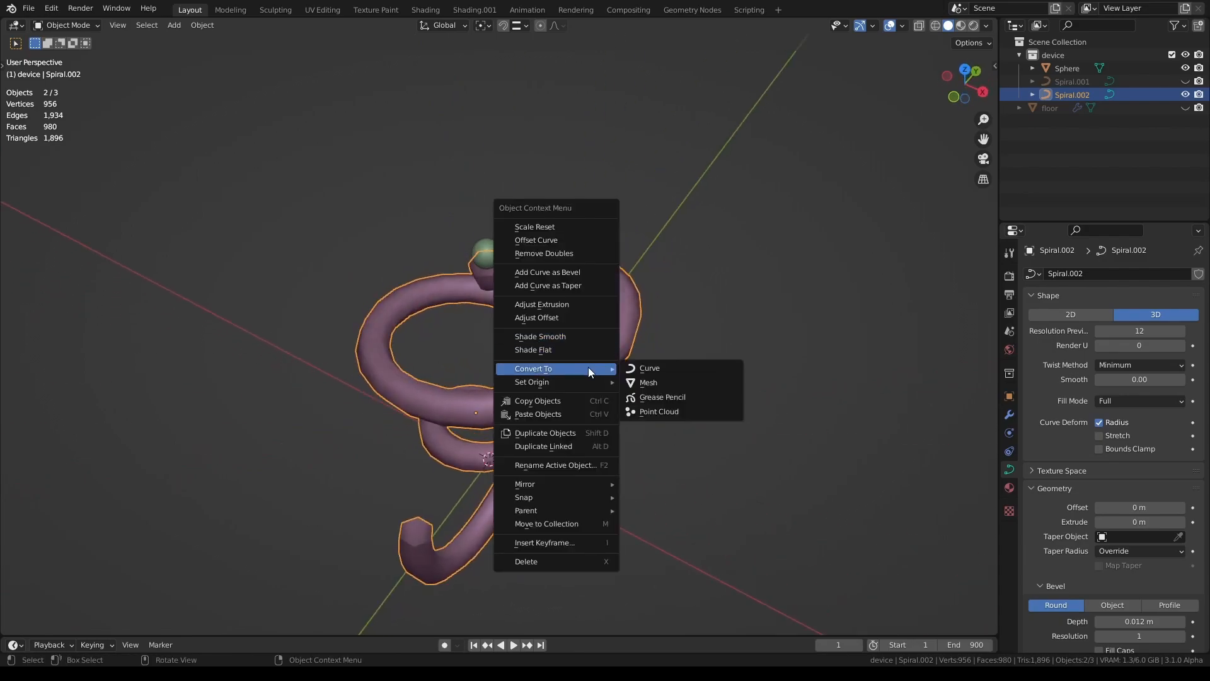
click(668, 381)
Add a Solidify modifier to the spiral mesh with a thickness of 0.003 m and an offset of 1
scroll(803, 420, up, 2)
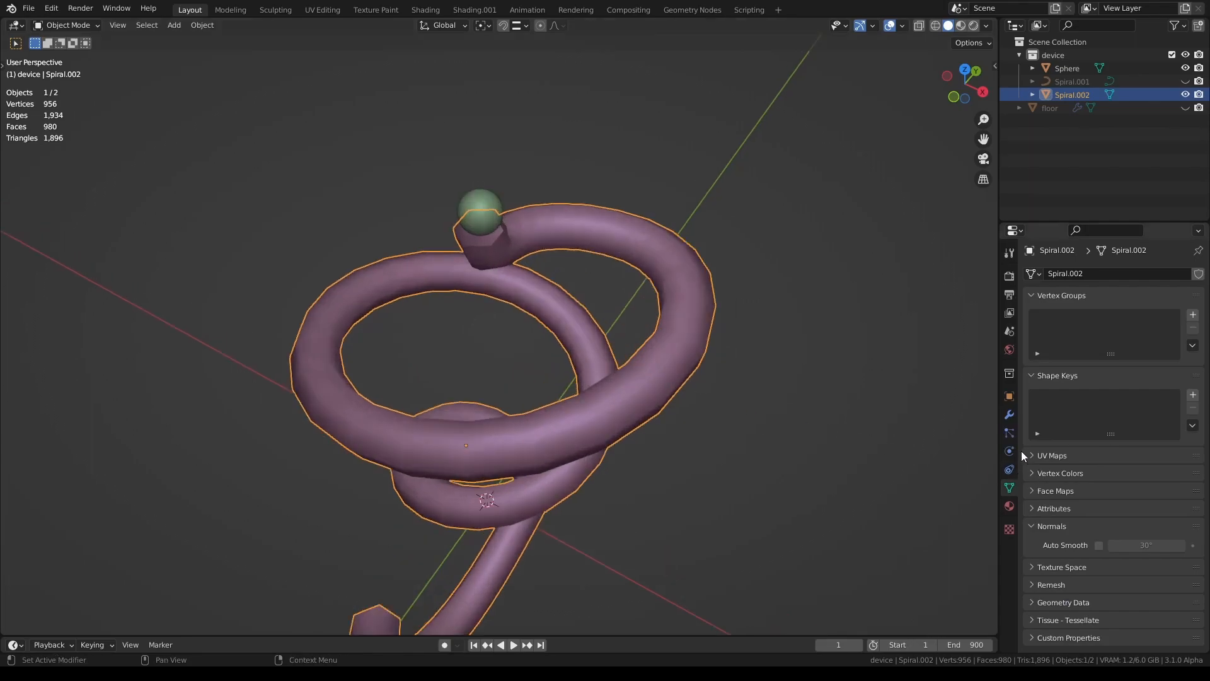
click(1009, 415)
middle_drag(724, 387, 782, 378)
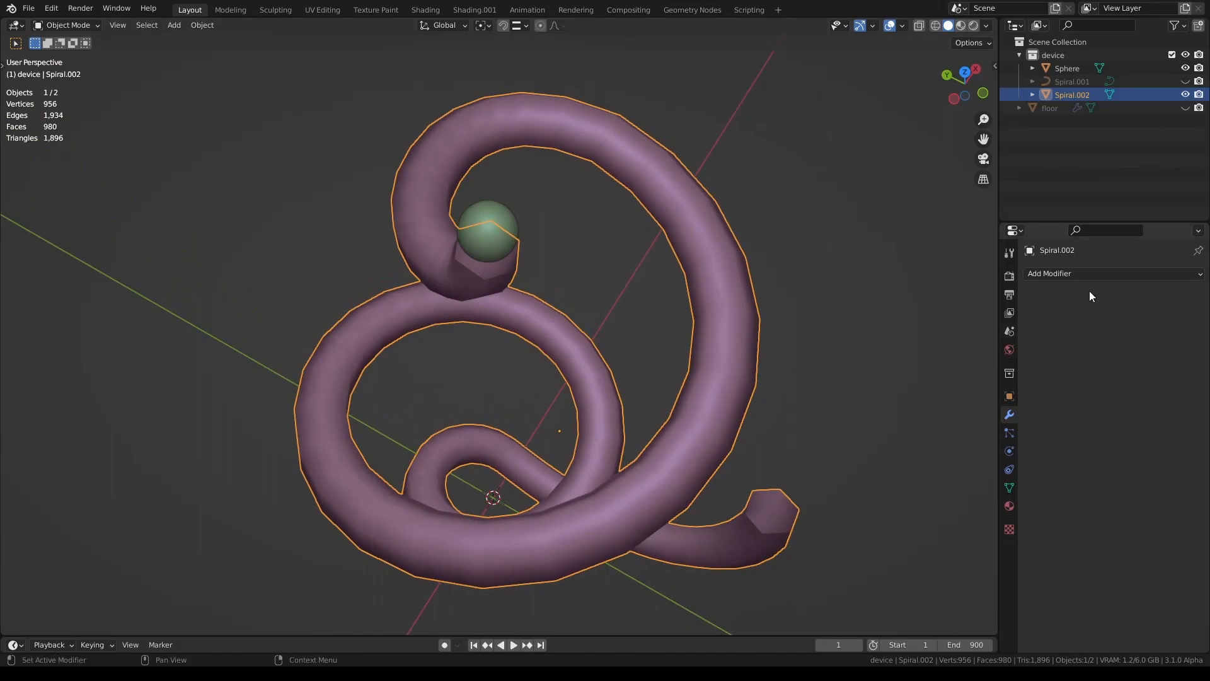
click(1091, 270)
click(952, 494)
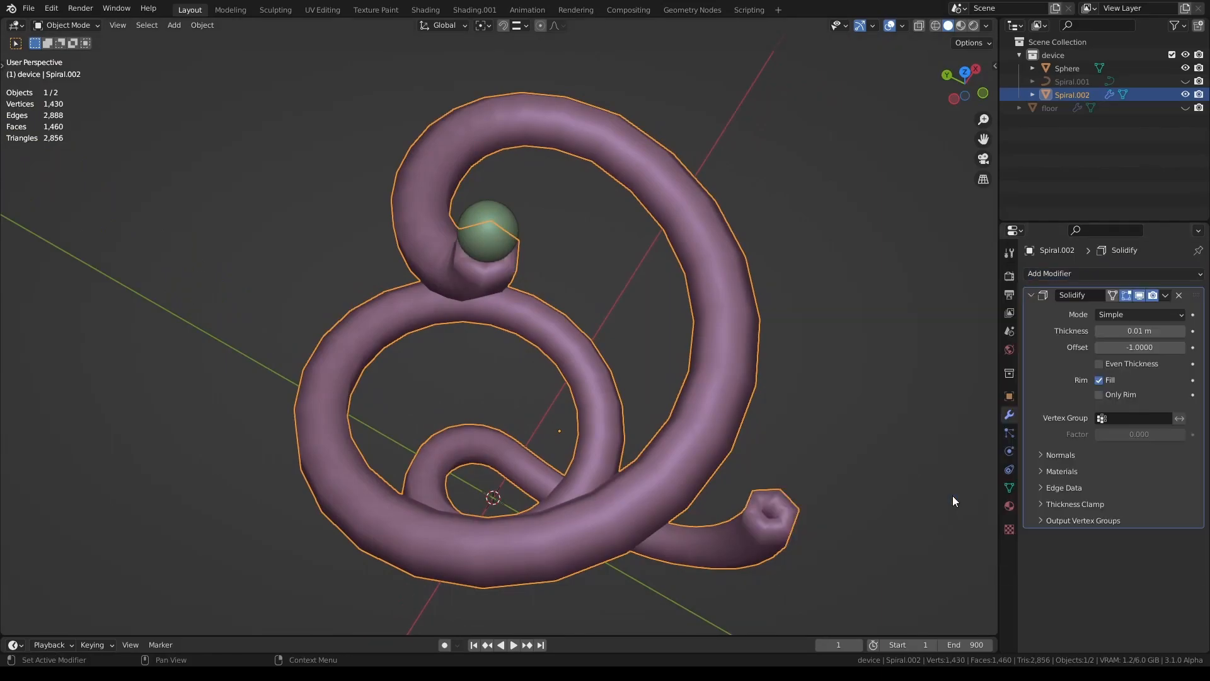
scroll(755, 302, up, 4)
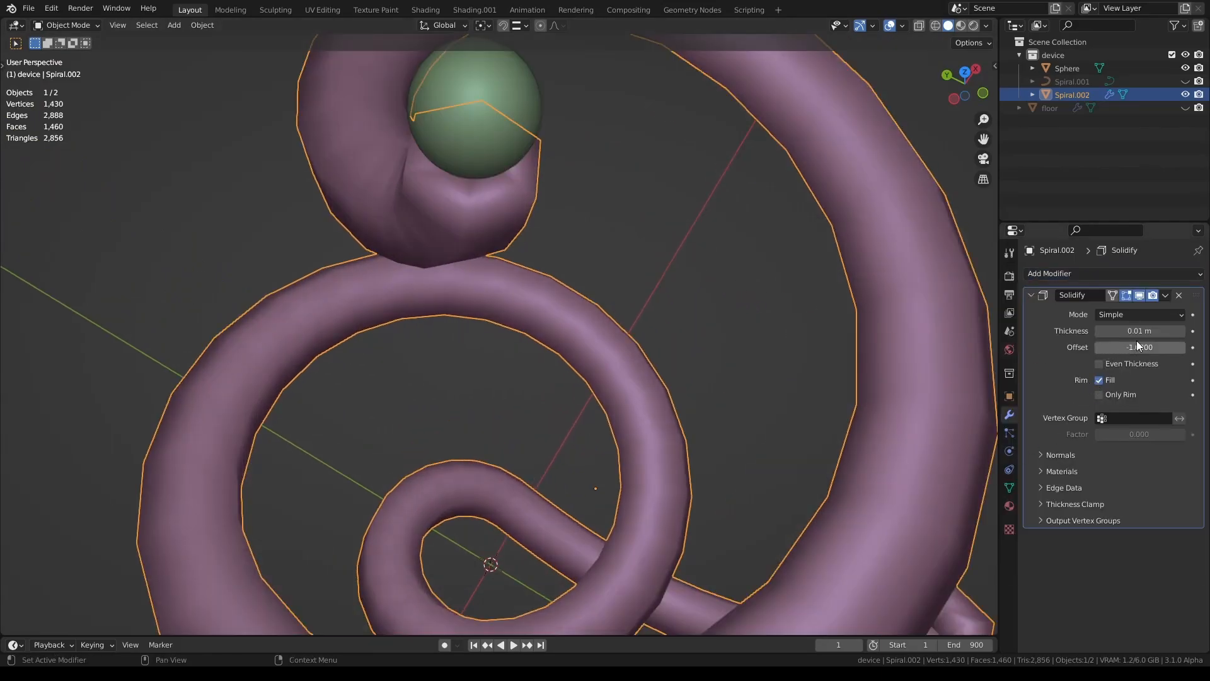
mouse_move(1152, 331)
mouse_down()
mouse_move(1132, 331)
mouse_move(1184, 347)
mouse_move(1139, 331)
mouse_up()
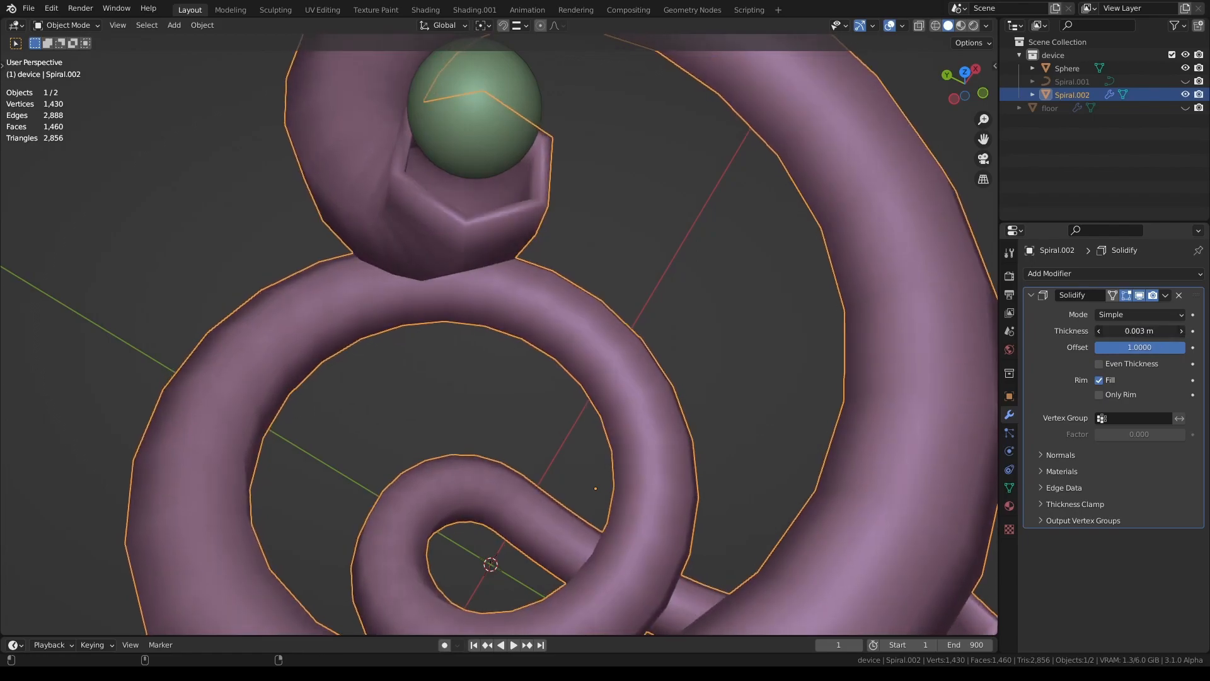
Enable even thickness on the spiral's Solidify modifier and add a Subdivision Surface modifier with viewport and render levels of 3
click(1127, 365)
middle_drag(773, 324, 550, 334)
click(1095, 274)
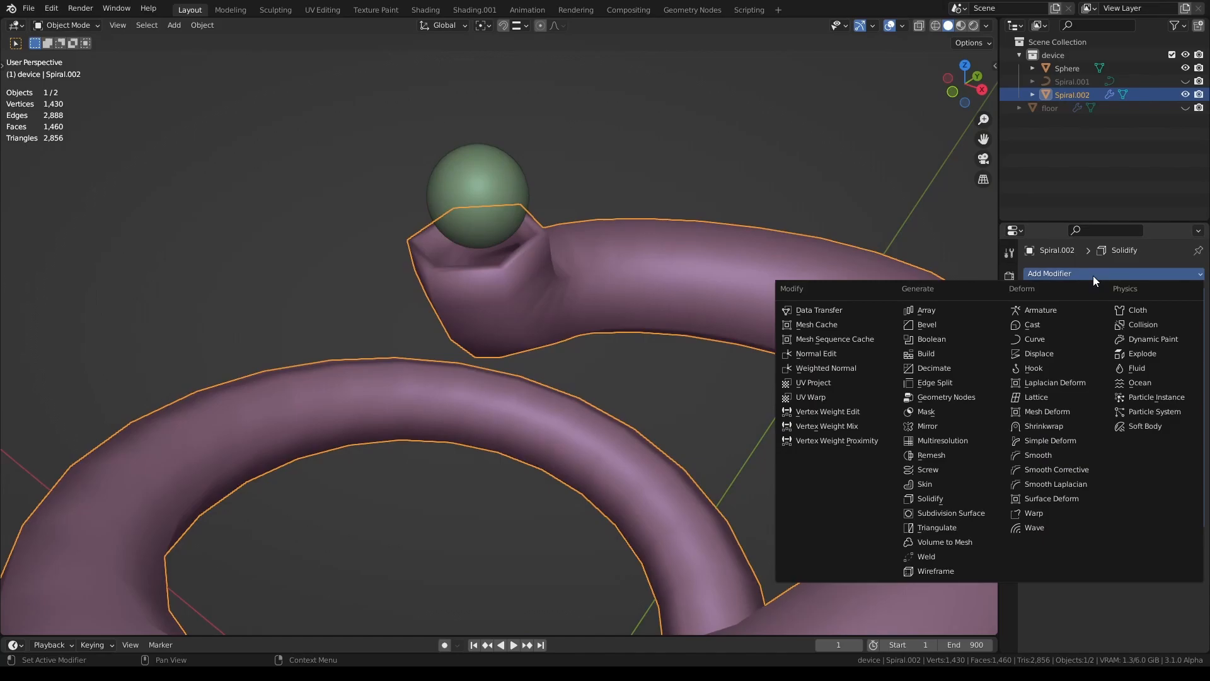
click(971, 509)
click(1182, 585)
click(1181, 586)
middle_drag(661, 379, 739, 398)
click(1179, 603)
scroll(644, 294, up, 1)
middle_drag(644, 294, 504, 346)
scroll(554, 327, down, 6)
middle_drag(577, 387, 634, 474)
scroll(572, 436, up, 3)
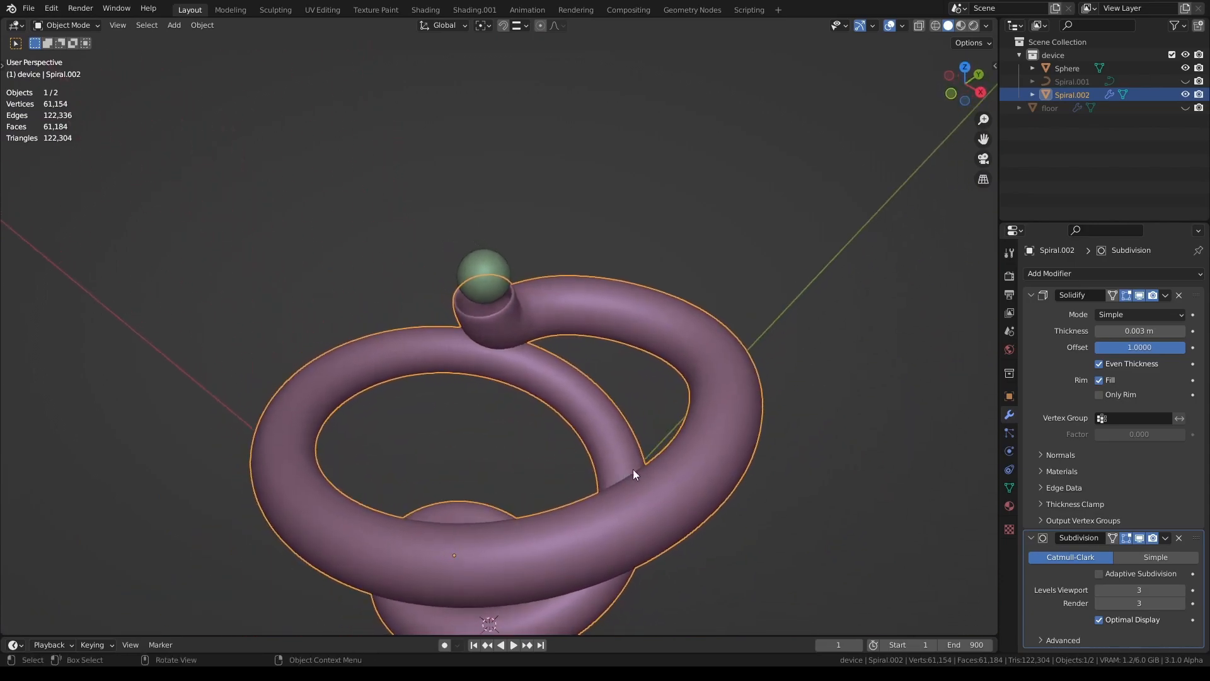
Make the spiral tube a passive rigid body with a Mesh collision shape
click(1010, 450)
click(1172, 306)
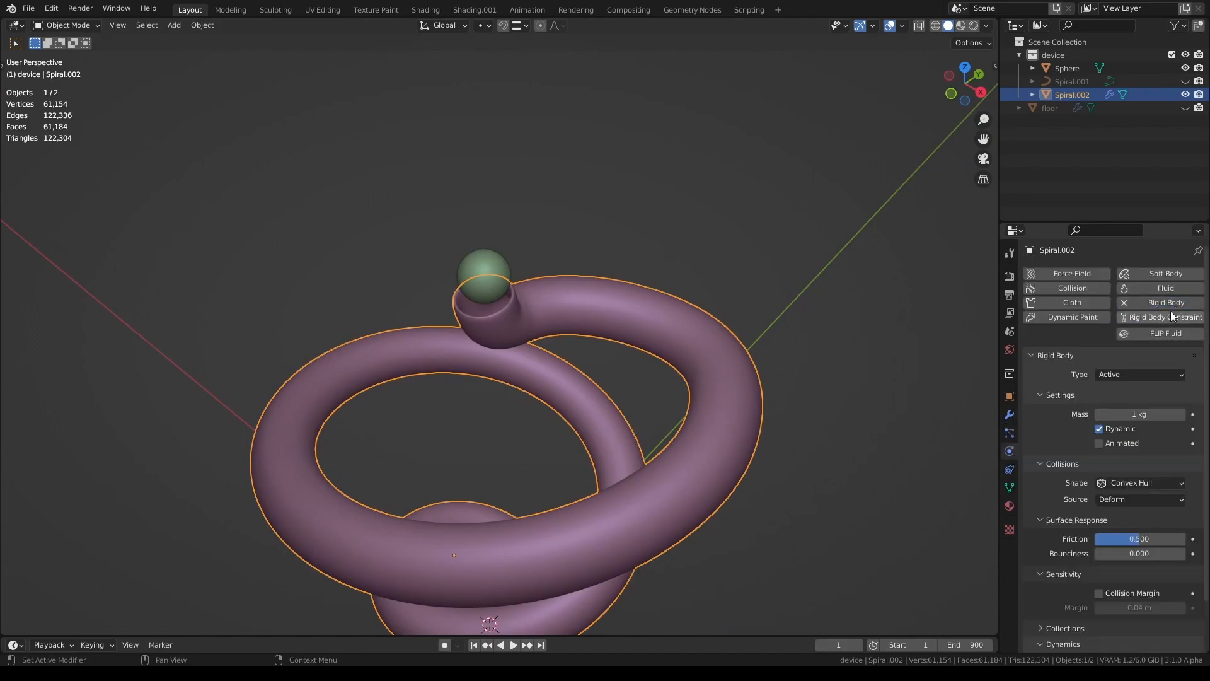
click(1122, 373)
click(1122, 404)
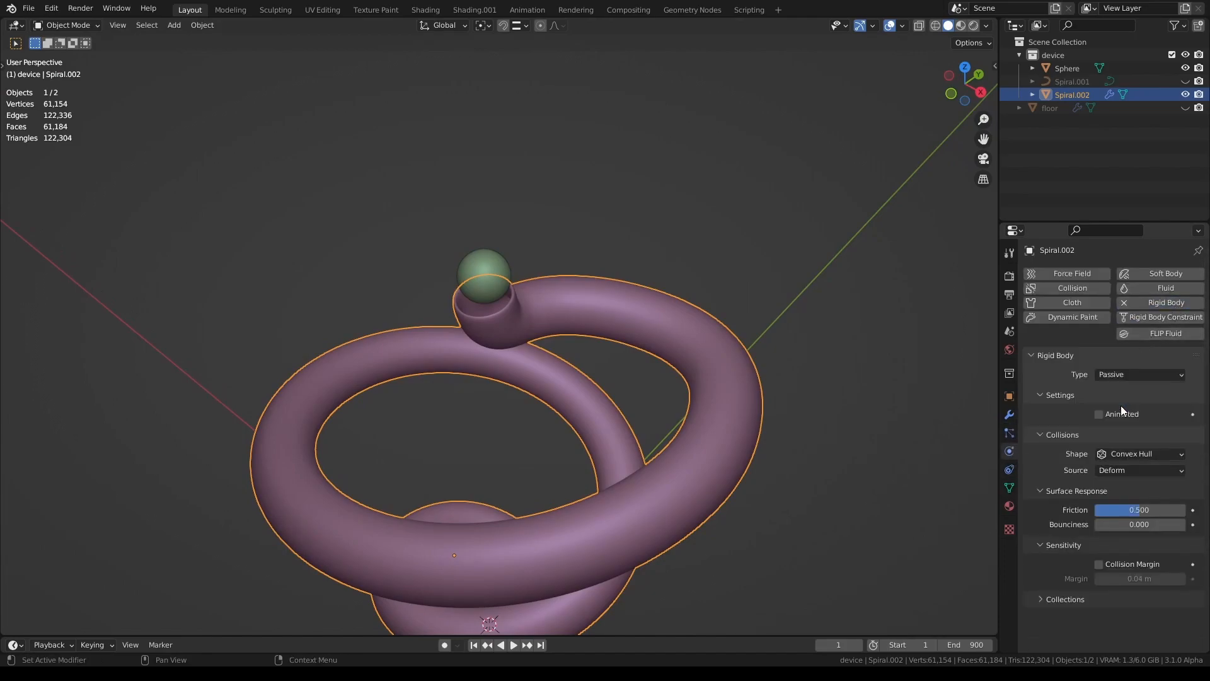
click(1121, 453)
click(1121, 553)
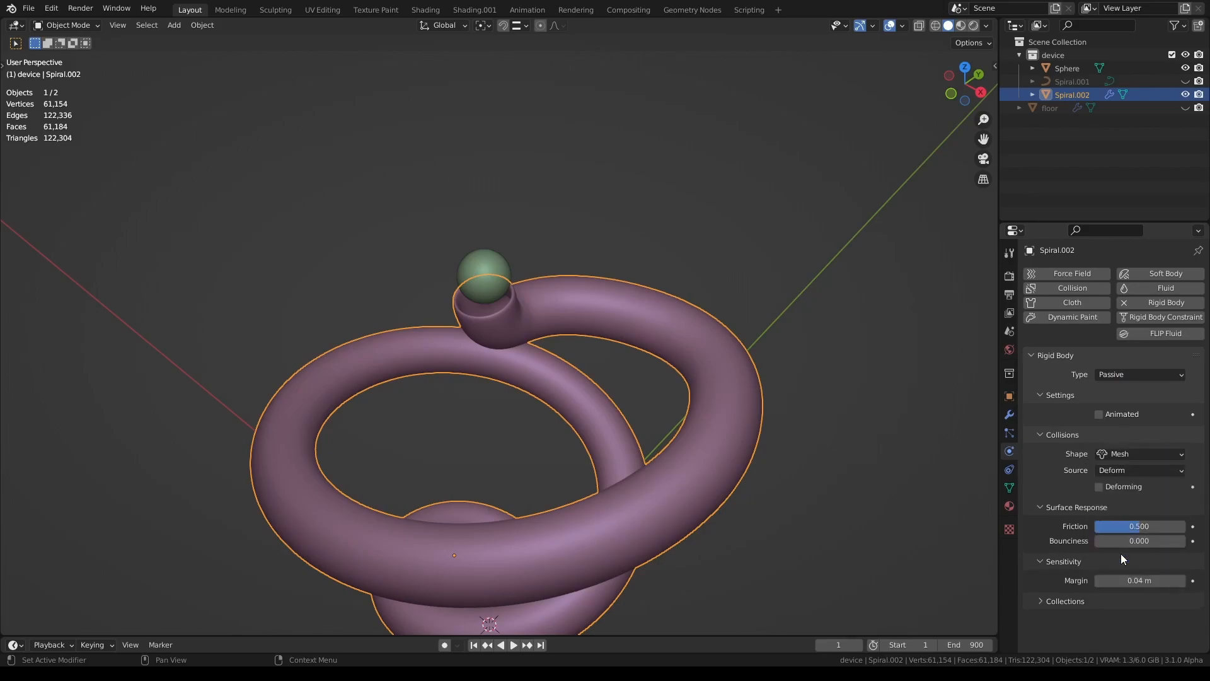
Set the spiral tube's rigid body friction to 0.2 and its collision margin to 0.001 m
click(1133, 525)
text(.2)
key(Return)
click(1139, 581)
text(.001)
key(Return)
middle_drag(671, 390, 605, 252)
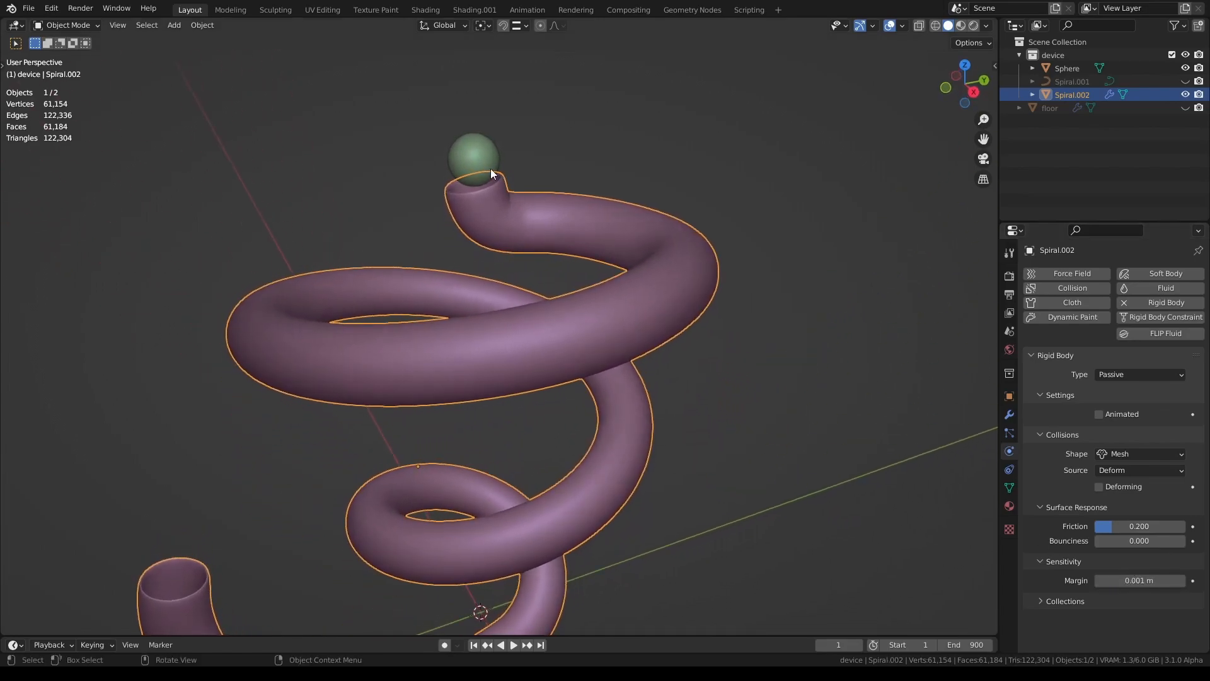
Make the sphere an active rigid body with a mass of 0.2 kg and a Sphere collision shape
click(486, 167)
click(1166, 303)
click(1145, 414)
key(Return)
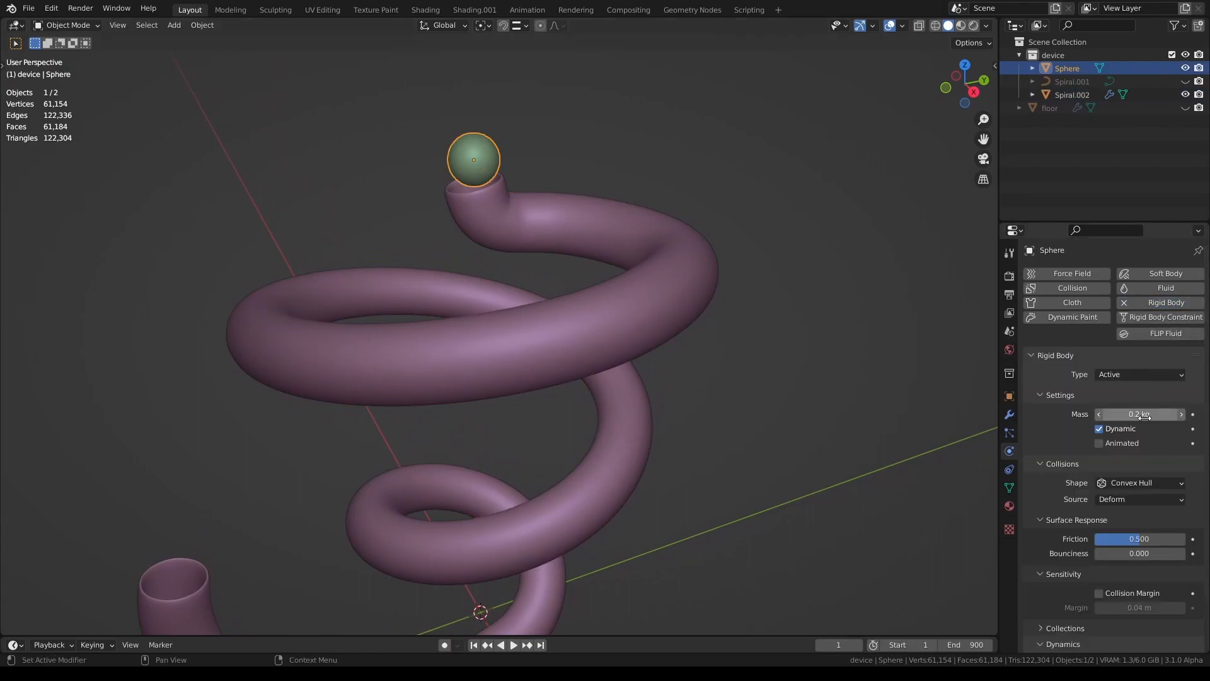
click(1126, 483)
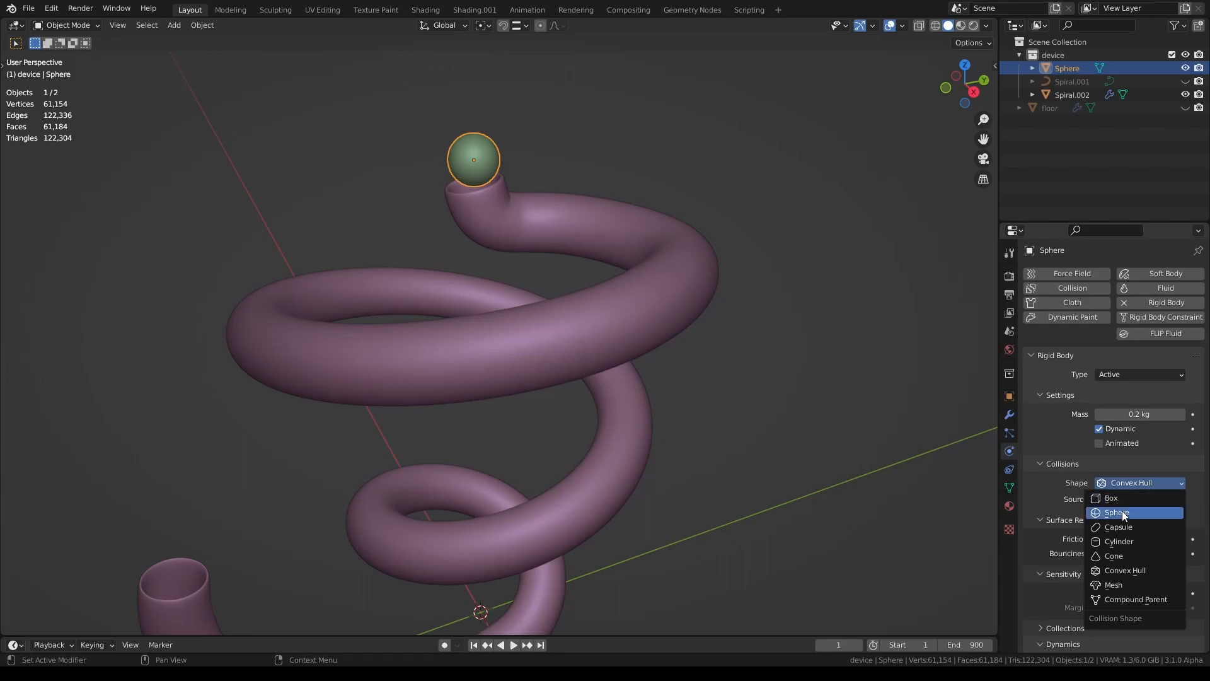
click(1123, 511)
Edit the sphere's surface friction and enable its collision margin at 0.001 m
click(1133, 521)
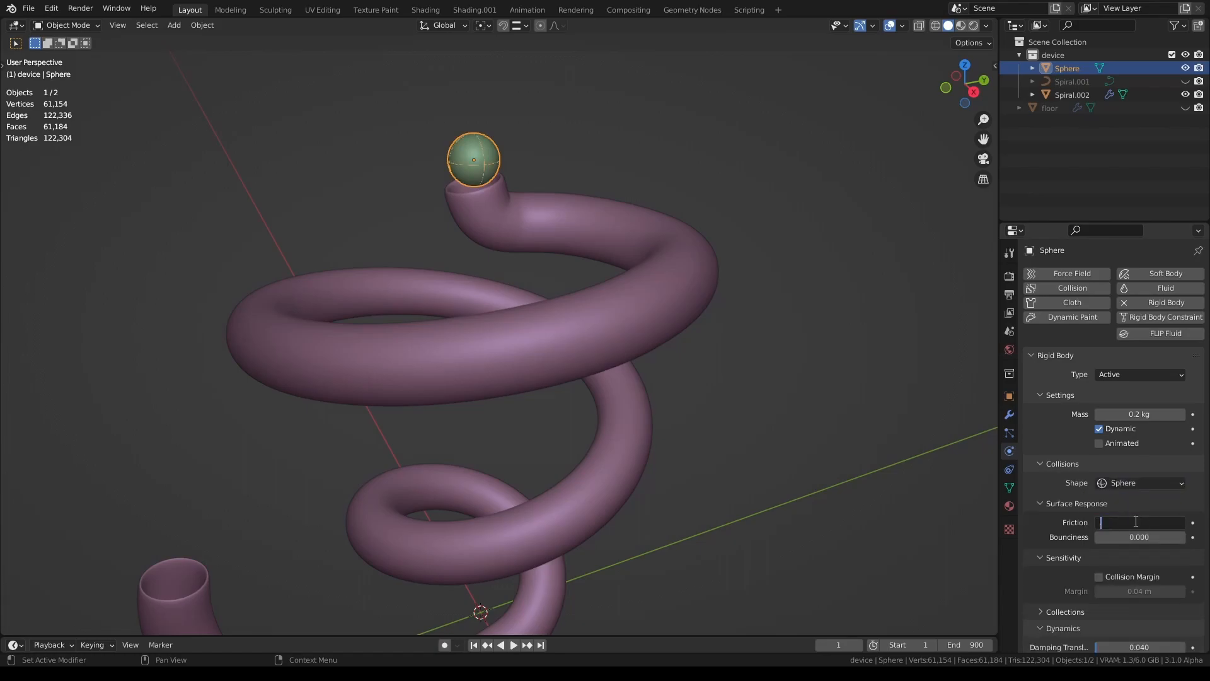
click(1134, 576)
click(1136, 590)
text(.001)
key(Return)
middle_drag(747, 400, 672, 388)
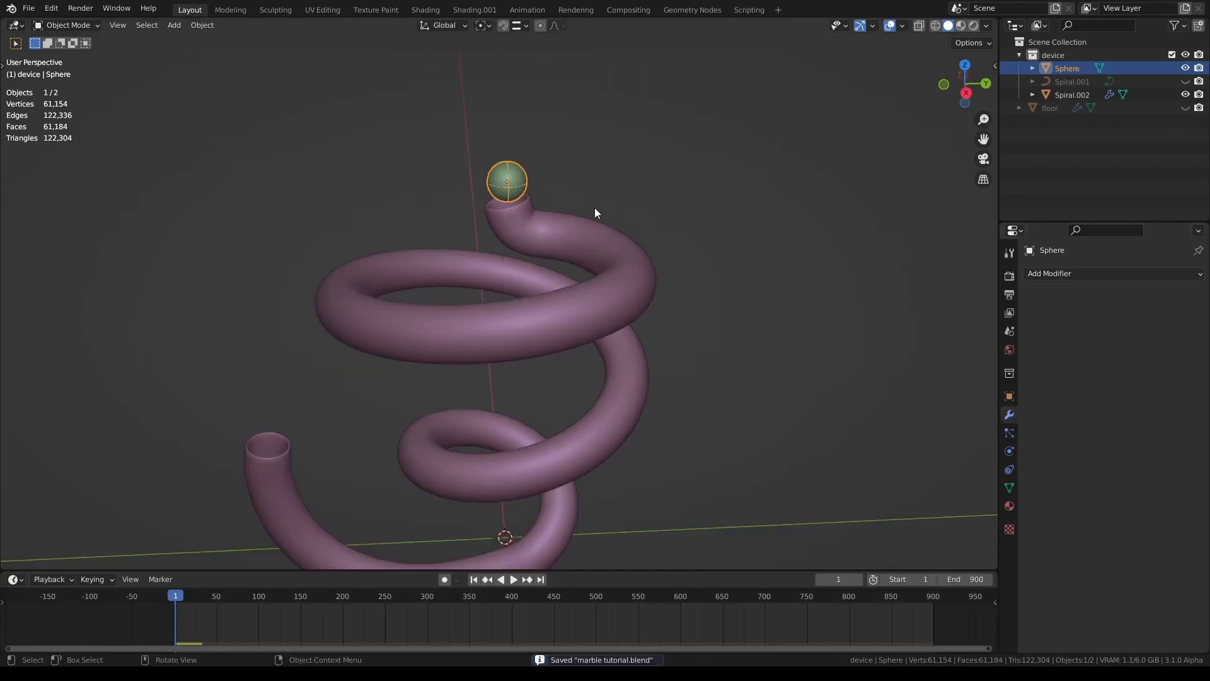
Raise the sphere along Z well above the spiral tube's upper opening
middle_drag(594, 207, 574, 248)
key(g)
key(z)
click(587, 68)
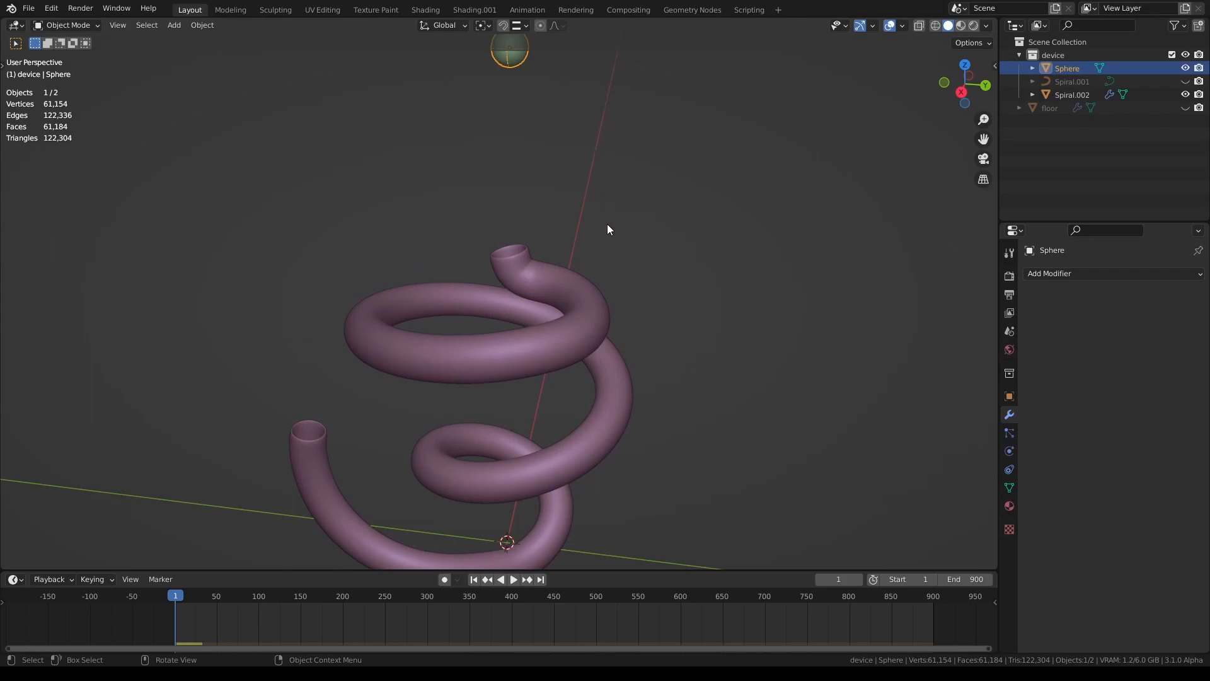
Add a mesh cylinder and scale it down until it is somewhat wider than the spiral tube
key(shift+a)
mouse_move(593, 237)
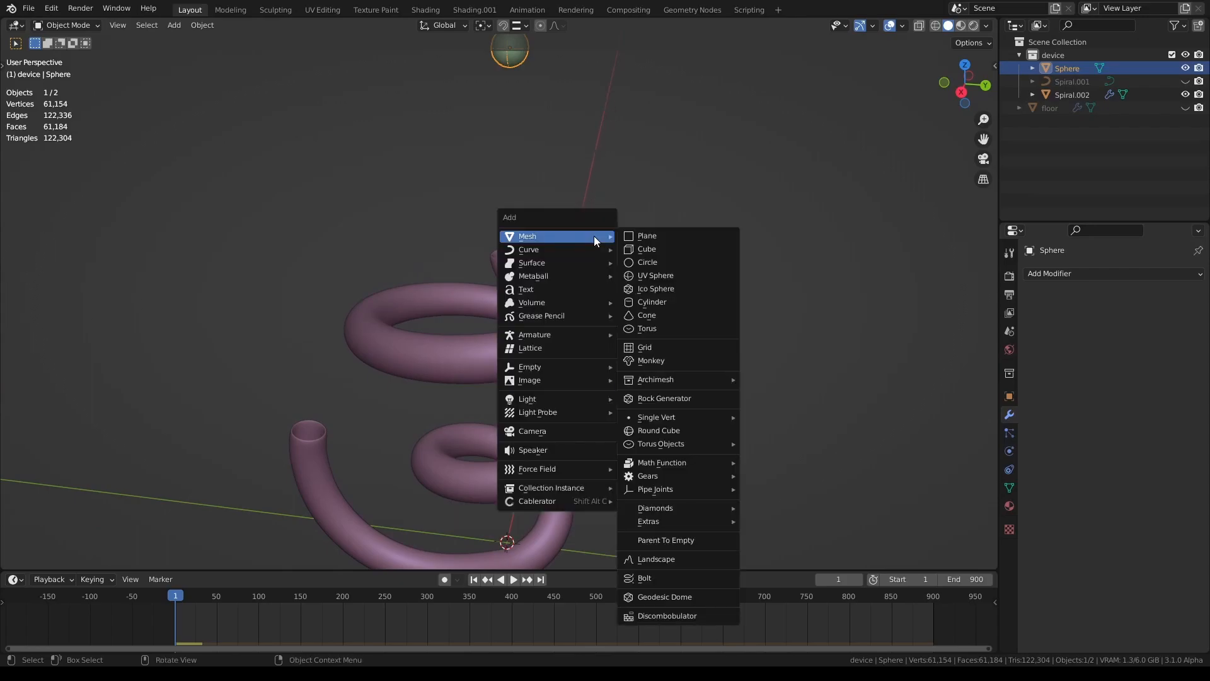
click(704, 302)
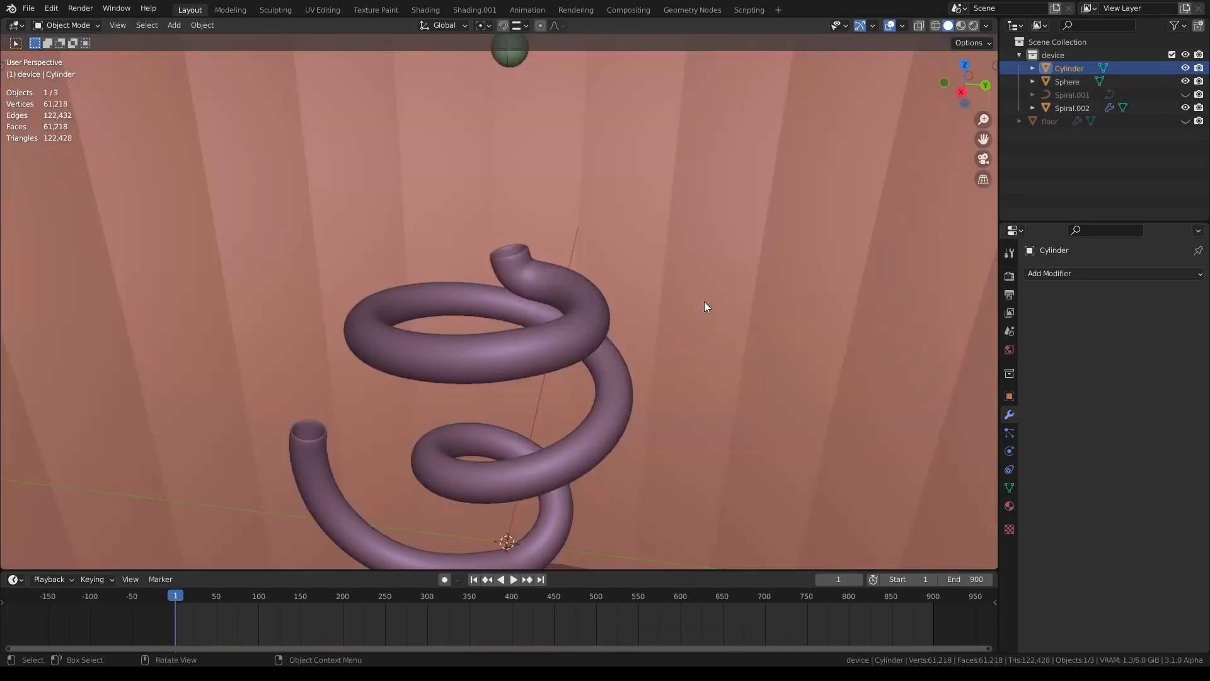
key(s)
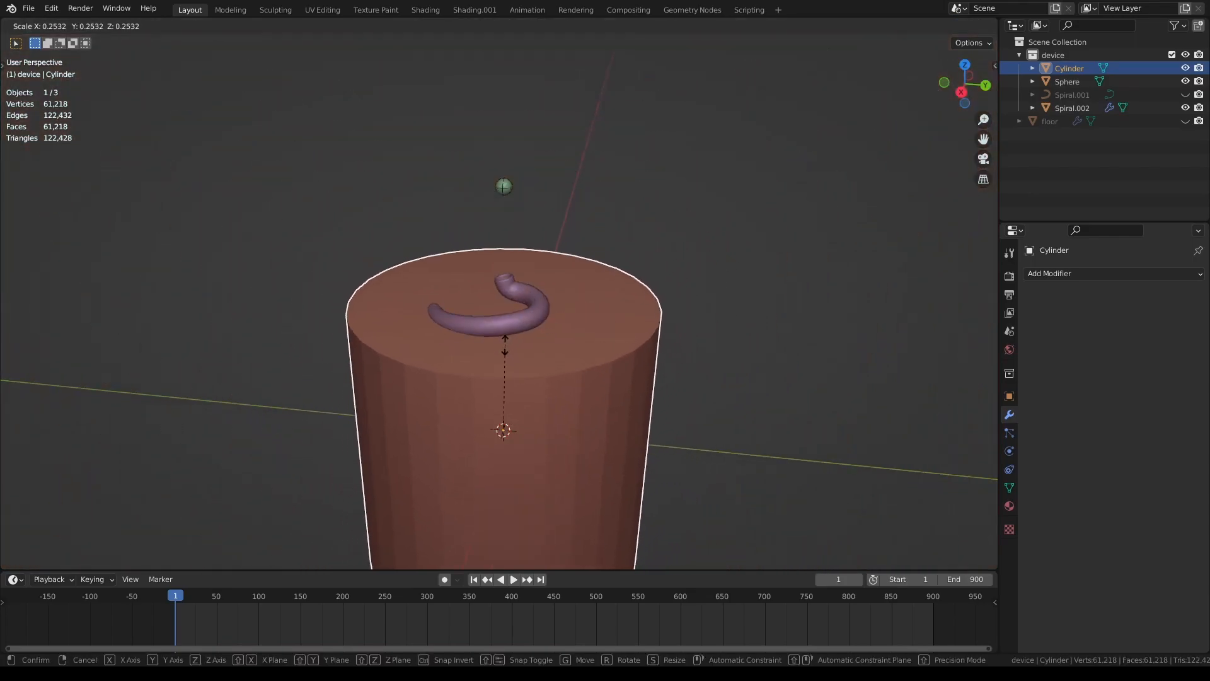
click(505, 353)
Separate the cylinder's top face into its own object and delete the rest of the cylinder
key(Tab)
key(alt+a)
key(3)
click(585, 329)
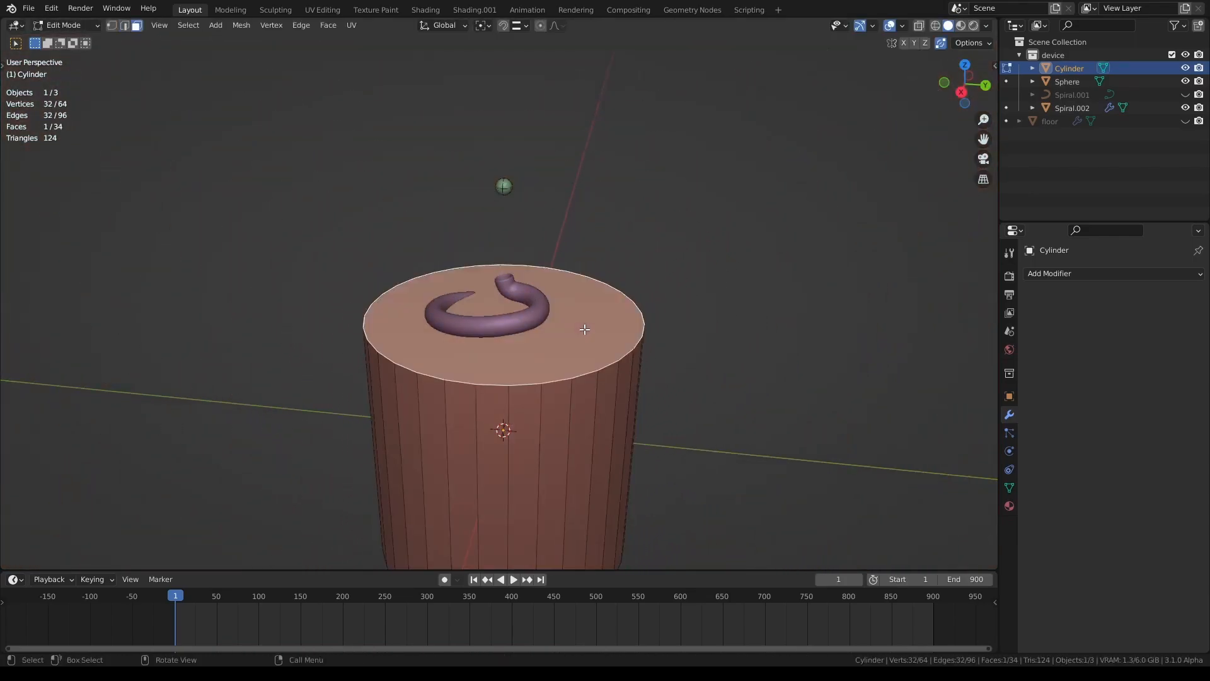
right_click(584, 329)
mouse_move(586, 329)
click(643, 330)
key(Tab)
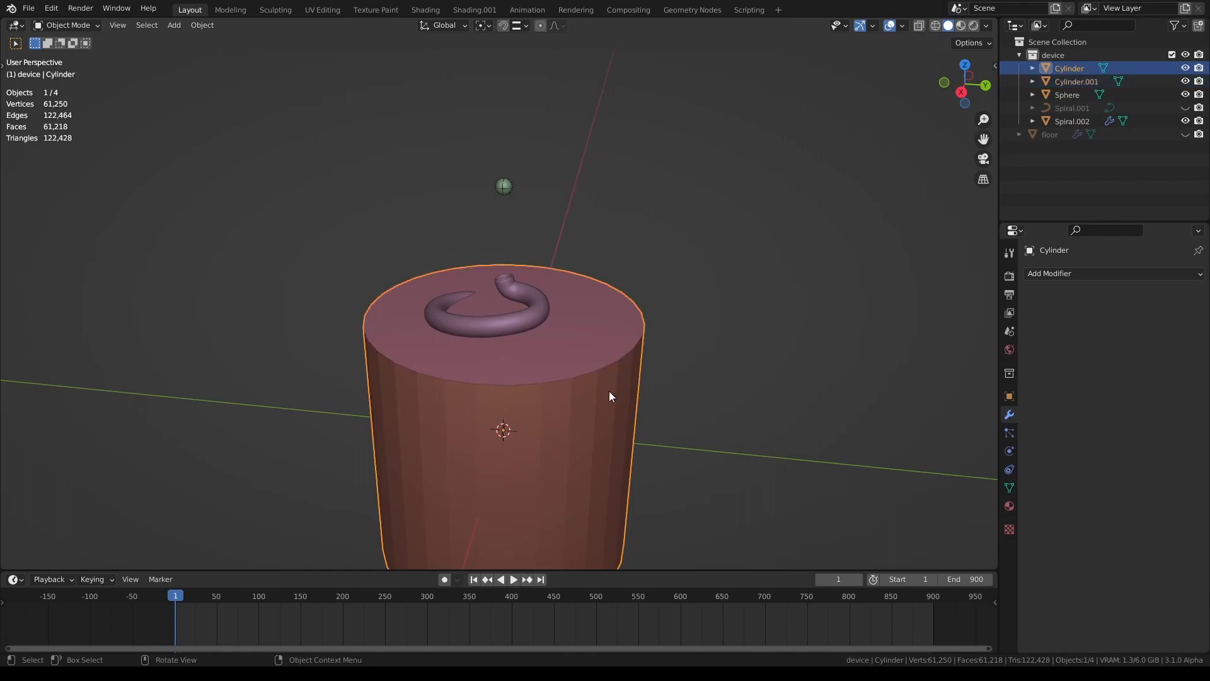
key(Delete)
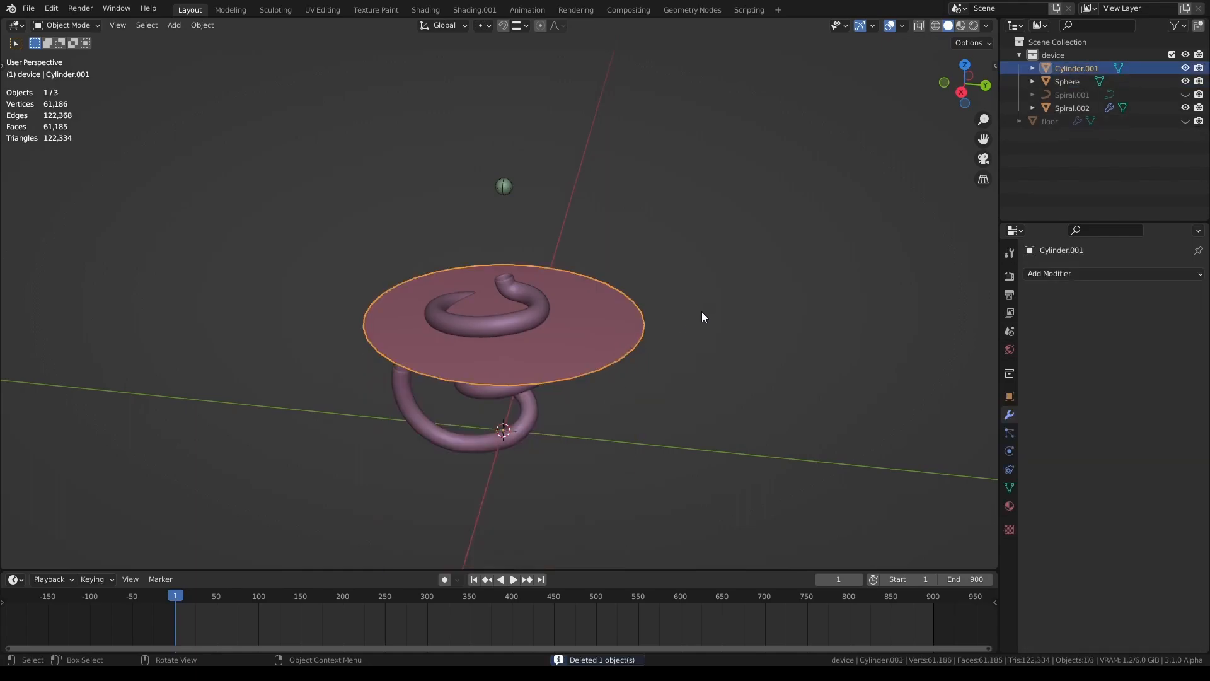
Scale the disc down to roughly the width of the upper coil and raise it along Z above the tube opening
key(KP_7)
scroll(701, 312, up, 4)
key(s)
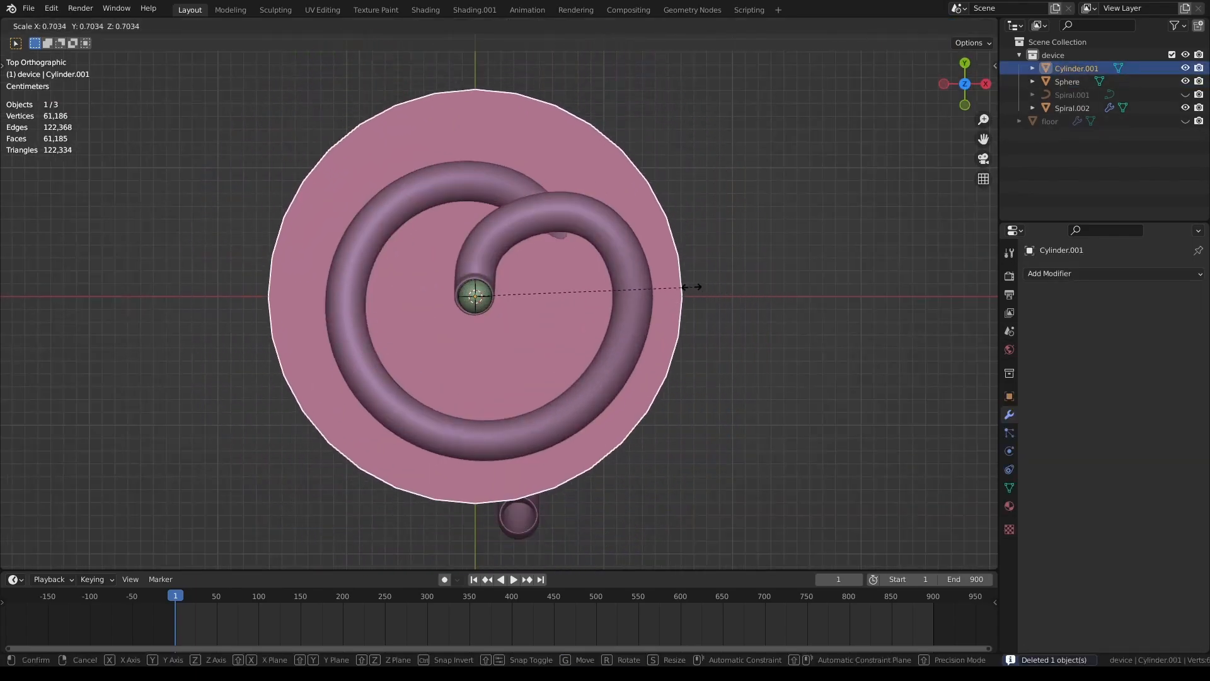
click(606, 294)
middle_drag(592, 286, 610, 441)
key(g)
key(z)
click(562, 286)
Inset the disc's face repeatedly to make a narrow outer rim and wider concentric rings inside it
key(Tab)
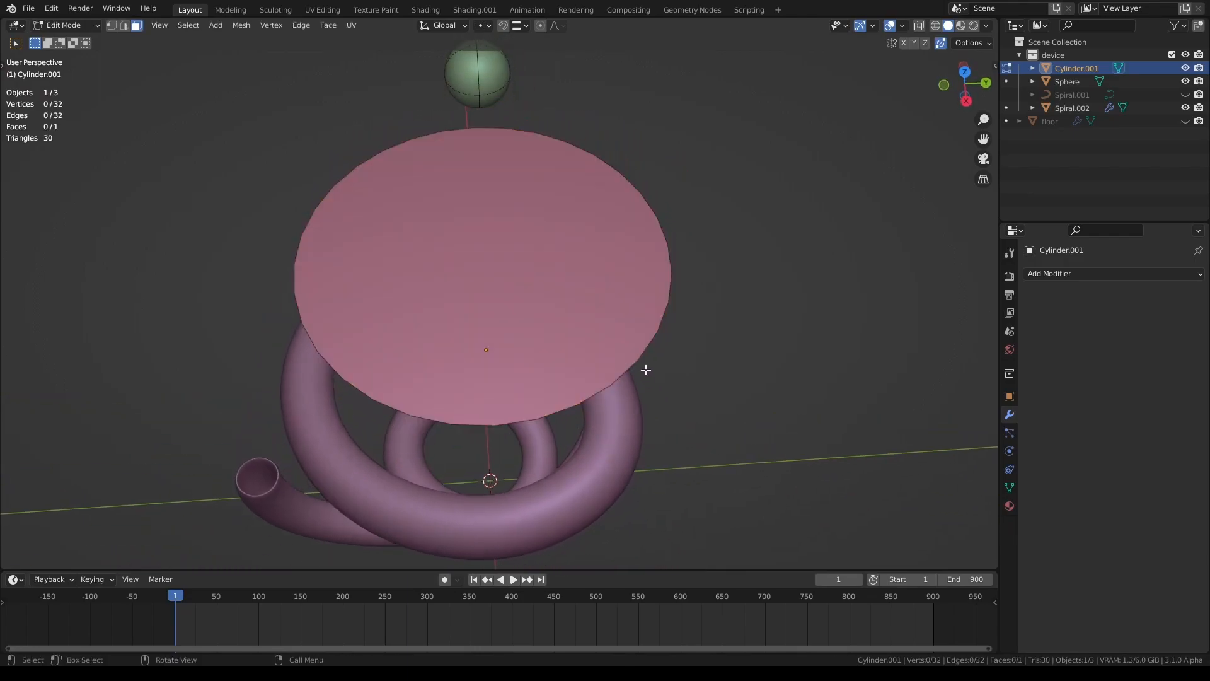
click(616, 326)
key(i)
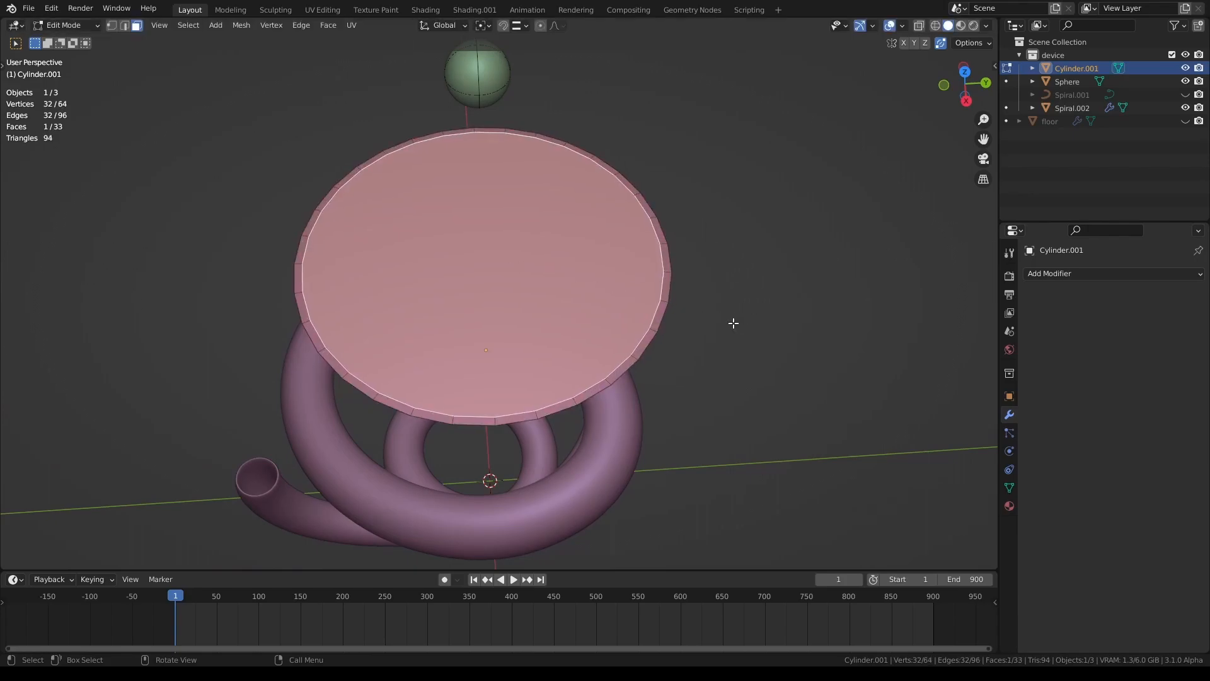
click(688, 319)
key(i)
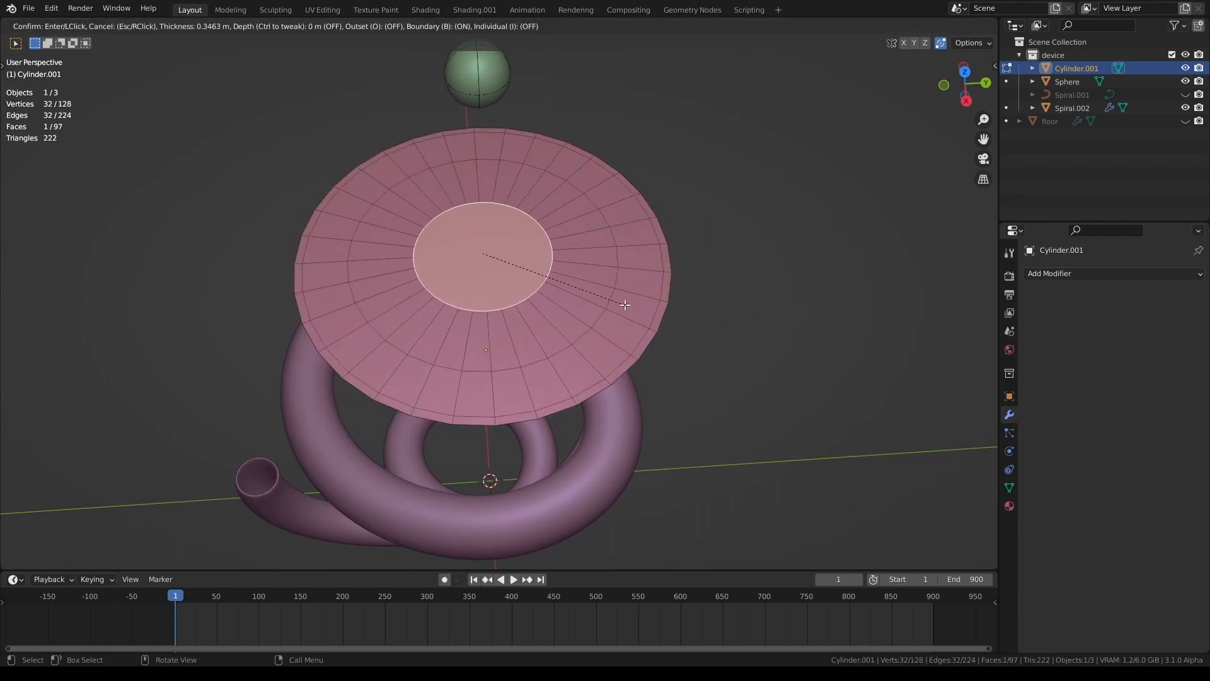
click(622, 305)
Inset the disc's centre face to slightly larger than the sphere, and add one more thin inset ring around it
key(KP_7)
key(i)
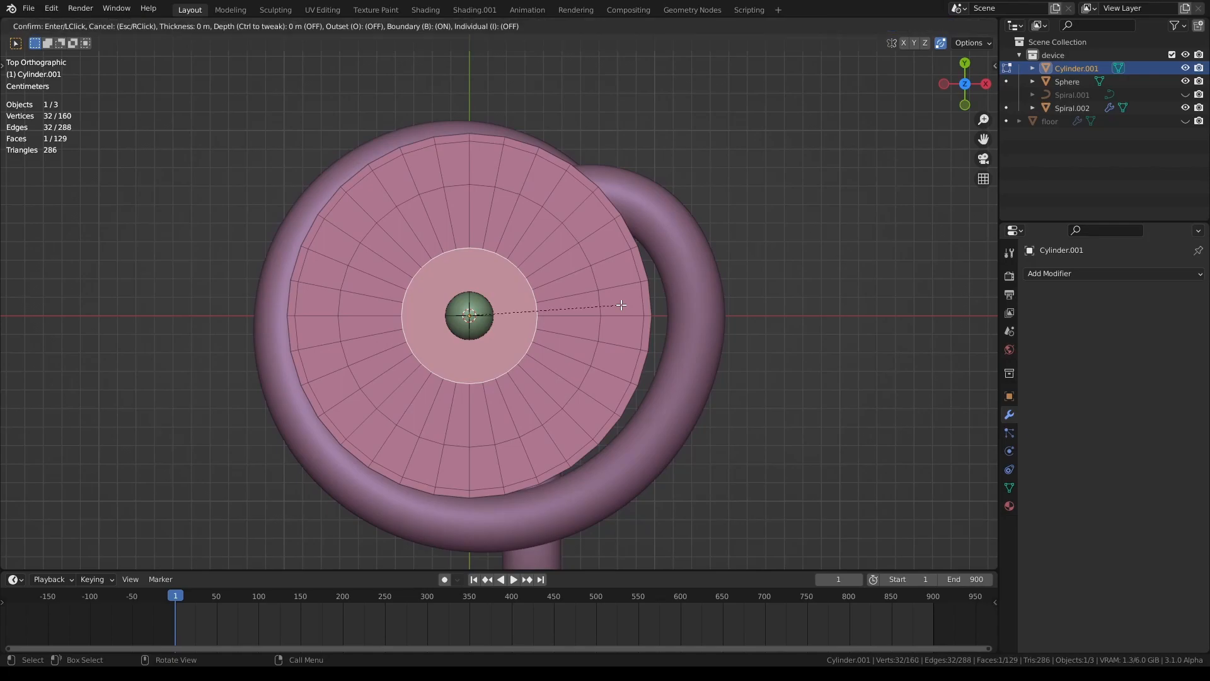
click(581, 311)
scroll(574, 340, up, 4)
key(i)
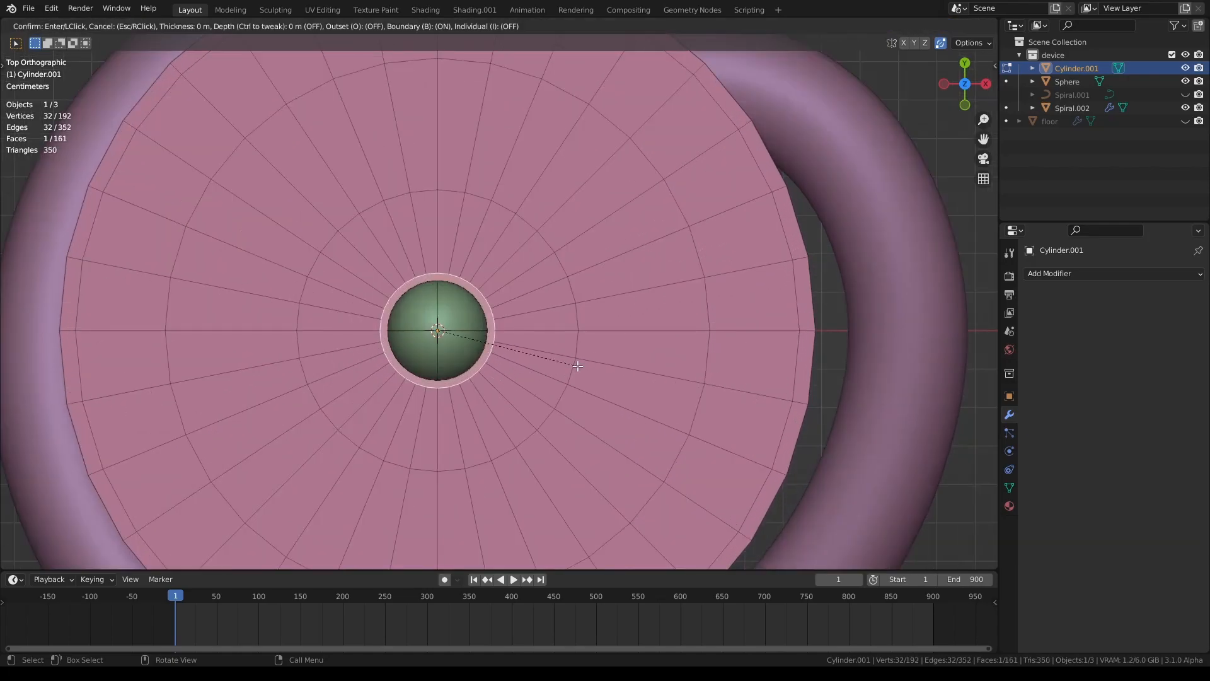
key(Escape)
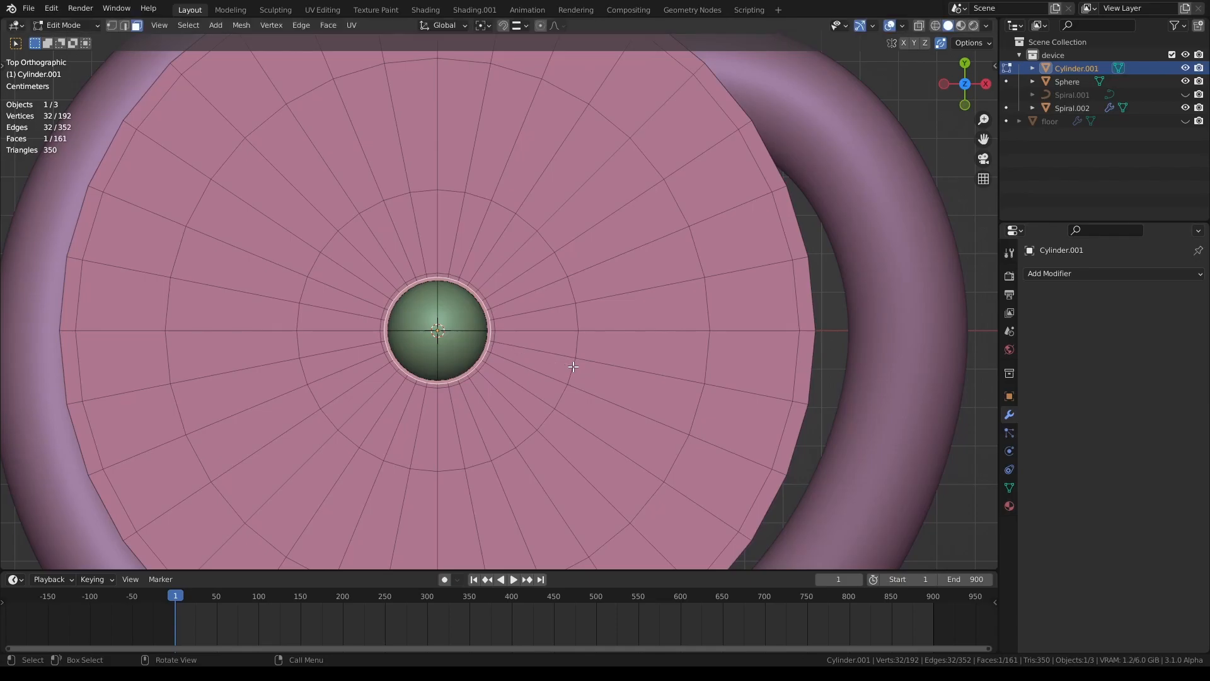
Delete the disc's centre face to open a round hole for the ball
middle_drag(573, 367, 464, 254)
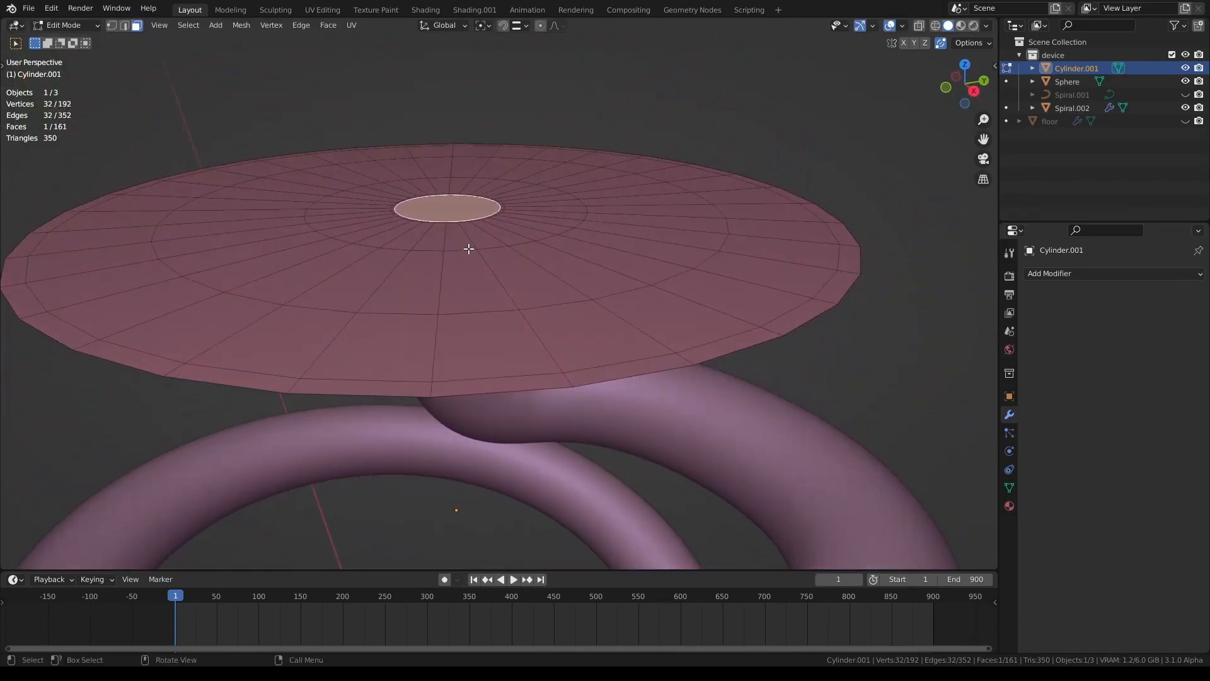
key(x)
click(468, 248)
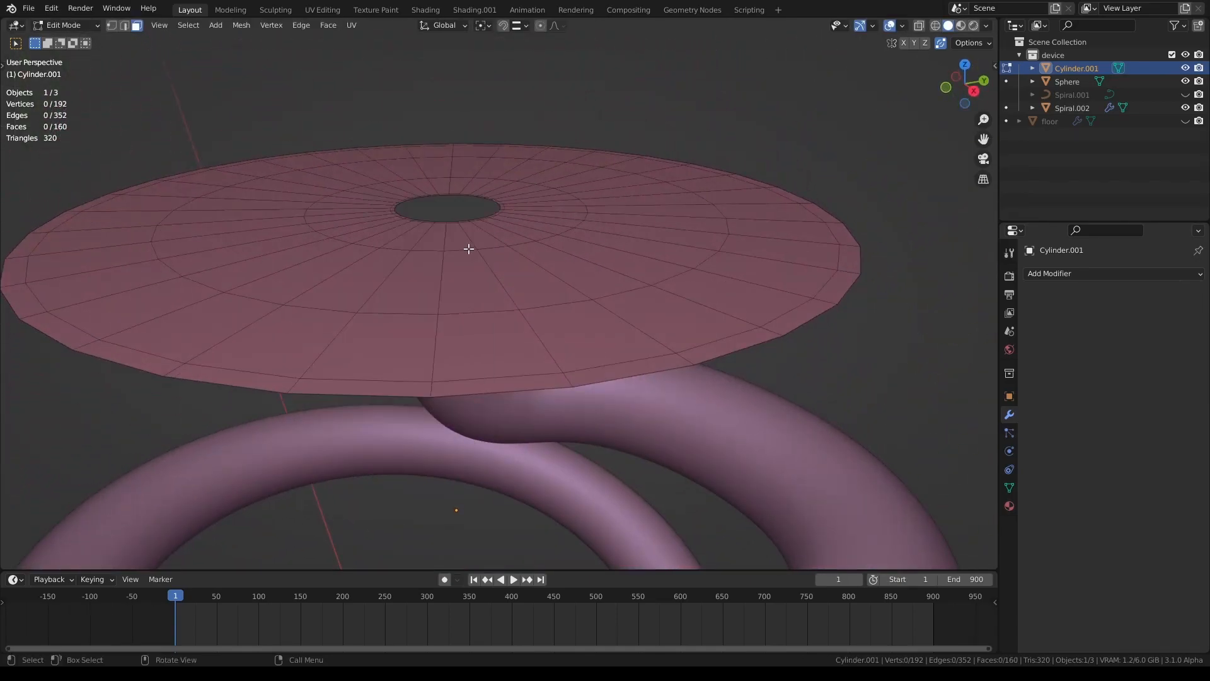
key(Tab)
middle_drag(501, 233, 556, 354)
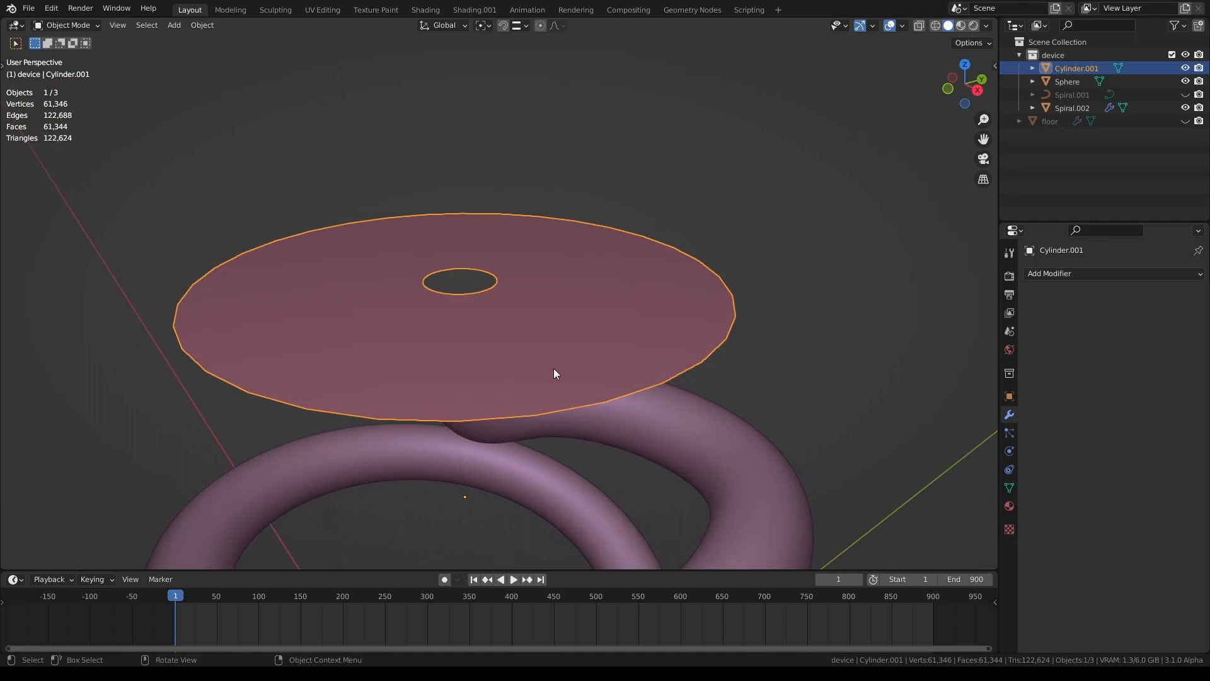
Select all of the disc's faces except the outer rim and lower them slightly along Z
middle_drag(694, 365, 665, 383)
key(Tab)
scroll(573, 390, up, 2)
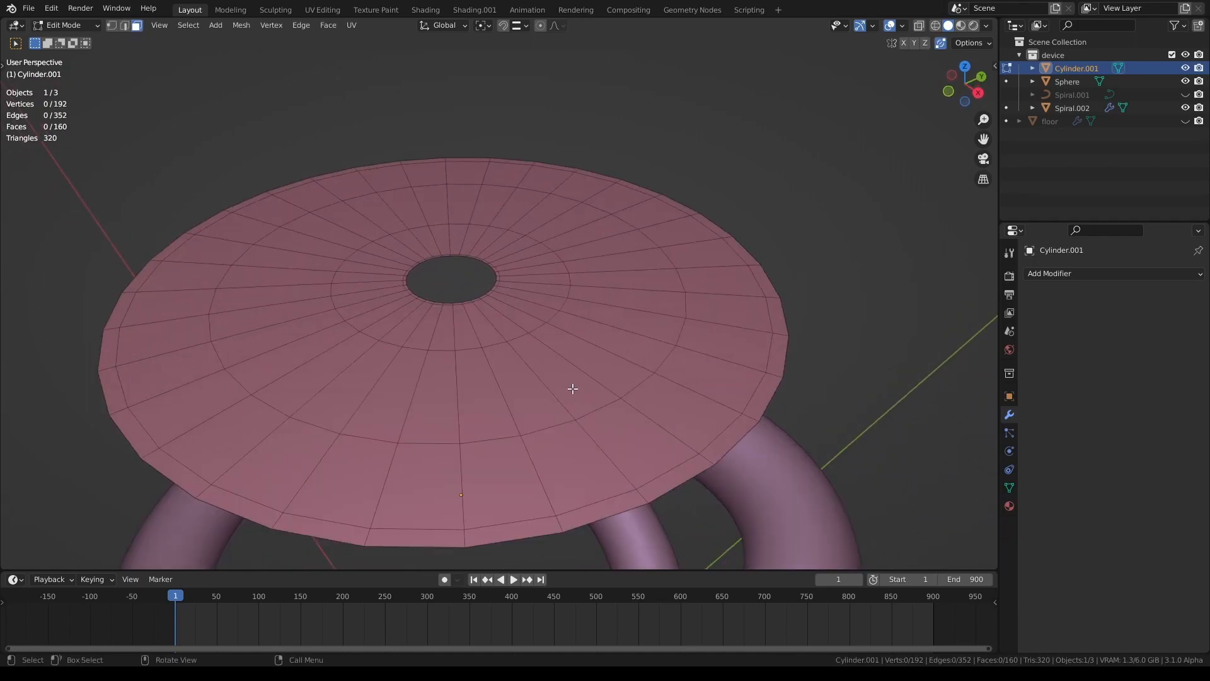
scroll(493, 288, up, 3)
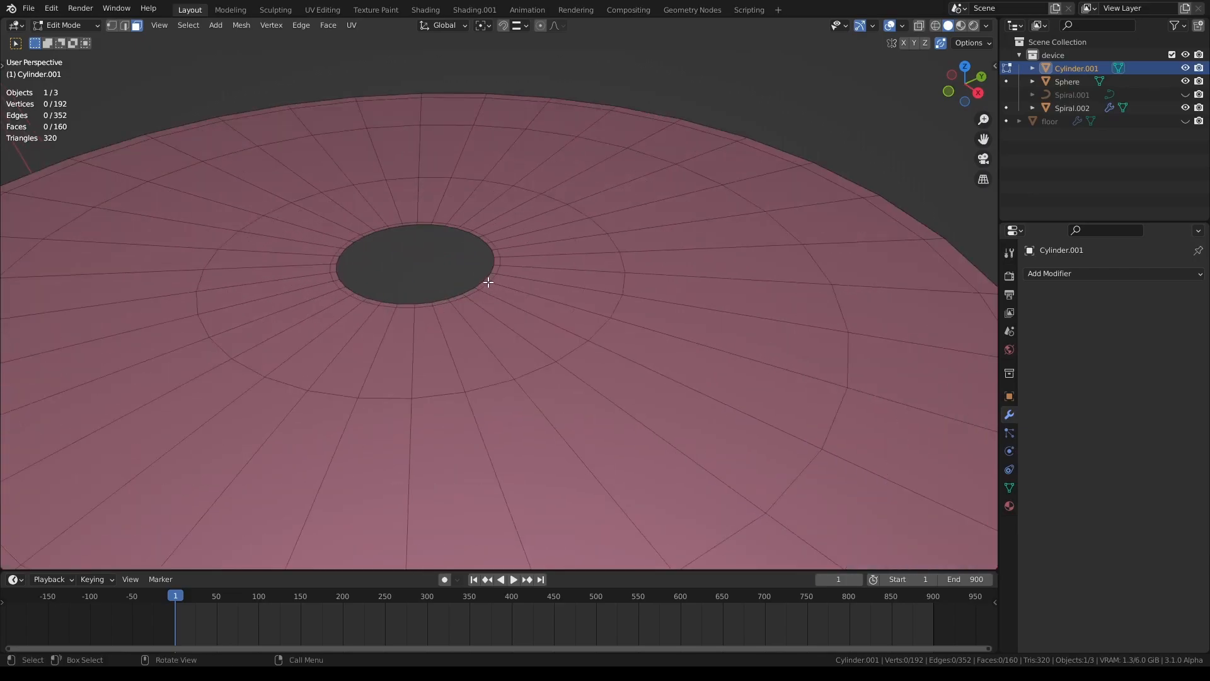
alt+click(491, 276)
scroll(543, 285, down, 4)
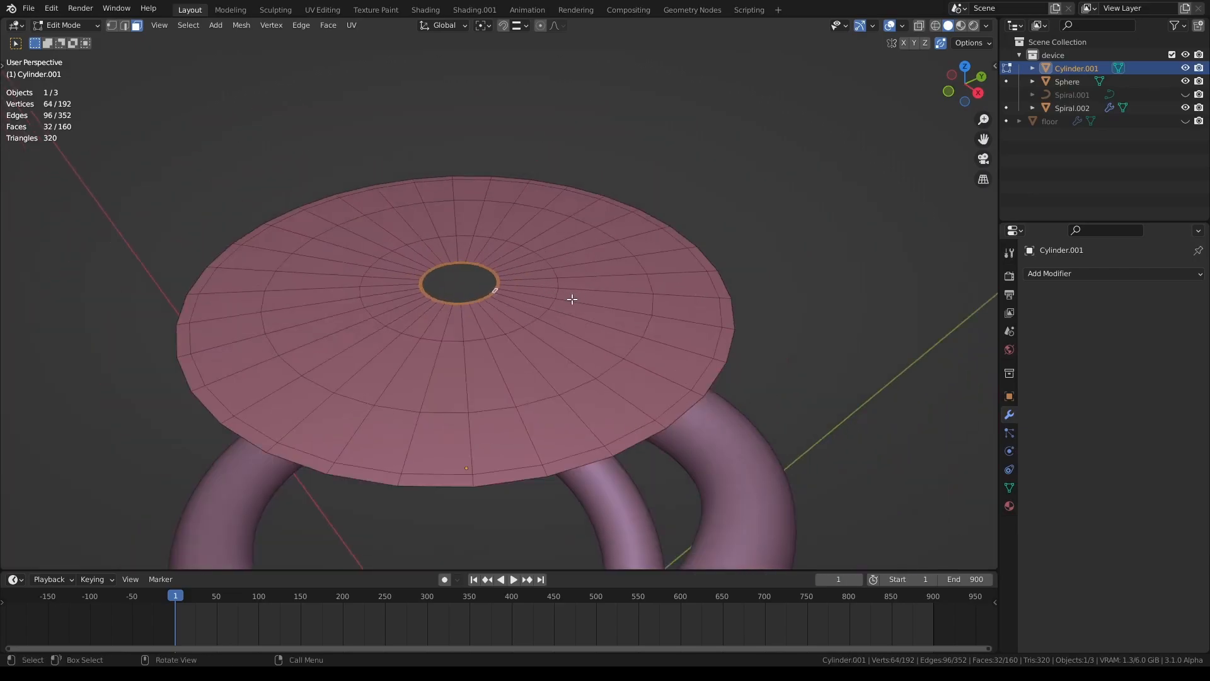
key(ctrl+KP_Add)
key(ctrl+KP_Add)
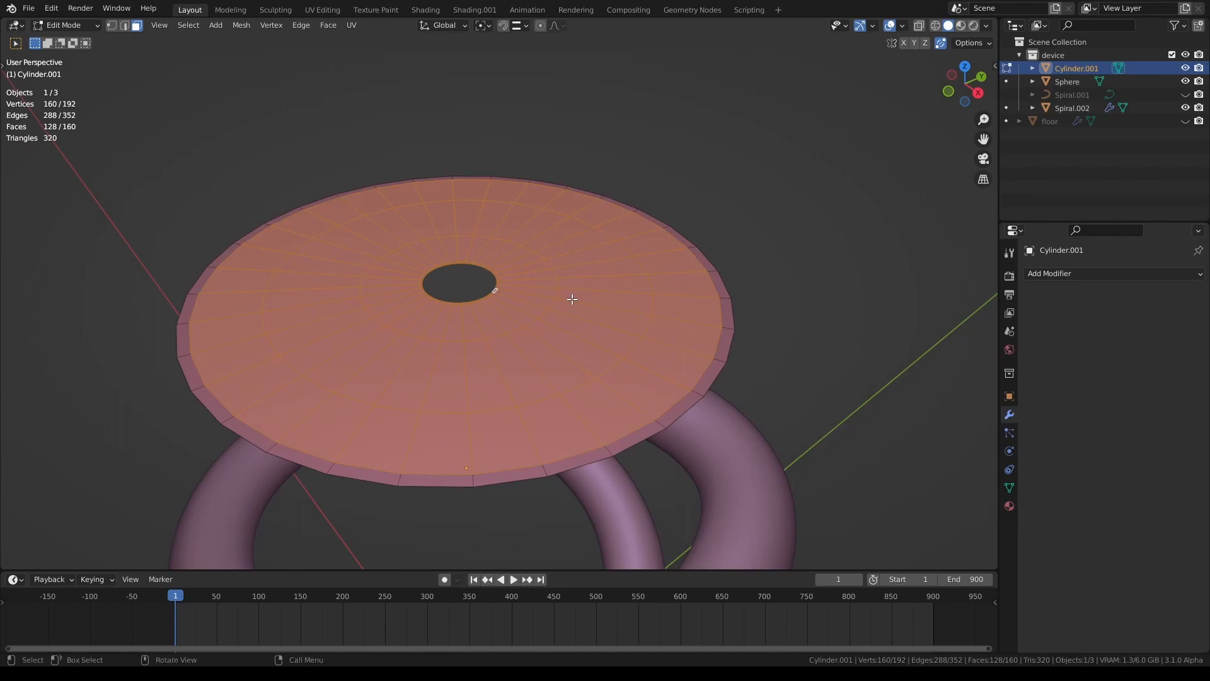
key(g)
key(z)
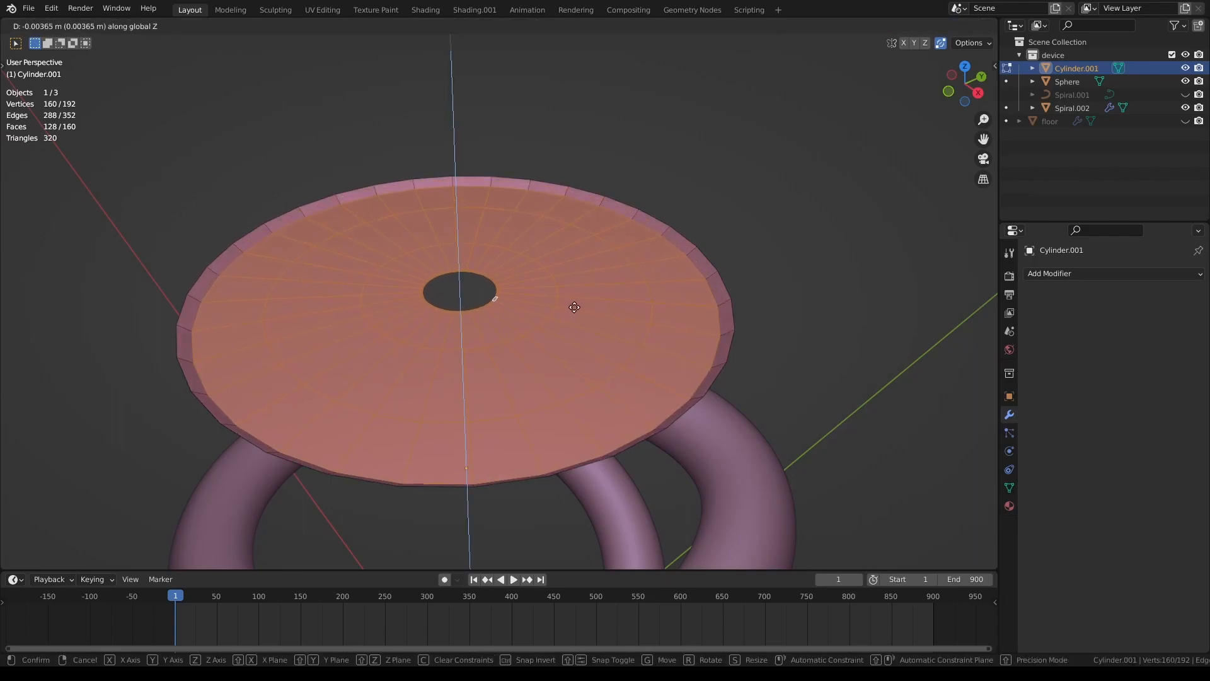
click(574, 304)
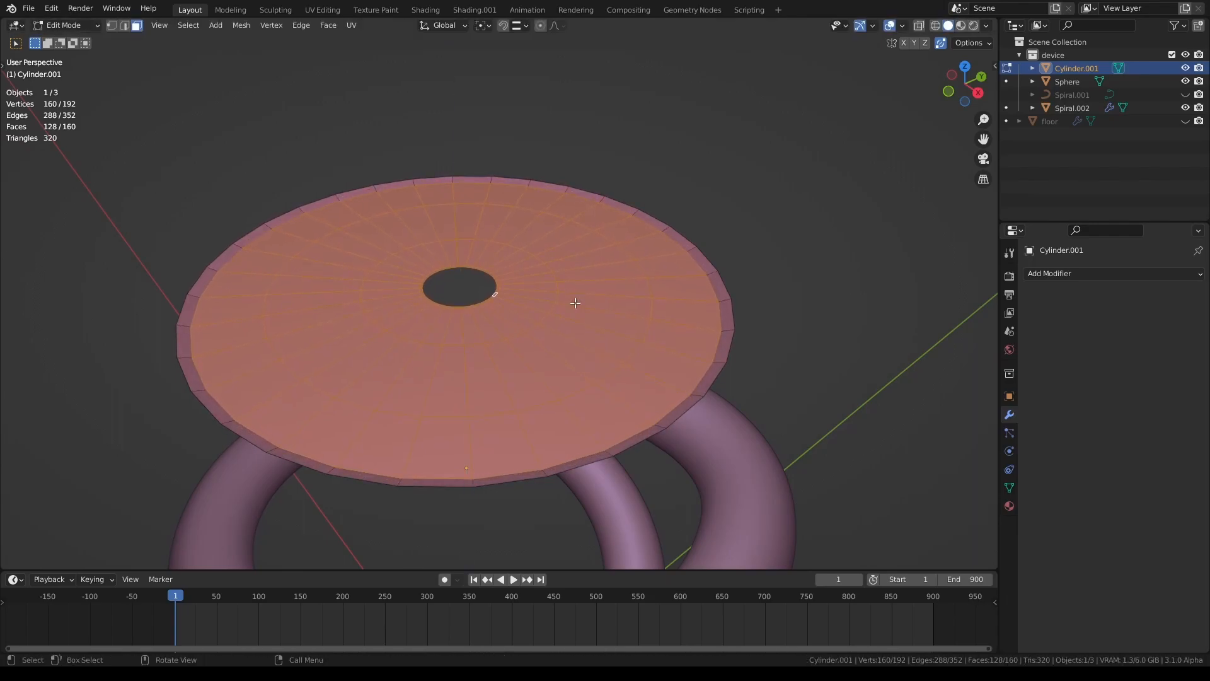
Lower the disc's inner rings progressively along Z, dropping the outermost ring from the selection before each move, to form a funnel
key(ctrl+KP_Subtract)
key(g)
key(z)
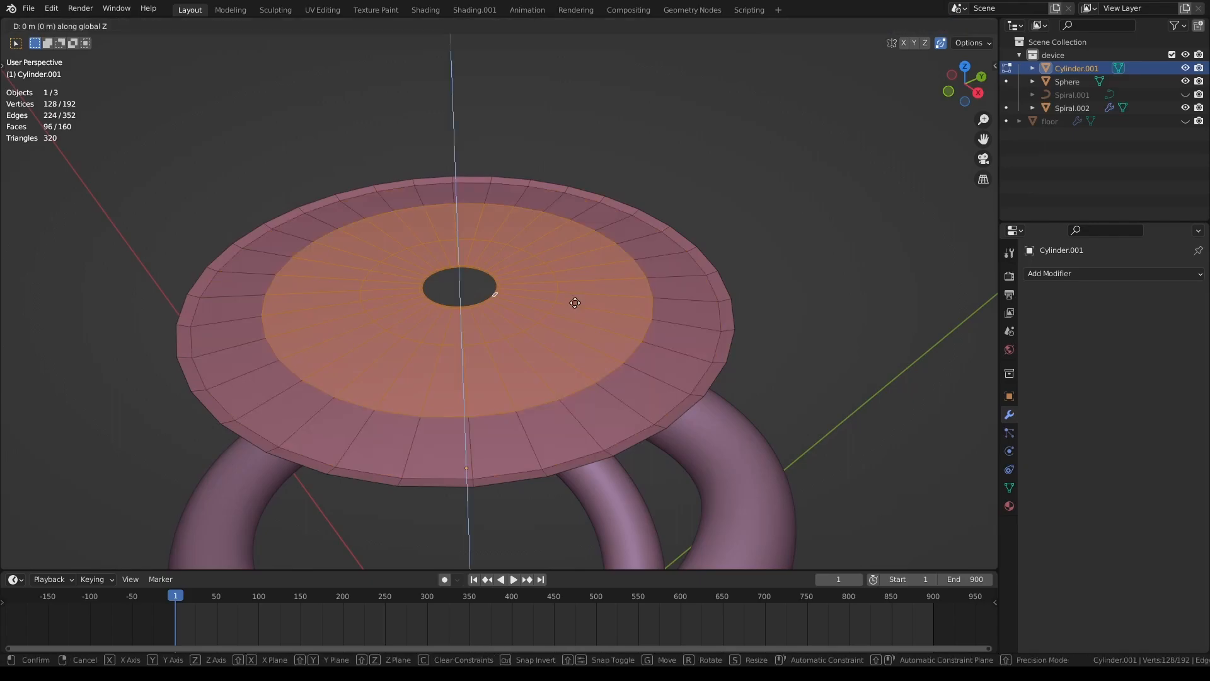
click(573, 317)
key(ctrl+KP_Subtract)
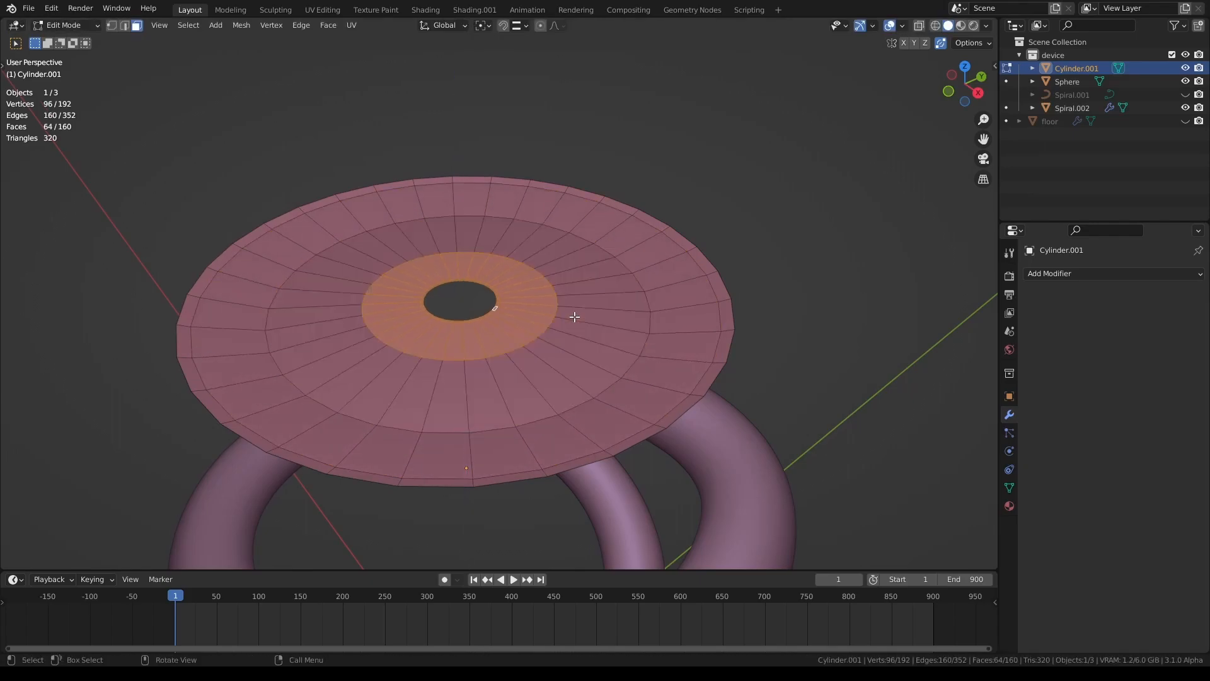
key(g)
key(z)
click(578, 335)
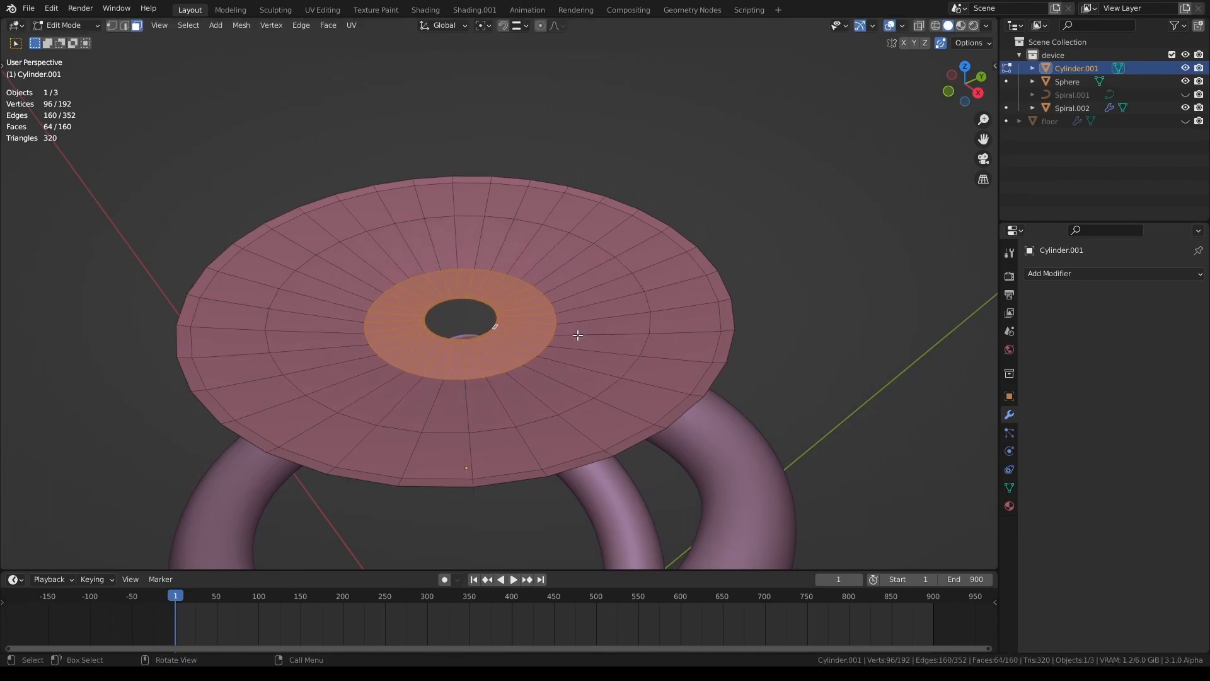
key(ctrl+KP_Subtract)
key(g)
key(z)
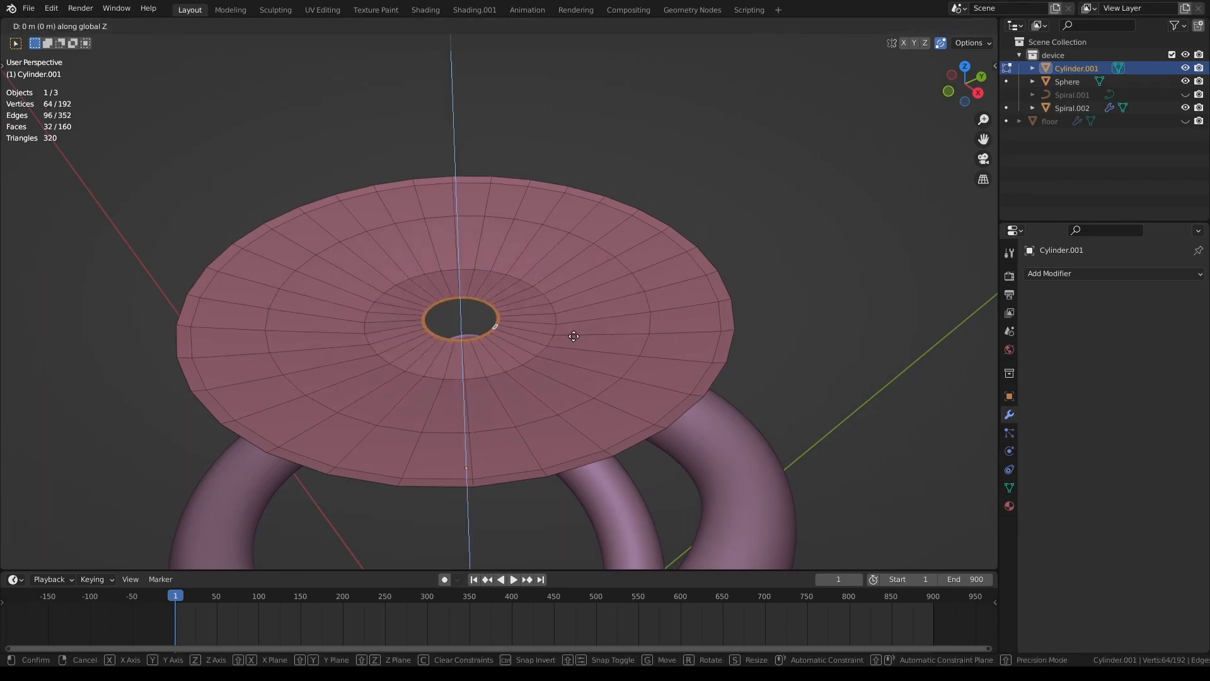
click(573, 344)
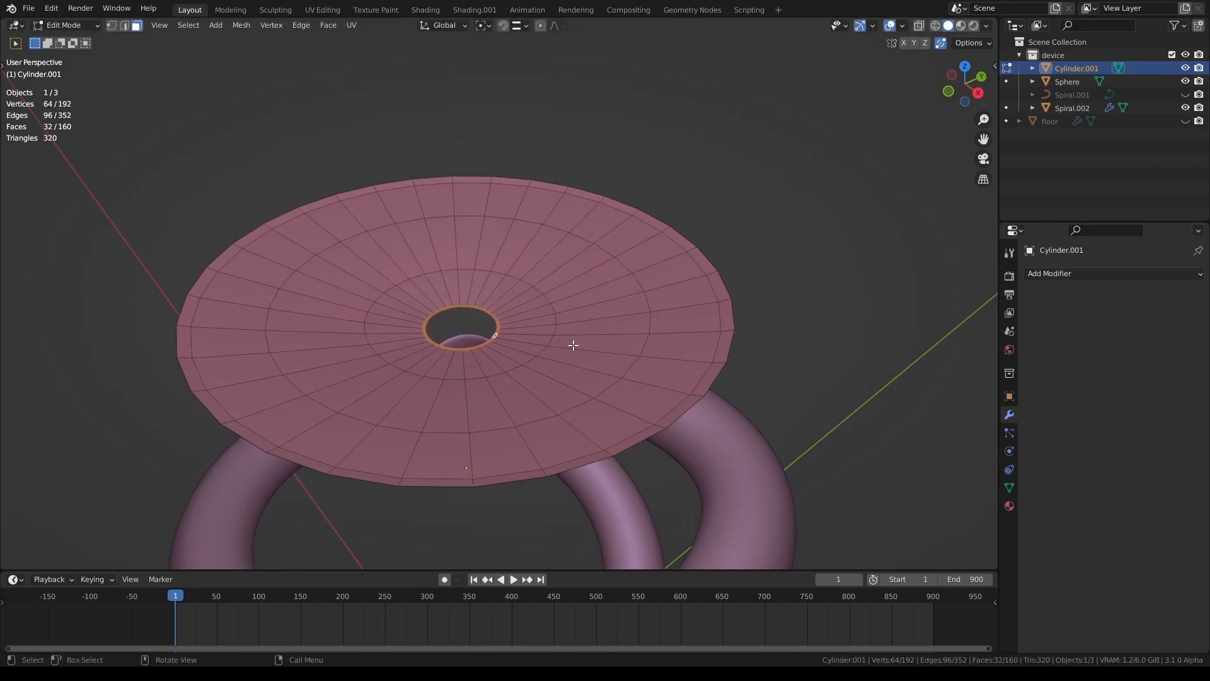
Lower the inner edge loop of the funnel's hole about 0.003 m along Z to form a short lip
scroll(459, 427, up, 4)
alt+click(494, 353)
scroll(523, 376, down, 1)
key(g)
key(z)
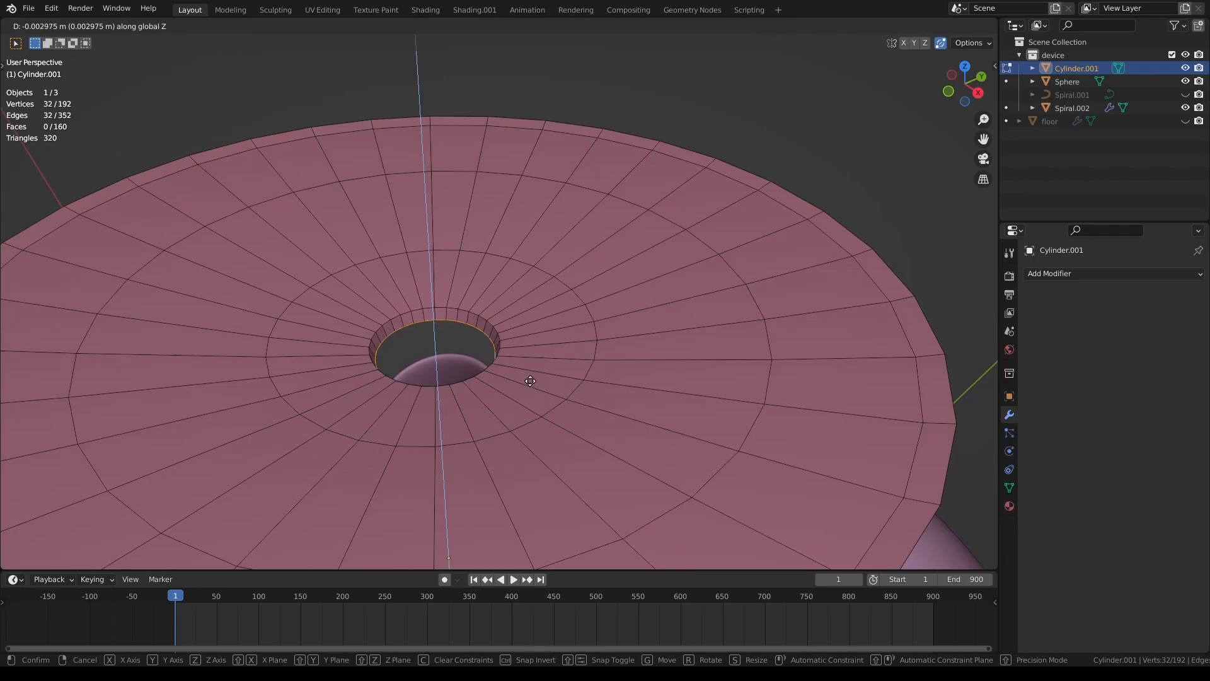
click(531, 379)
Compare the funnel's hole with the sphere and the spiral tube's opening from below and in a see-through top view
middle_drag(565, 397, 559, 313)
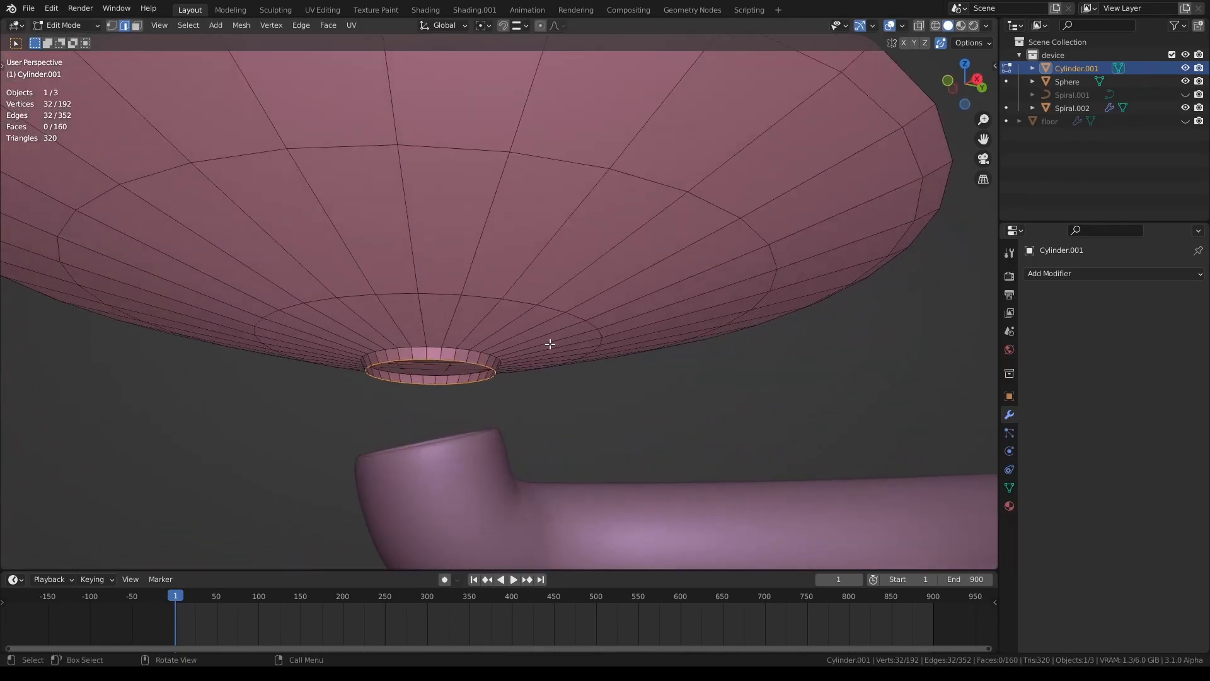
key(KP_7)
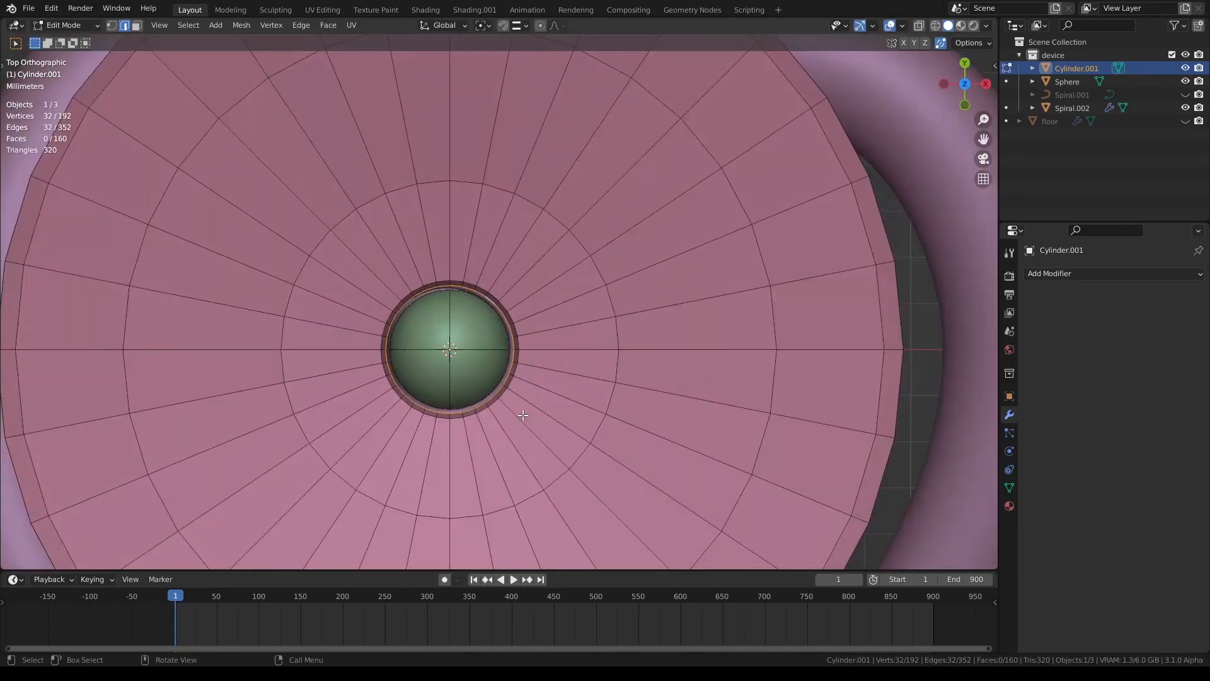
key(Tab)
scroll(551, 417, up, 3)
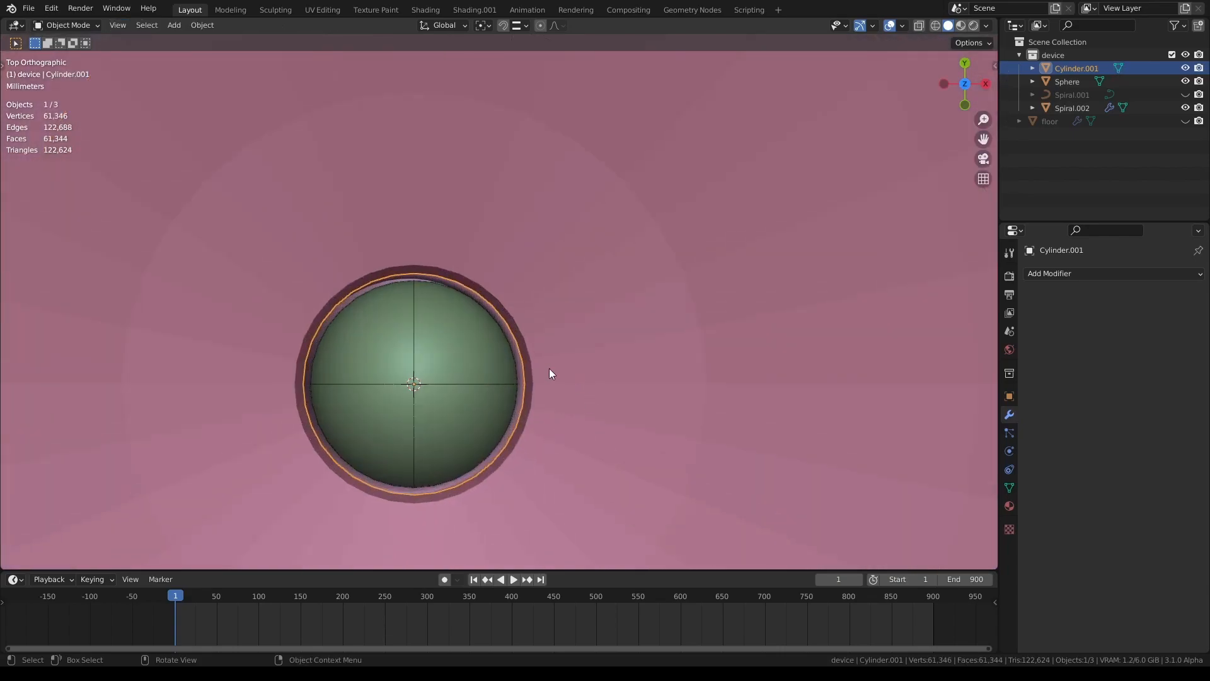
click(920, 26)
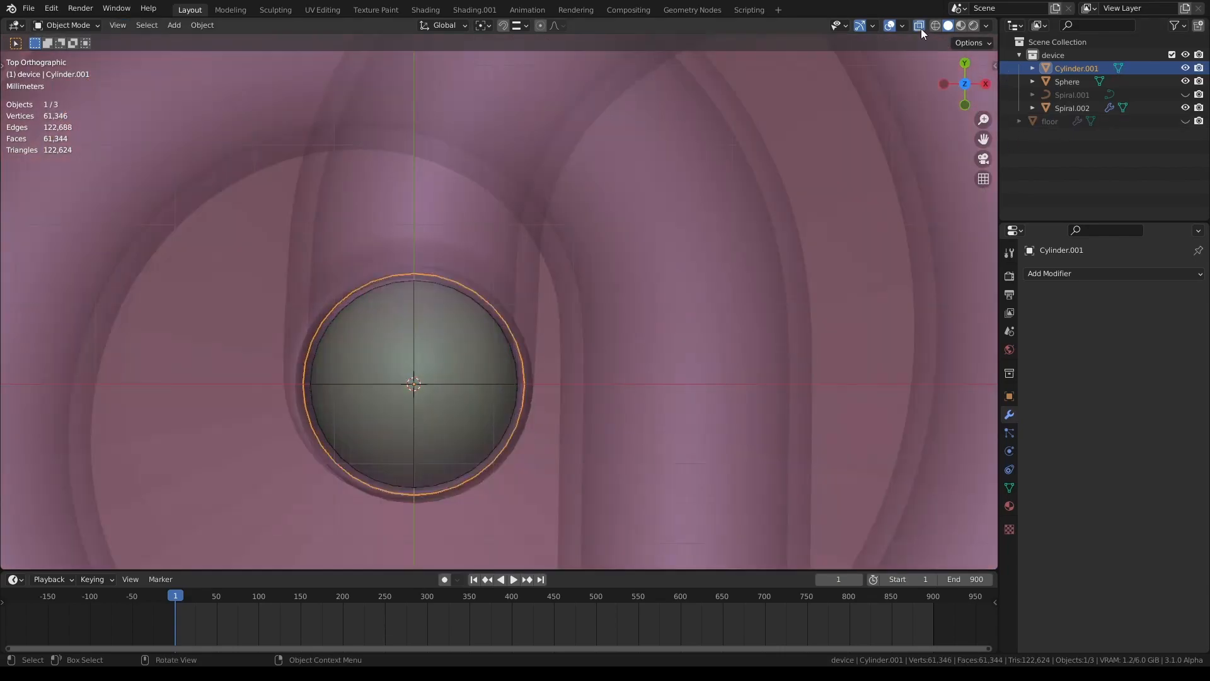
click(921, 28)
scroll(525, 337, down, 3)
middle_drag(524, 337, 563, 355)
Lower the funnel's two innermost rings slightly along Z, and lower the narrow lip ring a little further
key(Tab)
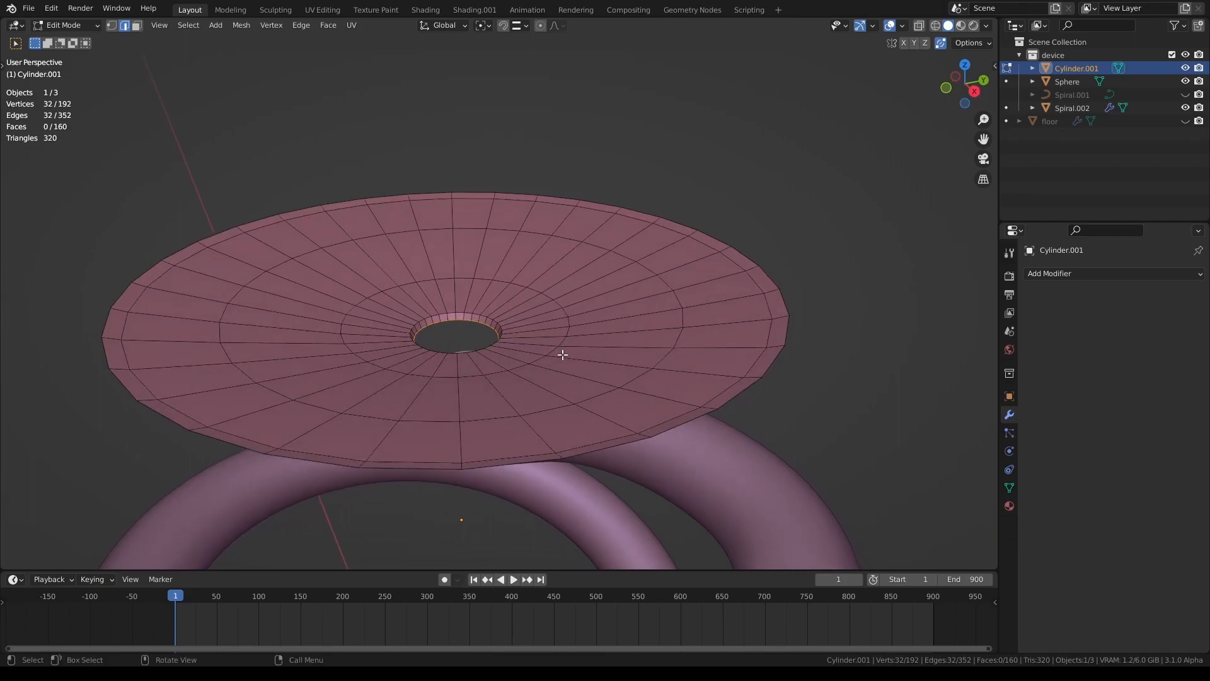
key(ctrl+KP_Add)
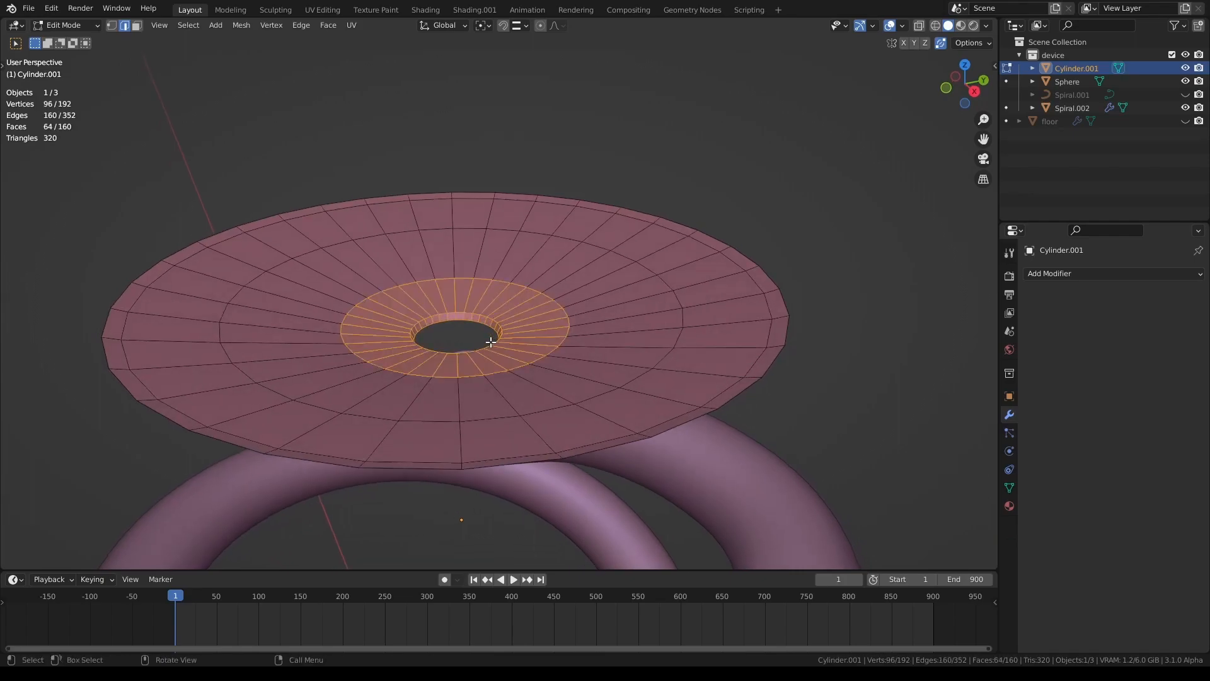
key(g)
key(z)
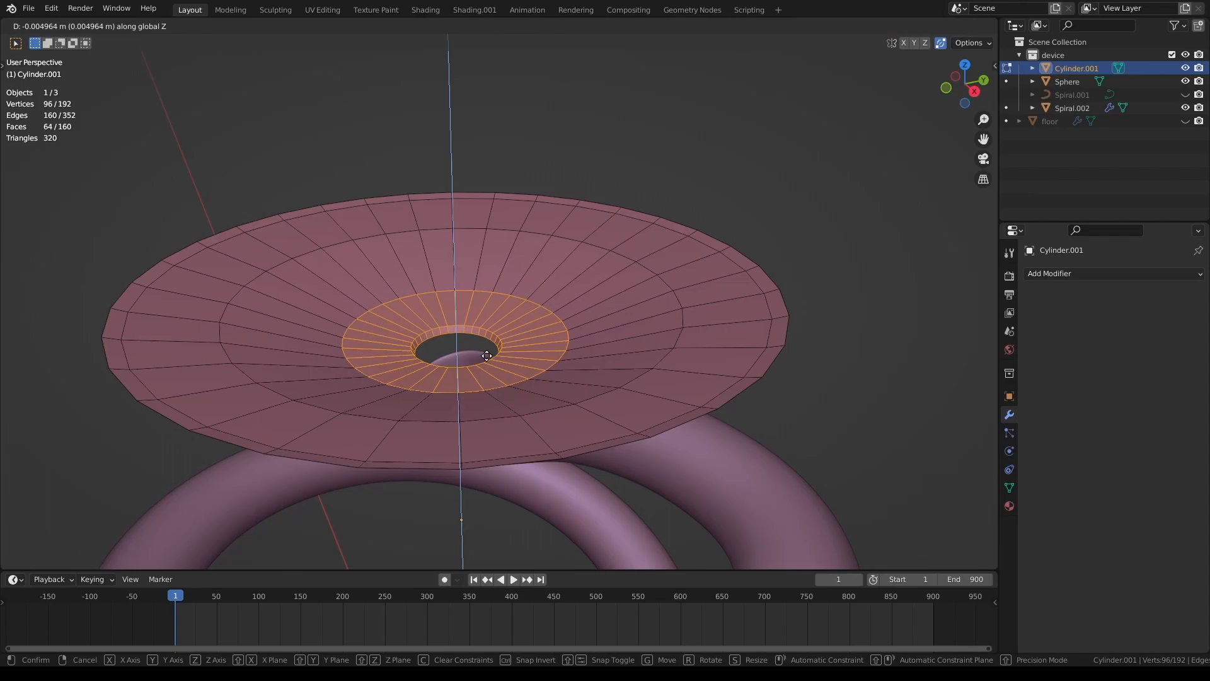
click(487, 351)
key(ctrl+KP_Subtract)
key(g)
key(z)
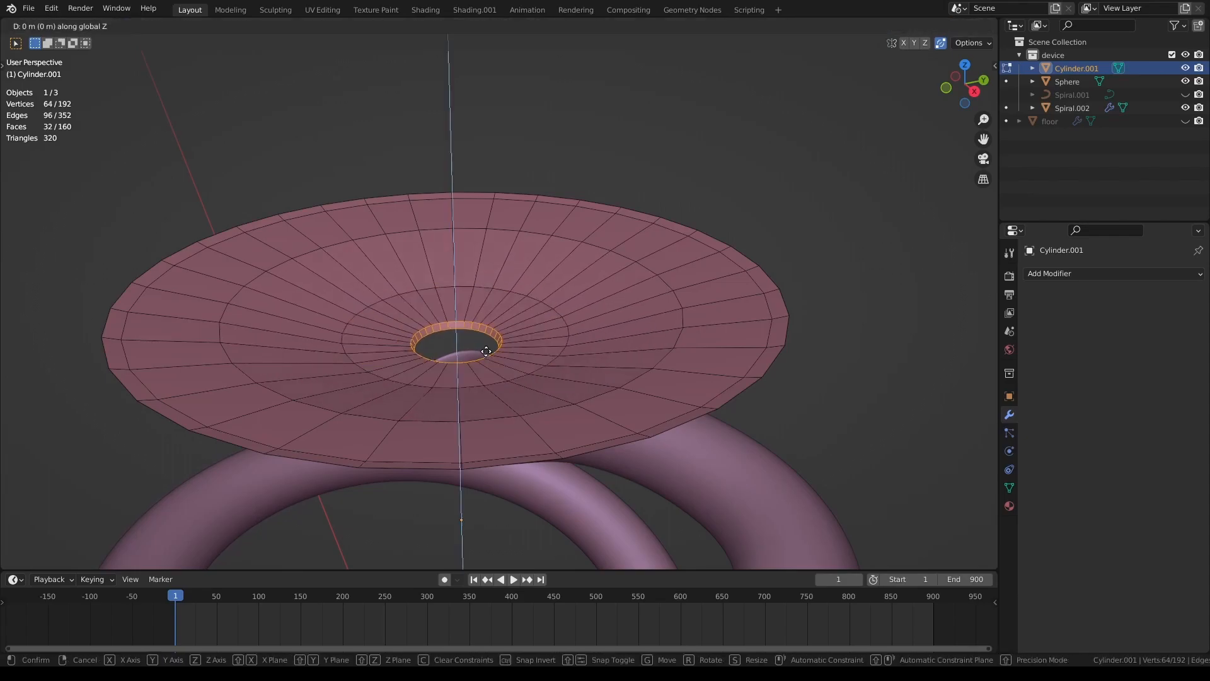
click(488, 362)
key(Tab)
middle_drag(493, 370, 436, 324)
middle_drag(507, 353, 649, 359)
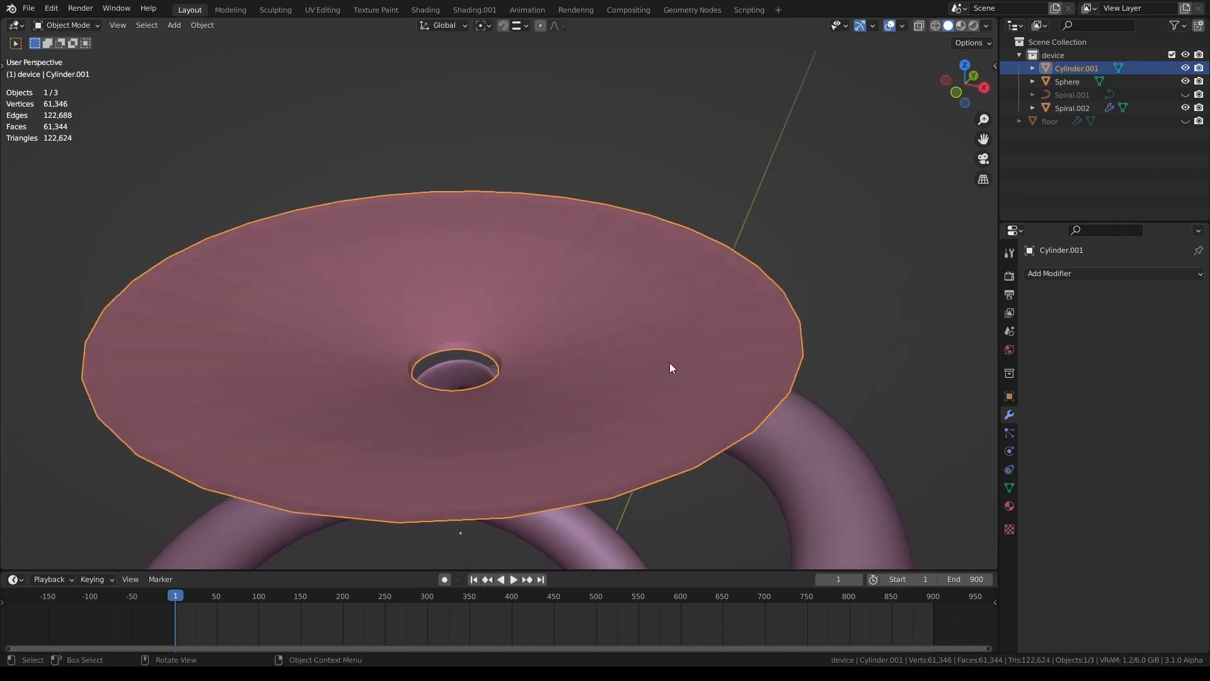
Add a Solidify modifier to the funnel with a thickness of 0.056 m and Even Thickness enabled
click(1068, 275)
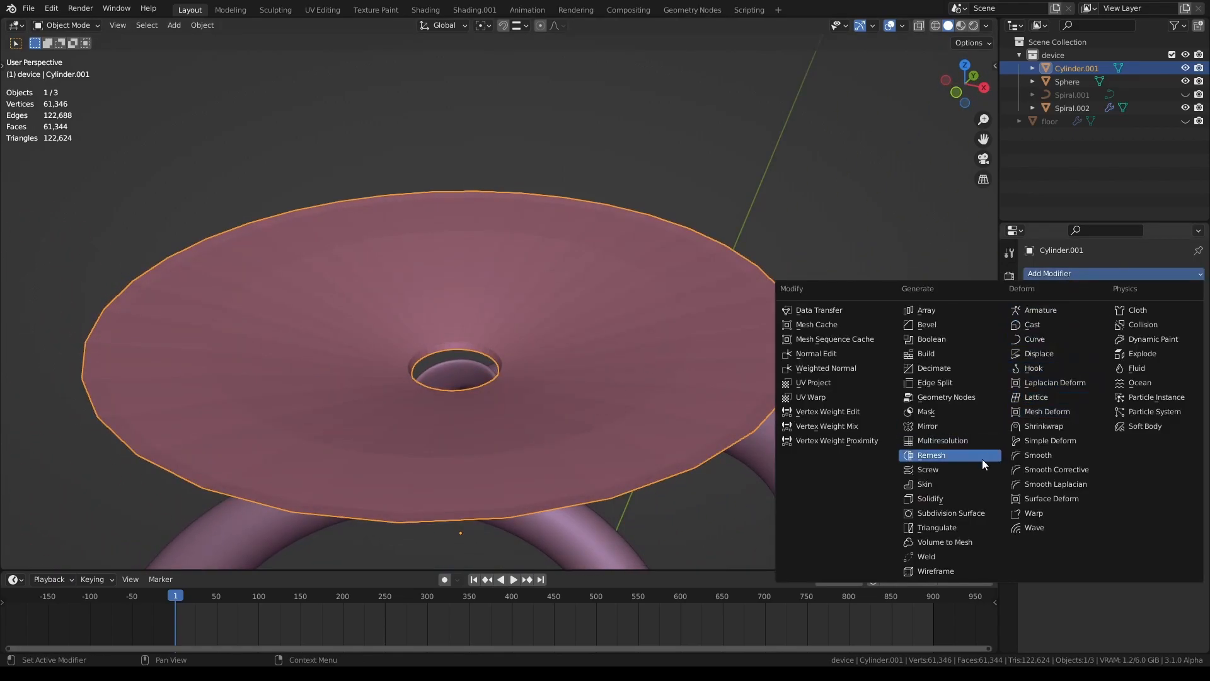
click(968, 499)
drag(1141, 335, 1192, 334)
middle_drag(735, 381, 769, 404)
drag(1134, 329, 1130, 330)
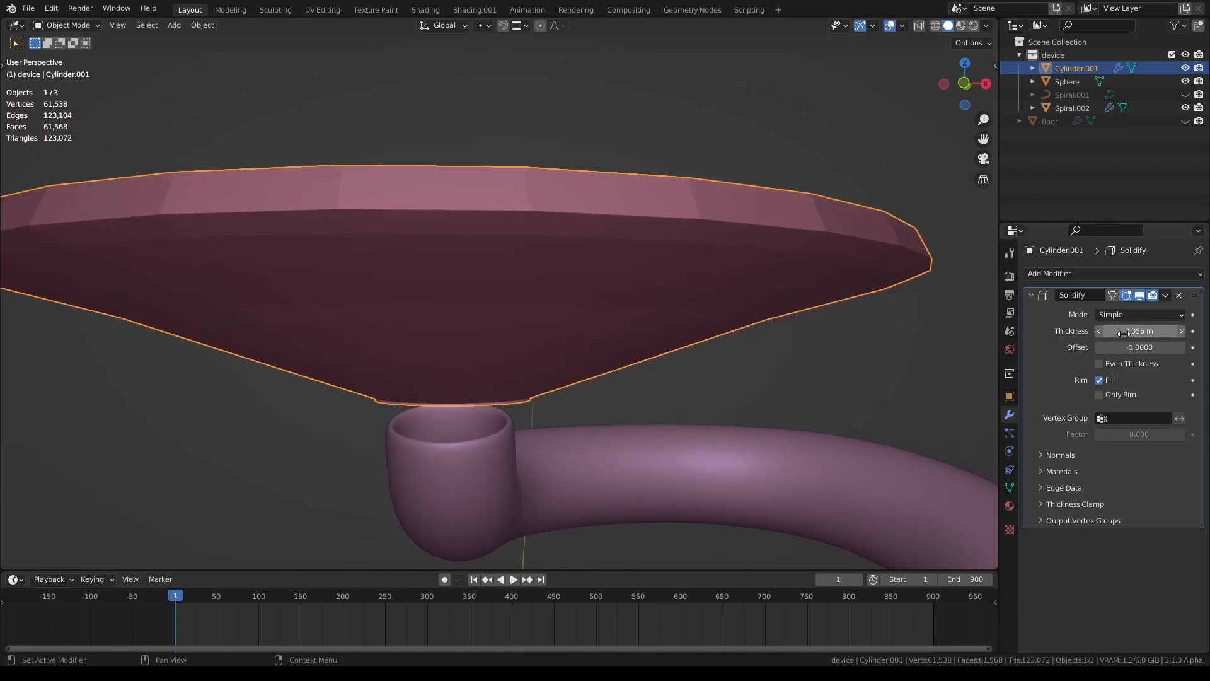
click(1112, 364)
Shade the funnel smooth and add a Subdivision Surface modifier with viewport level 2
middle_drag(725, 357, 613, 354)
right_click(613, 348)
click(613, 346)
scroll(615, 353, down, 2)
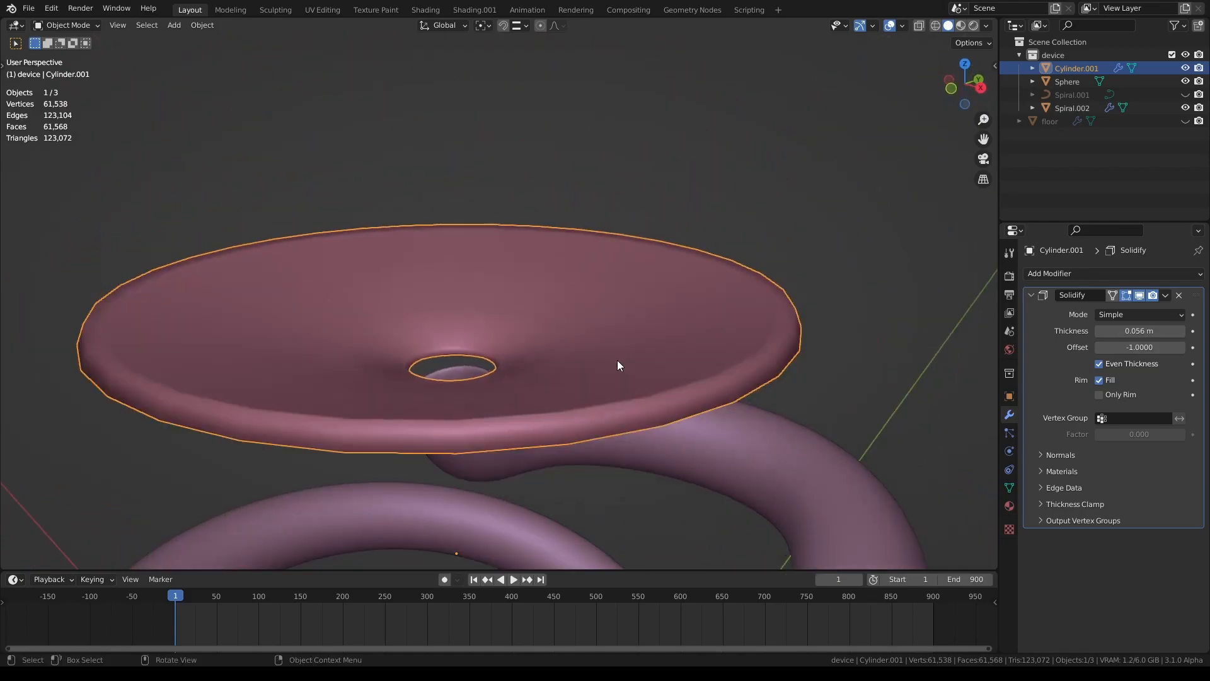
click(1106, 275)
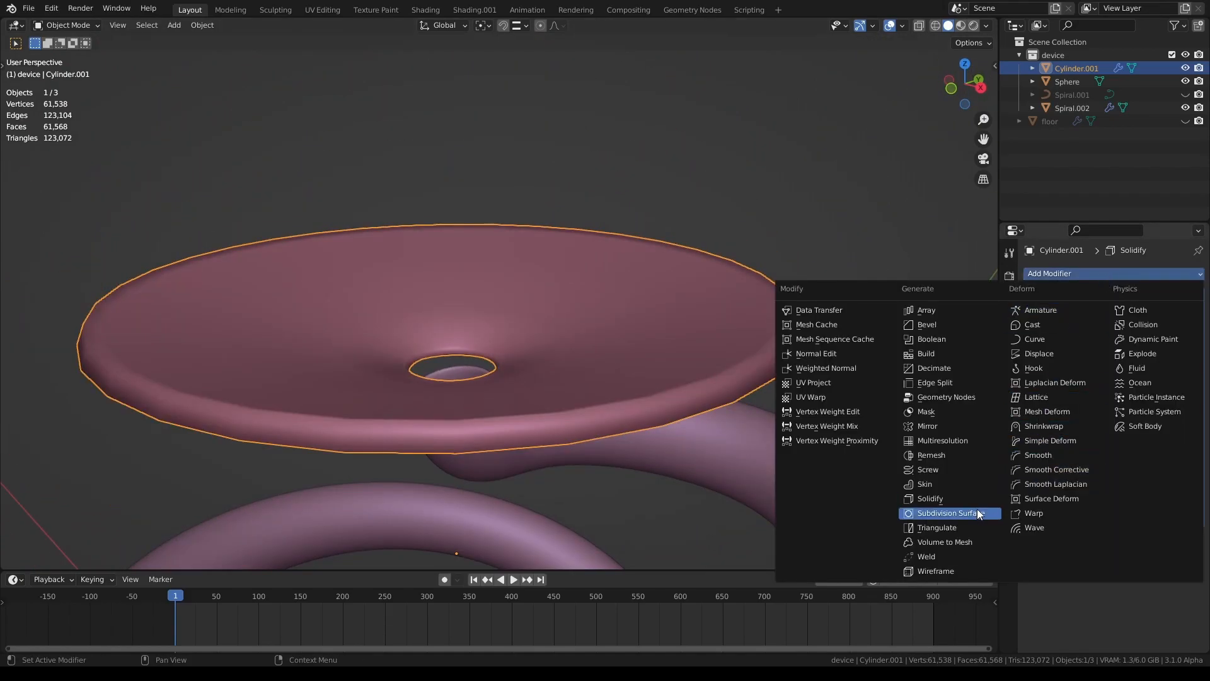
click(951, 513)
click(1182, 590)
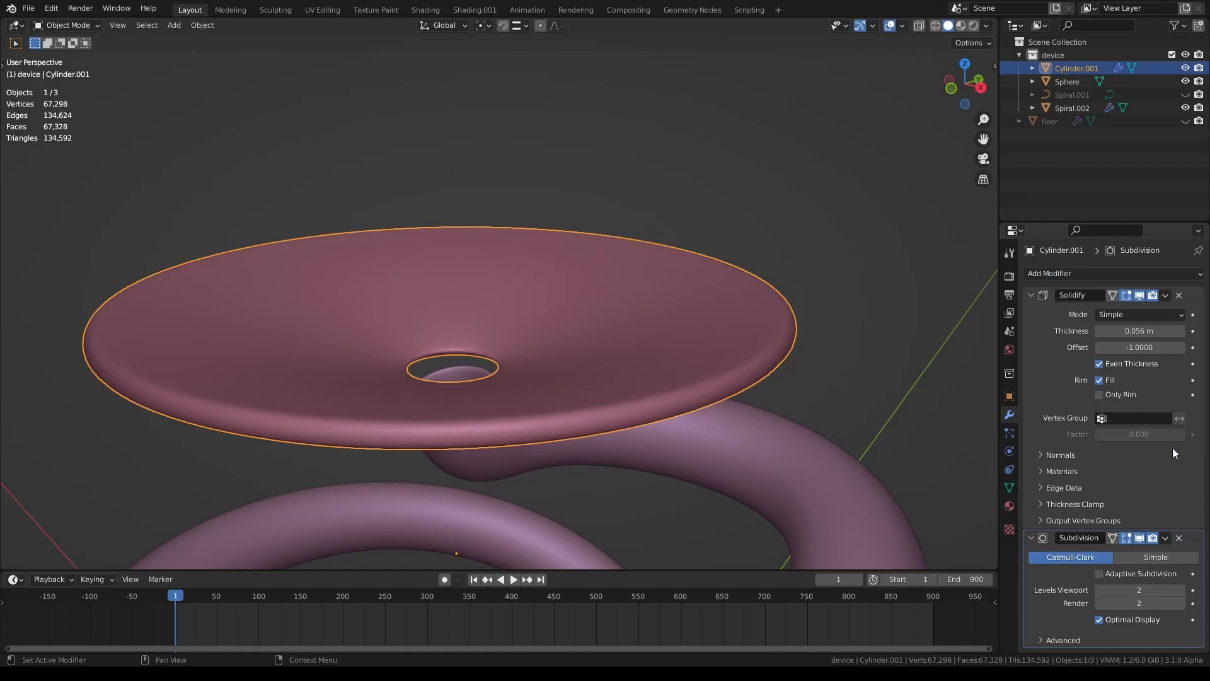
Add a Bevel modifier to the funnel and move it above Solidify in the modifier stack
click(1103, 273)
click(963, 326)
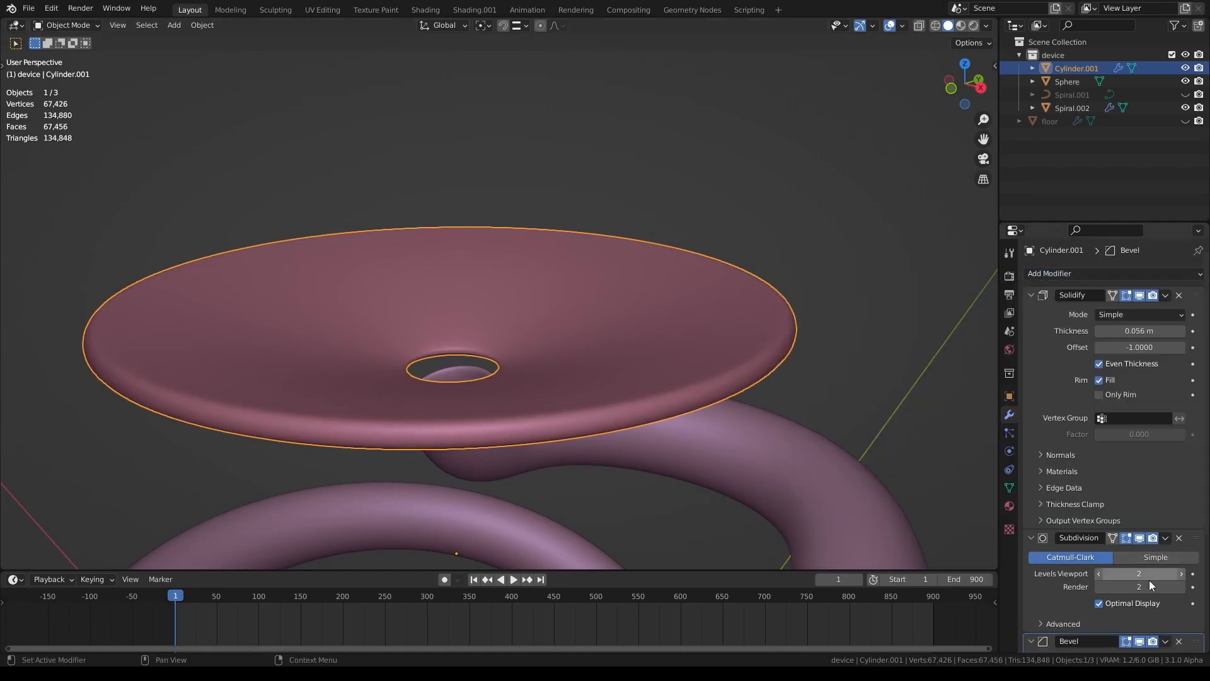
drag(1190, 516, 1162, 311)
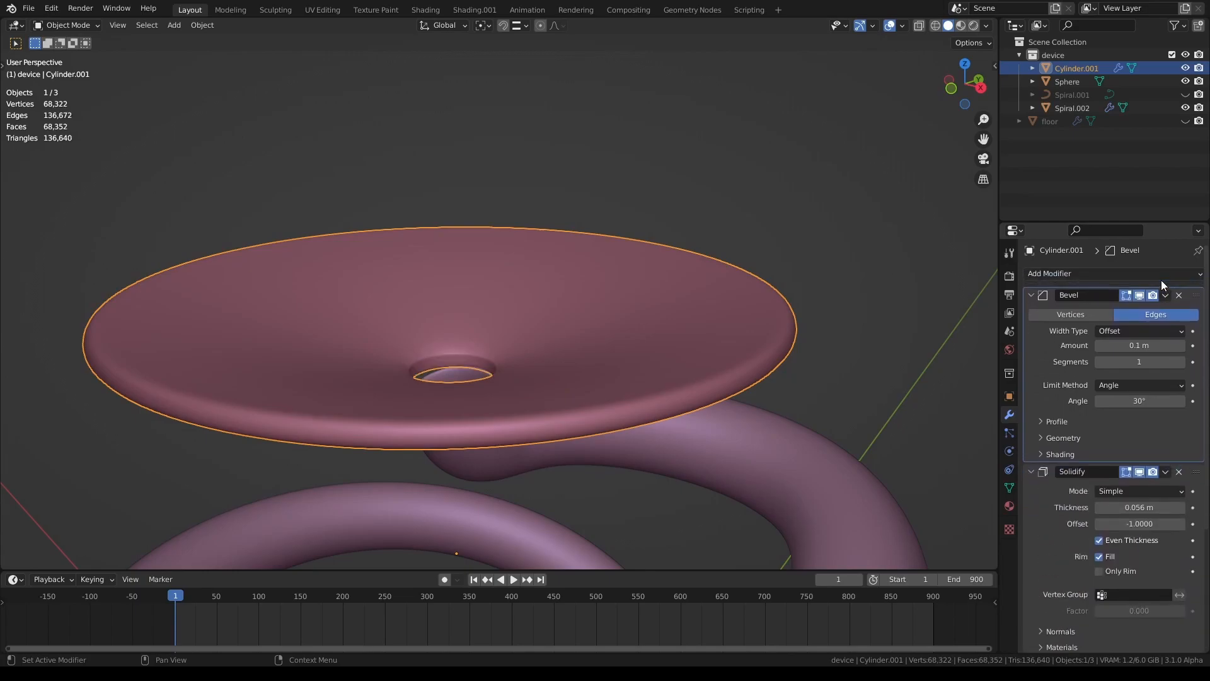
middle_drag(687, 399, 600, 429)
scroll(522, 497, up, 4)
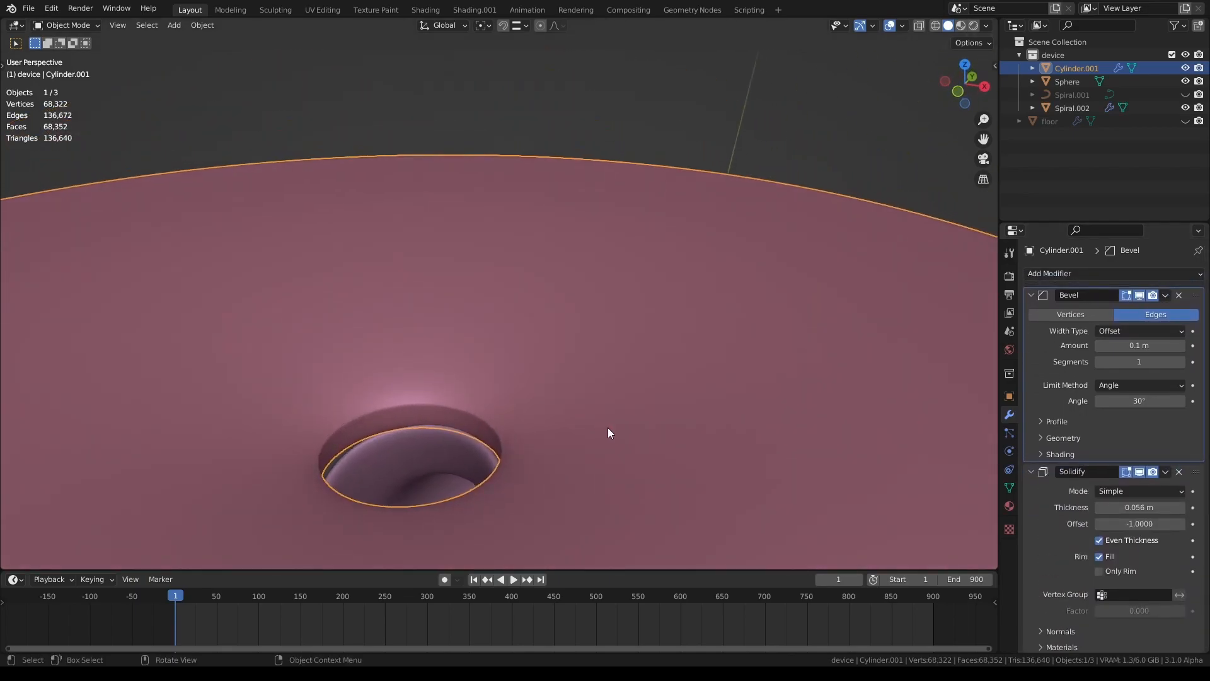
Set the funnel's bevel amount to 0.01 m with 3 segments
click(1135, 346)
text(.01)
key(Return)
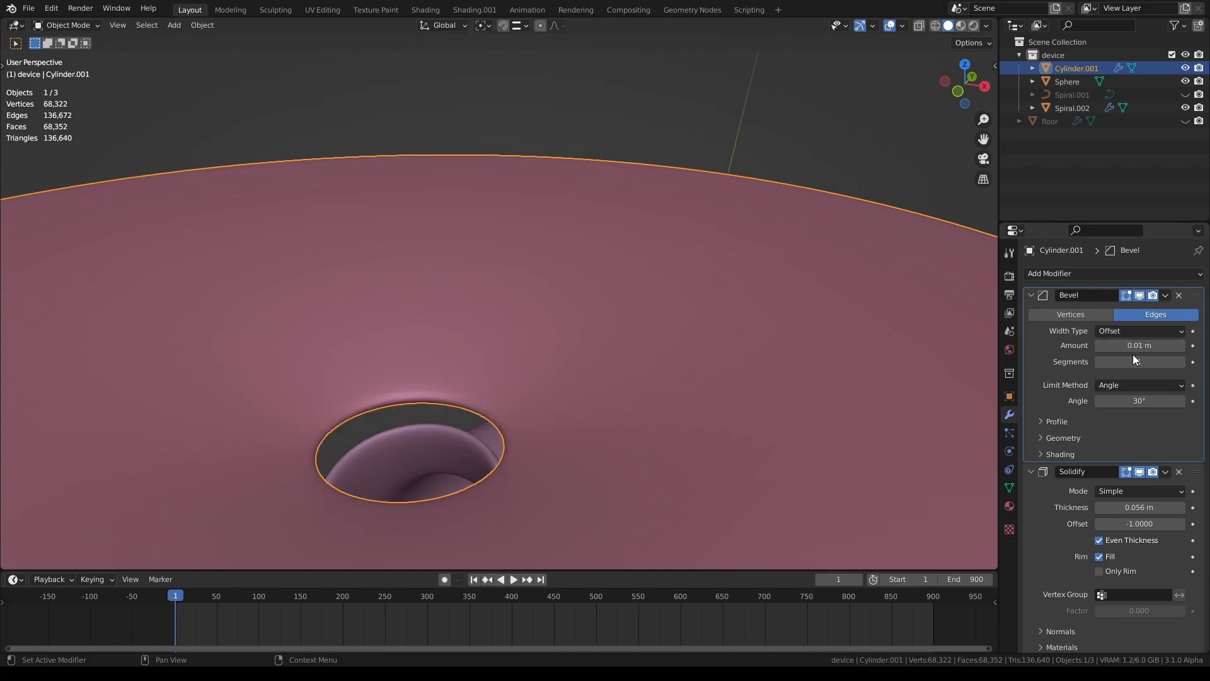
middle_drag(756, 447, 633, 423)
scroll(630, 418, down, 3)
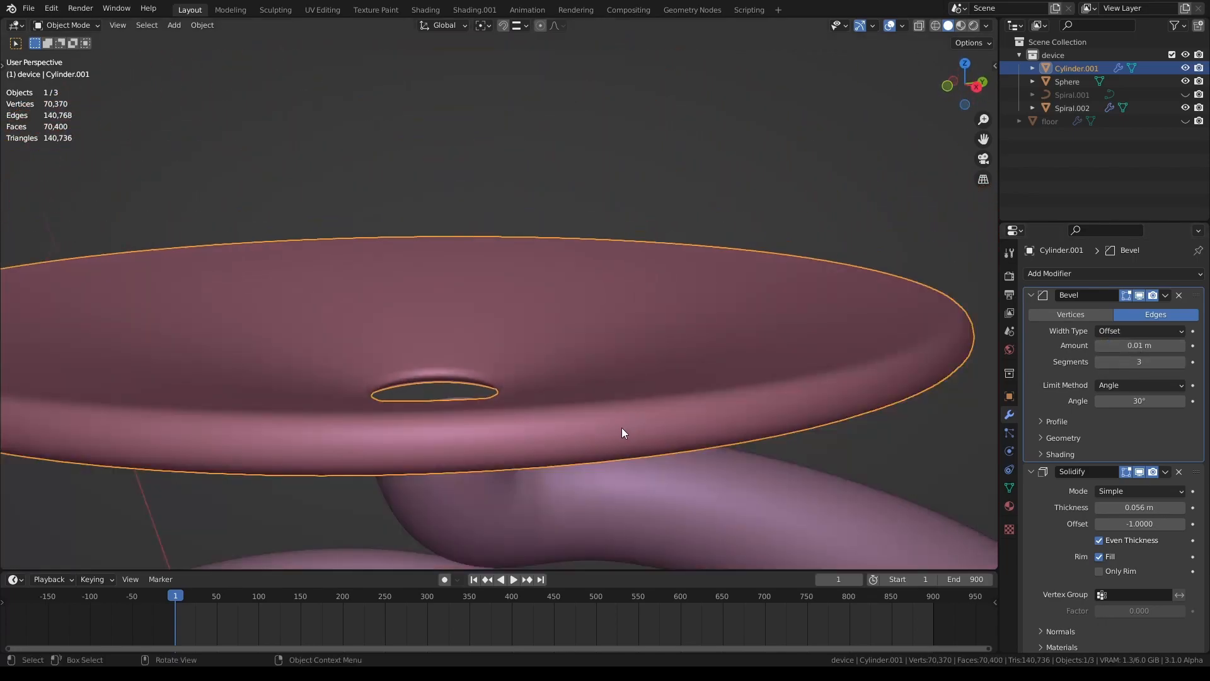
Collapse the Solidify settings and move the Bevel modifier between Solidify and Subdivision
click(1032, 471)
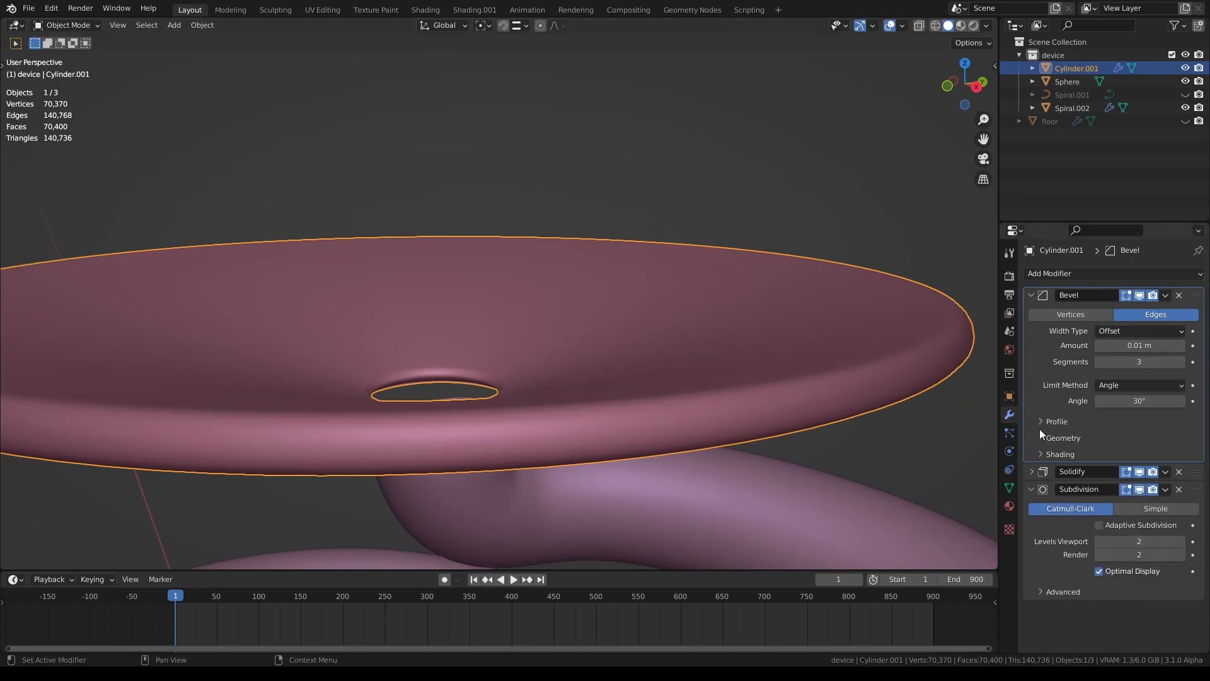
mouse_move(1188, 295)
mouse_down()
mouse_move(1185, 479)
mouse_move(1179, 313)
mouse_up()
middle_drag(729, 418, 977, 388)
Hide the subdivision in edit mode and extrude the funnel's outer rim faces upward about 0.006 m
key(Tab)
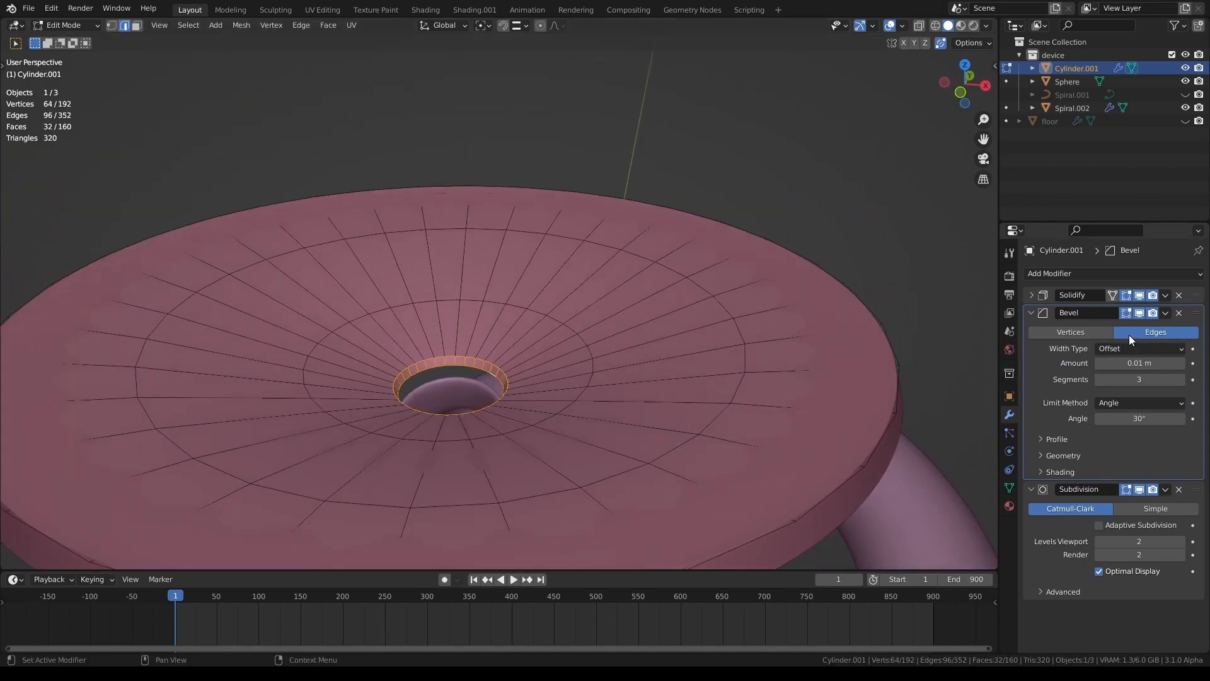
click(1126, 490)
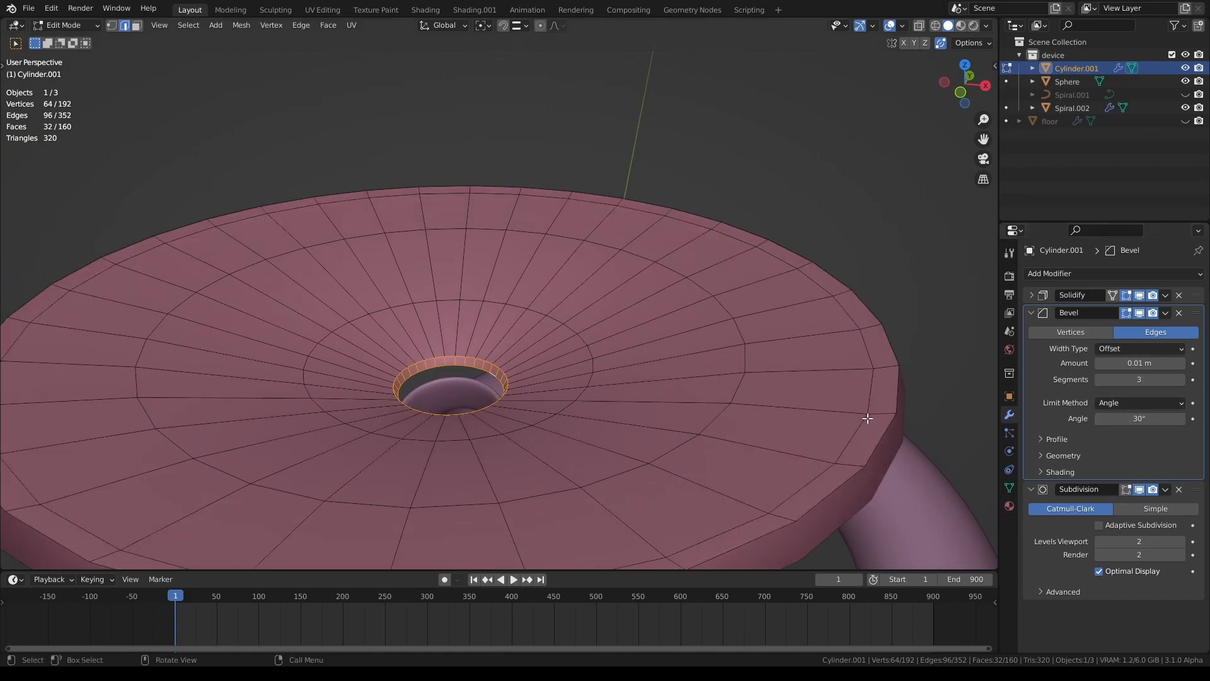
alt+click(889, 373)
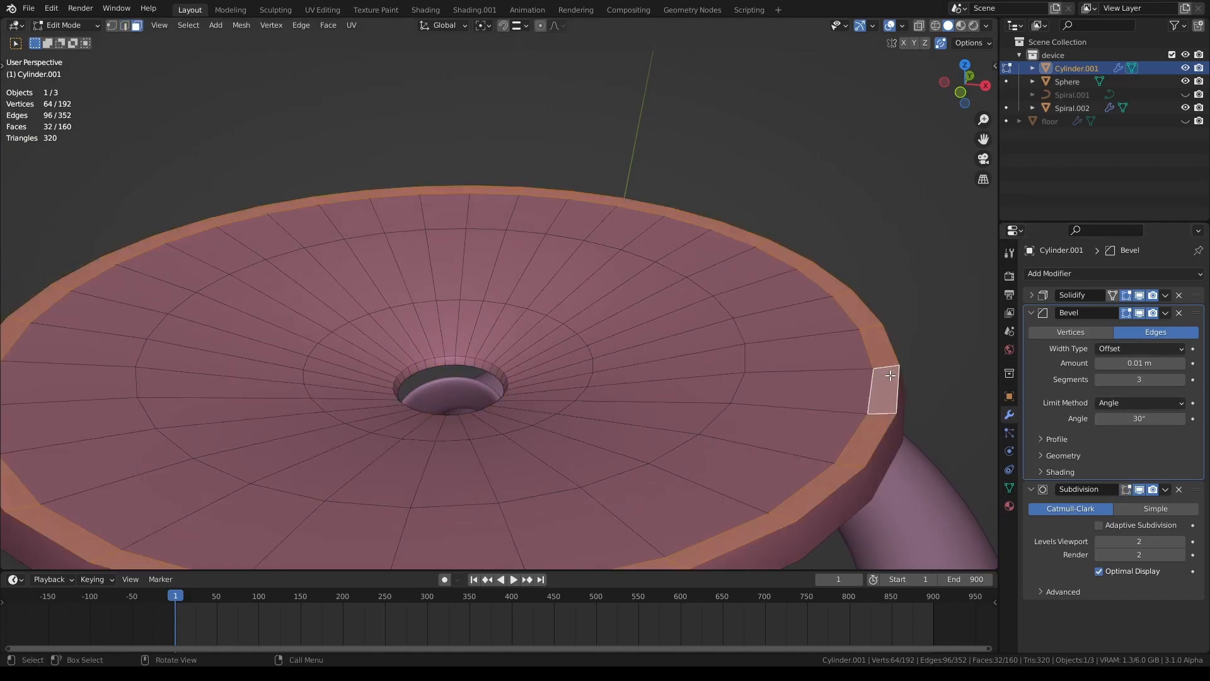
key(e)
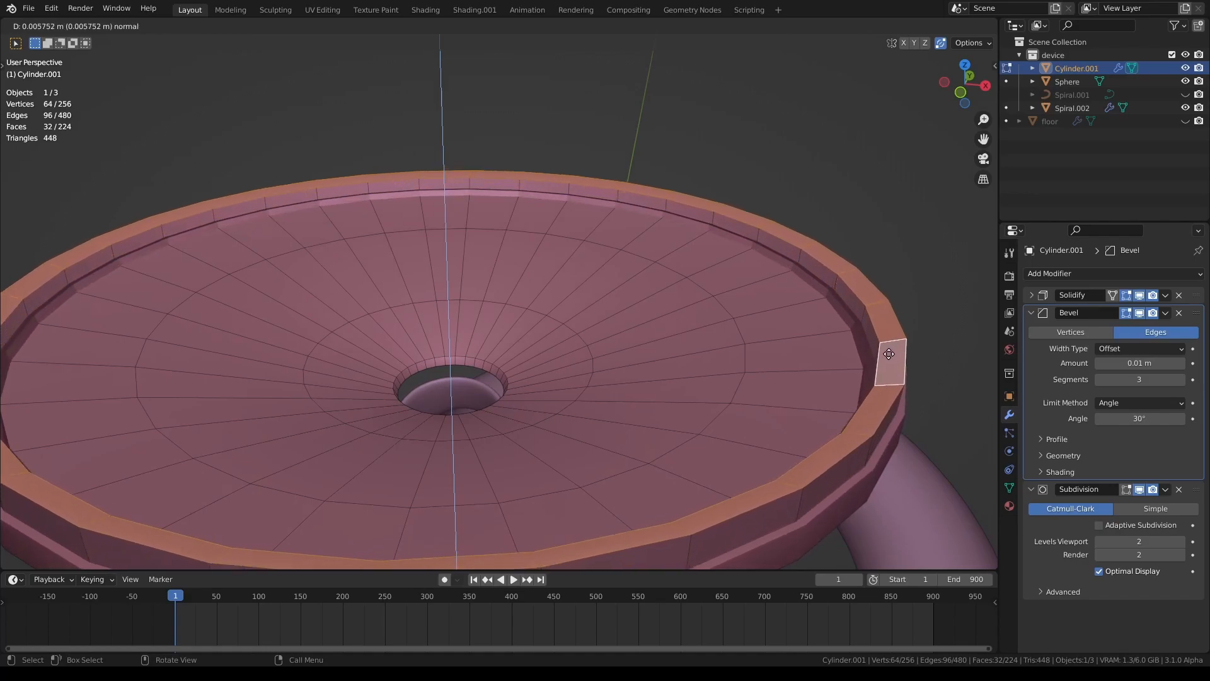
click(889, 354)
key(Tab)
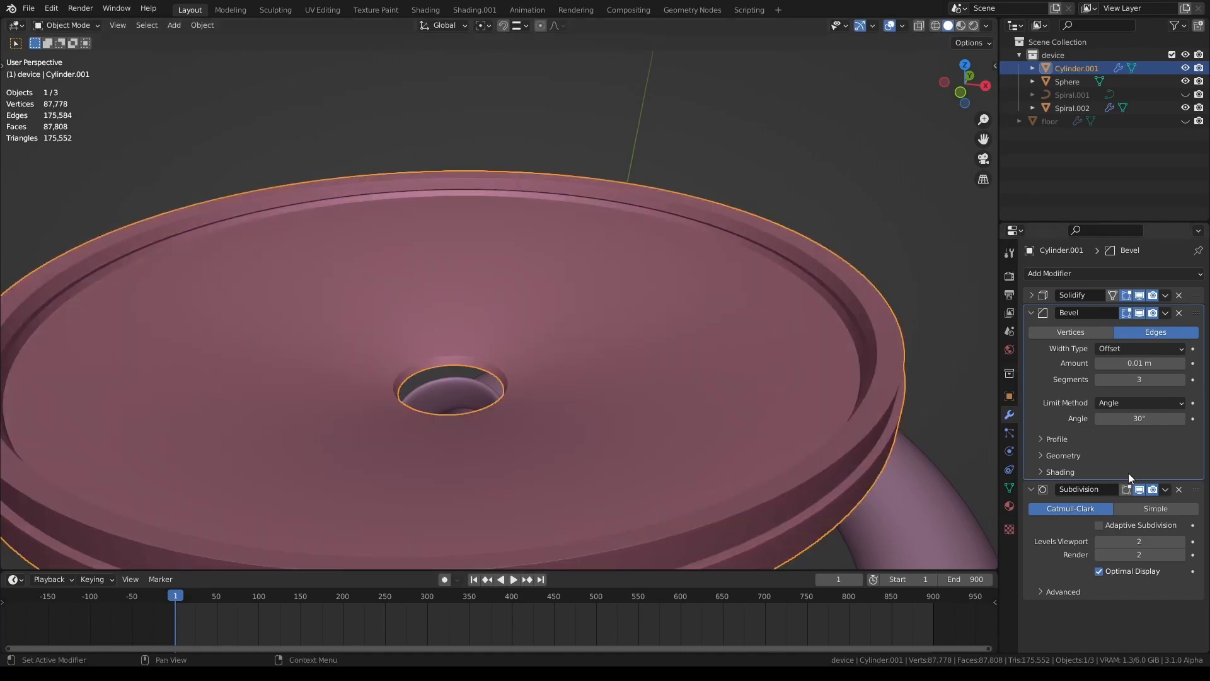
middle_drag(825, 441, 797, 444)
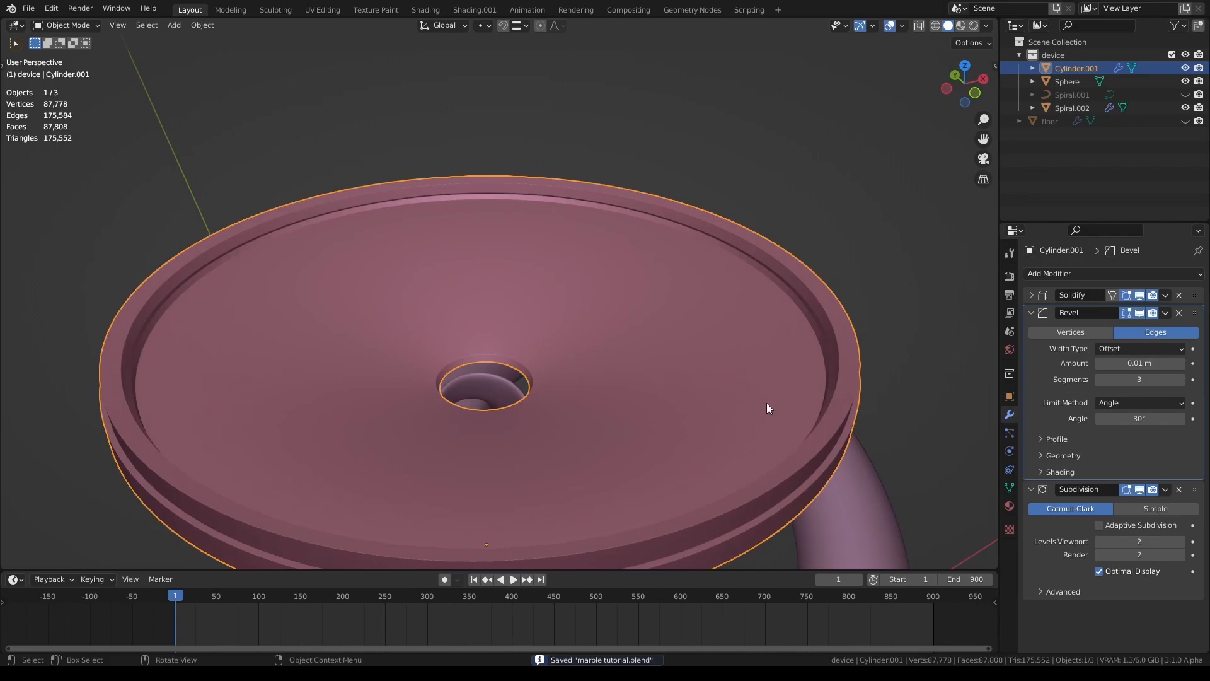
Add rigid body physics to the funnel
scroll(767, 404, down, 3)
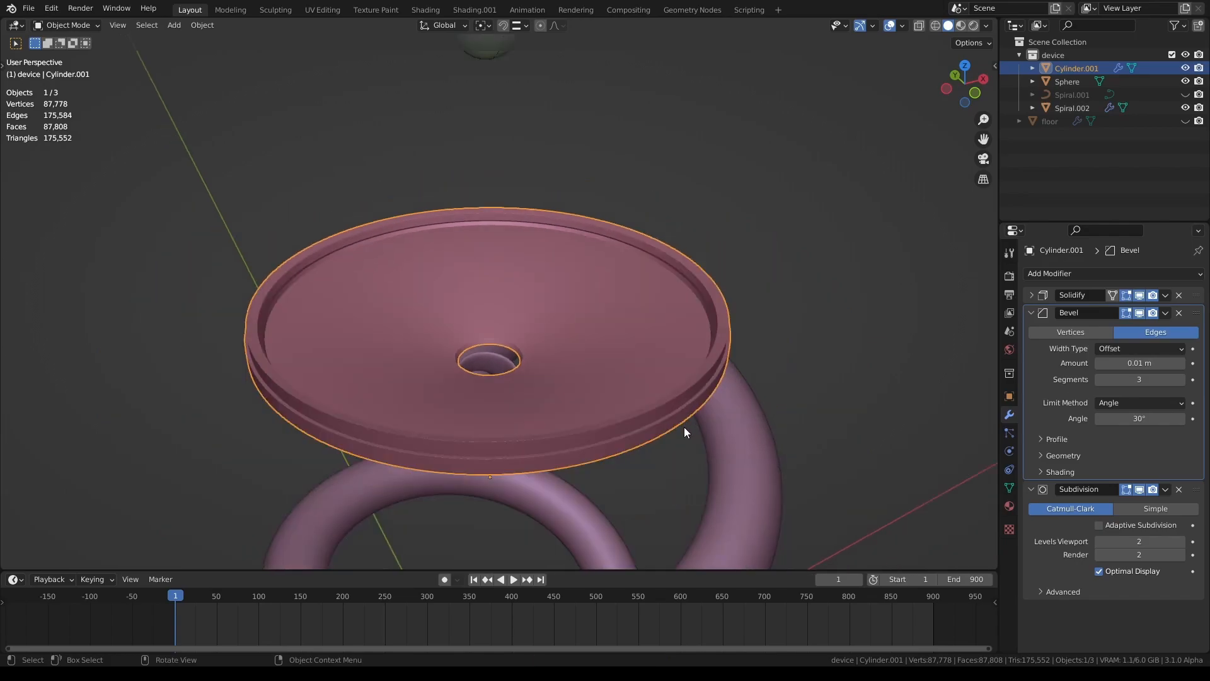
middle_drag(672, 418, 764, 440)
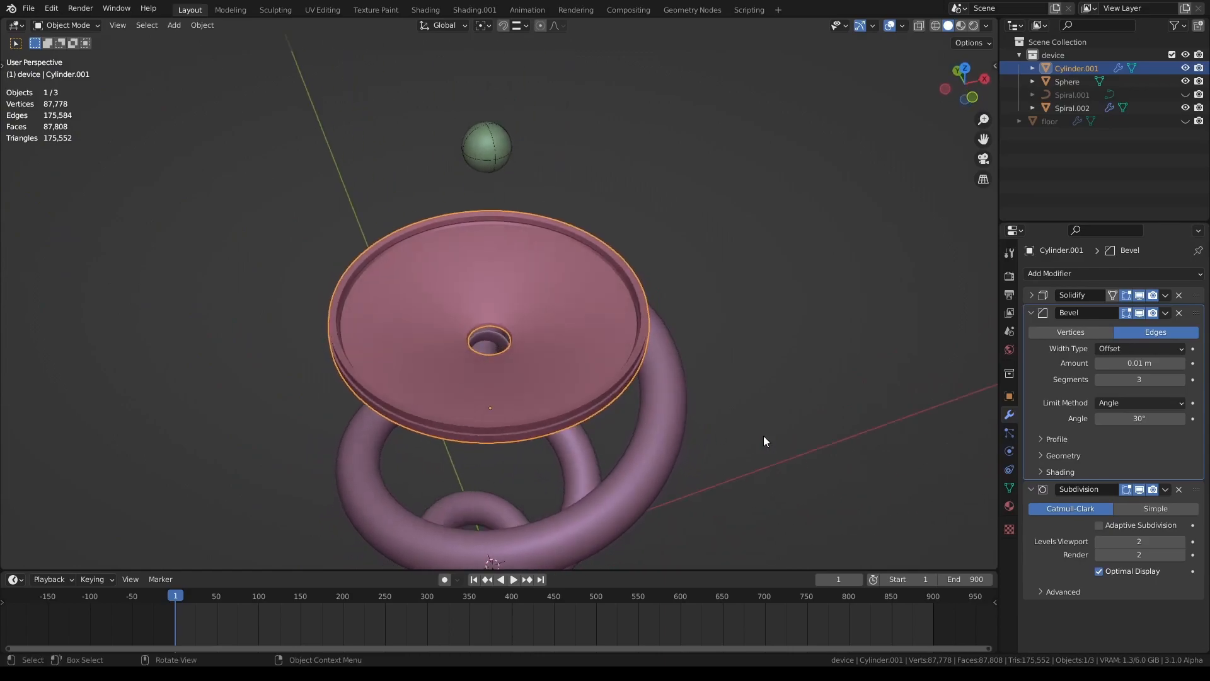
click(1010, 452)
click(1153, 305)
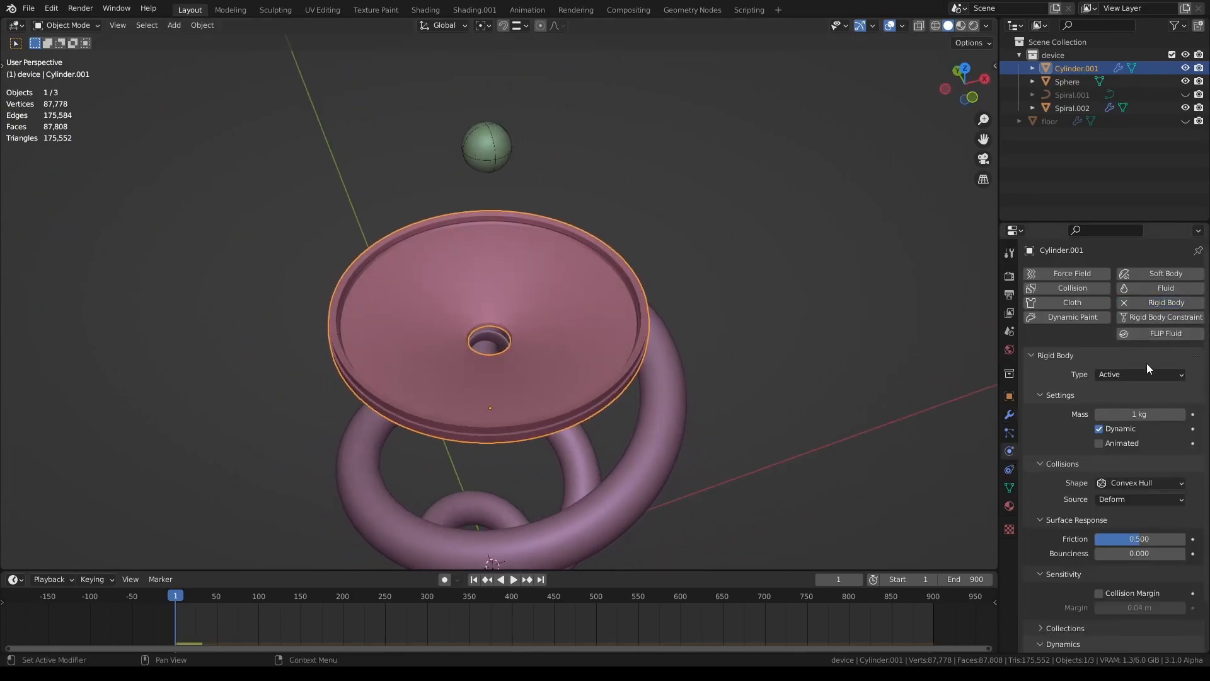
Make the funnel's rigid body Passive with a Mesh collision shape
click(1144, 374)
click(1134, 404)
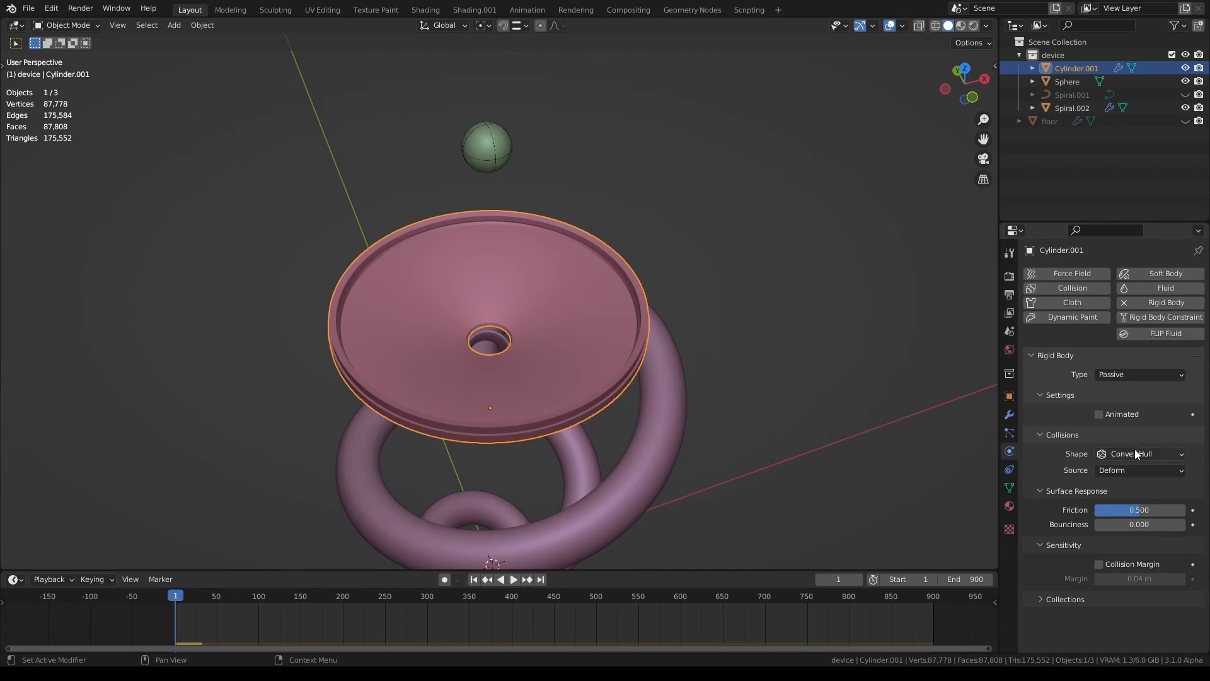
click(1134, 452)
click(1118, 553)
Set the funnel's rigid body friction to 0.2 and collision margin to 0.001 m, and save the file
click(1131, 524)
key(Return)
key(ctrl+s)
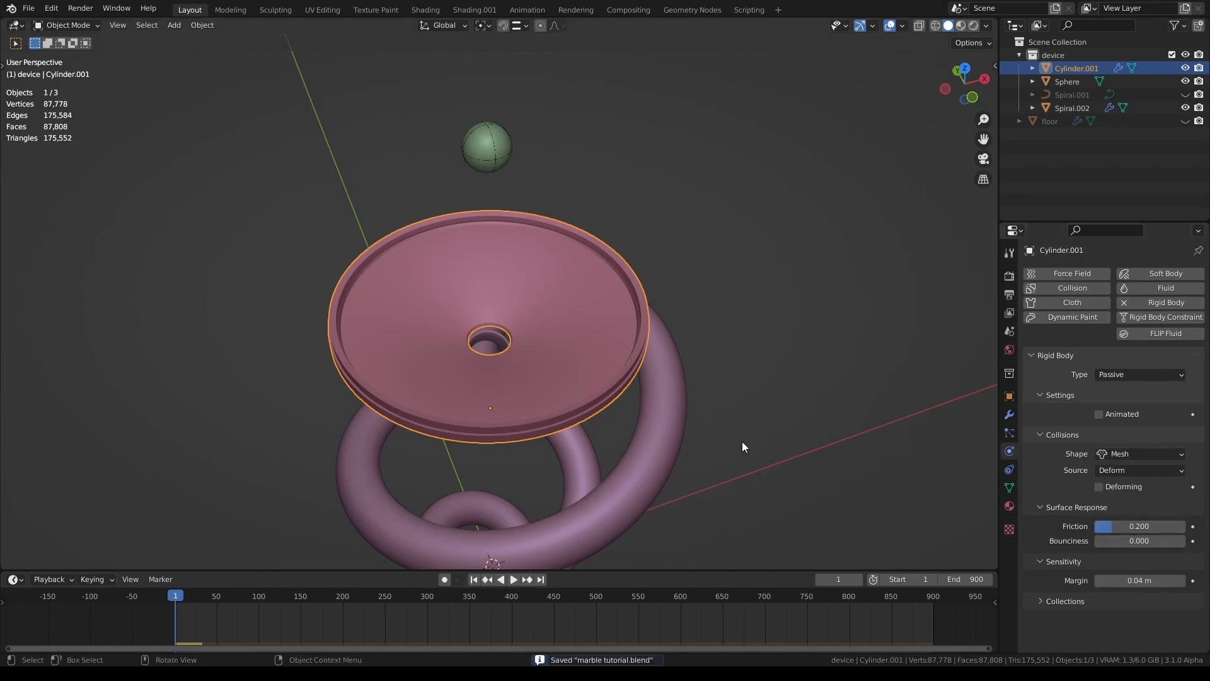
click(1130, 581)
Play the simulation and watch the ball drop into the funnel from the side
middle_drag(639, 408, 648, 383)
scroll(648, 383, down, 1)
key(space)
middle_drag(568, 427, 592, 367)
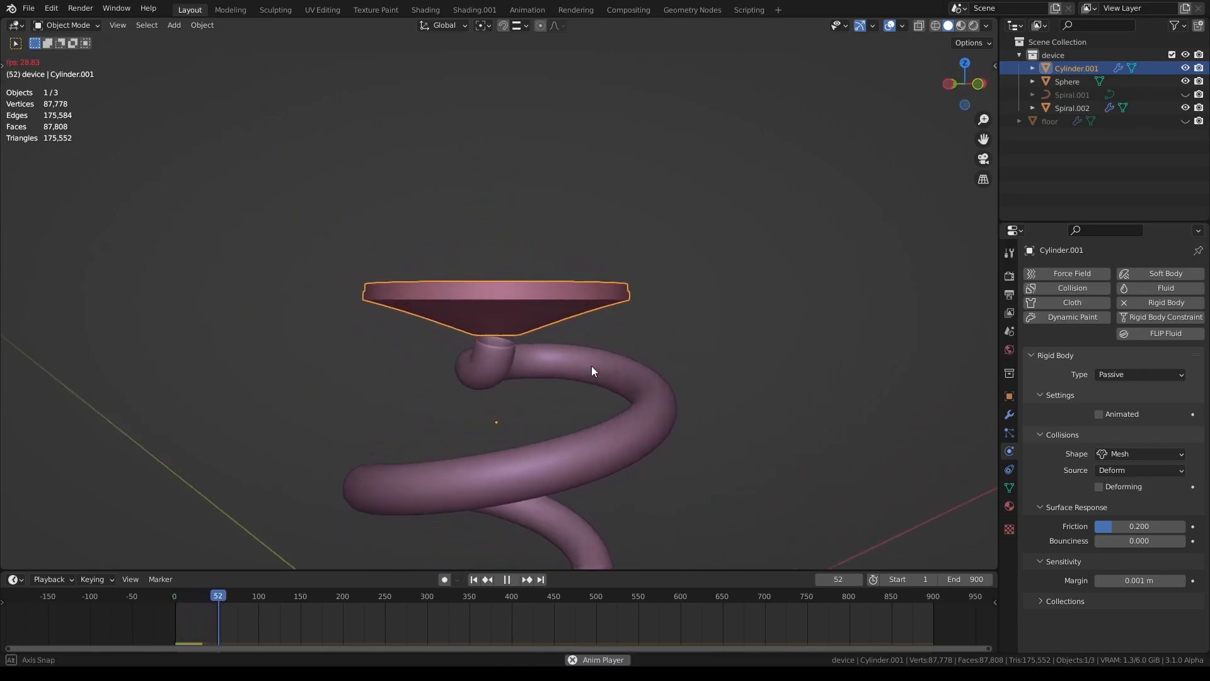
key(space)
Enable X-ray display, select the ball, and replay the simulation from frame 1 to follow it down the spiral tube
click(919, 26)
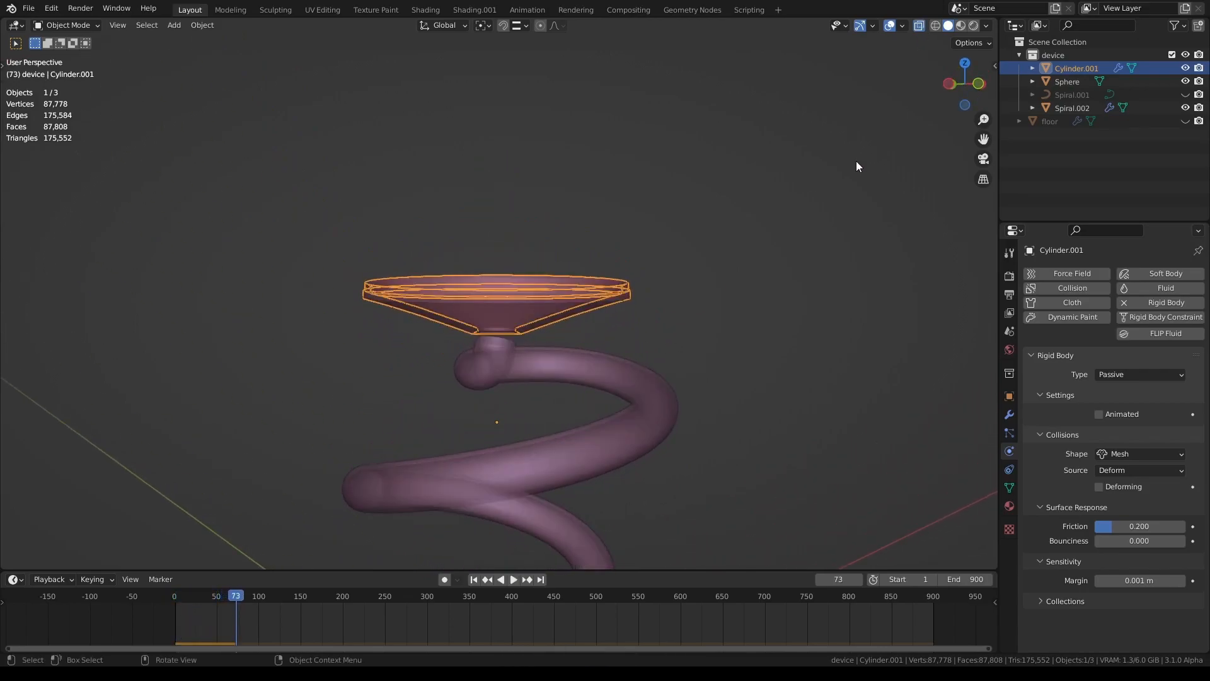
scroll(633, 406, down, 2)
key(shift+Left)
middle_drag(607, 401, 580, 426)
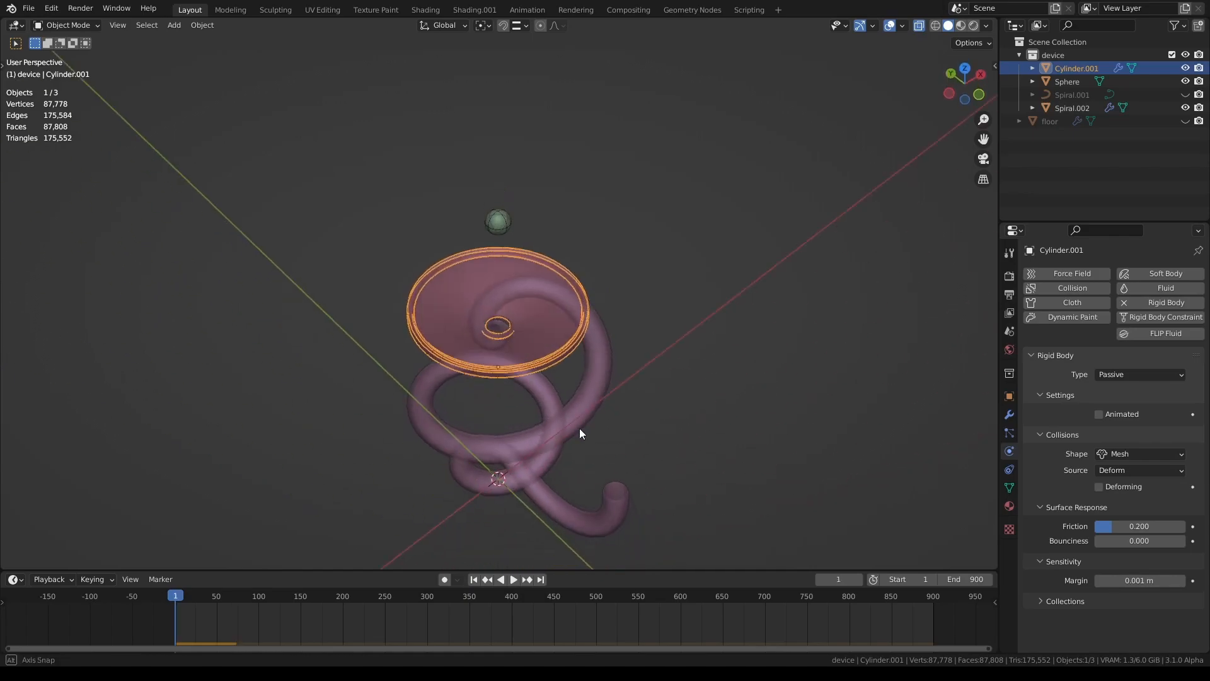
click(497, 220)
key(KP_7)
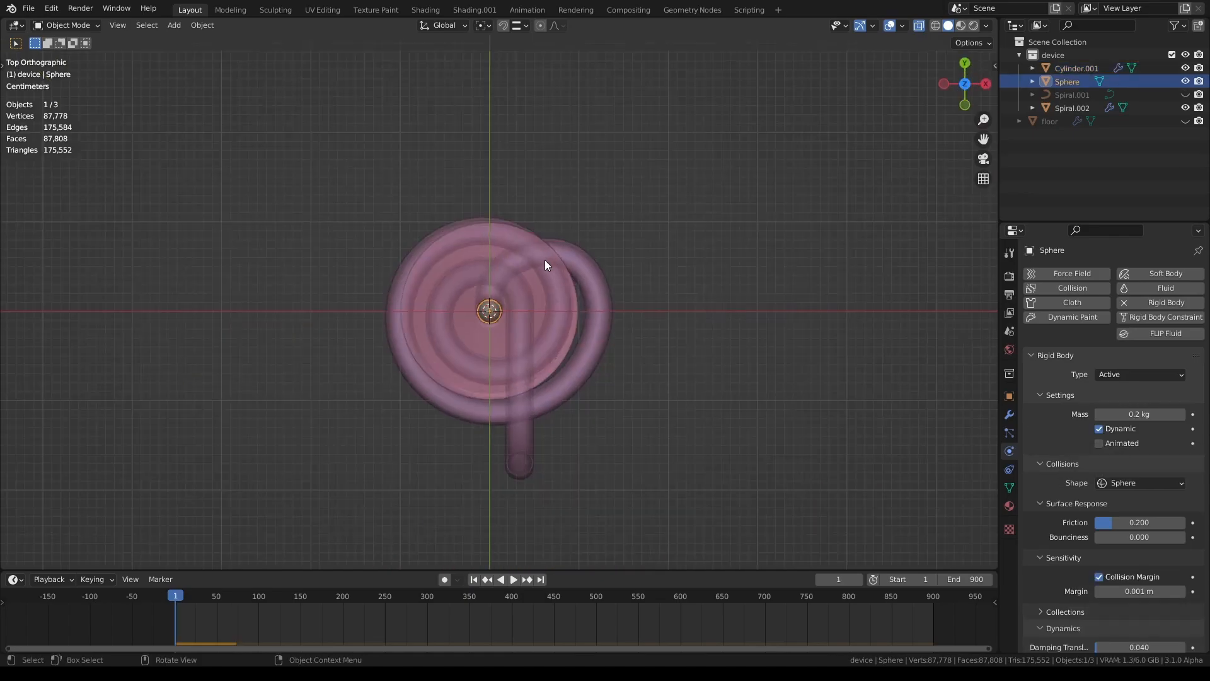
middle_drag(514, 229, 577, 214)
key(space)
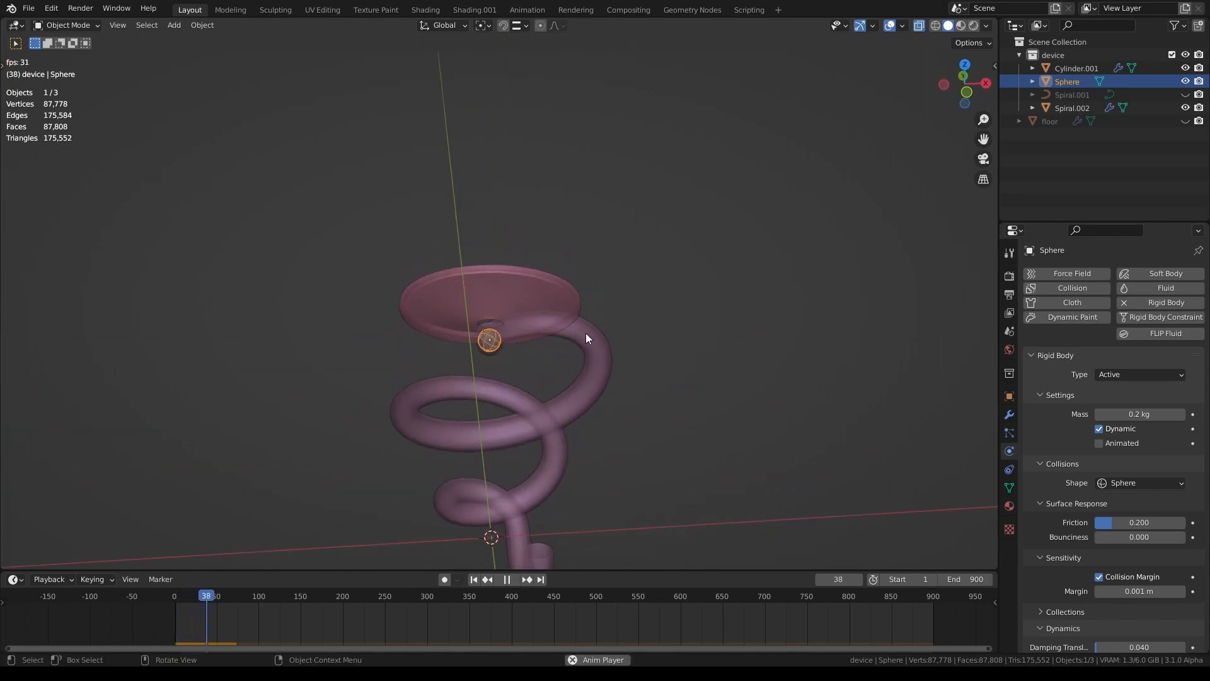
middle_drag(581, 378, 557, 378)
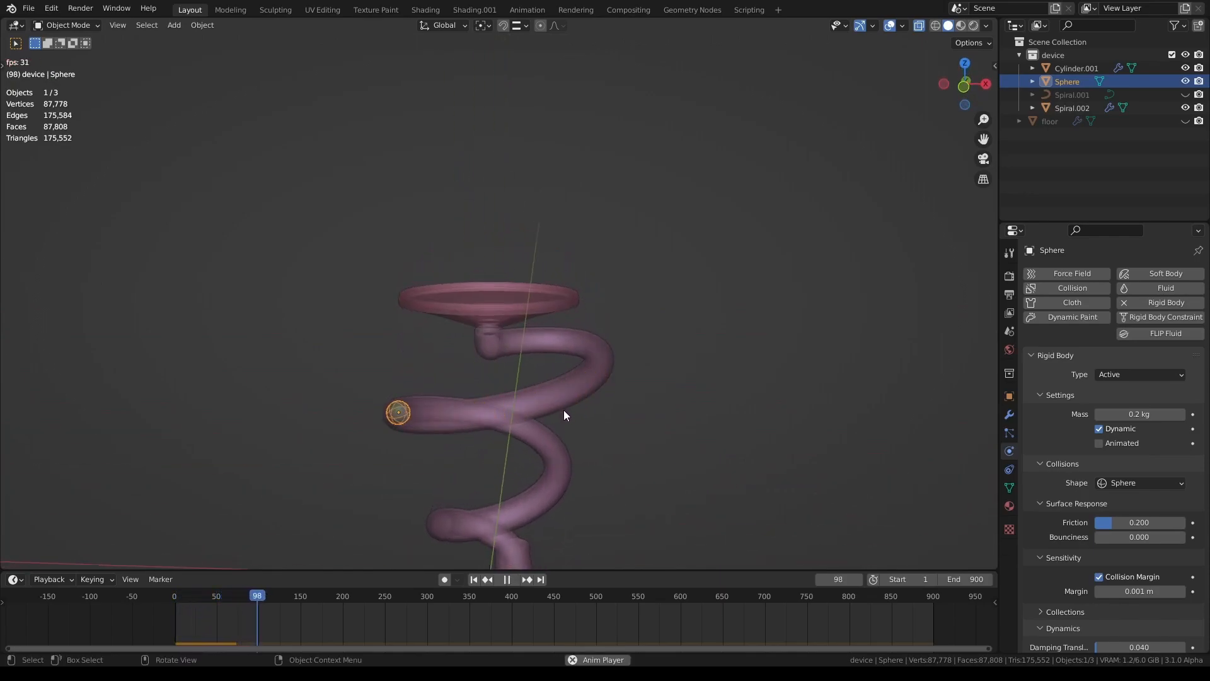
middle_drag(576, 444, 607, 373)
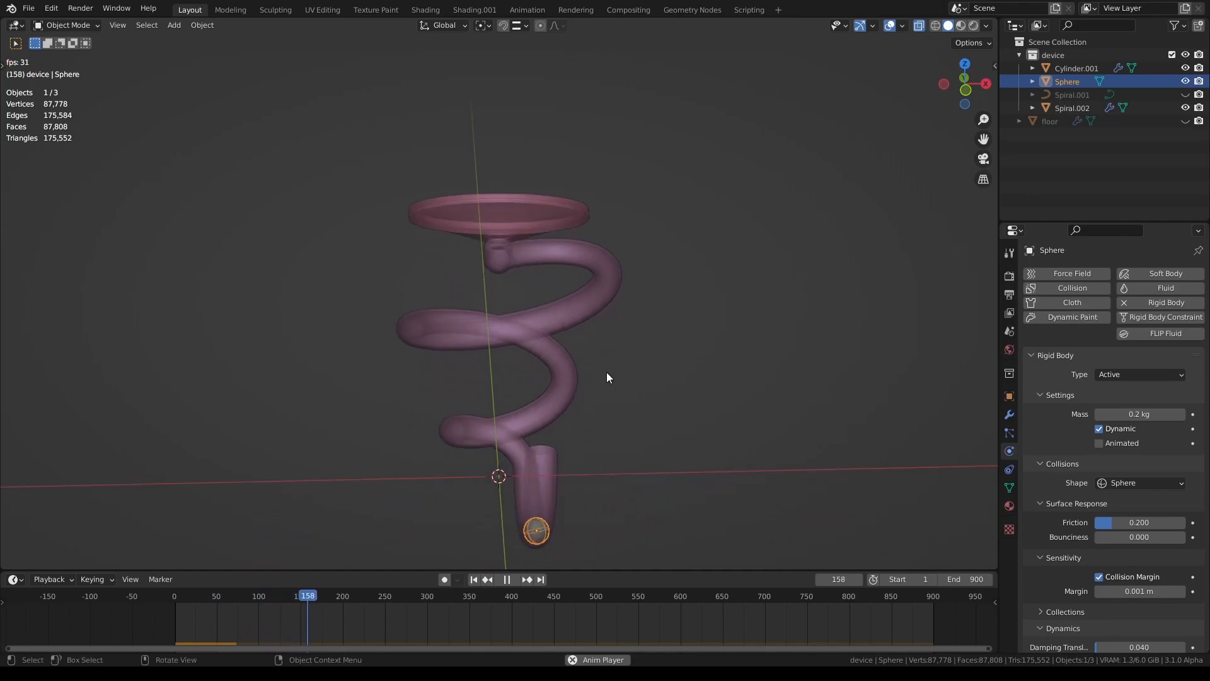
key(Escape)
Shift the ball about 0.017 m horizontally so it sits off-centre above the funnel's sloped surface
shift+middle_drag(569, 274, 566, 371)
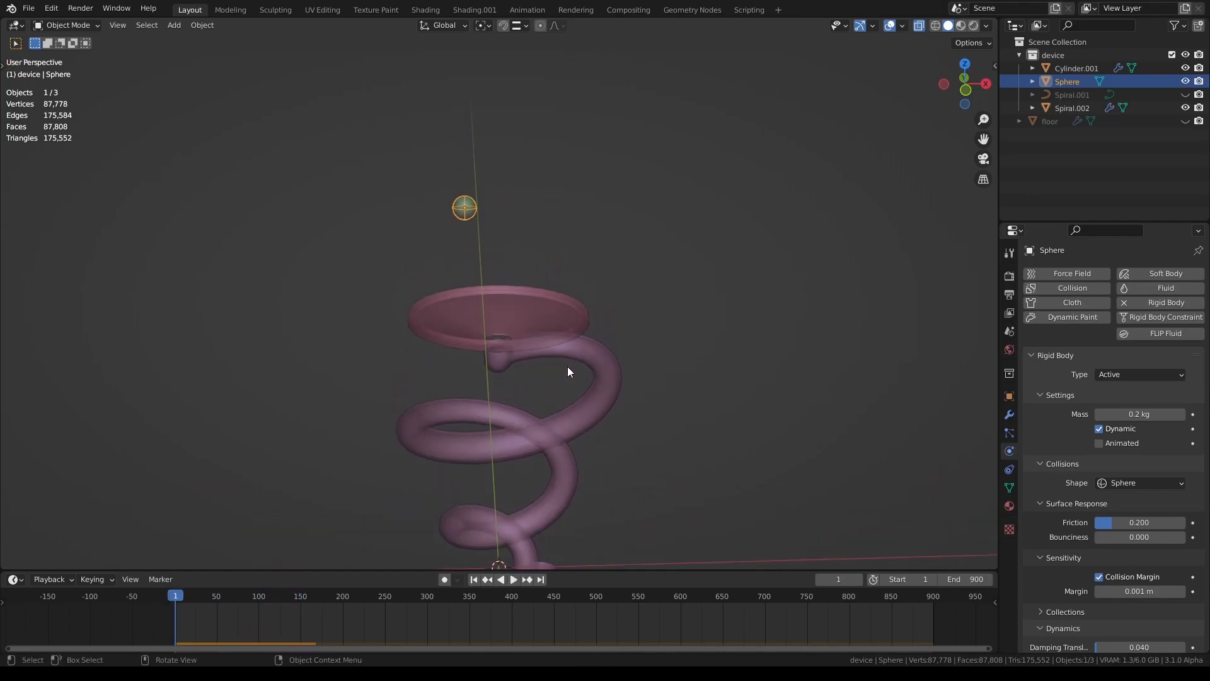
key(KP_7)
scroll(566, 368, up, 3)
key(g)
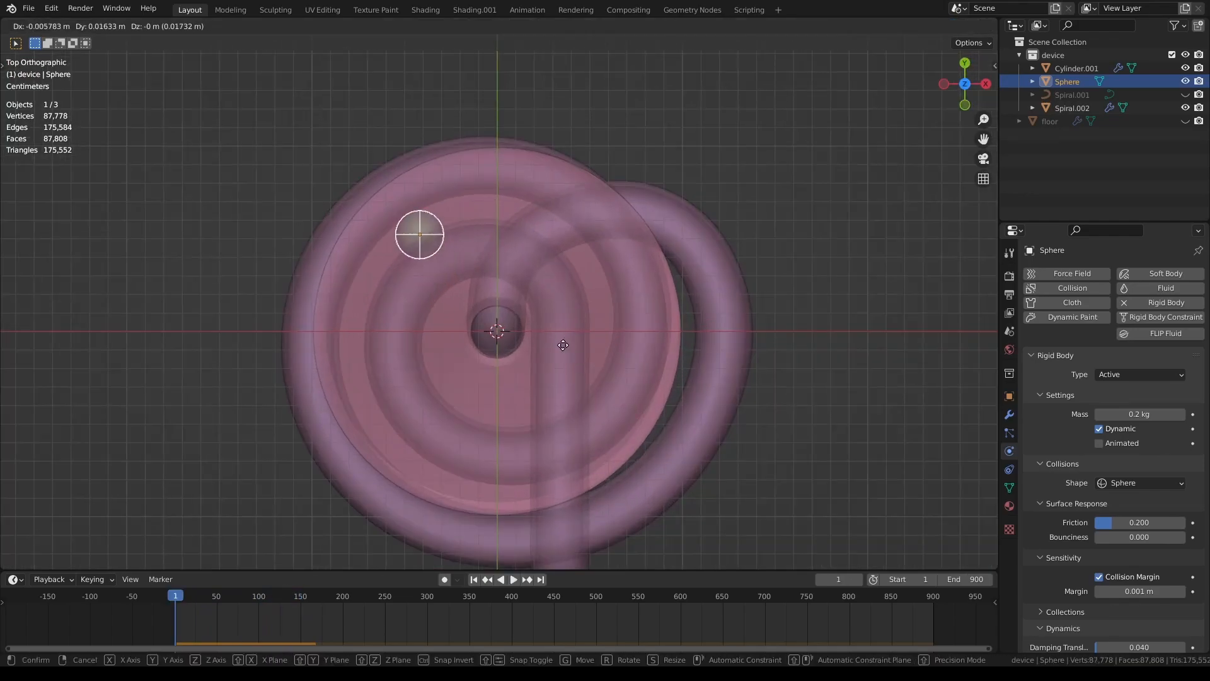
click(561, 342)
Replay the simulation with the off-centre ball, return to frame 1, and turn off X-ray display
middle_drag(561, 329, 581, 294)
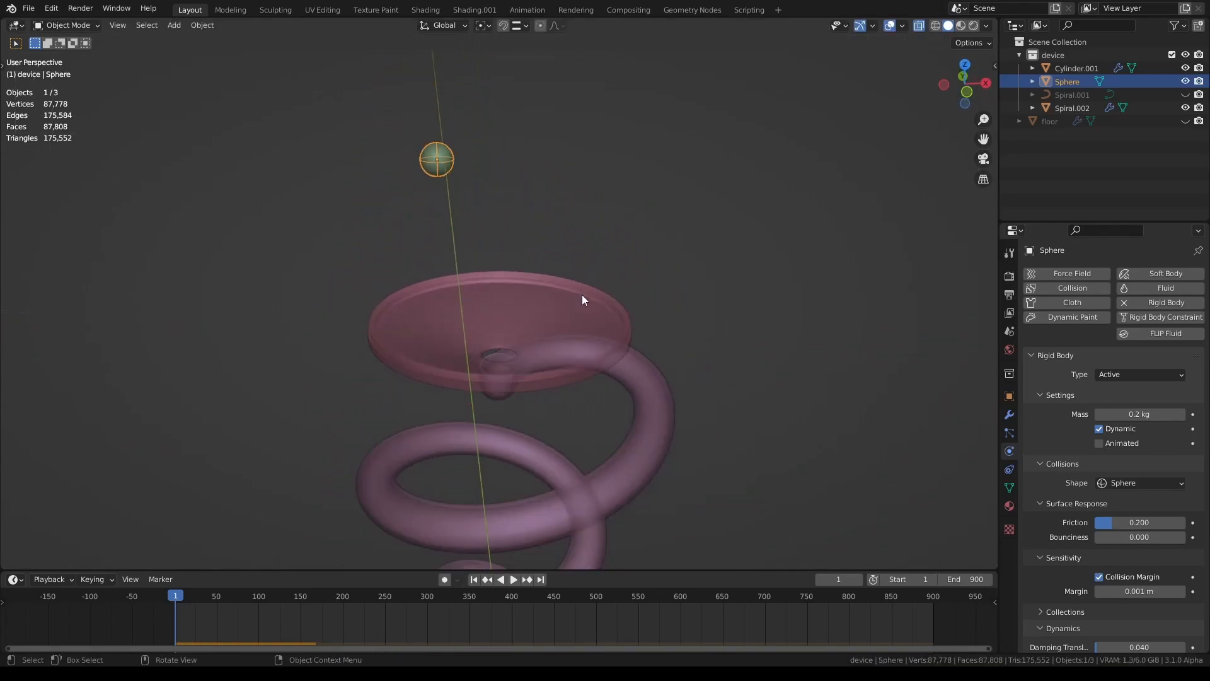
key(space)
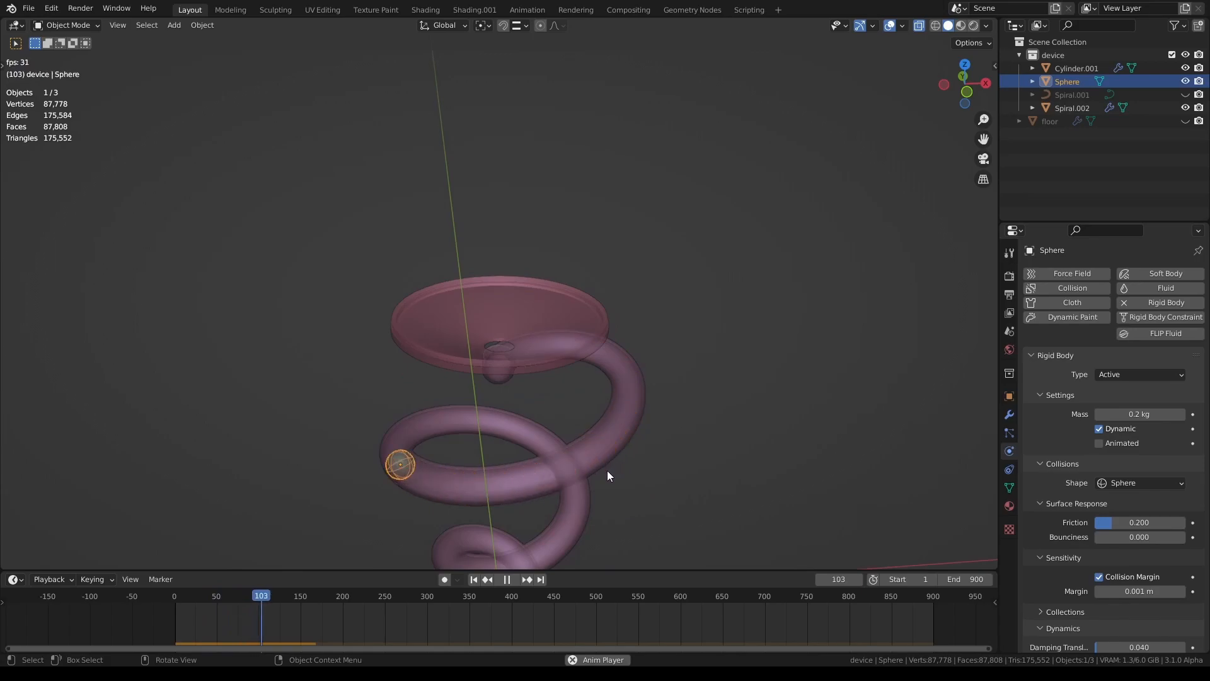
key(space)
key(shift+Left)
middle_drag(604, 408, 486, 313)
click(919, 25)
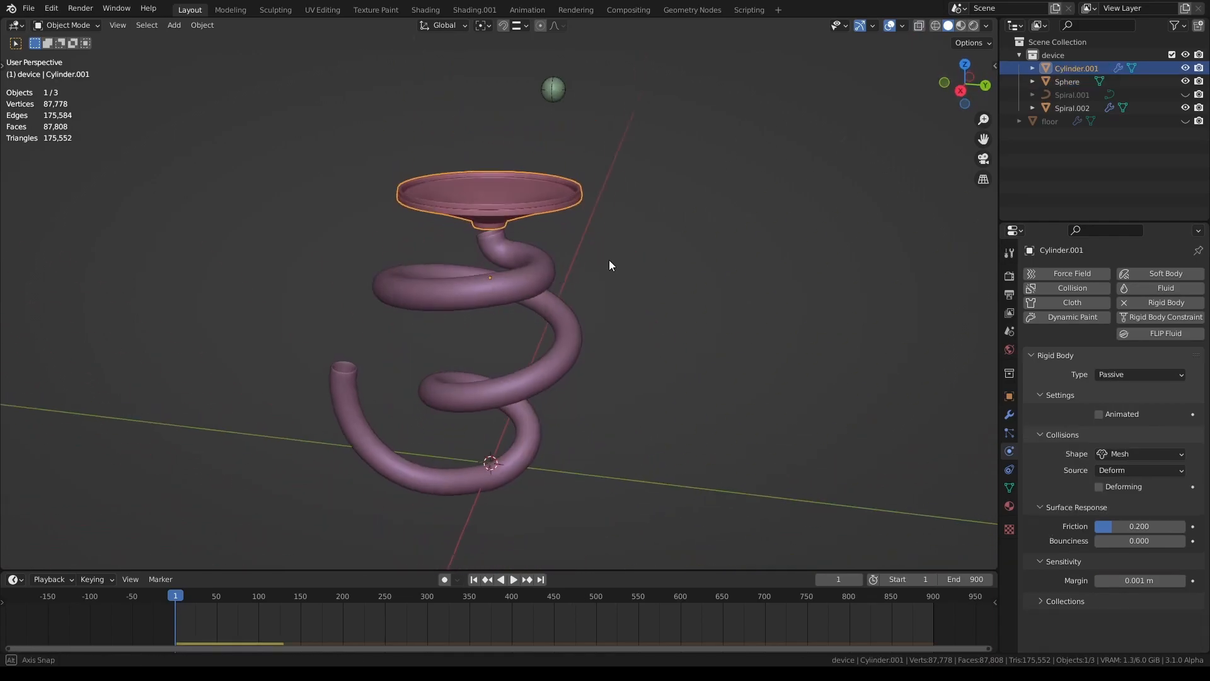
Rotate the edge loop at the spiral tube's upper opening about -9.6° around the X axis to level it
middle_drag(609, 260, 433, 324)
scroll(607, 268, up, 3)
scroll(591, 400, up, 1)
click(432, 324)
scroll(489, 356, up, 4)
key(Tab)
middle_drag(475, 397, 395, 295)
alt+click(436, 324)
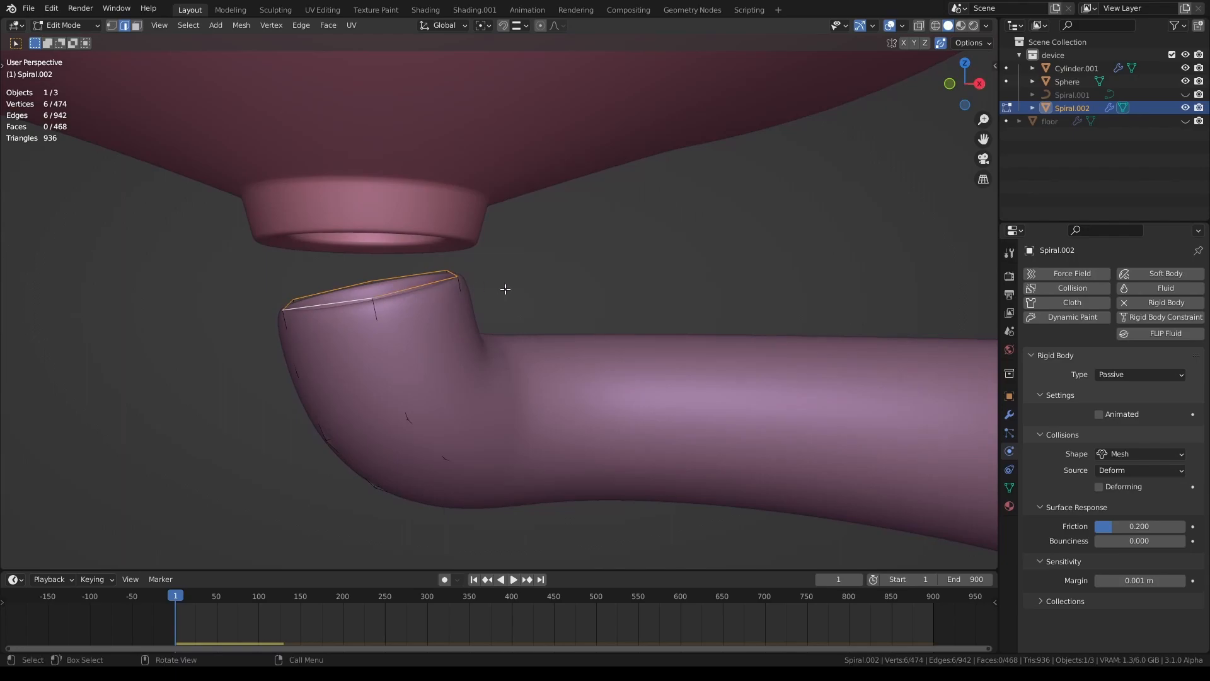
key(r)
key(x)
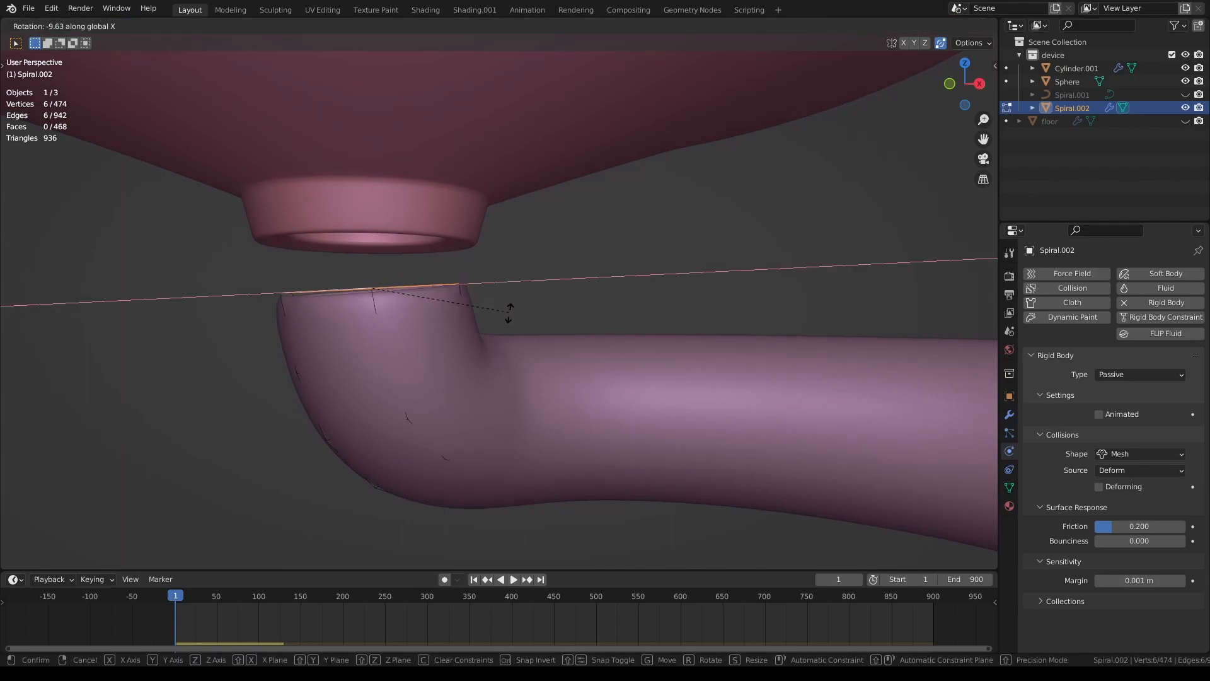
click(504, 308)
Raise the tube's upper opening loop about 0.009 m along Z into the funnel outlet
key(g)
key(z)
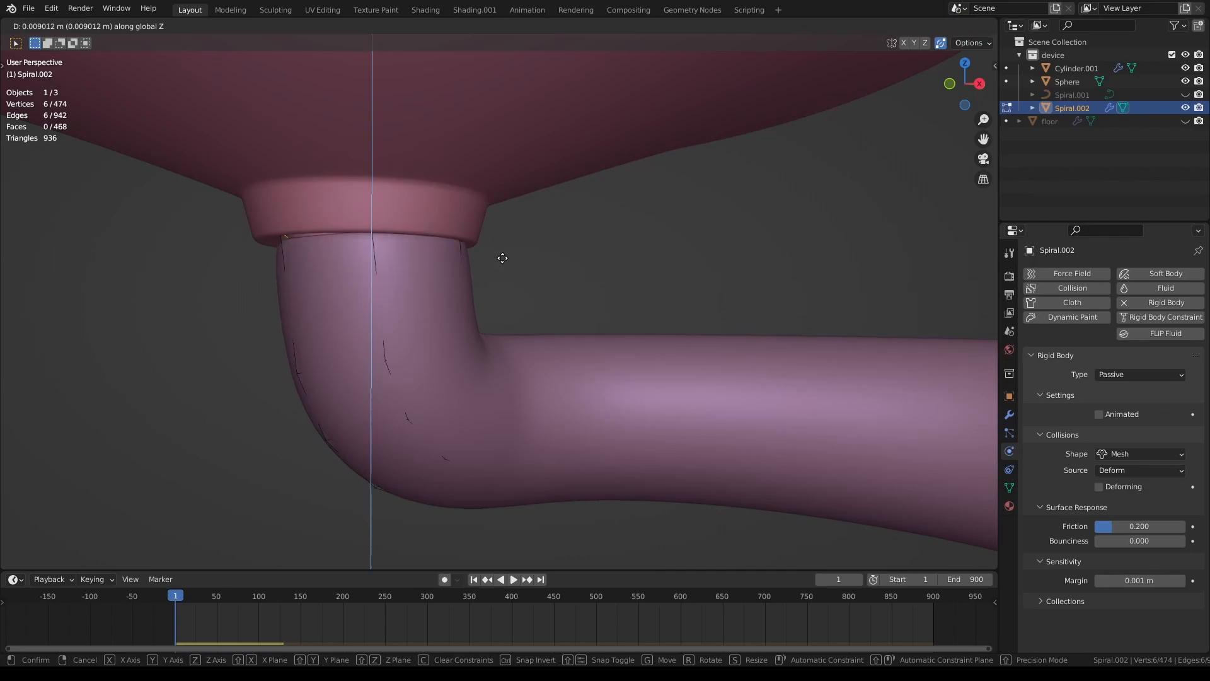
click(502, 259)
middle_drag(502, 258, 524, 365)
key(Tab)
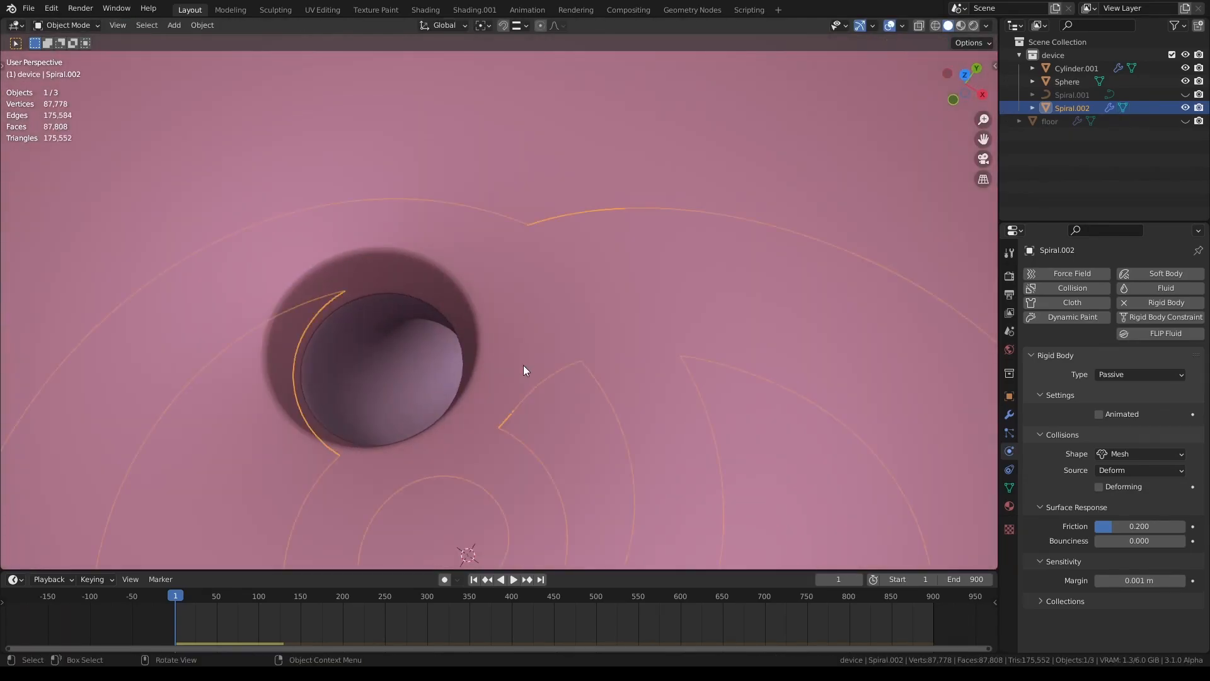
Scale the upper edge loop of the funnel's hole to about 1.04 and save the file
click(499, 308)
key(Tab)
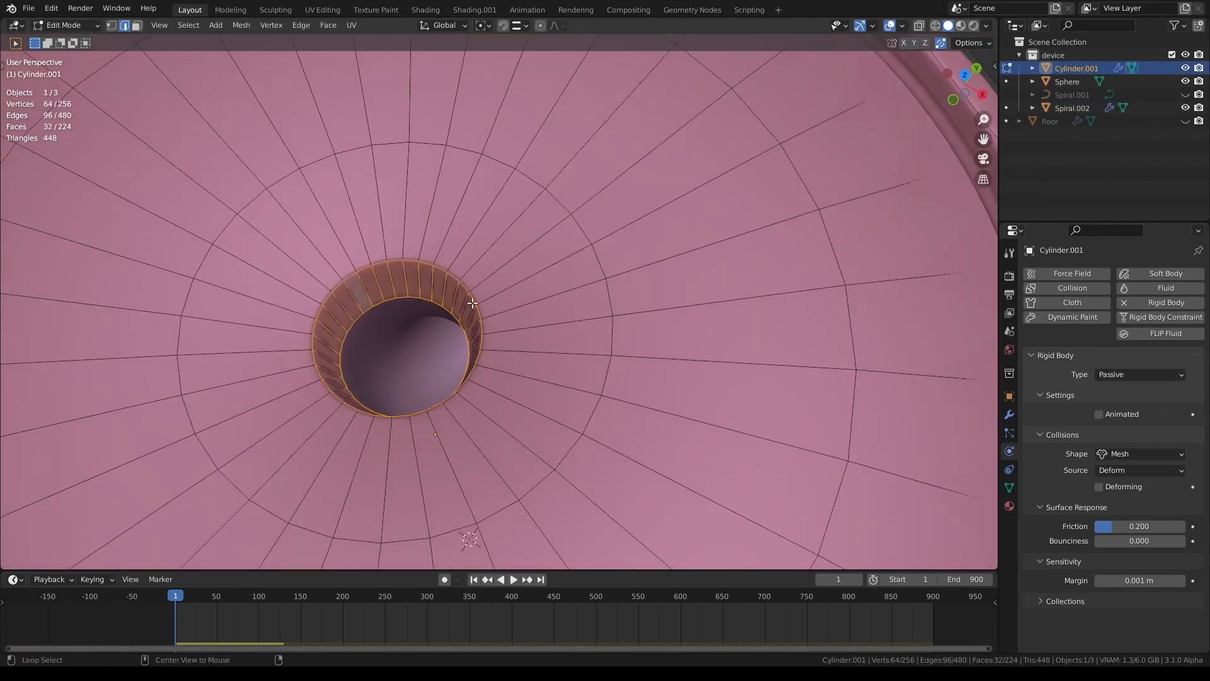
alt+click(474, 301)
key(s)
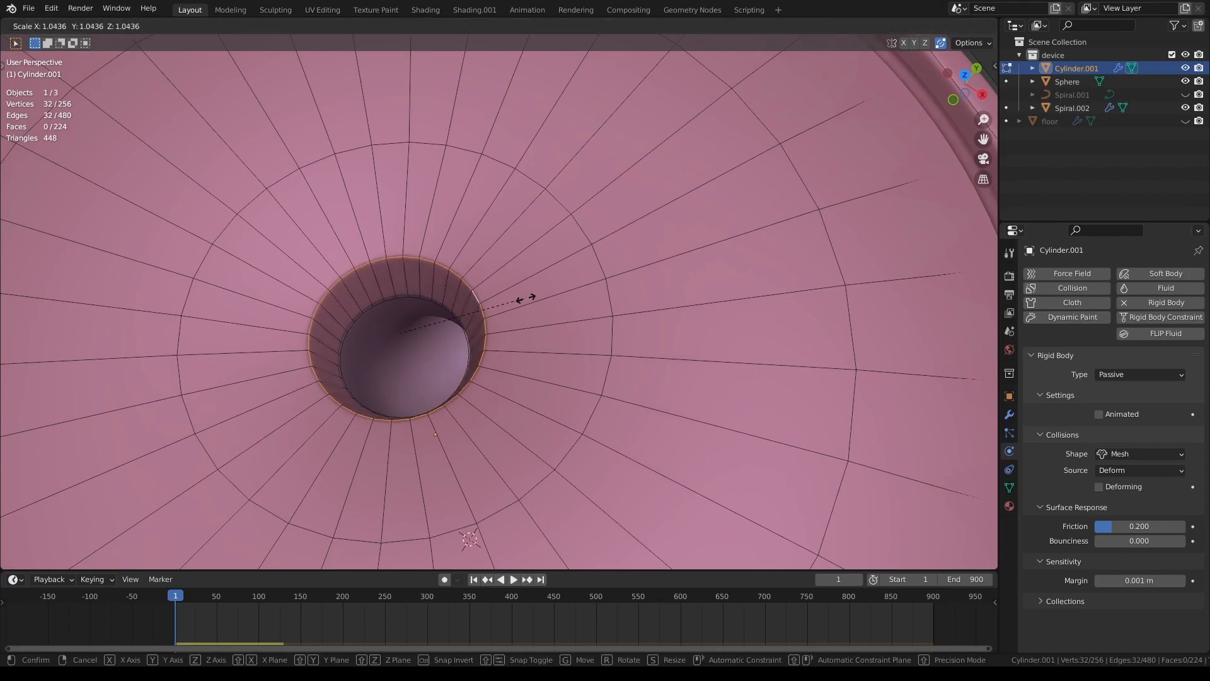
click(527, 298)
key(Tab)
scroll(552, 328, down, 5)
key(ctrl+s)
Play the simulation, examine how the ball fits the funnel's hole from above, and return to frame 1
middle_drag(539, 382, 544, 310)
key(space)
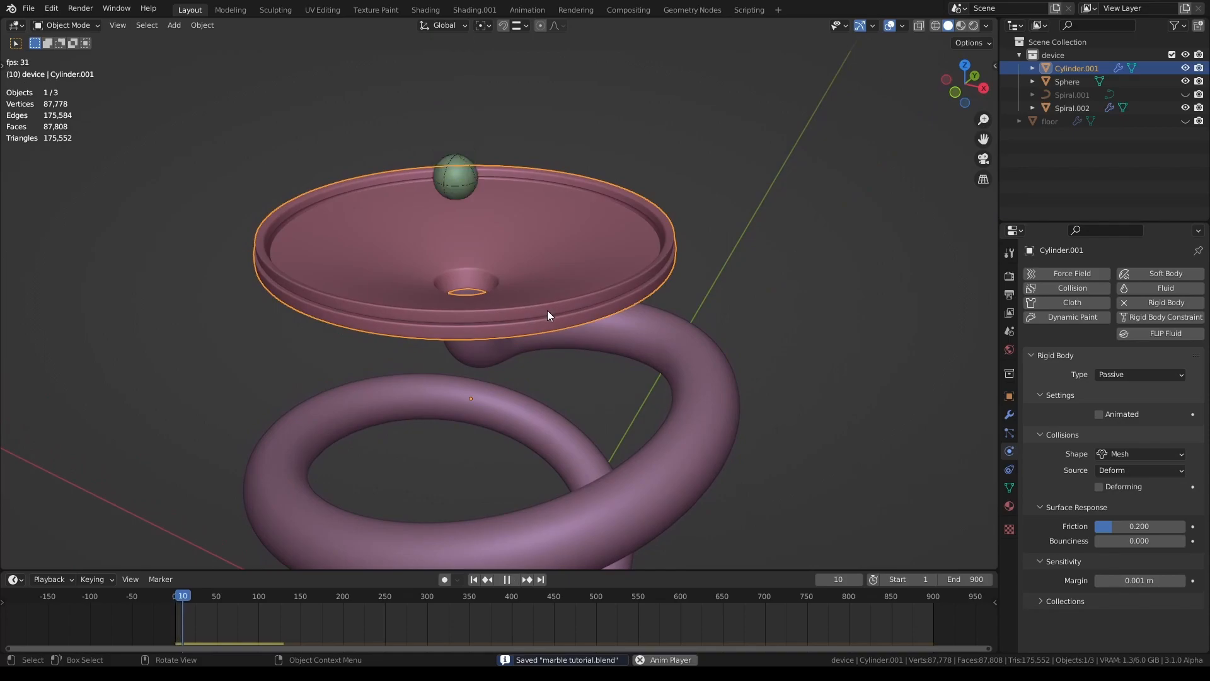
key(space)
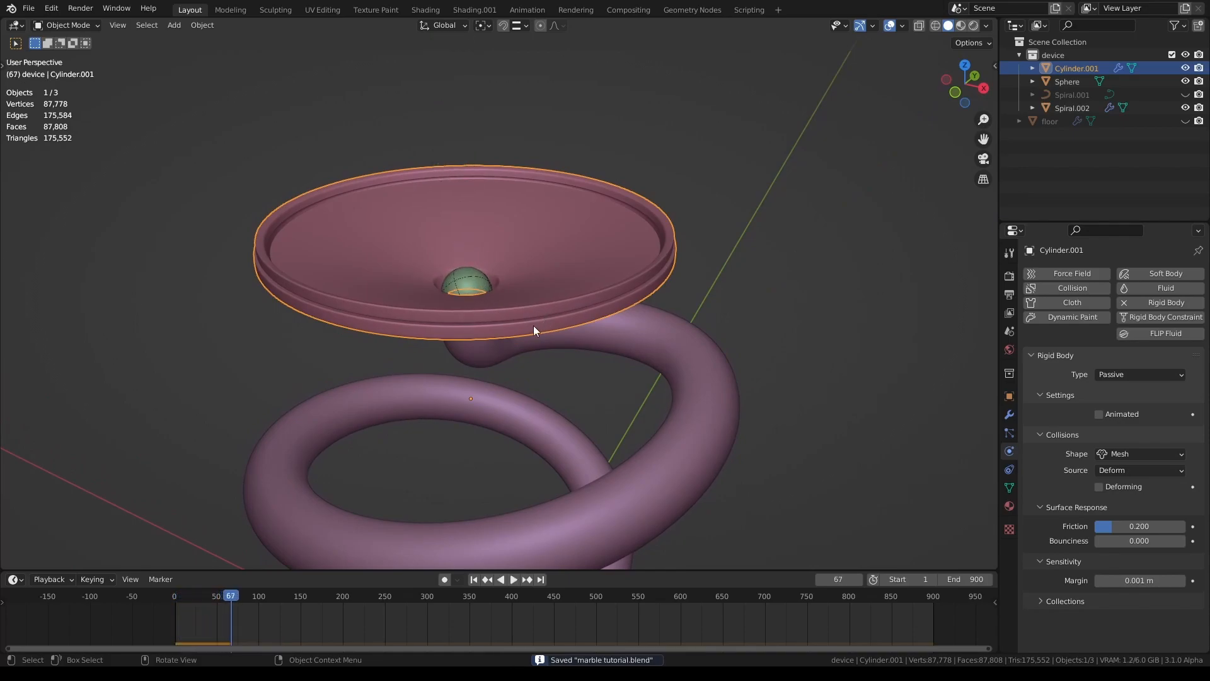
middle_drag(537, 323, 523, 423)
scroll(506, 364, up, 5)
middle_drag(507, 364, 525, 401)
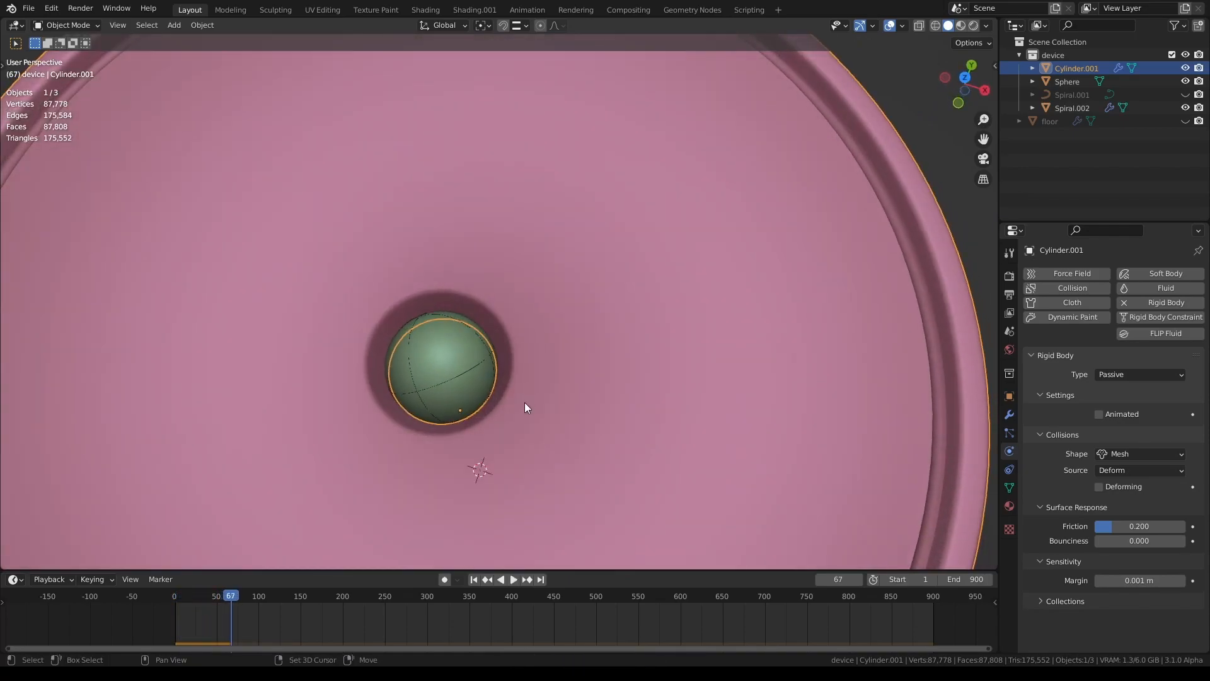
key(shift+Left)
Scale the lower edge loop of the funnel's outlet to about 1.12 to widen the hole
scroll(513, 416, up, 2)
key(Tab)
alt+click(490, 376)
key(s)
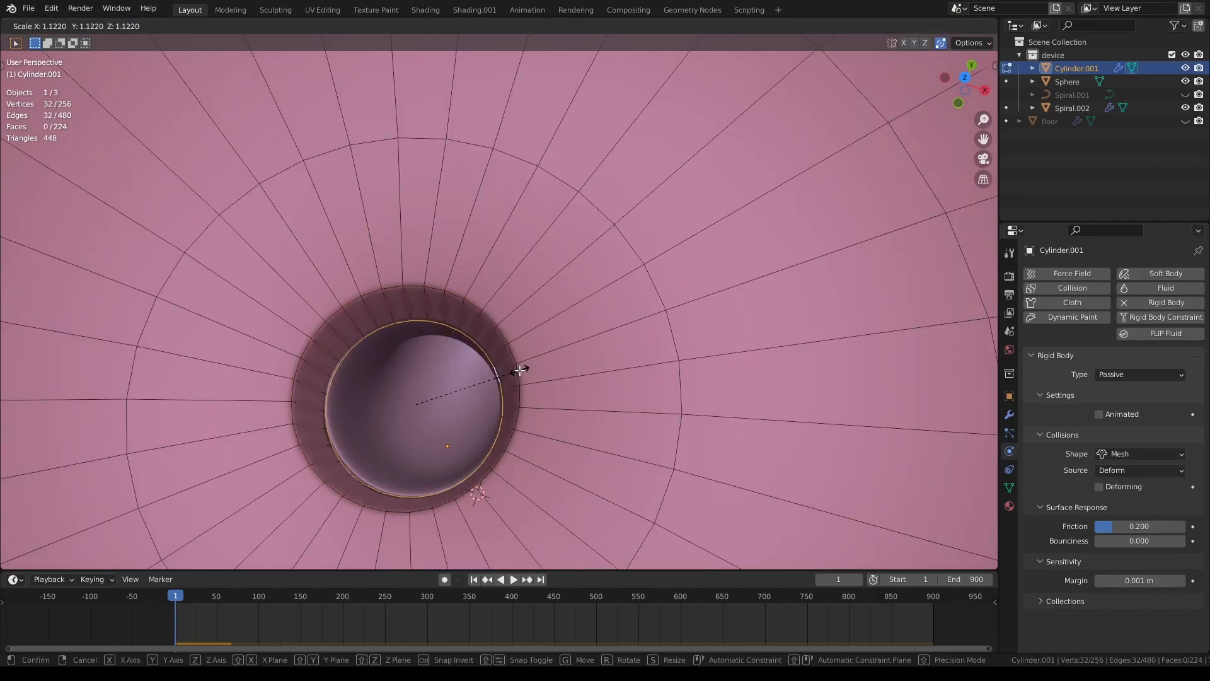
click(520, 369)
key(Tab)
Replay the simulation in solid and X-ray display to check the ball's passage from funnel to tube, ending in solid display
scroll(524, 376, down, 5)
middle_drag(524, 376, 542, 217)
key(space)
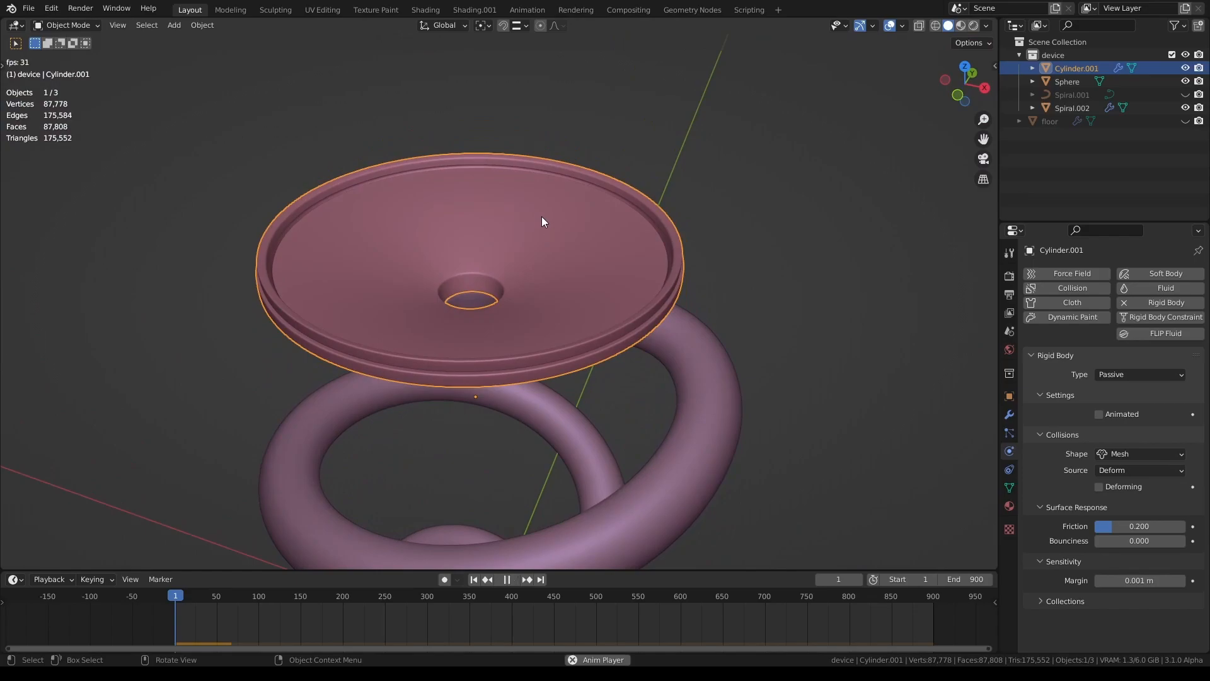
middle_drag(527, 277, 518, 220)
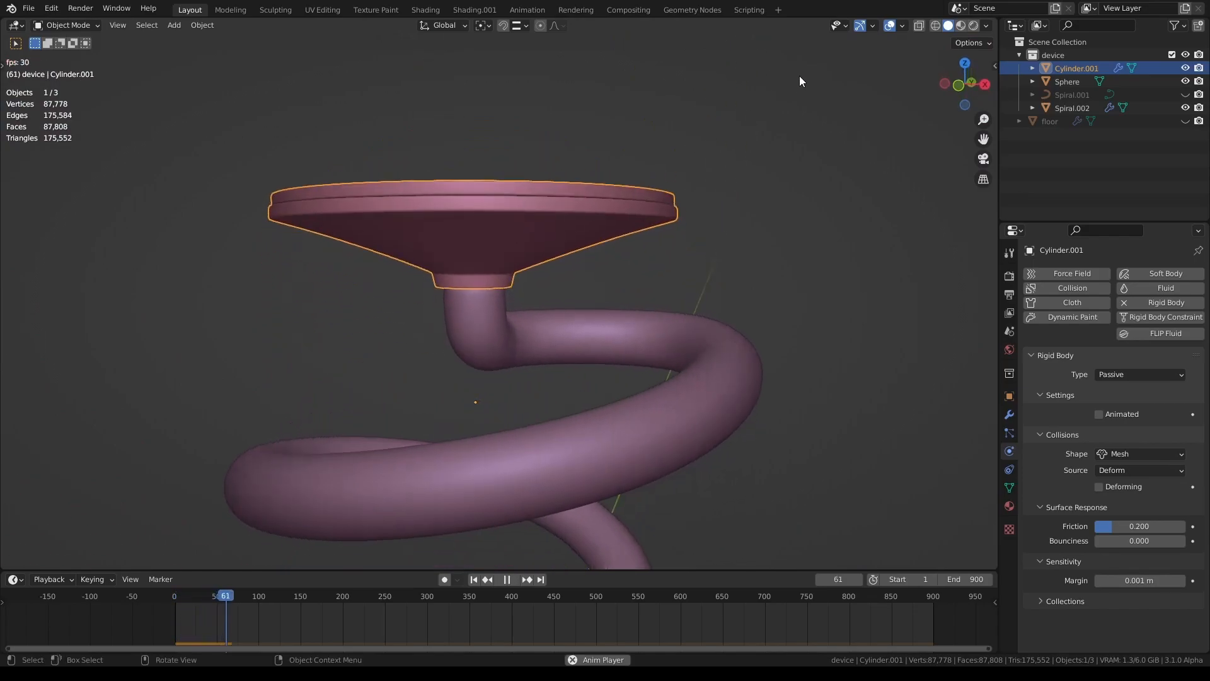
click(920, 25)
key(shift+Left)
key(space)
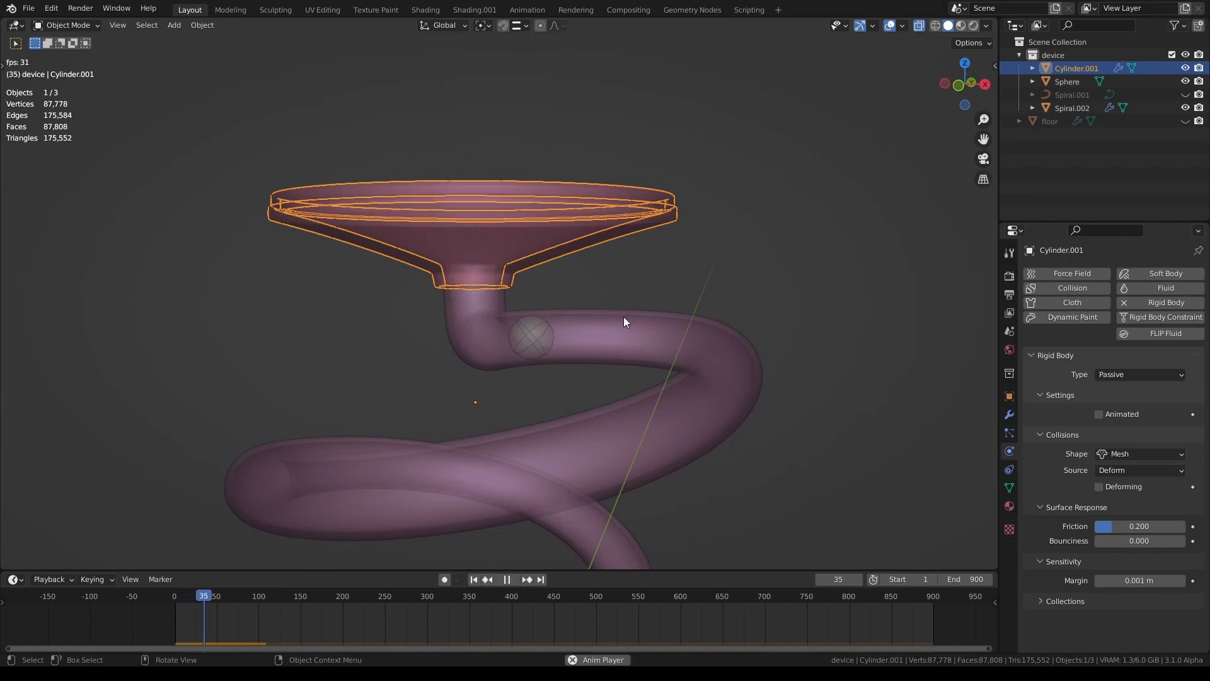
key(space)
key(shift+Left)
click(919, 26)
scroll(653, 271, down, 6)
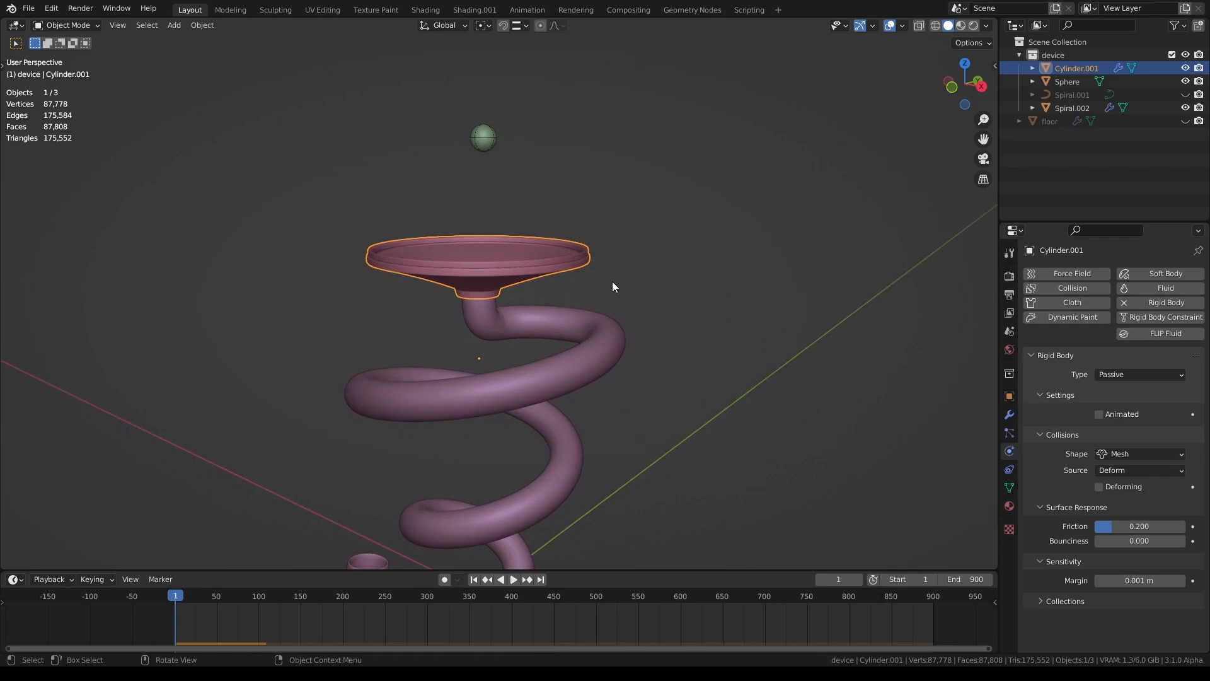
Enter mesh editing on the funnel and hide its Subdivision modifier in edit mode
middle_drag(547, 296, 507, 320)
click(612, 316)
middle_drag(598, 305, 683, 278)
scroll(556, 265, up, 4)
click(683, 278)
scroll(731, 278, up, 2)
key(Tab)
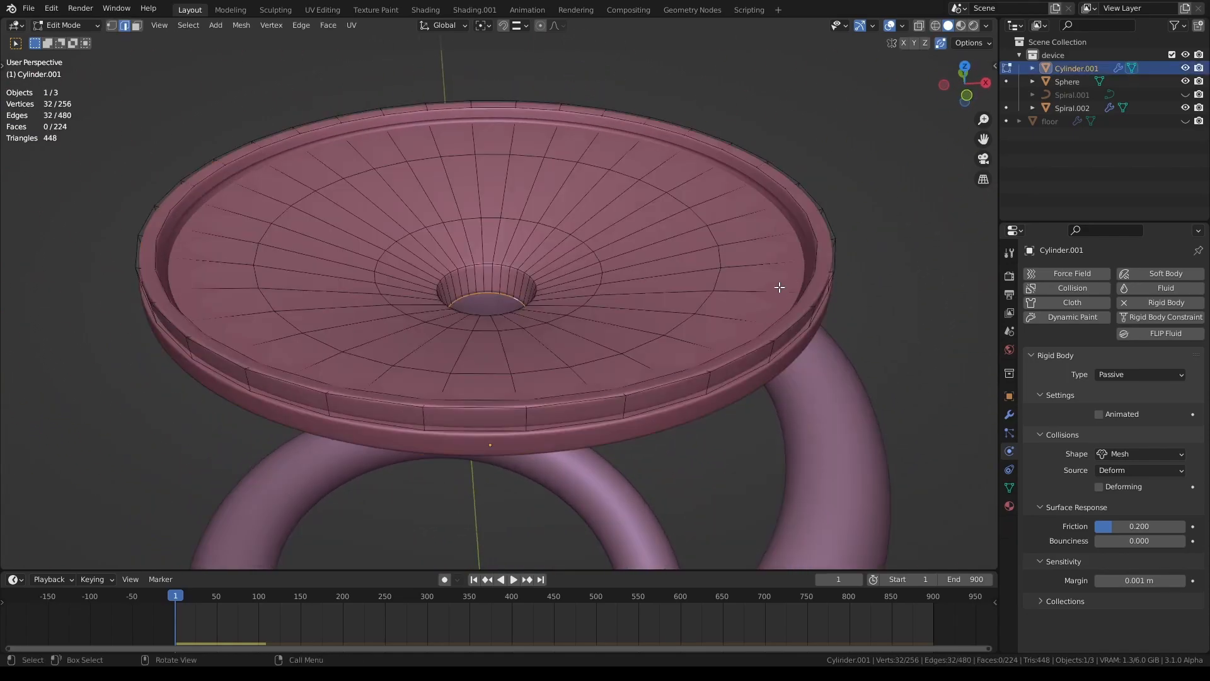
scroll(779, 287, up, 2)
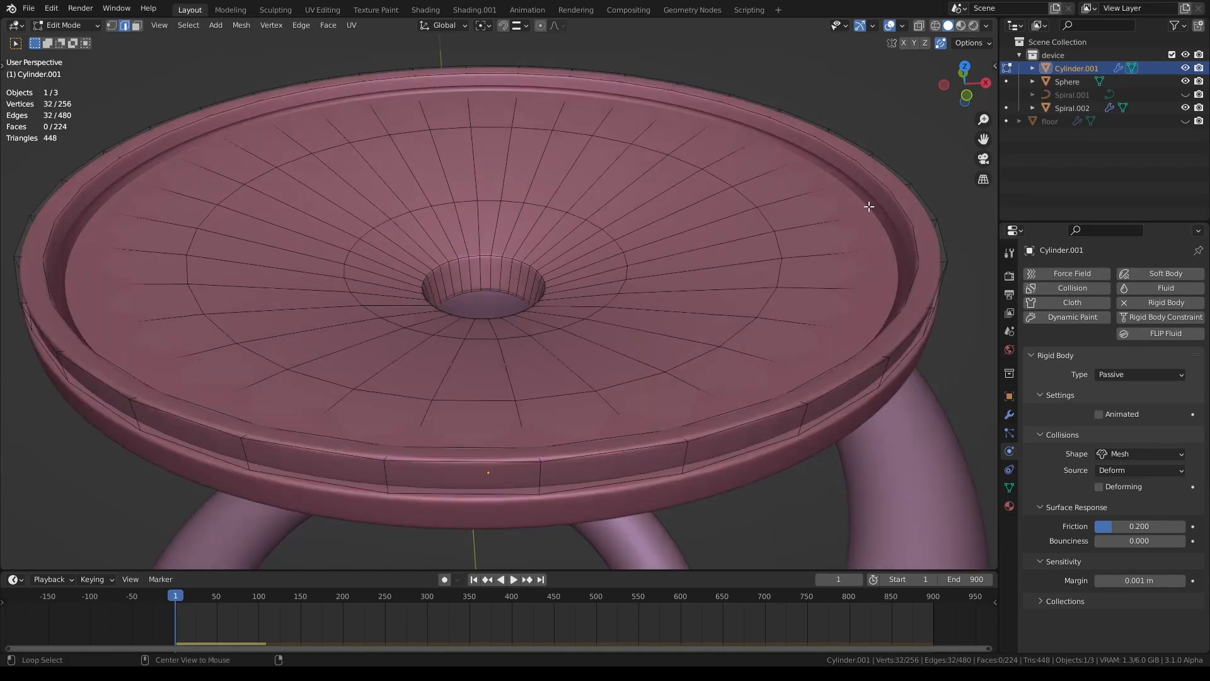
click(1009, 415)
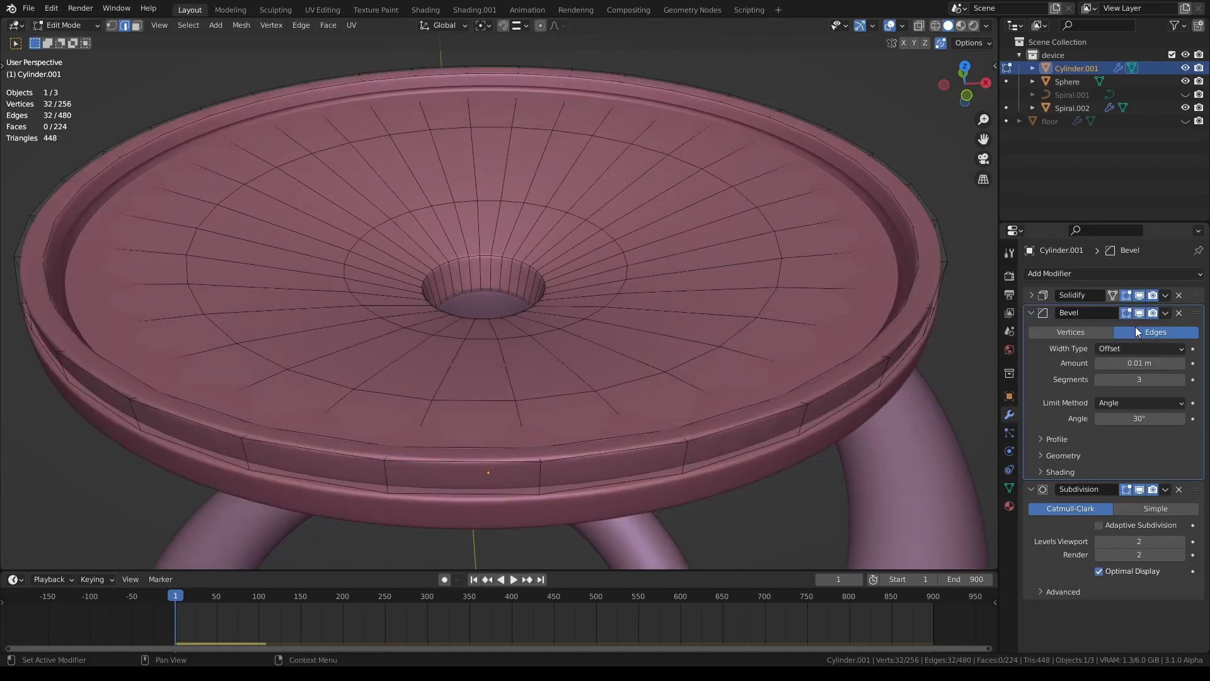
click(1139, 489)
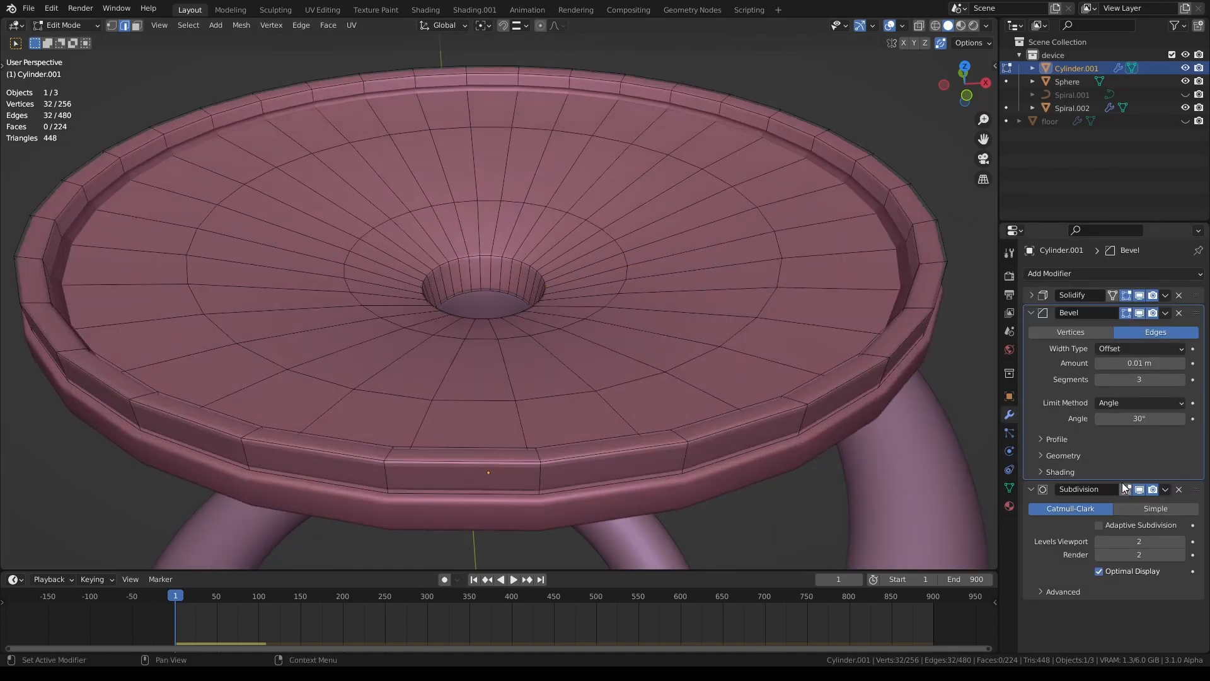
Scale the inner wall face loop of the funnel's rim to about 0.97 to thicken the rim, and save the file
alt+click(893, 215)
key(s)
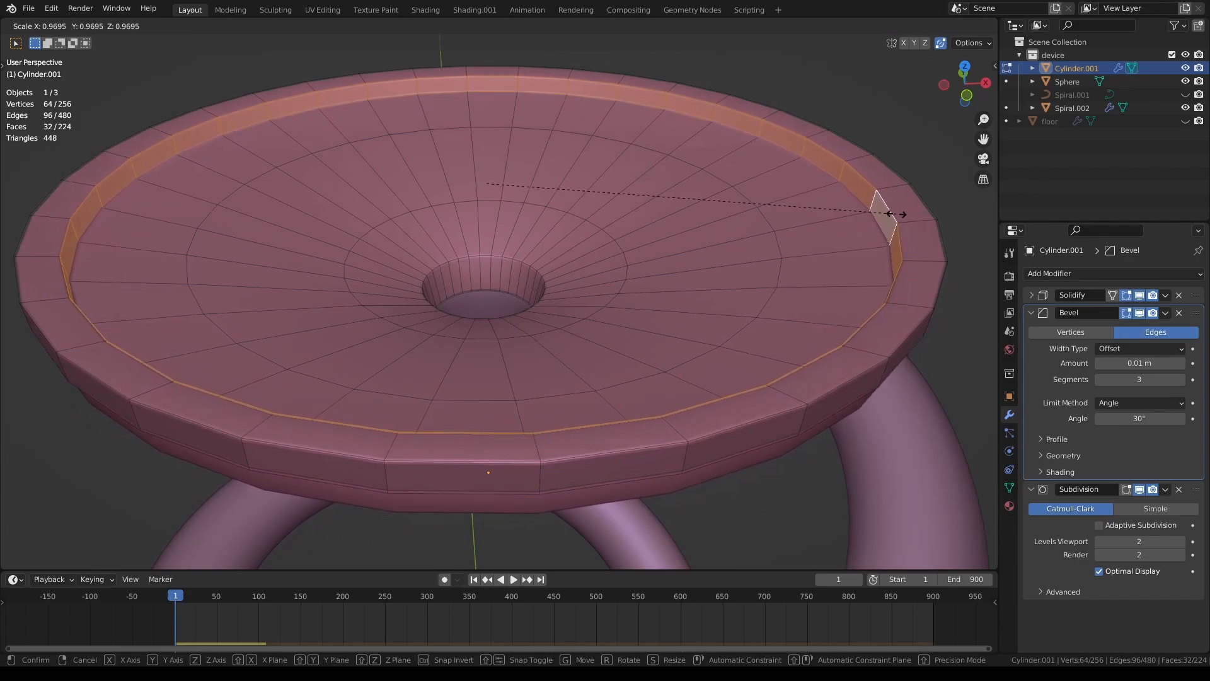
click(891, 214)
key(Tab)
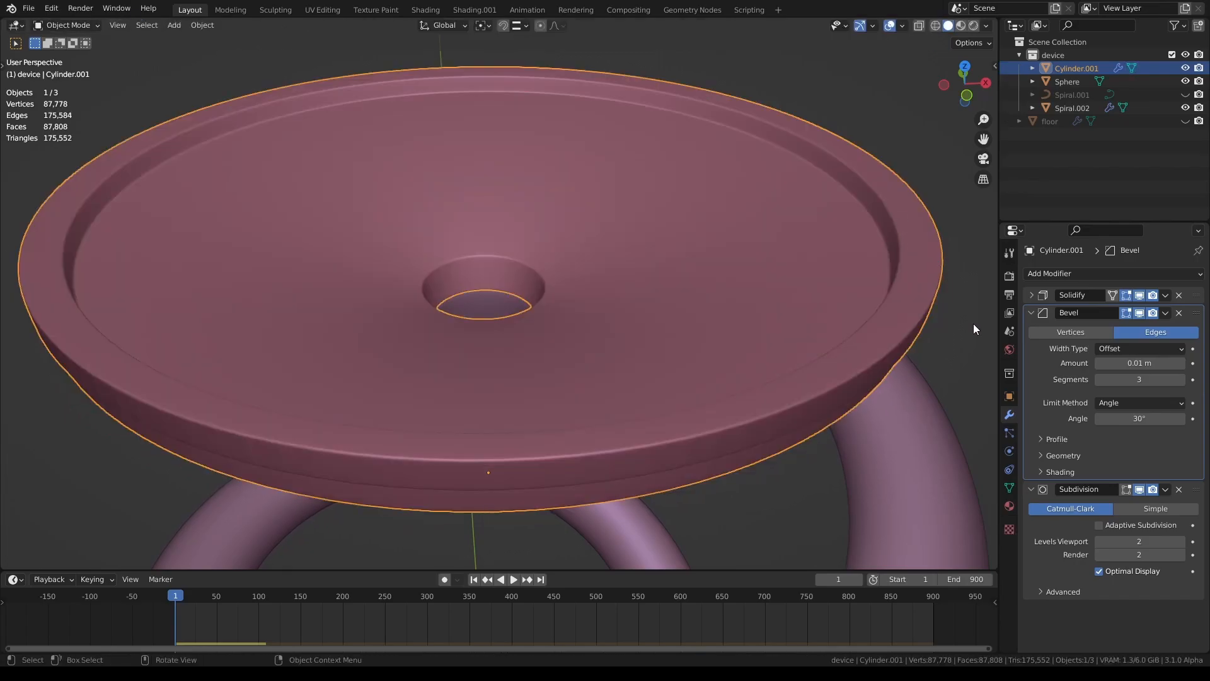
middle_drag(795, 371, 738, 359)
key(ctrl+s)
Inspect the funnel's outer rim and try a higher viewport level on its Subdivision modifier
middle_drag(608, 372, 573, 383)
scroll(477, 307, down, 2)
middle_drag(478, 312, 569, 301)
scroll(570, 300, up, 3)
click(1181, 541)
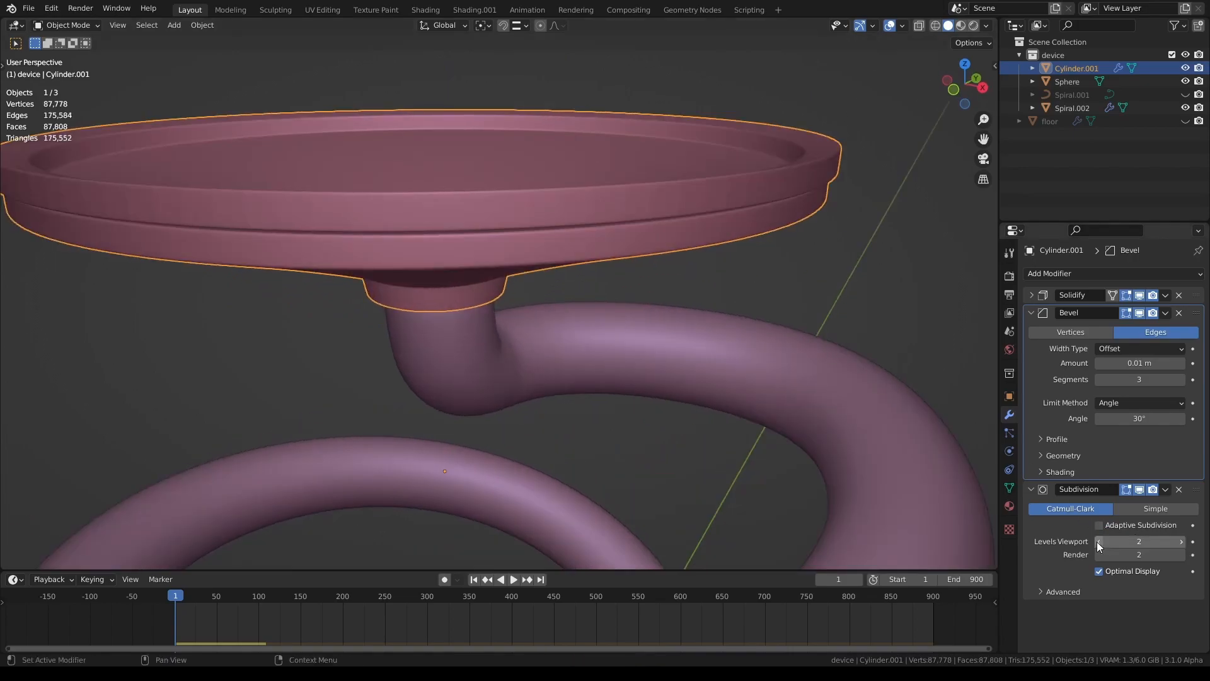
Replay the simulation to check the ball's run through the funnel, and return to the first frame
scroll(648, 285, down, 5)
middle_drag(627, 293, 689, 324)
key(space)
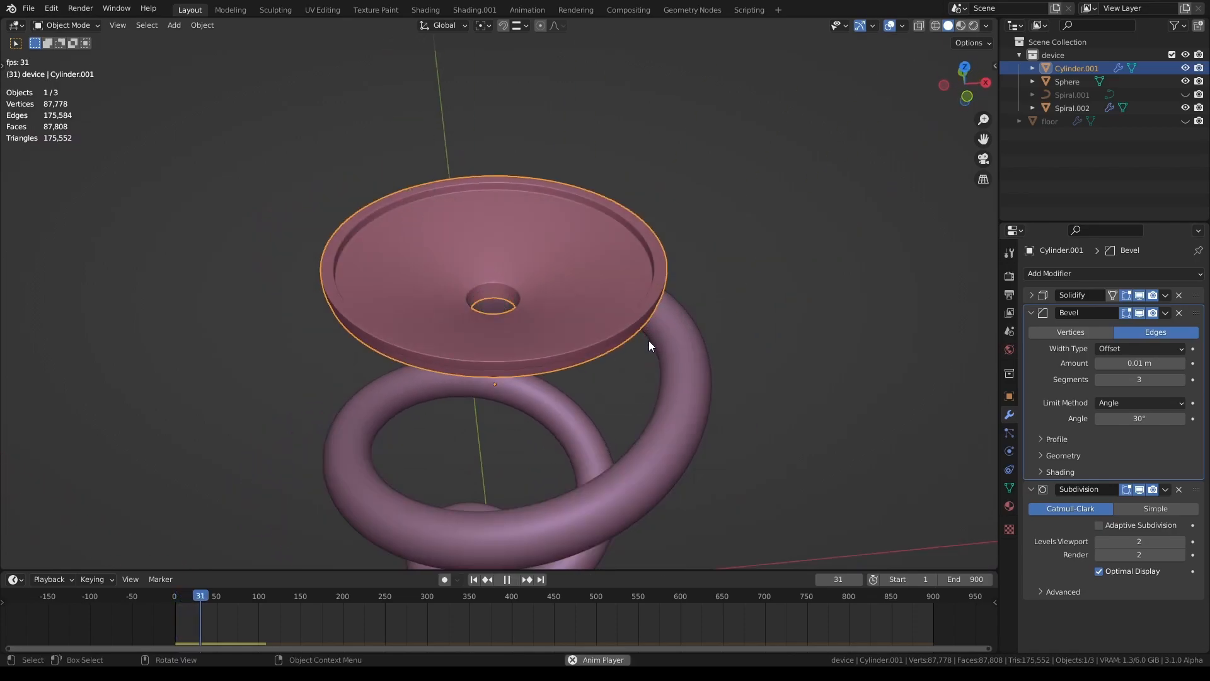
key(space)
key(shift+Left)
In top view, move the ball outward toward the funnel's rim, mostly along negative X
key(KP_7)
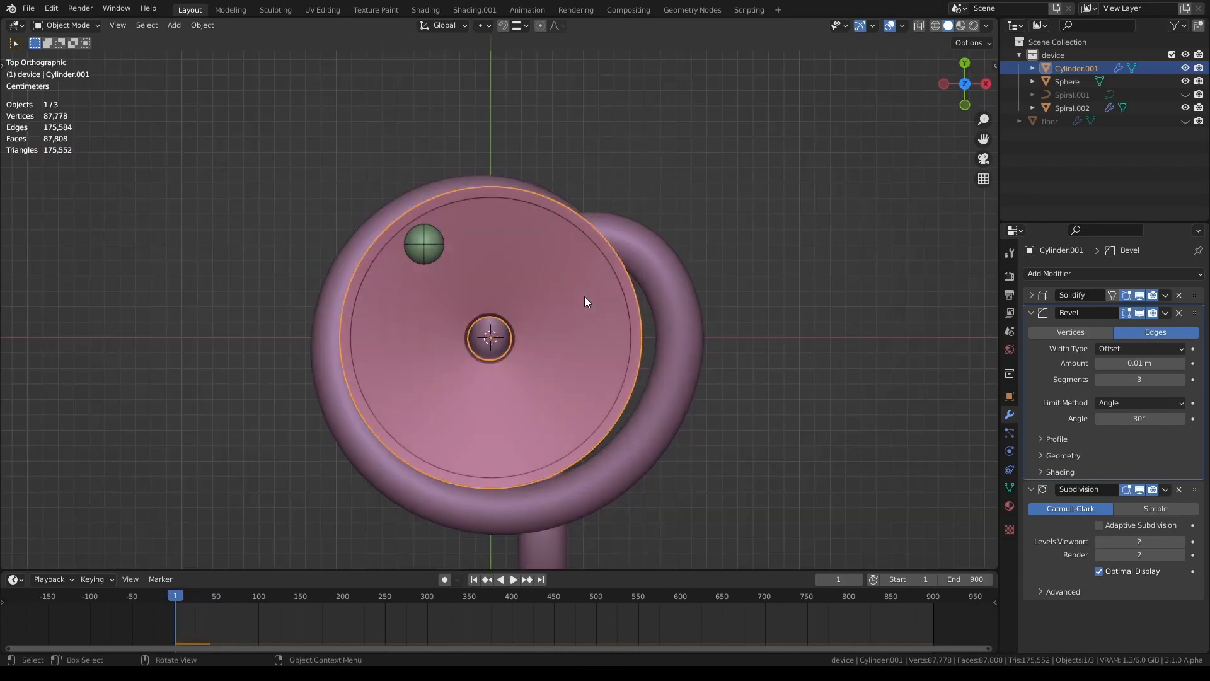
scroll(577, 296, up, 3)
click(374, 213)
key(g)
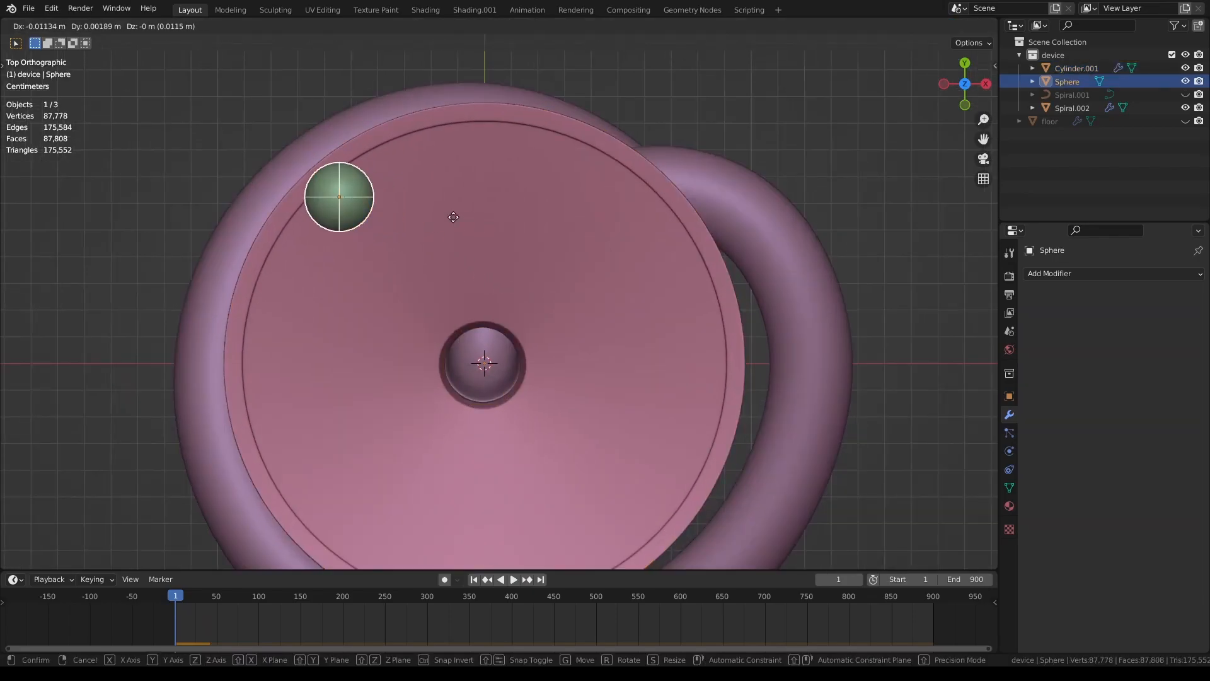
click(436, 214)
Replay the simulation from the ball's shifted start position and return to the first frame
scroll(505, 297, down, 3)
middle_drag(505, 303, 523, 231)
key(space)
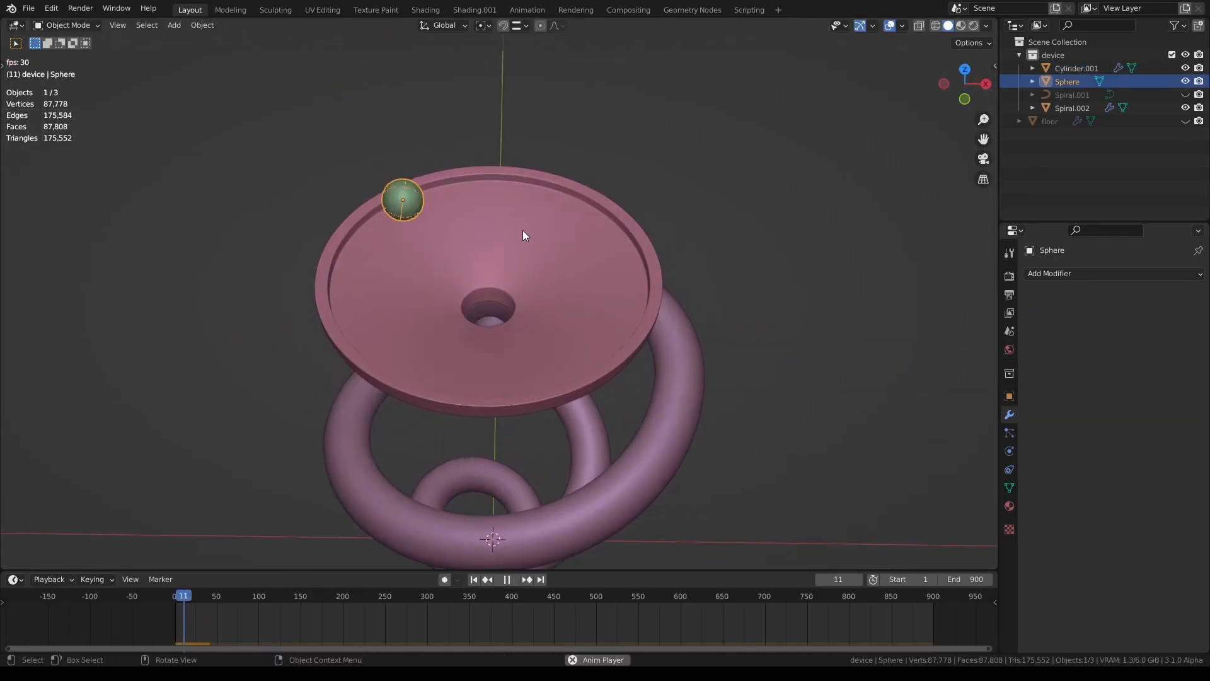
key(space)
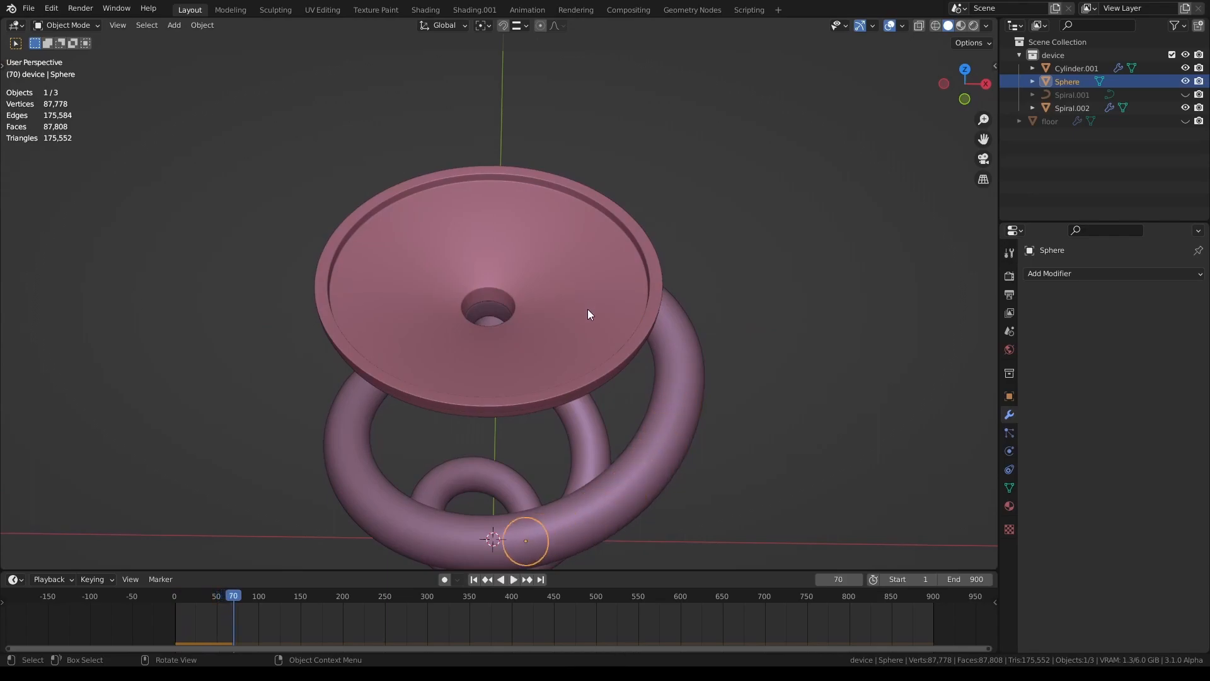
key(shift+Left)
Add a Force type force field at the scene origin near the tube's lower bend and show its physics settings
middle_drag(593, 347, 534, 283)
scroll(534, 284, down, 4)
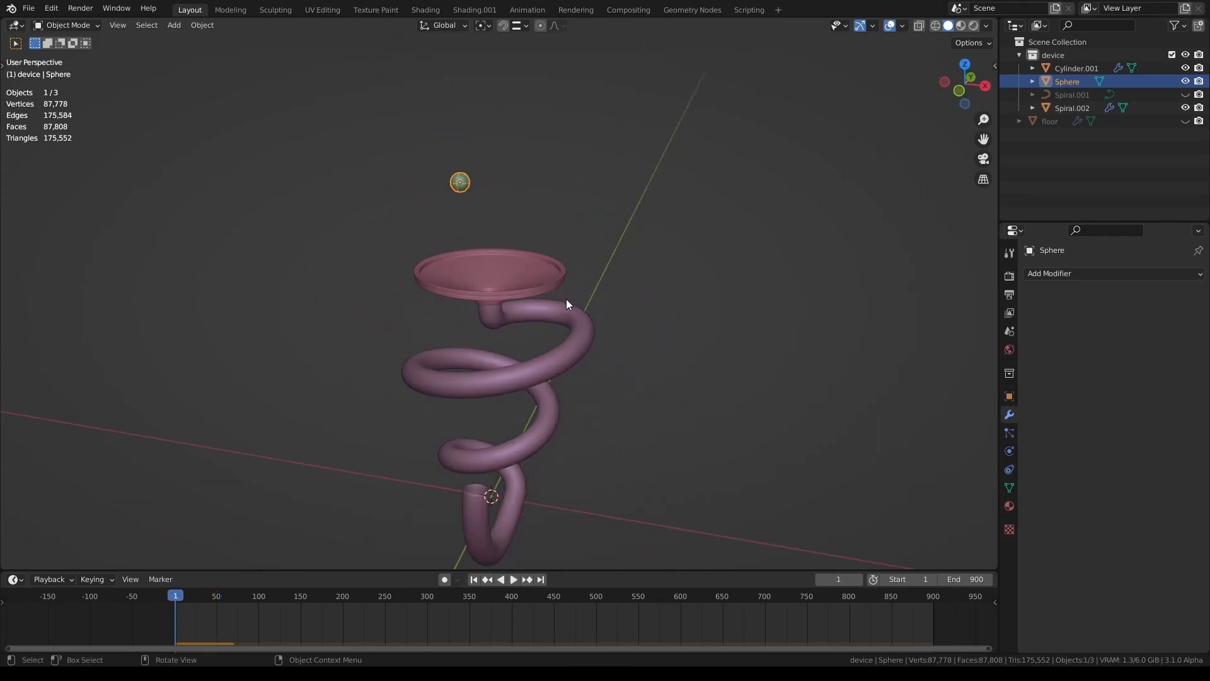
middle_drag(606, 311, 501, 279)
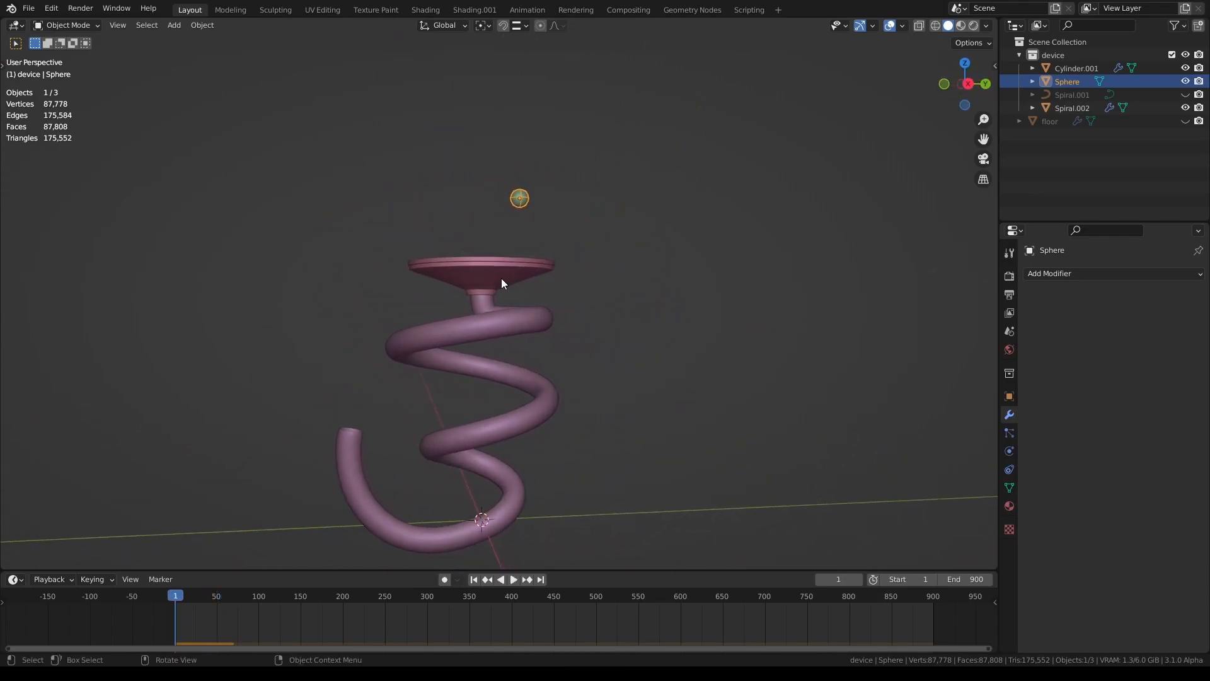
middle_drag(591, 400, 687, 375)
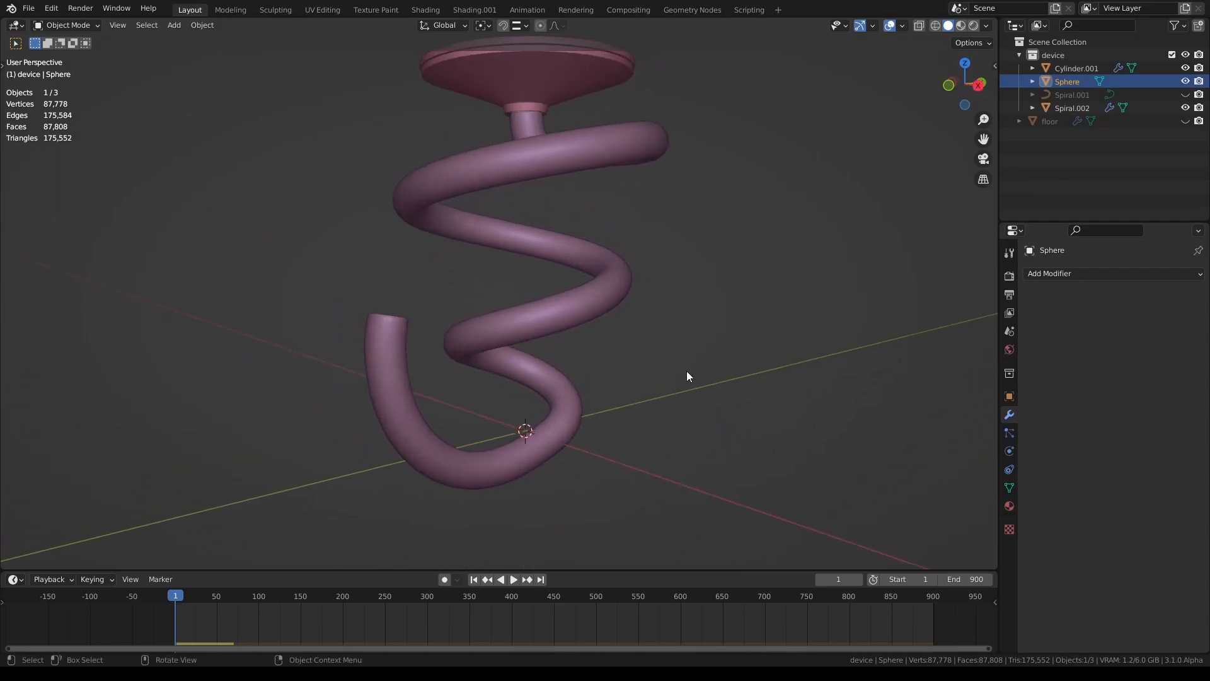
key(shift+a)
click(741, 377)
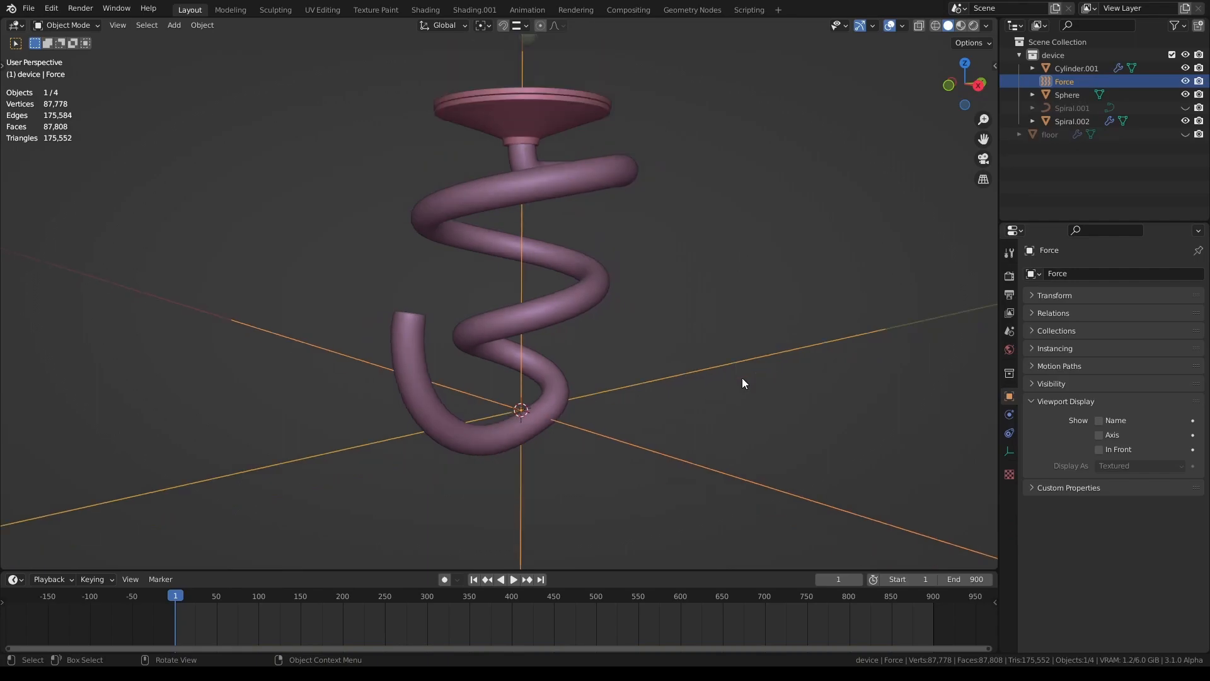
click(1010, 415)
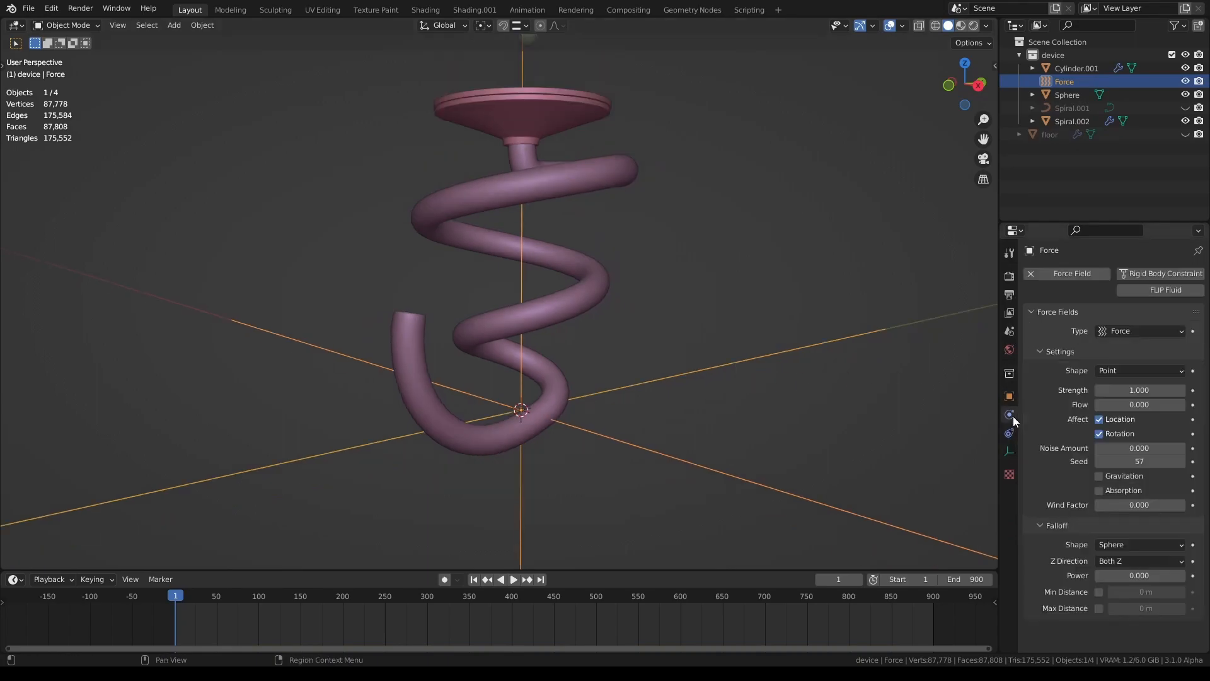
Set the force field's shape to Plane, its Z direction to -Z, and its falloff shape to Tube
click(1135, 370)
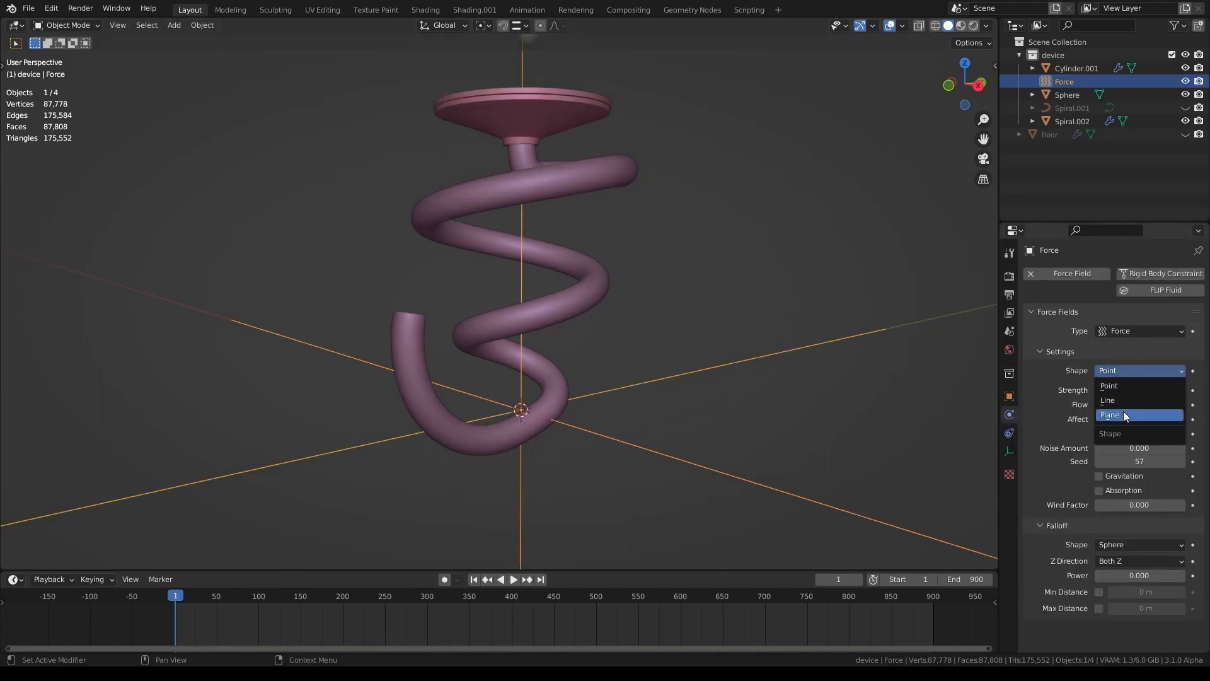
click(1123, 411)
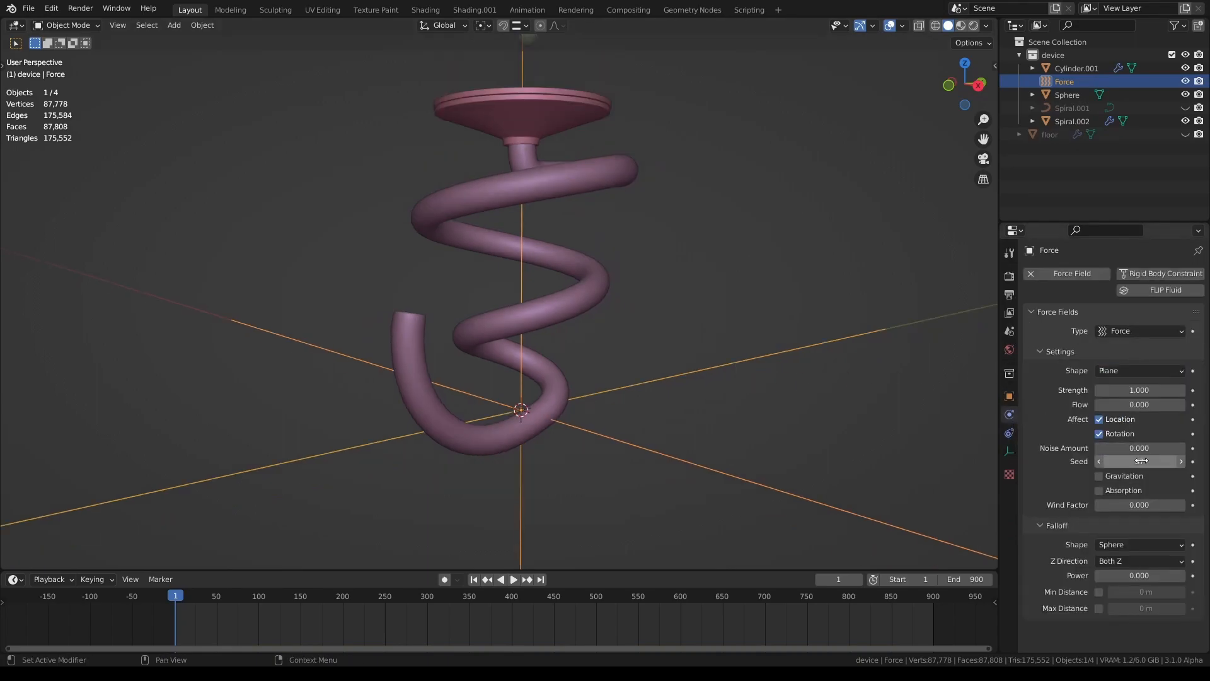
click(1115, 562)
click(1116, 603)
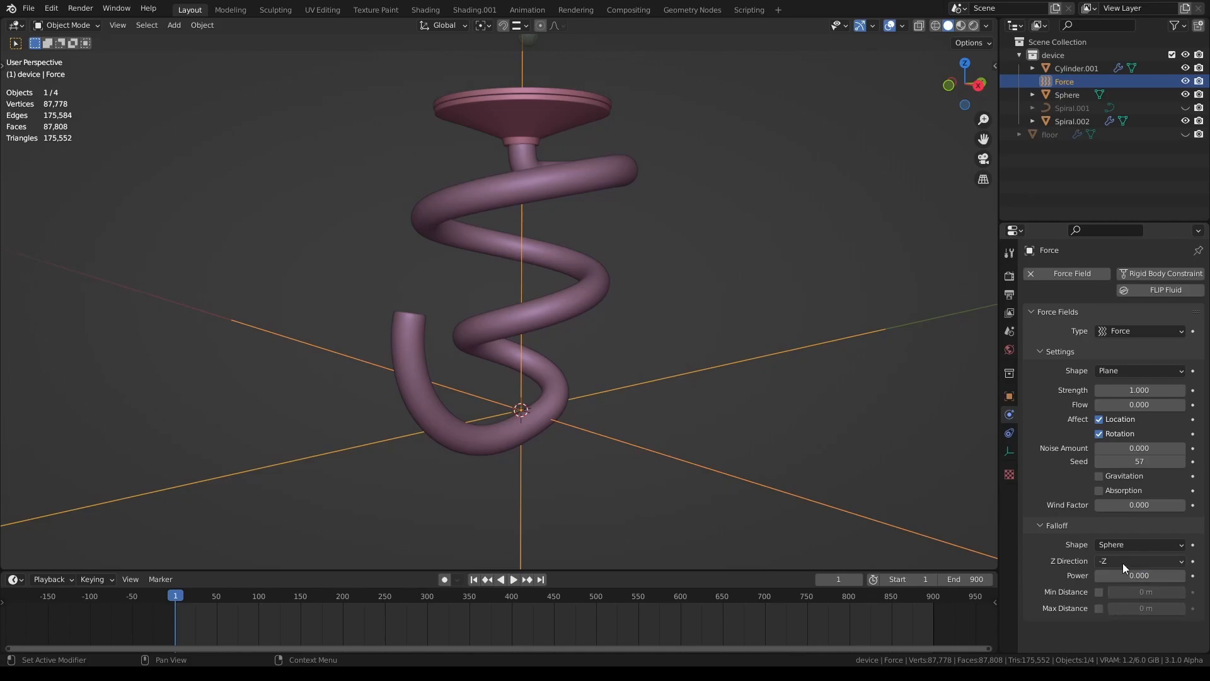
click(1125, 545)
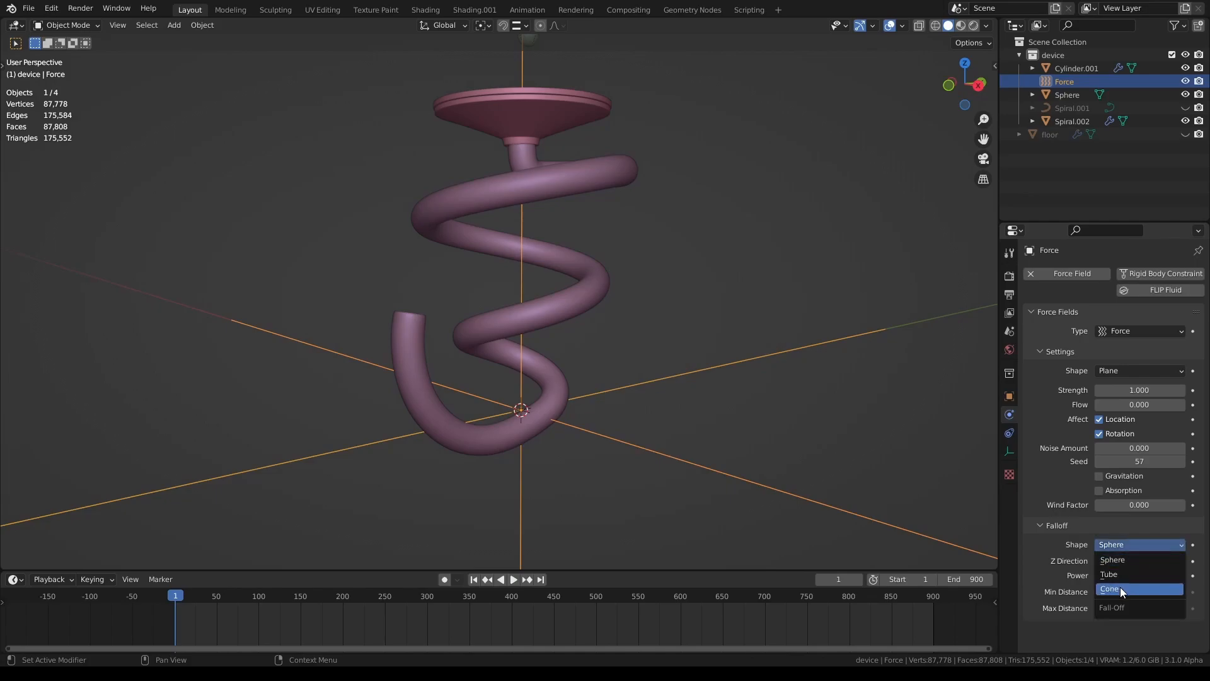
click(1121, 575)
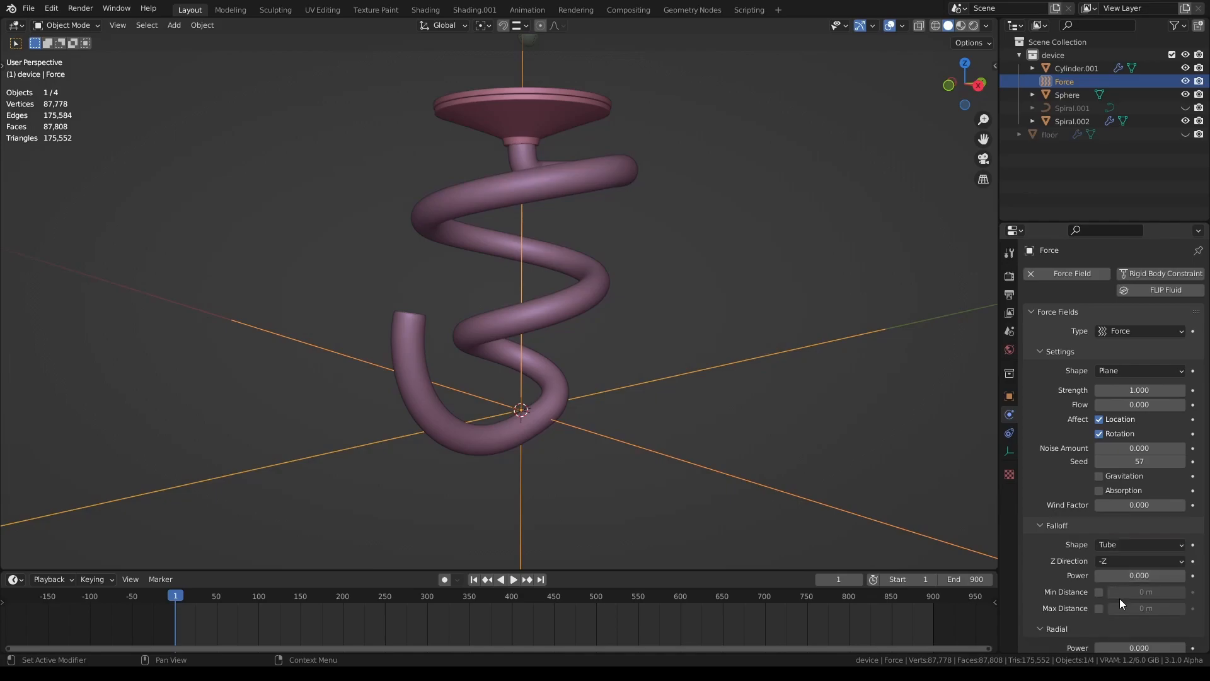
Enable the radial maximum for the force field's falloff and set its distance to 0.07
scroll(1120, 598, down, 3)
click(1099, 625)
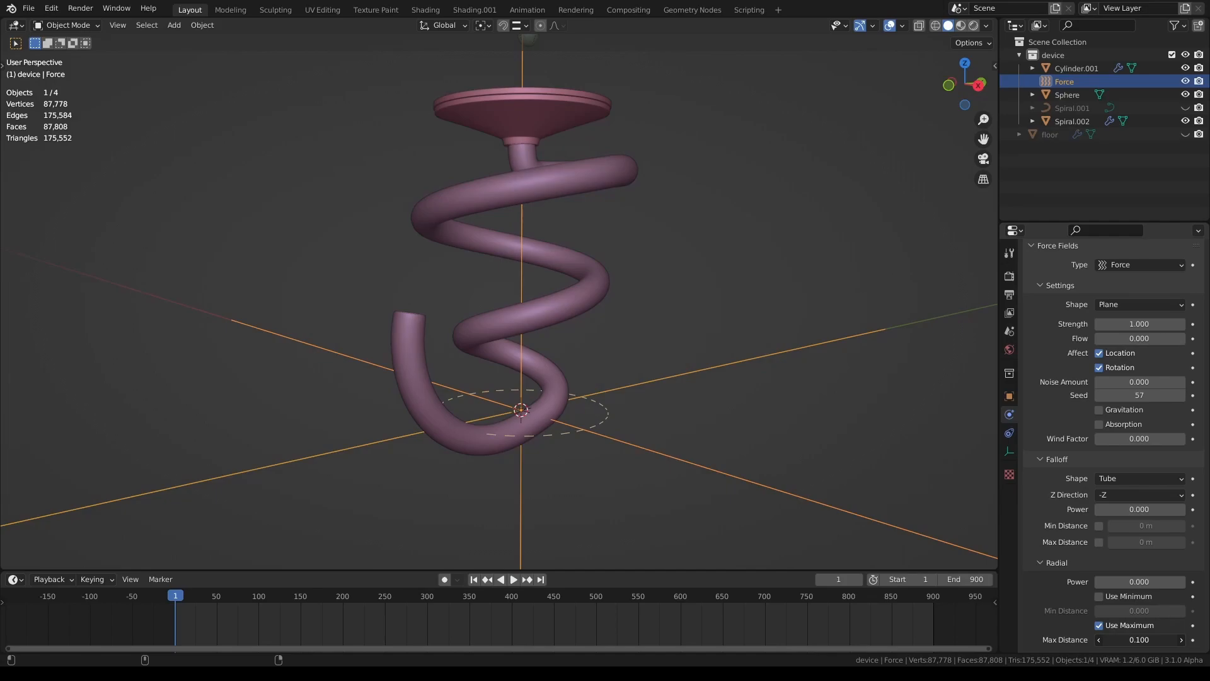
click(1099, 640)
Rotate the force field about the global X axis until its circle stands nearly upright across the tube
middle_drag(610, 429, 608, 393)
key(r)
key(x)
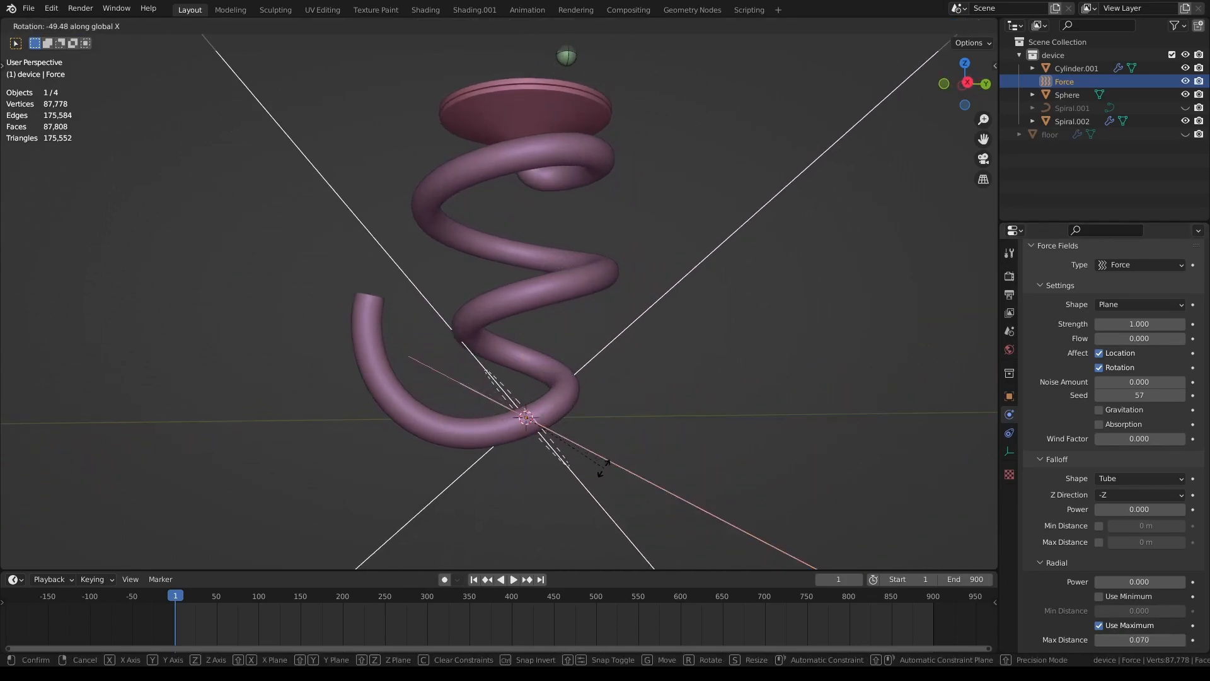
click(557, 475)
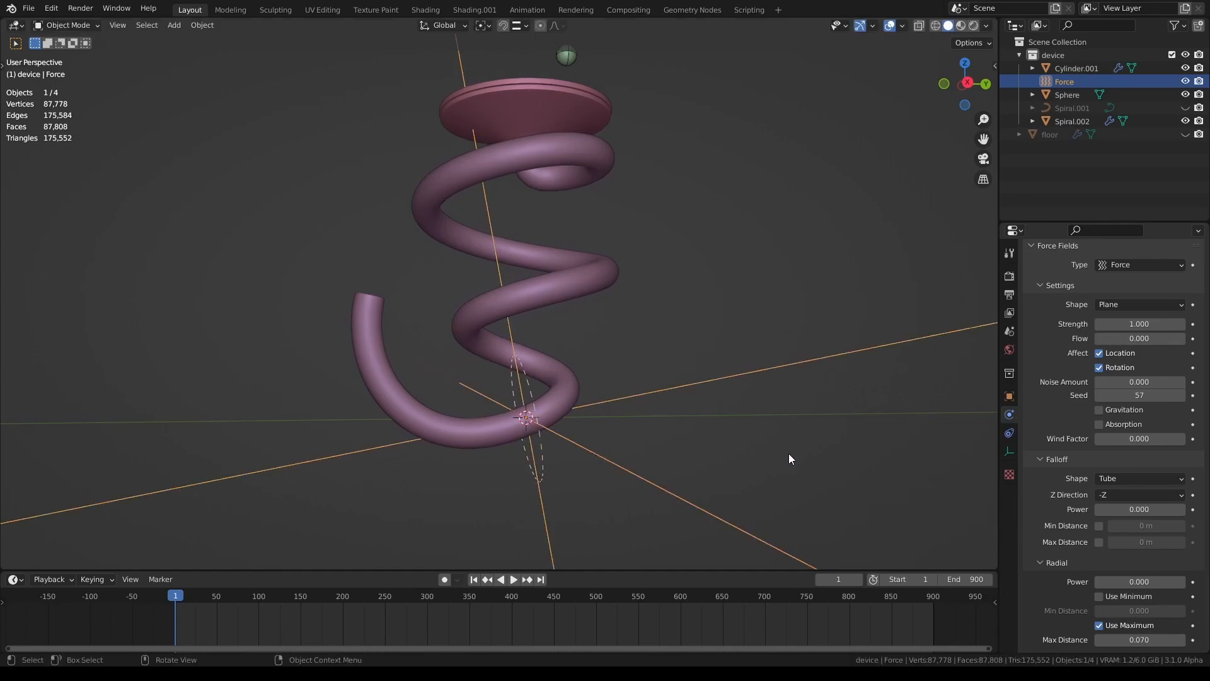
Set the force field's radial maximum distance to 0.03 and move the field into the tube's lower bend
drag(1111, 639, 1065, 639)
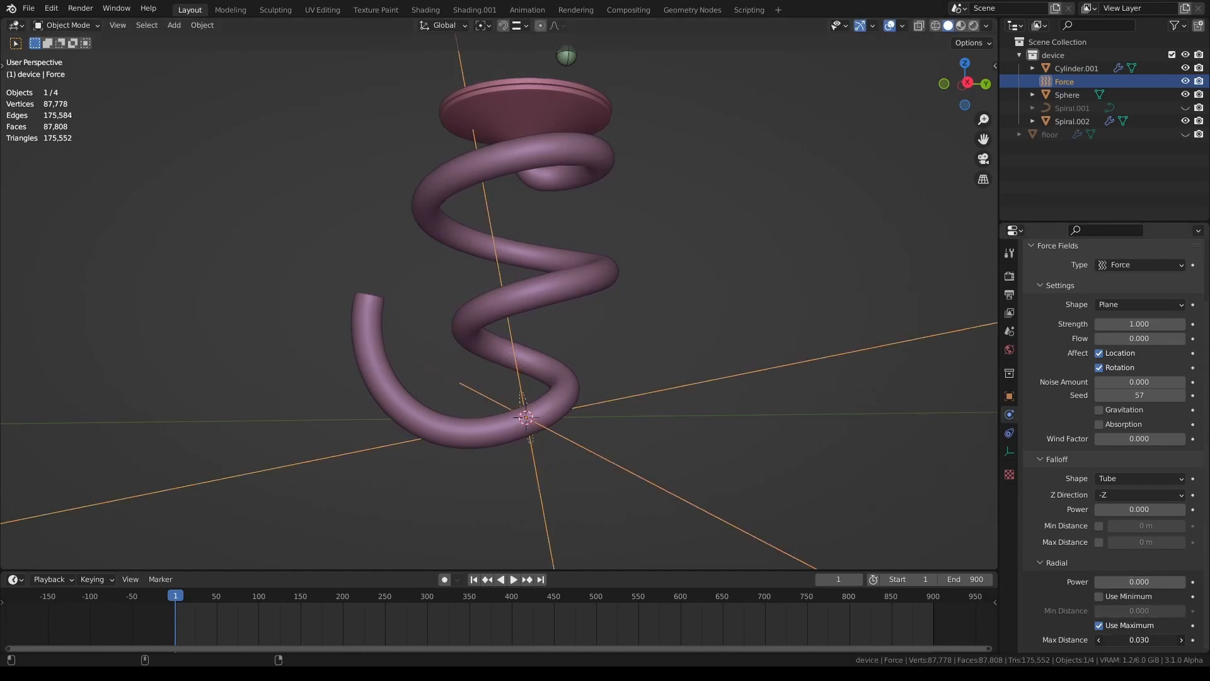
scroll(699, 478, up, 2)
shift+middle_drag(679, 446, 692, 274)
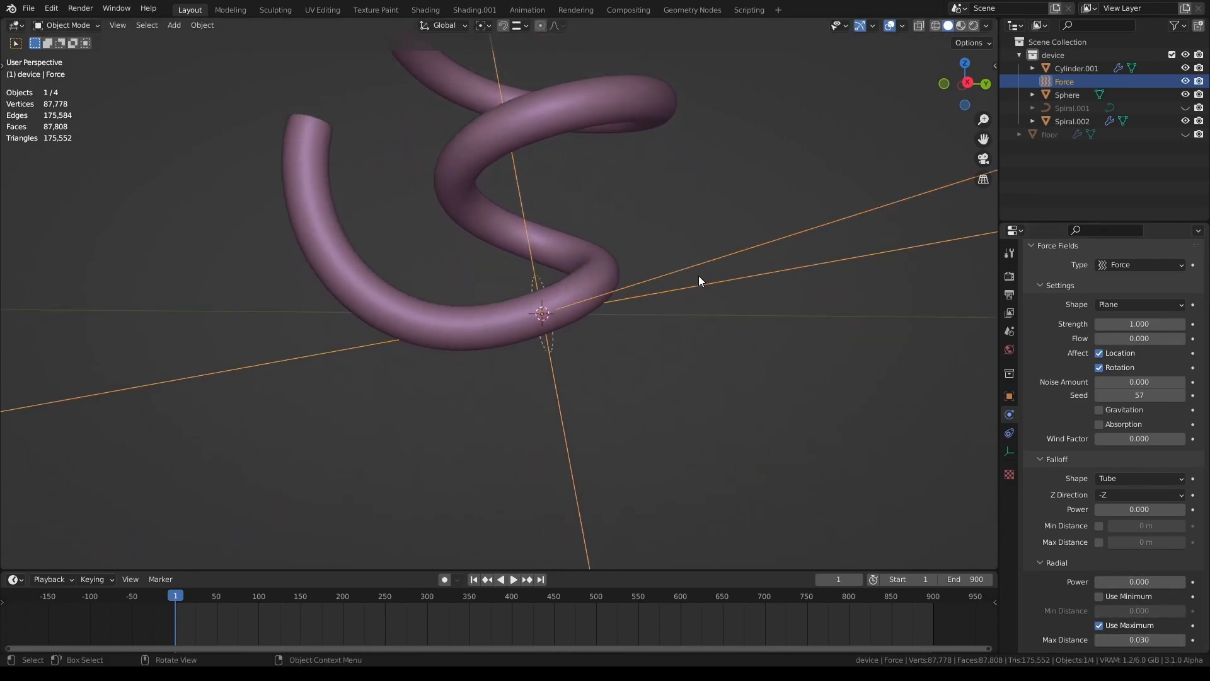
scroll(699, 278, down, 11)
scroll(600, 309, up, 11)
middle_drag(569, 343, 657, 384)
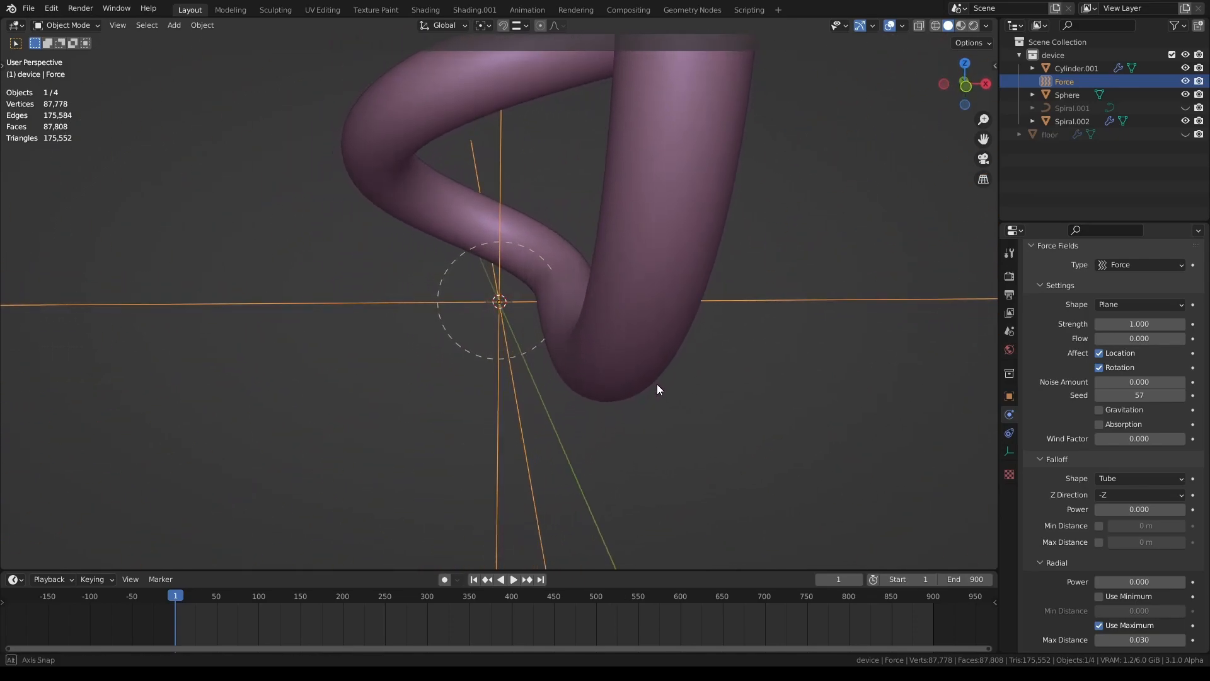
key(g)
click(730, 369)
Reduce the force field's radial maximum distance to 0.02 and recentre the field inside the tube
middle_drag(730, 368, 894, 440)
drag(1143, 639, 1131, 640)
middle_drag(621, 321, 618, 292)
key(g)
click(618, 297)
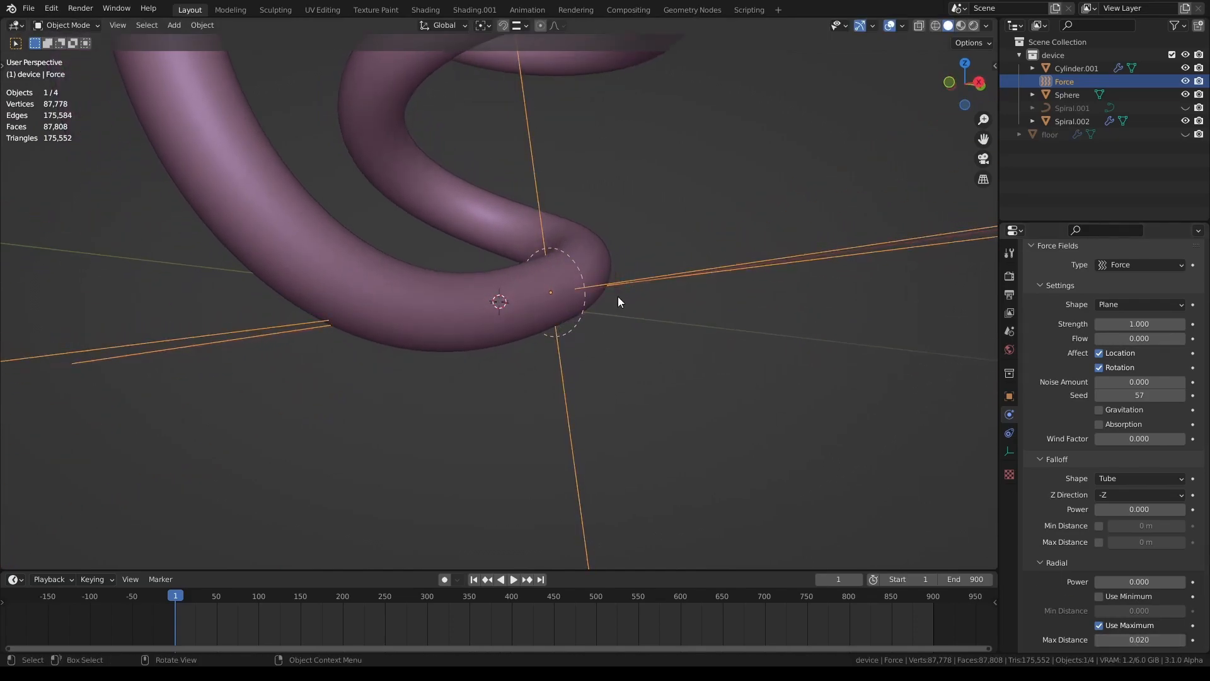
Try a radial minimum distance of 0.03 on the force field, leave the minimum disabled, and save the file
click(1115, 596)
mouse_move(1123, 608)
mouse_down()
mouse_move(1172, 609)
mouse_move(1128, 609)
mouse_up()
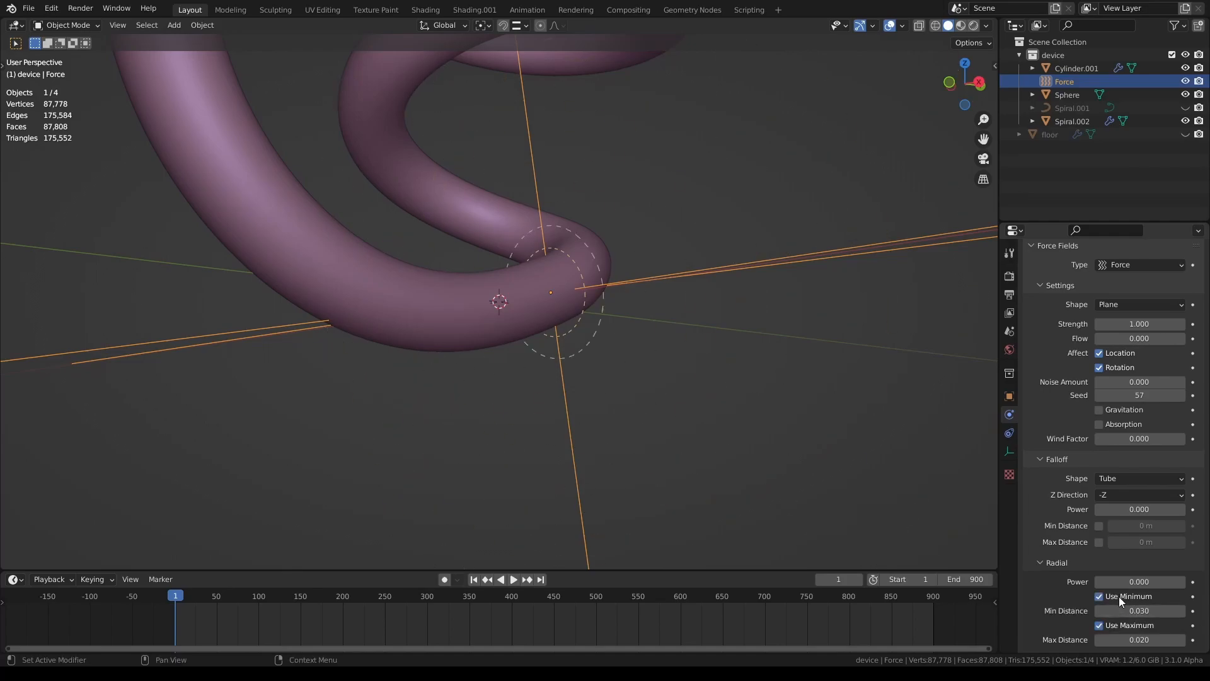
scroll(691, 404, down, 3)
middle_drag(537, 320, 530, 352)
key(ctrl+s)
Set the force field's strength to 1000
click(1139, 324)
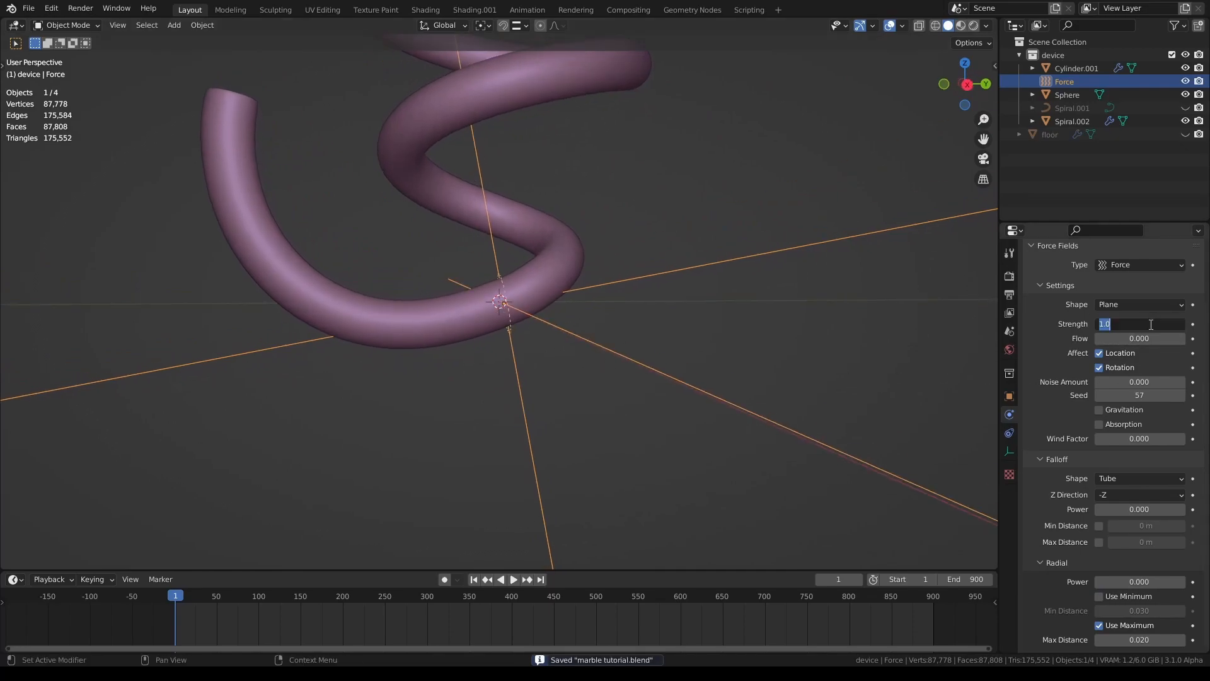
text(1000)
key(Return)
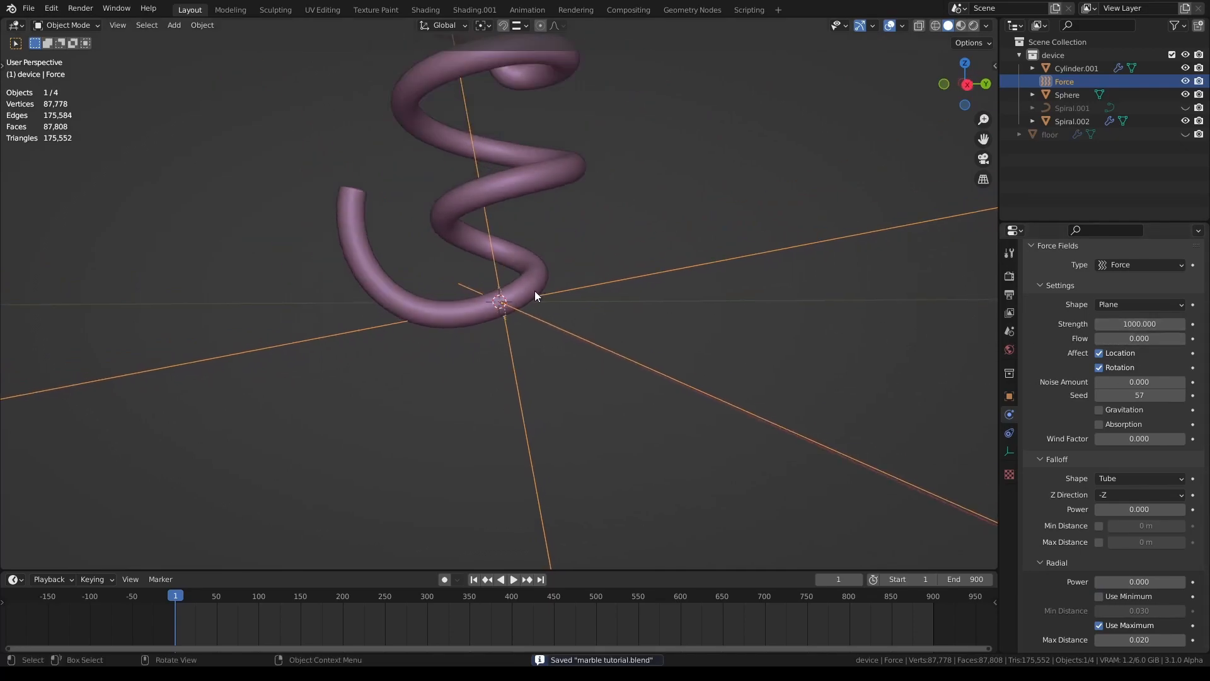
Replay the simulation in X-ray display to check how the force field pushes the ball, and return to the first frame
scroll(555, 308, down, 5)
key(space)
middle_drag(550, 343, 549, 376)
click(915, 27)
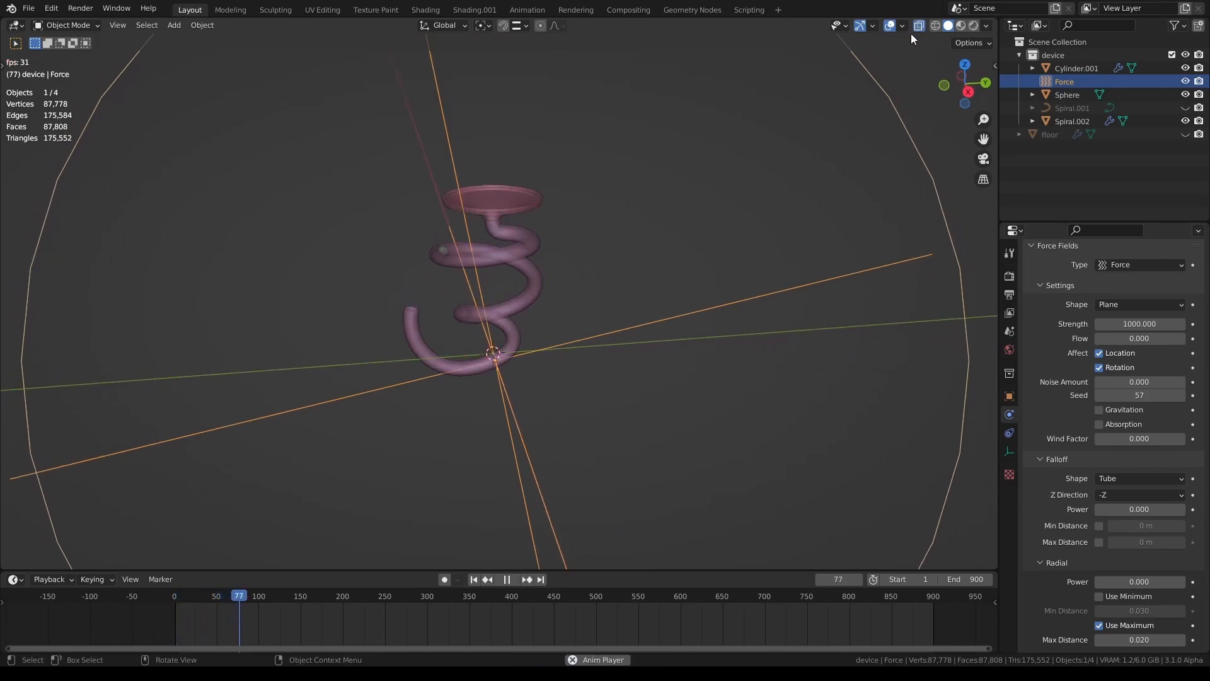
scroll(589, 312, up, 1)
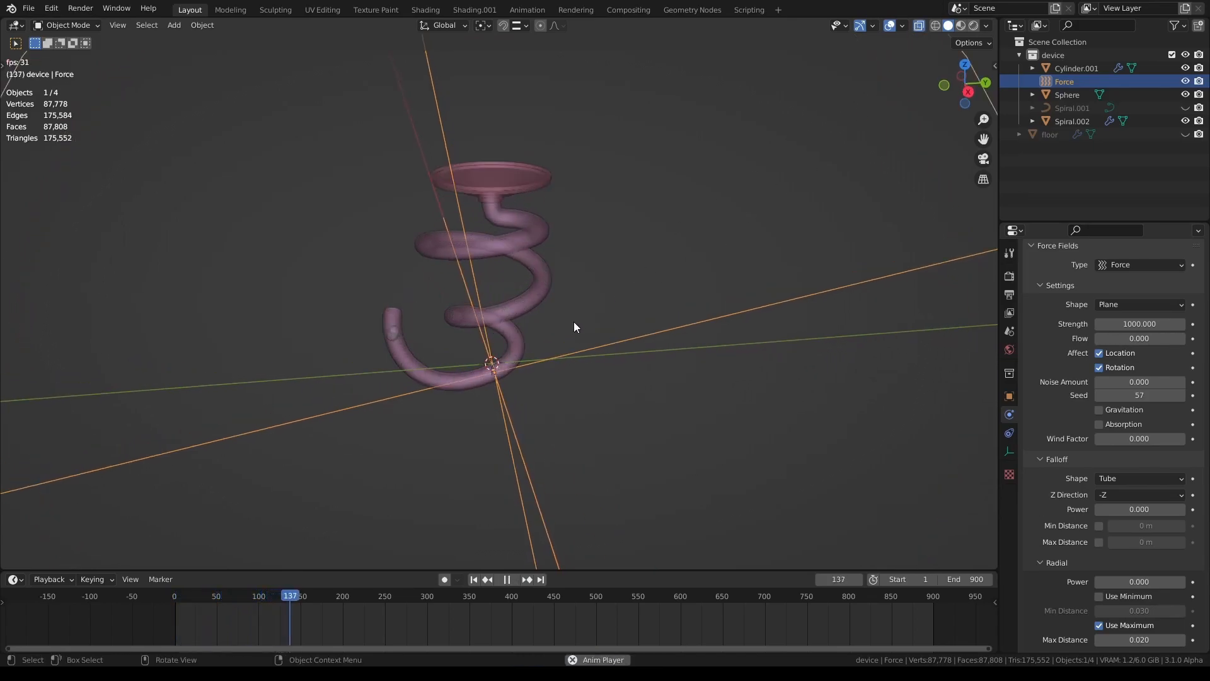
scroll(569, 440, up, 1)
key(space)
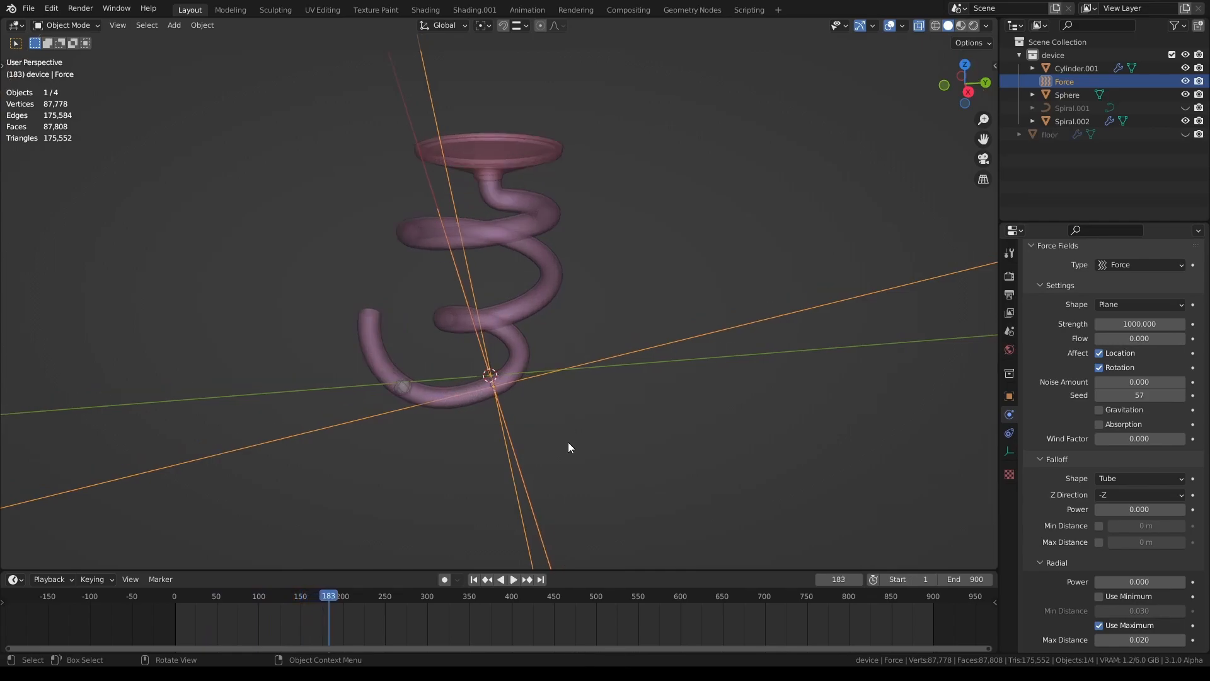
key(shift+Left)
Raise the force field's strength to 5000, replay the simulation, and return to the first frame
click(1122, 323)
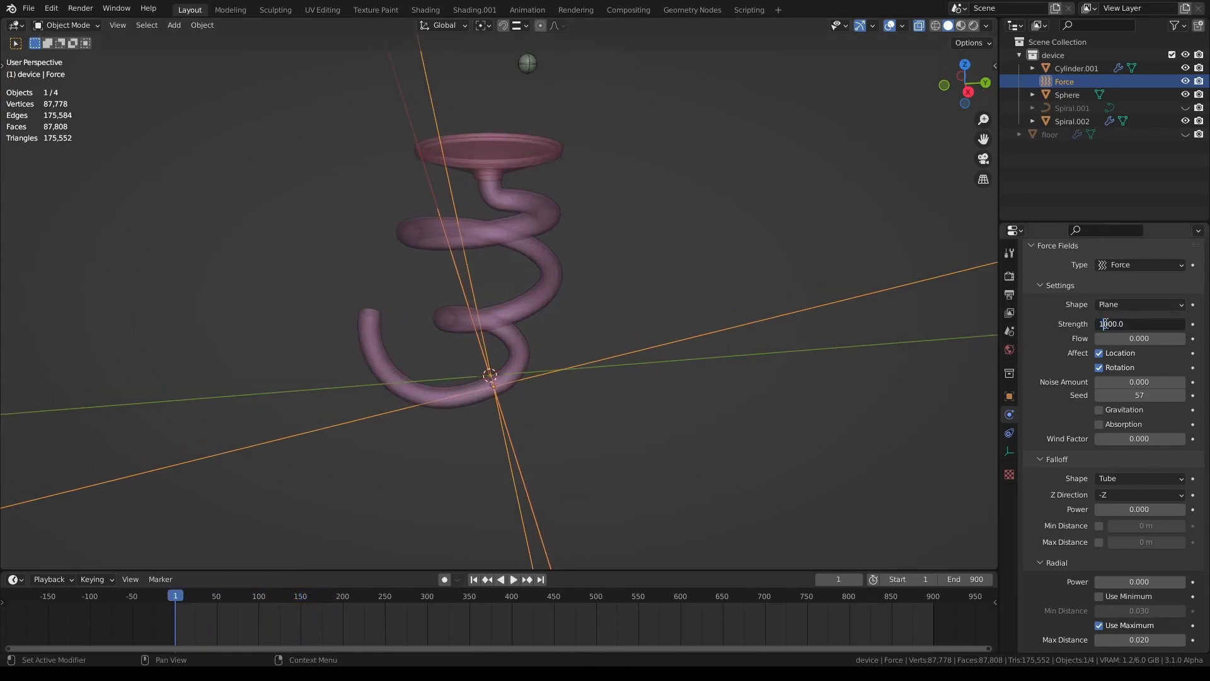
text(5000.0)
key(Return)
key(space)
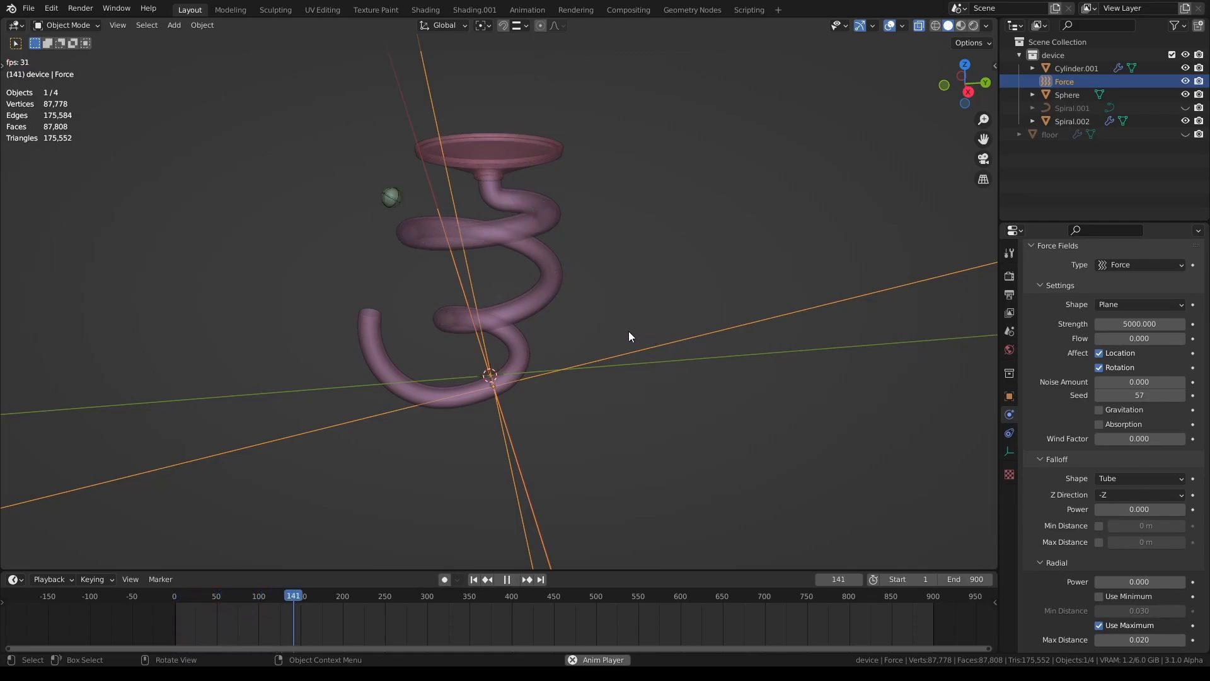
key(space)
key(shift+Left)
Try a force field strength of 6000 in a replay and return to the first frame
click(1129, 325)
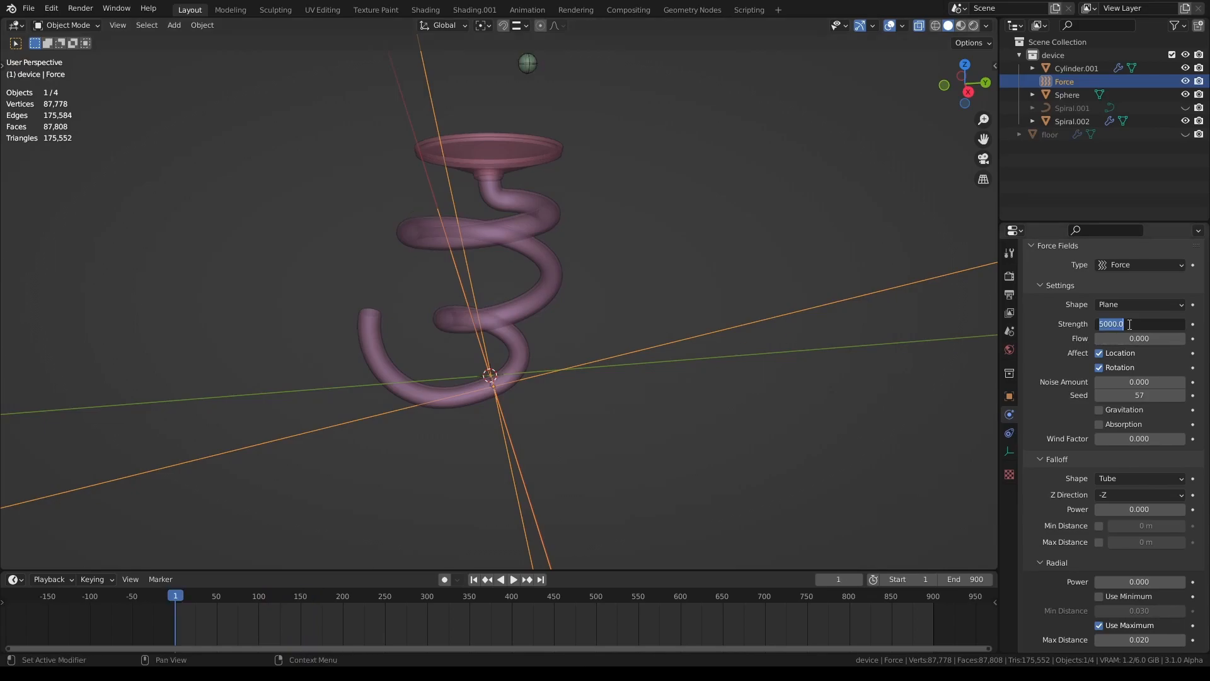
text(6000)
key(Return)
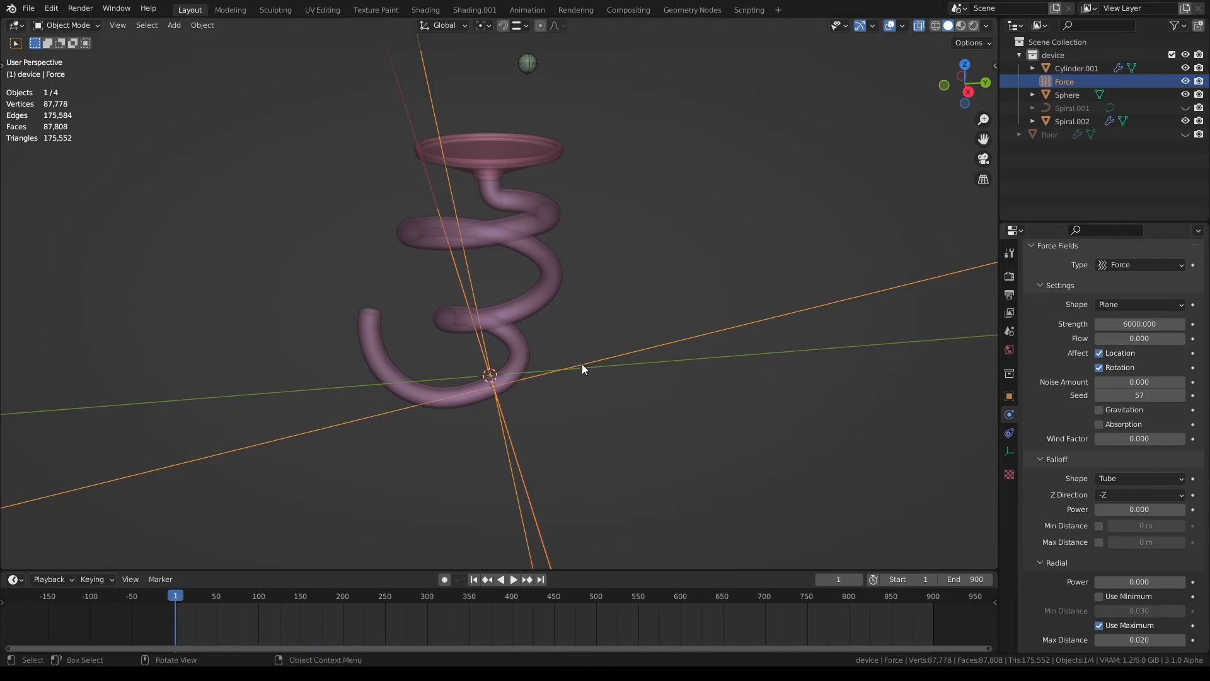
key(space)
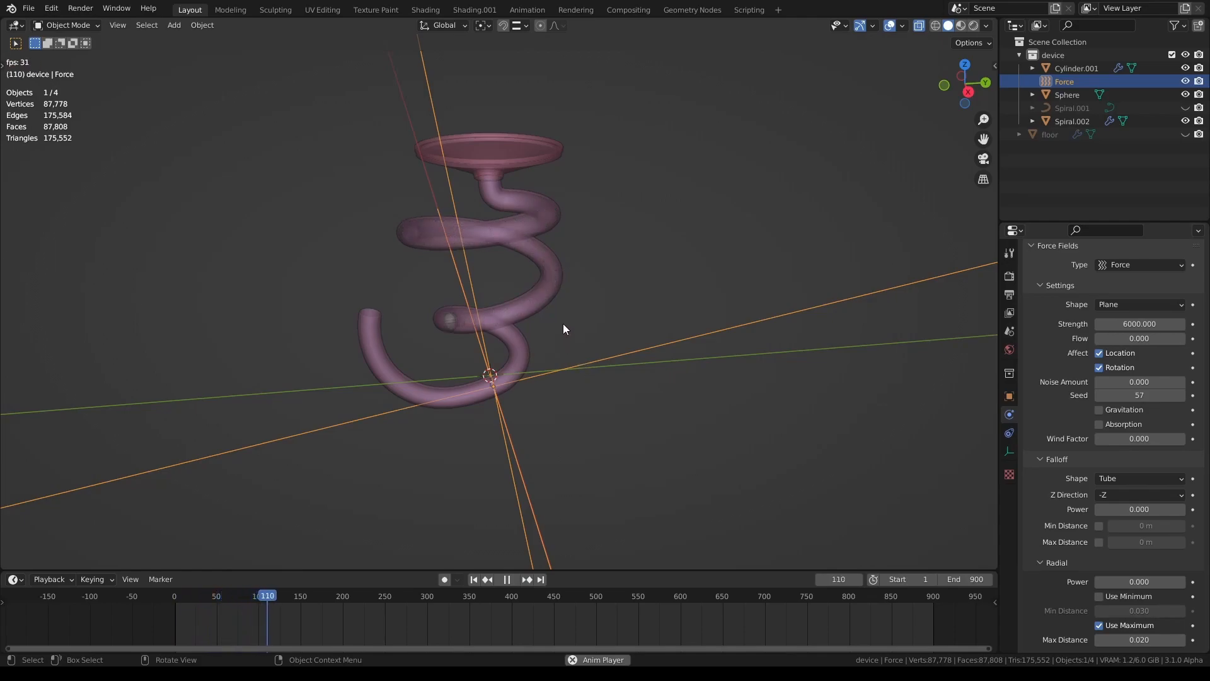
key(space)
key(shift+Left)
Set the force field's strength to 6500
click(1126, 323)
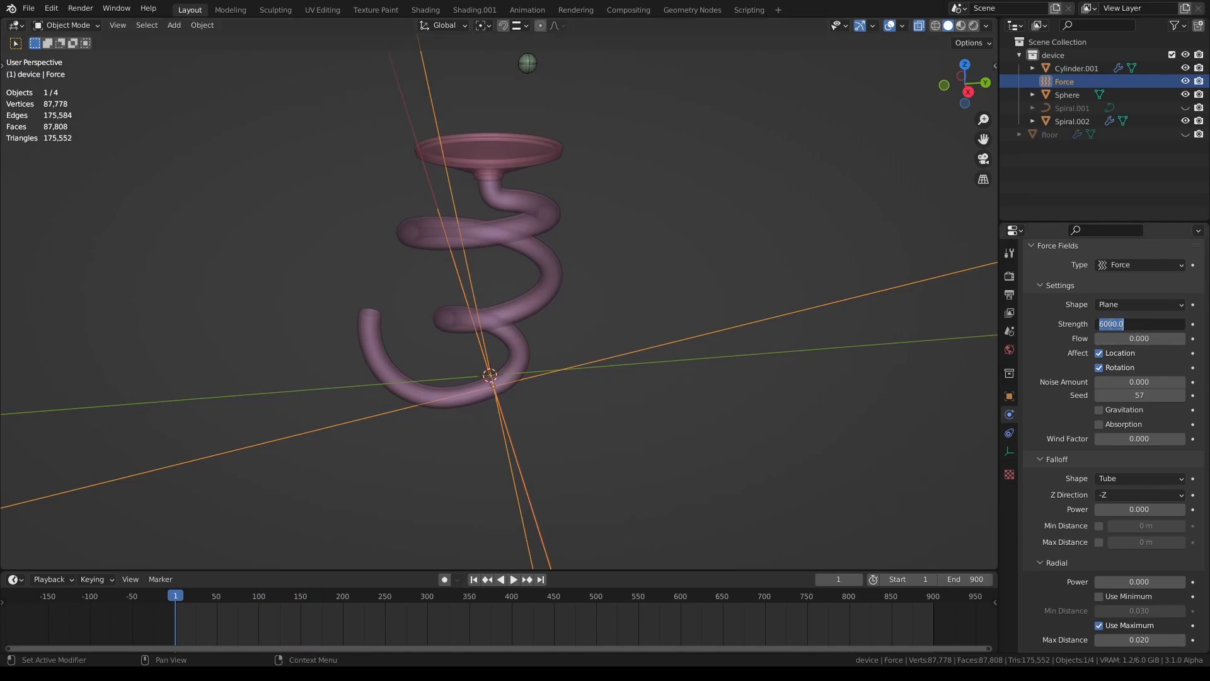
text(5)
key(Return)
Replay the simulation to check the ball's path through the tube and back to the funnel, and return to the first frame
shift+middle_drag(627, 306, 632, 349)
middle_drag(631, 349, 588, 349)
key(space)
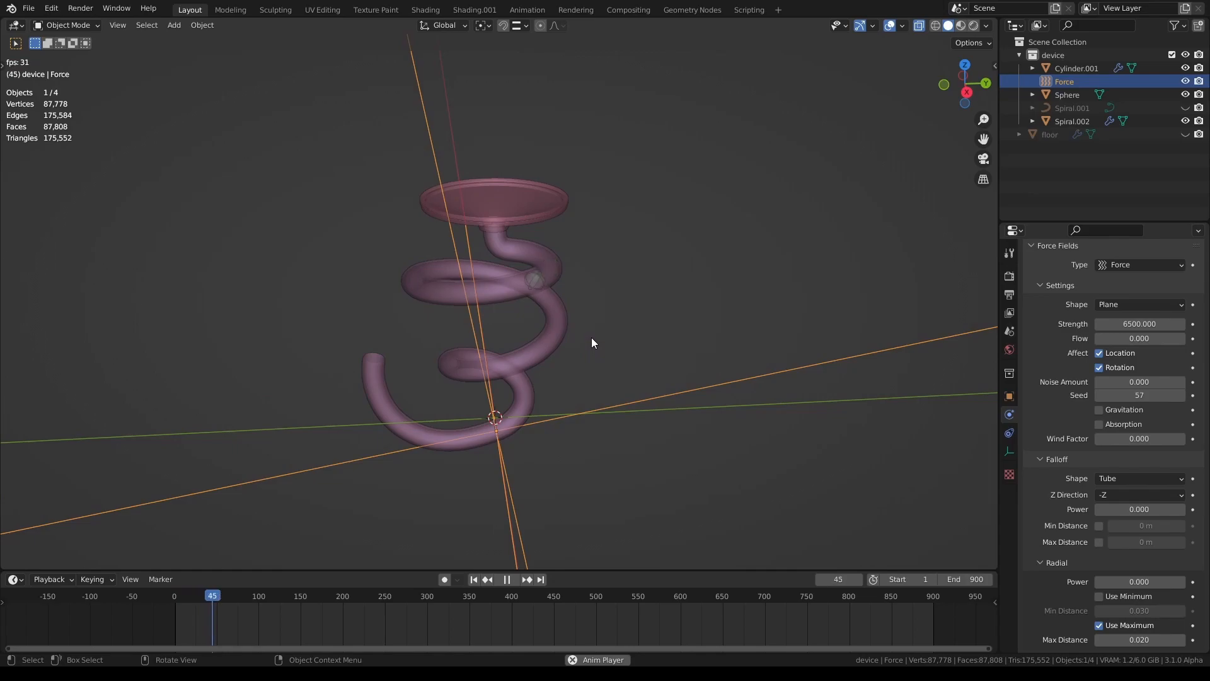
middle_drag(600, 293, 606, 275)
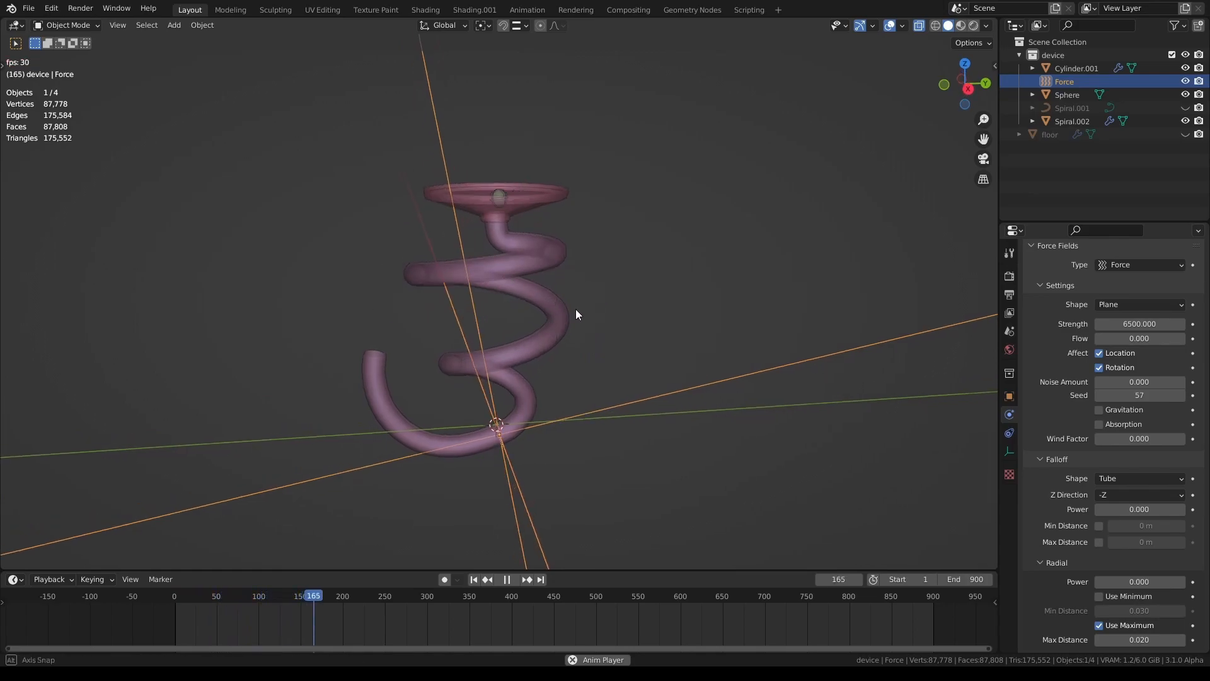
middle_drag(576, 305, 587, 350)
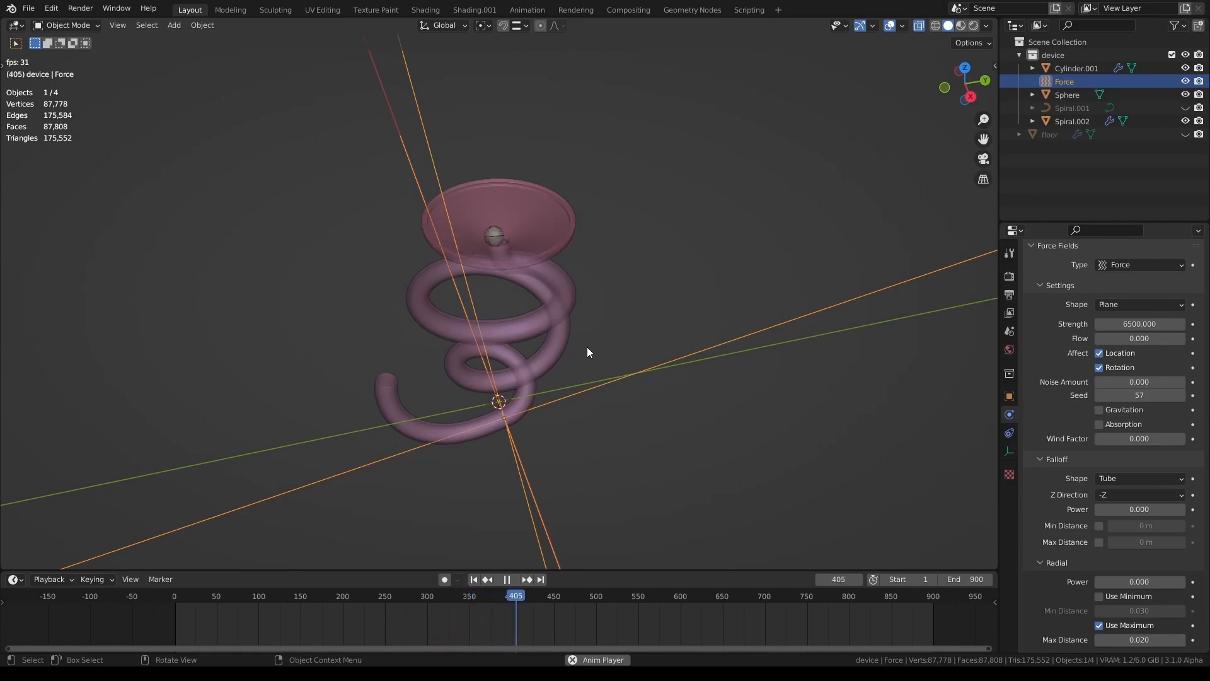
middle_drag(565, 334, 608, 347)
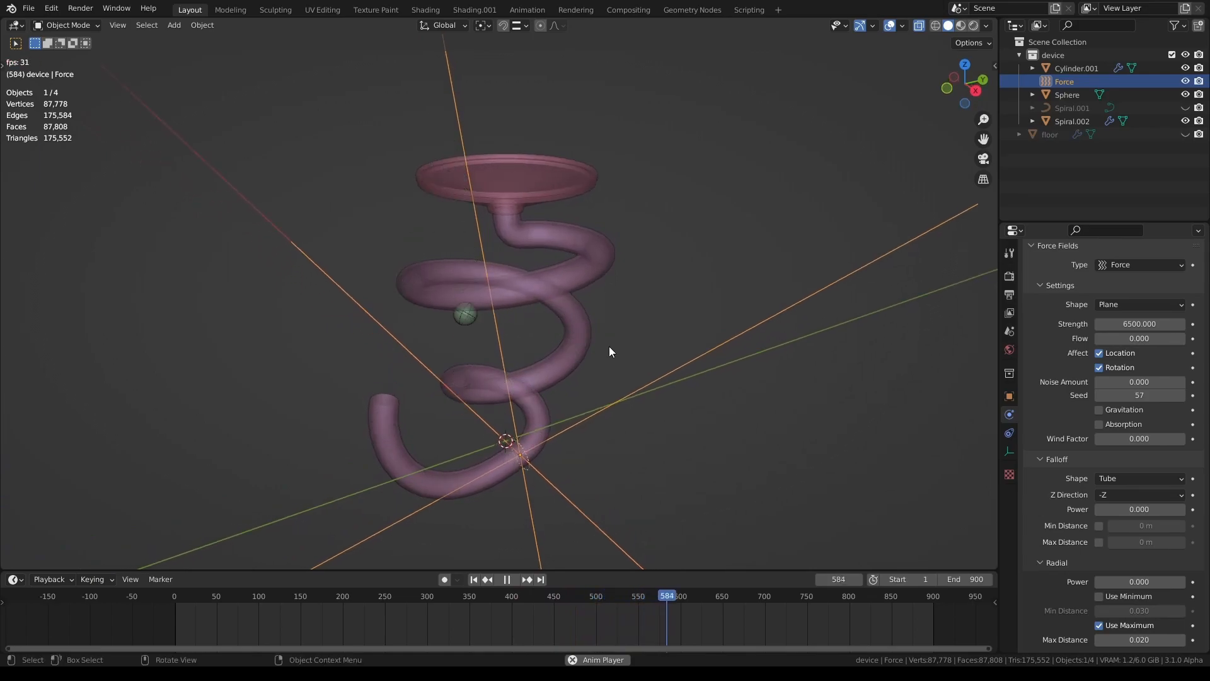
key(space)
middle_drag(609, 346, 569, 255)
key(shift+Left)
Edit the spiral tube's mesh by selecting the edge loop at its open lower end and moving it
scroll(519, 329, up, 3)
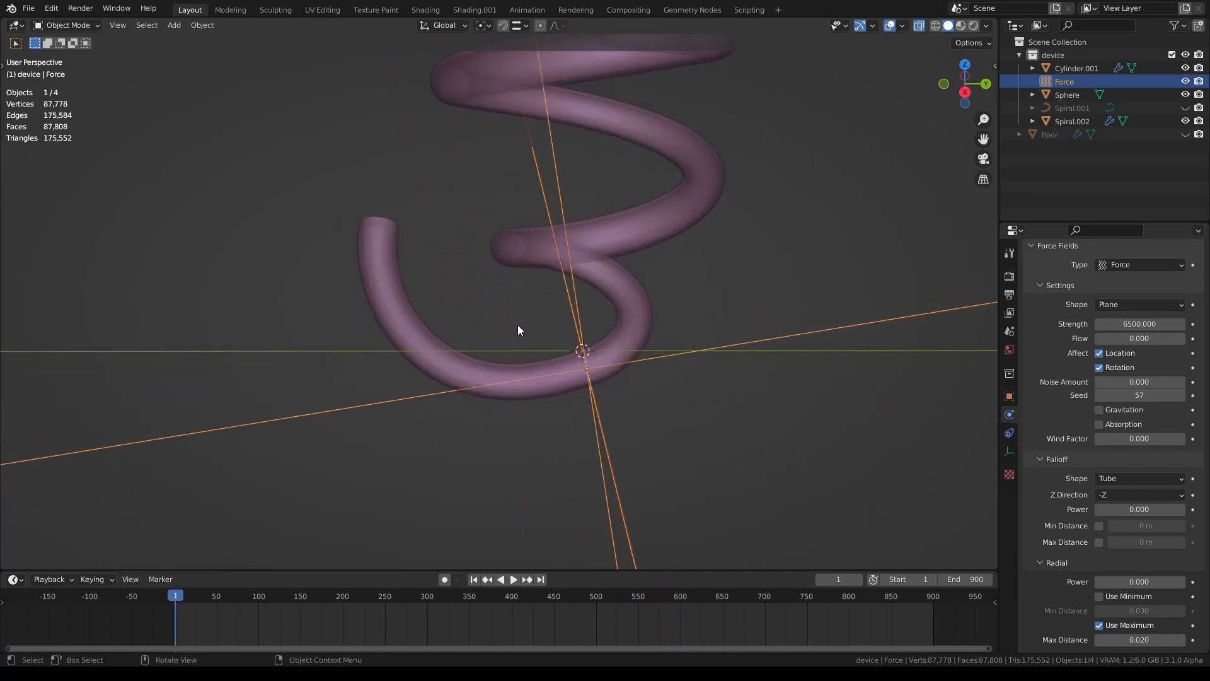
middle_drag(701, 345, 649, 382)
scroll(464, 424, up, 1)
click(379, 372)
key(Tab)
scroll(418, 387, up, 2)
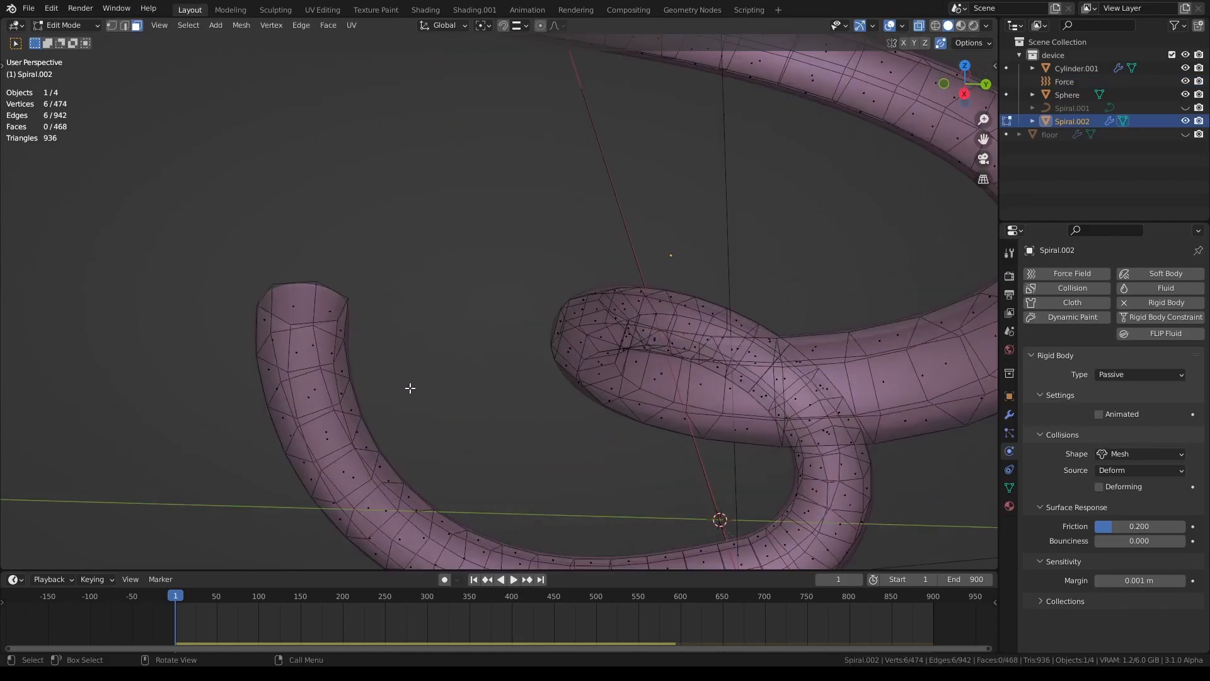
alt+click(308, 322)
key(g)
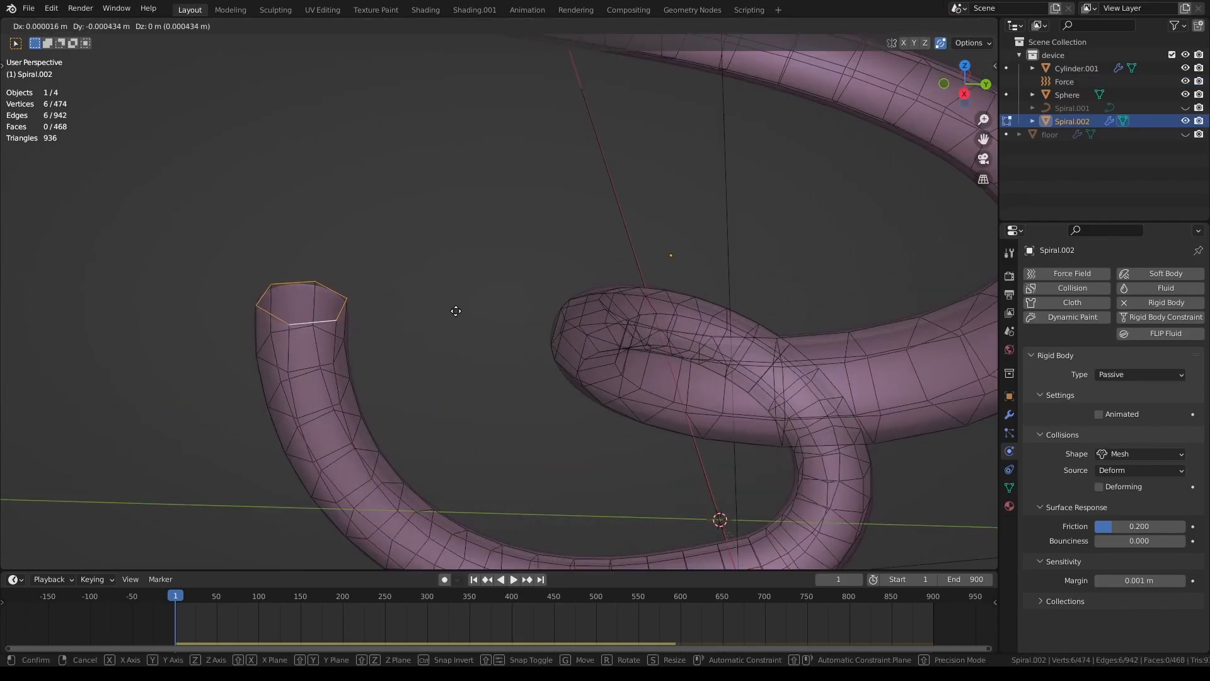
Place the slightly shifted end ring at the spiral tube's open lower end and return to object mode
click(453, 311)
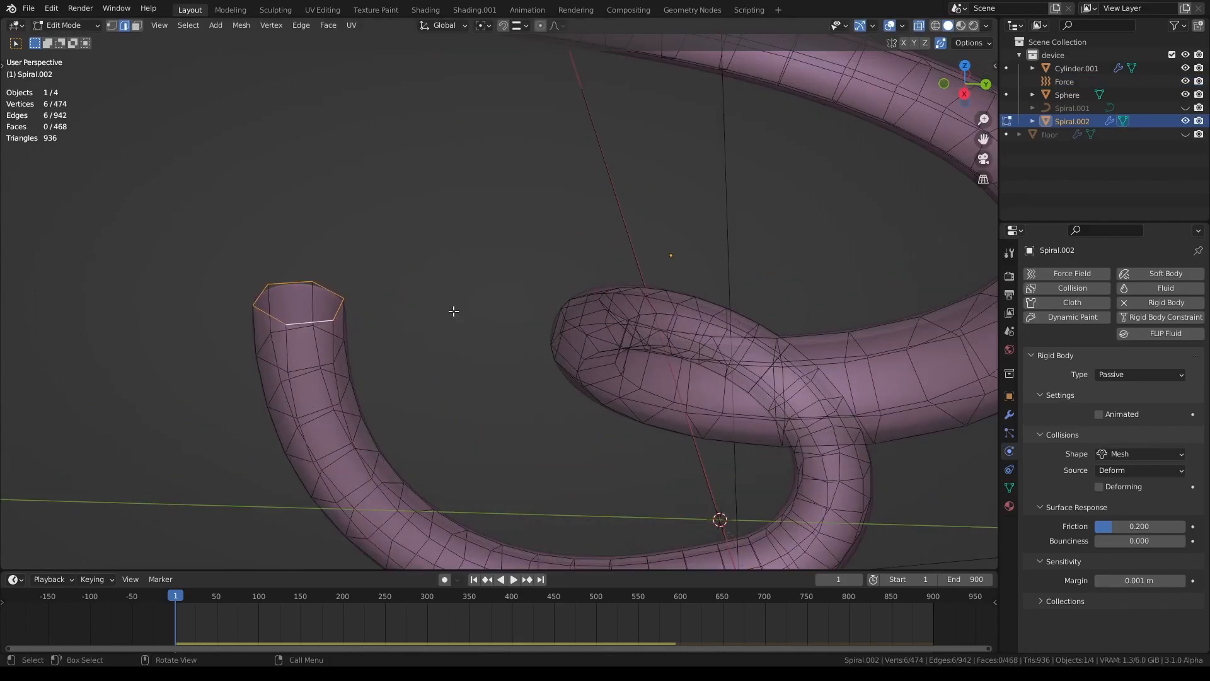
key(Tab)
middle_drag(452, 311, 714, 290)
scroll(649, 188, down, 5)
Play the marble simulation with nothing selected and X-ray display on, and return to frame 1
key(space)
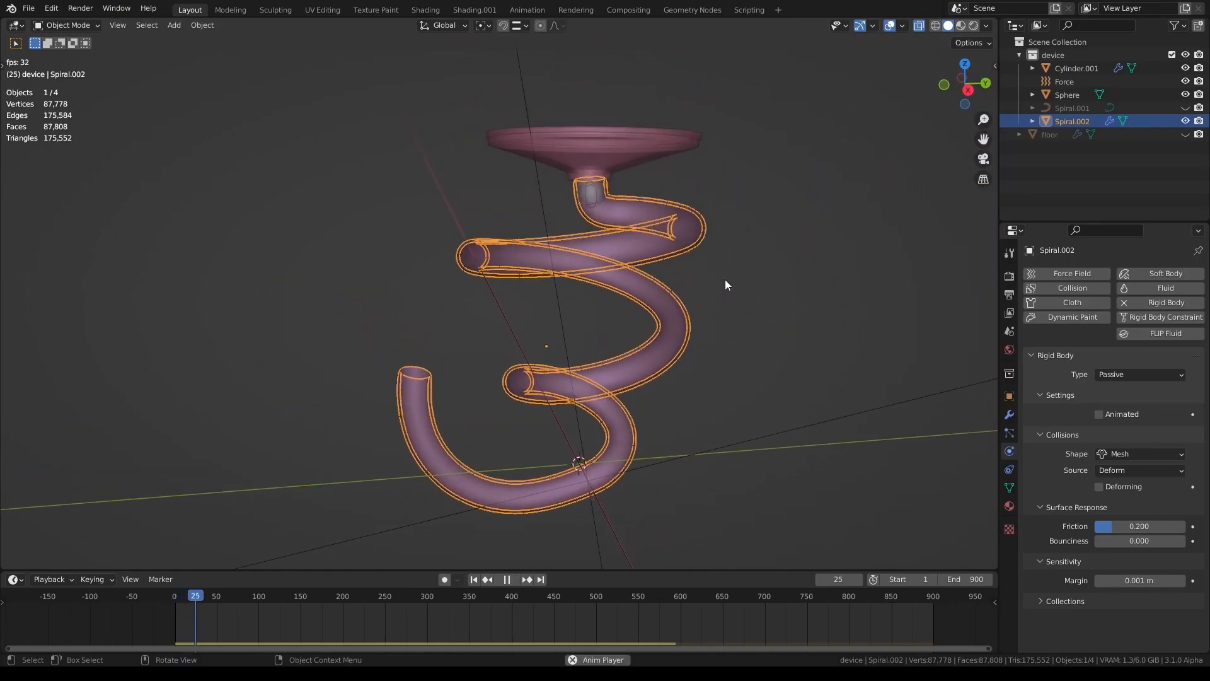
scroll(718, 309, down, 2)
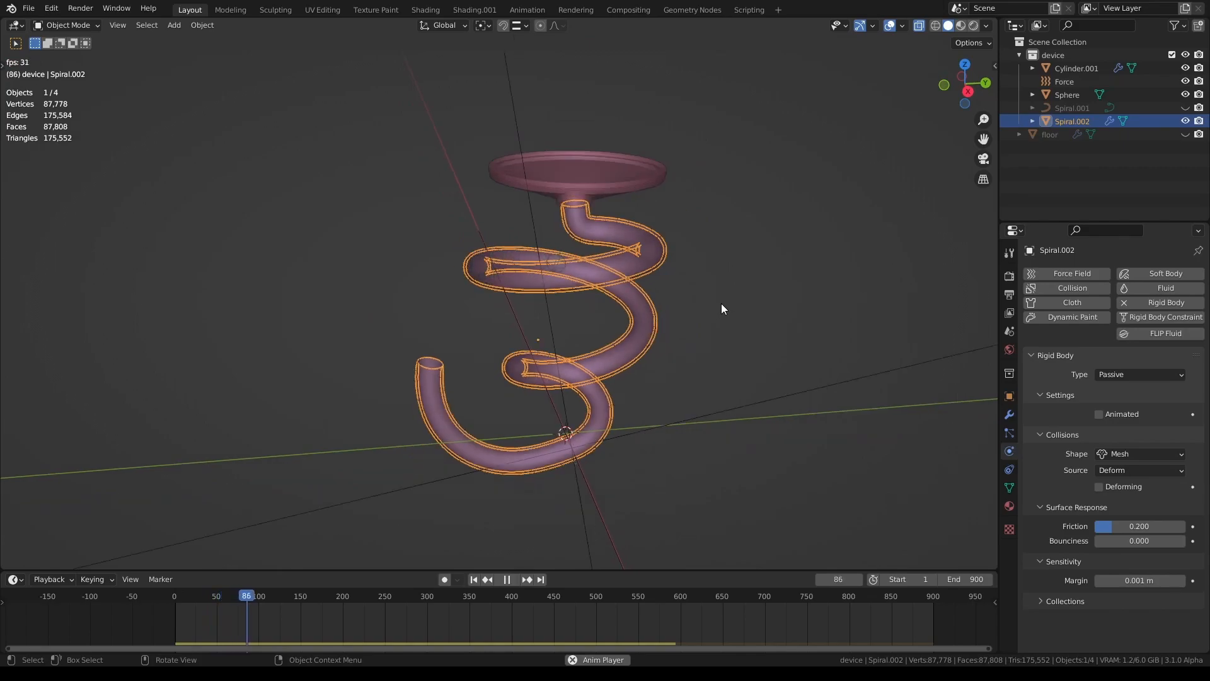
click(721, 305)
middle_drag(721, 306, 704, 242)
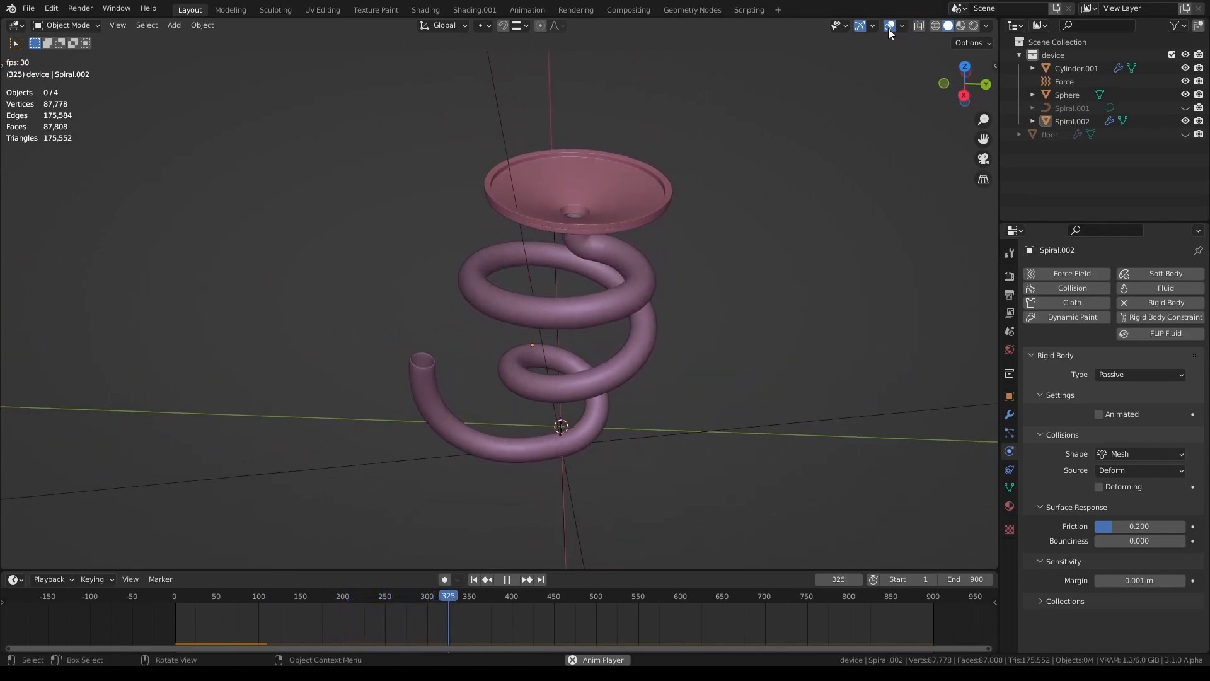
click(918, 25)
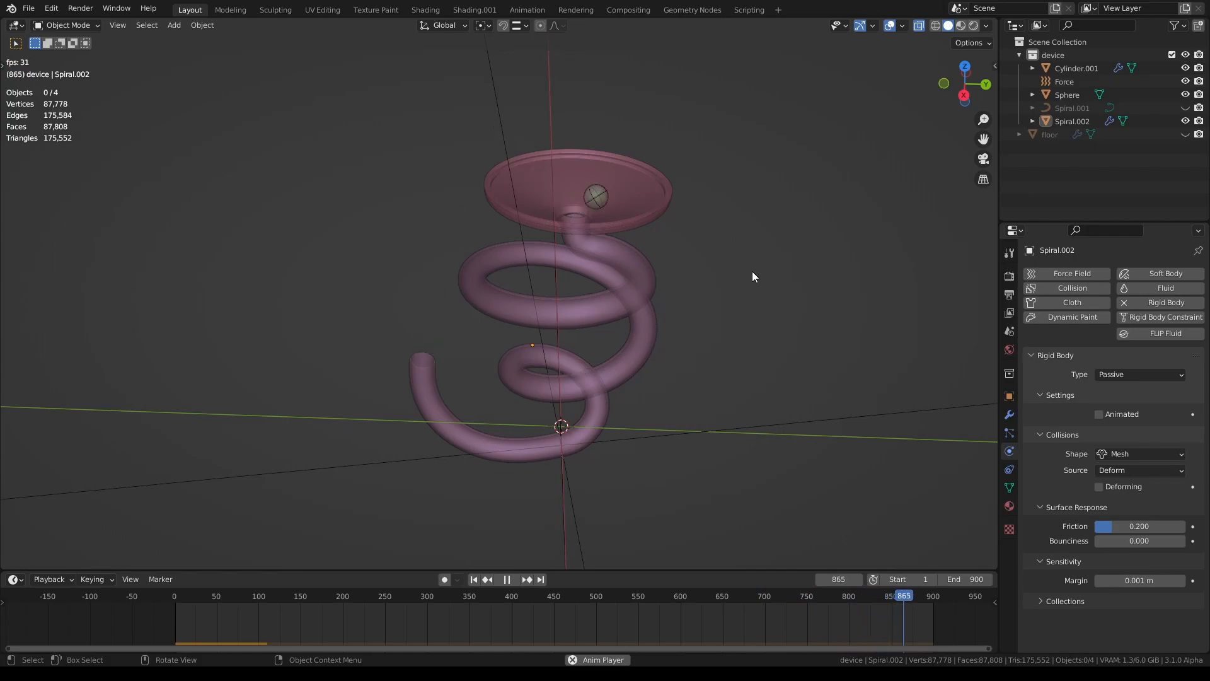
key(space)
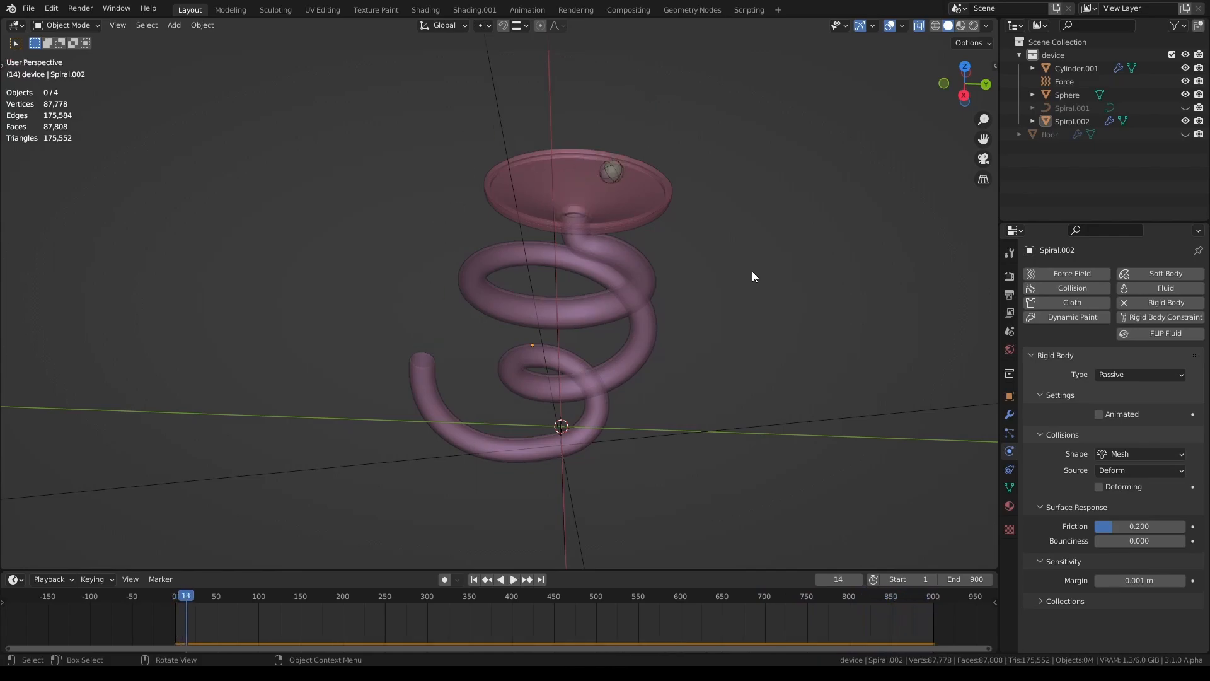
key(shift+Left)
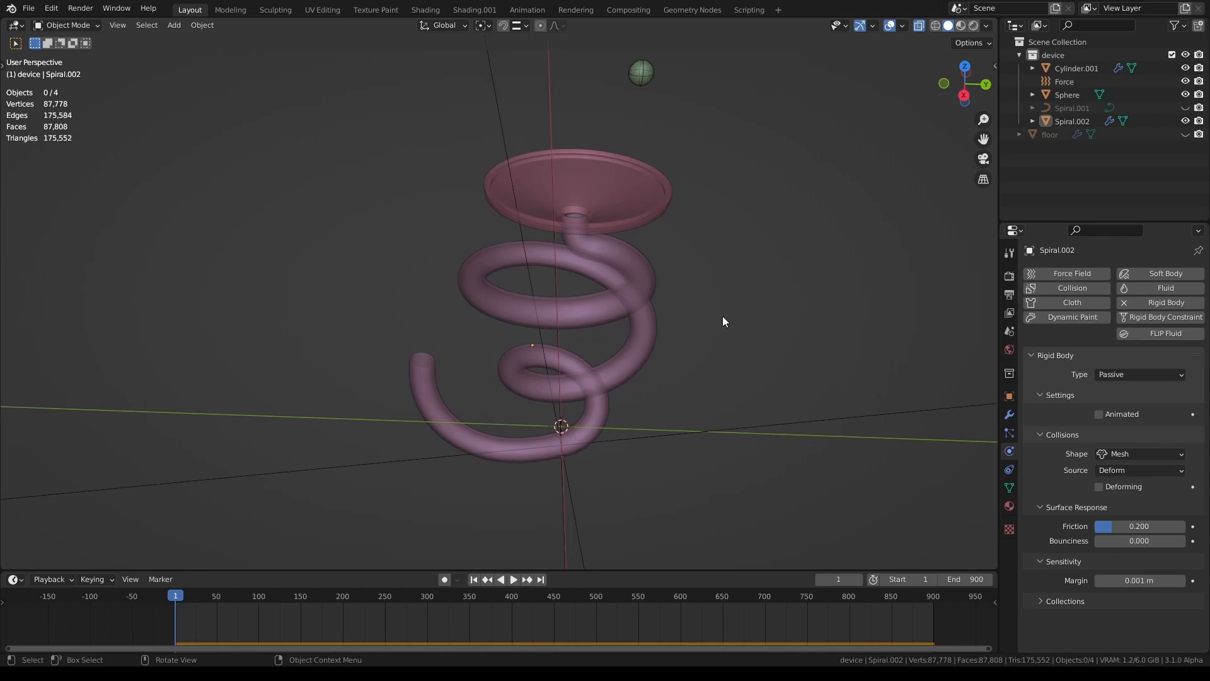
Scrub and play through the simulation to inspect the marble's path through the funnel and spiral, and return to frame 0
mouse_move(724, 316)
middle_down()
mouse_move(743, 235)
mouse_move(717, 308)
middle_up()
drag(180, 596, 207, 595)
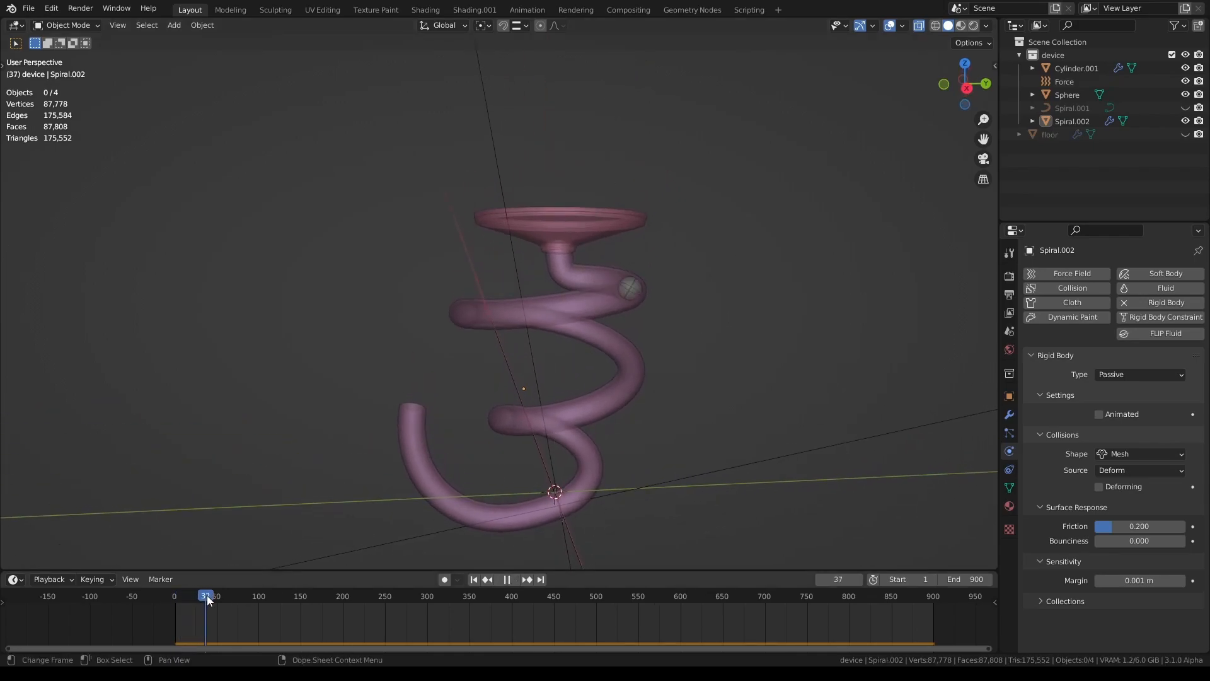
drag(280, 595, 422, 590)
key(space)
mouse_move(445, 546)
middle_down()
mouse_move(490, 464)
mouse_move(438, 563)
middle_up()
scroll(509, 372, up, 6)
middle_drag(574, 301, 615, 270)
scroll(615, 315, down, 3)
drag(429, 599, 866, 585)
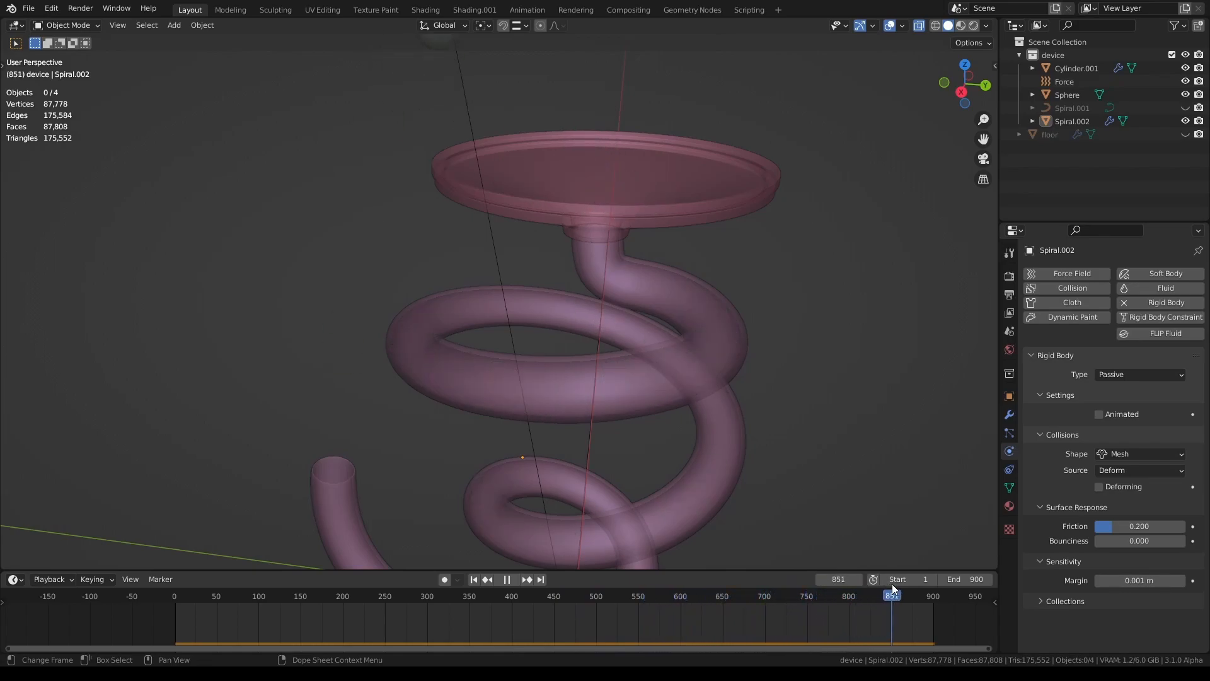
click(358, 603)
drag(358, 603, 171, 604)
key(space)
Bake the rigid body world simulation for frames 1 to 900, scrub through the baked result and return to frame 0
scroll(769, 381, down, 5)
middle_drag(705, 313, 731, 331)
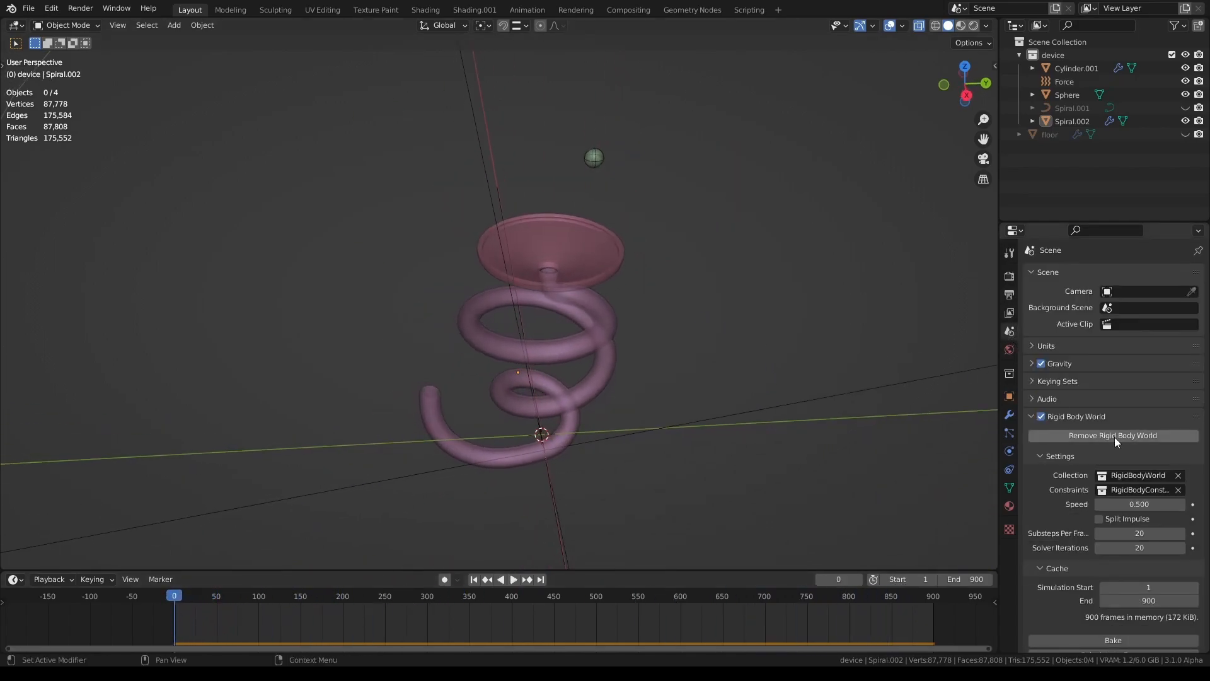
scroll(1114, 437, down, 4)
scroll(1072, 494, down, 1)
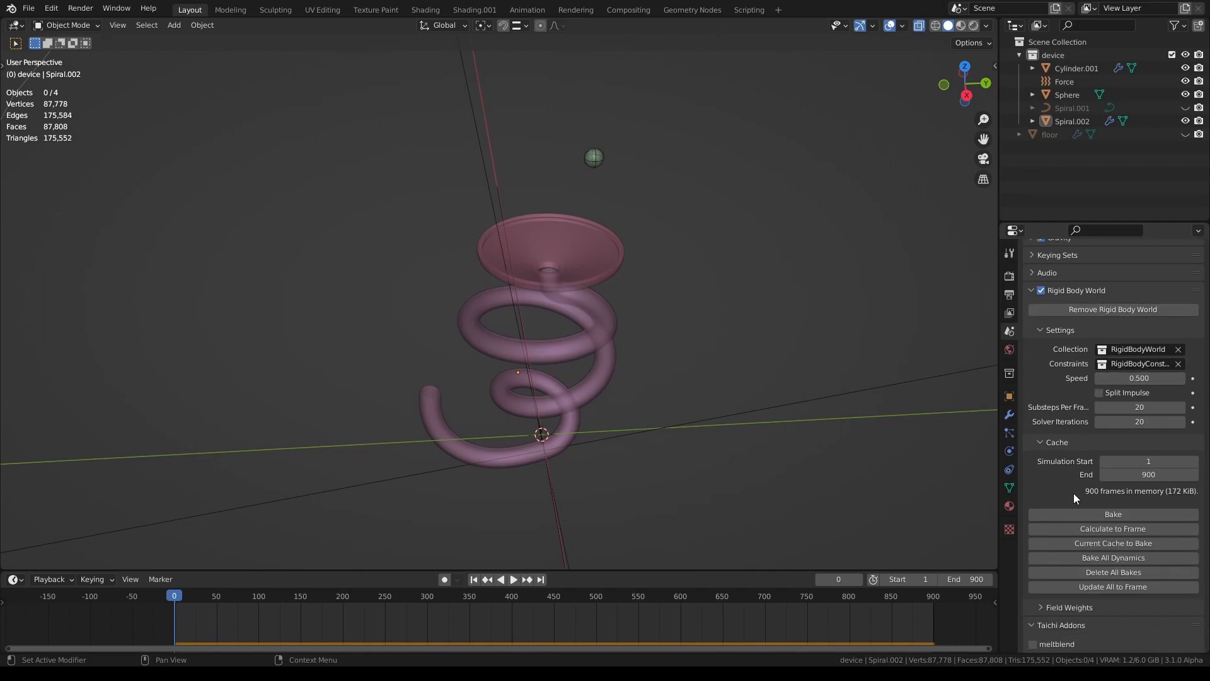
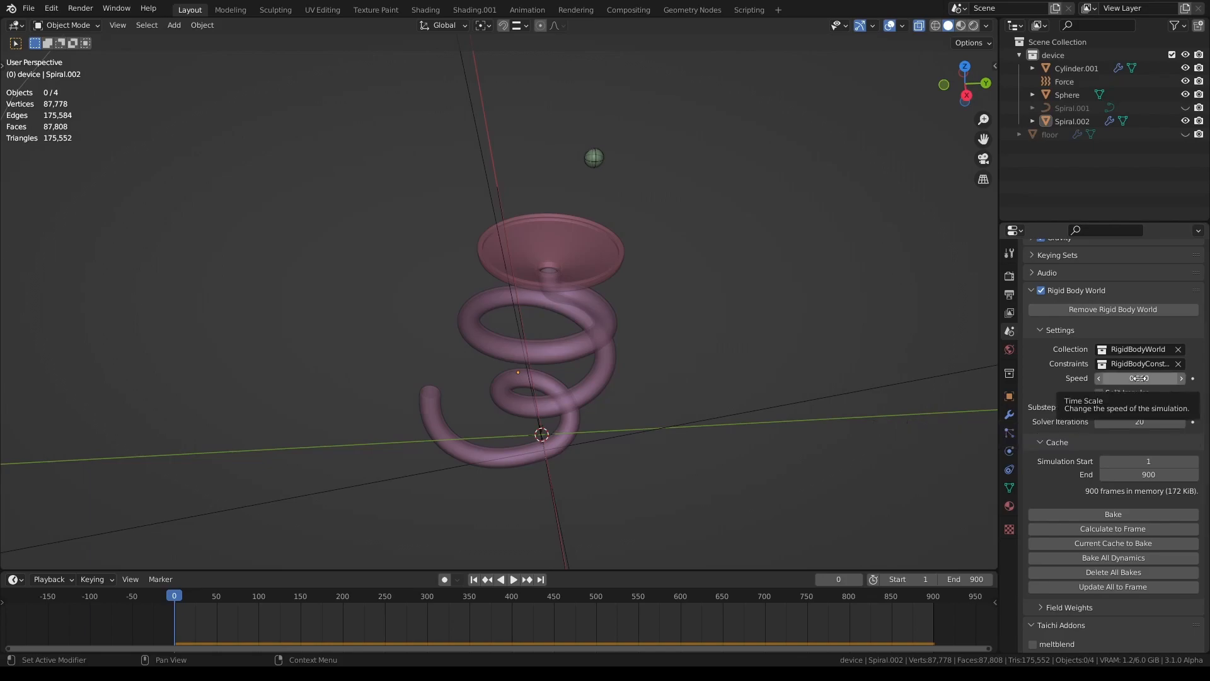
click(1132, 510)
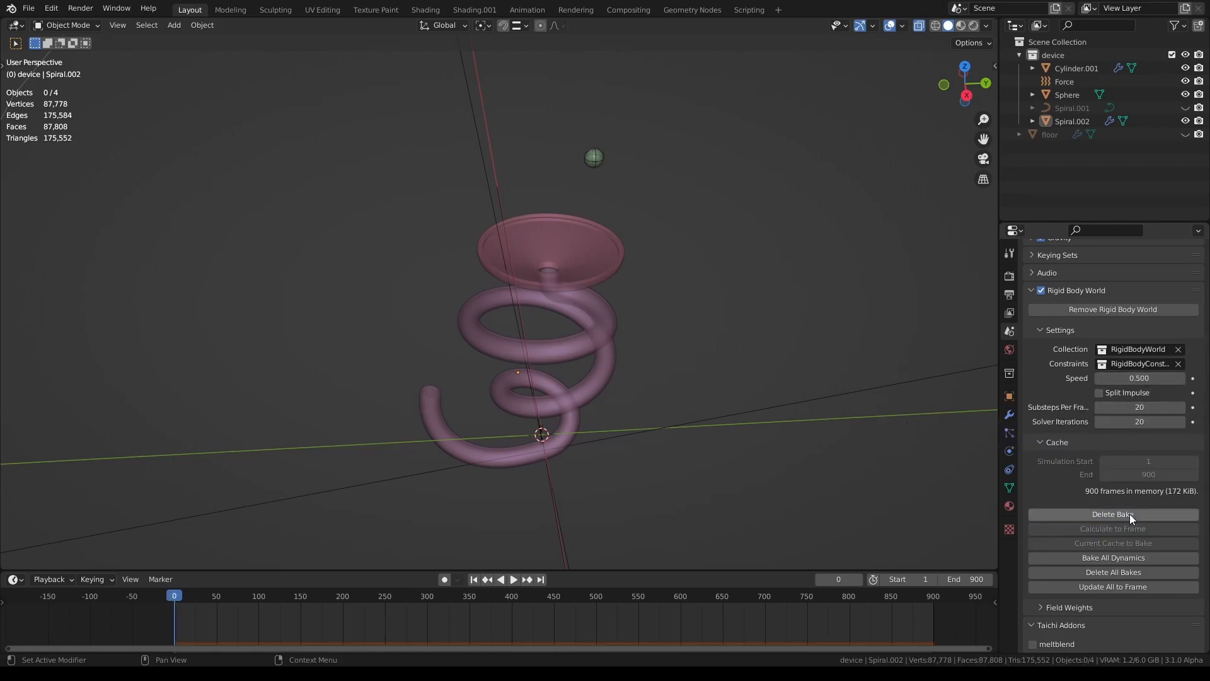
drag(173, 600, 280, 585)
drag(385, 564, 150, 573)
Hide the Force object in the viewport and save the file
middle_drag(575, 377, 484, 189)
click(486, 190)
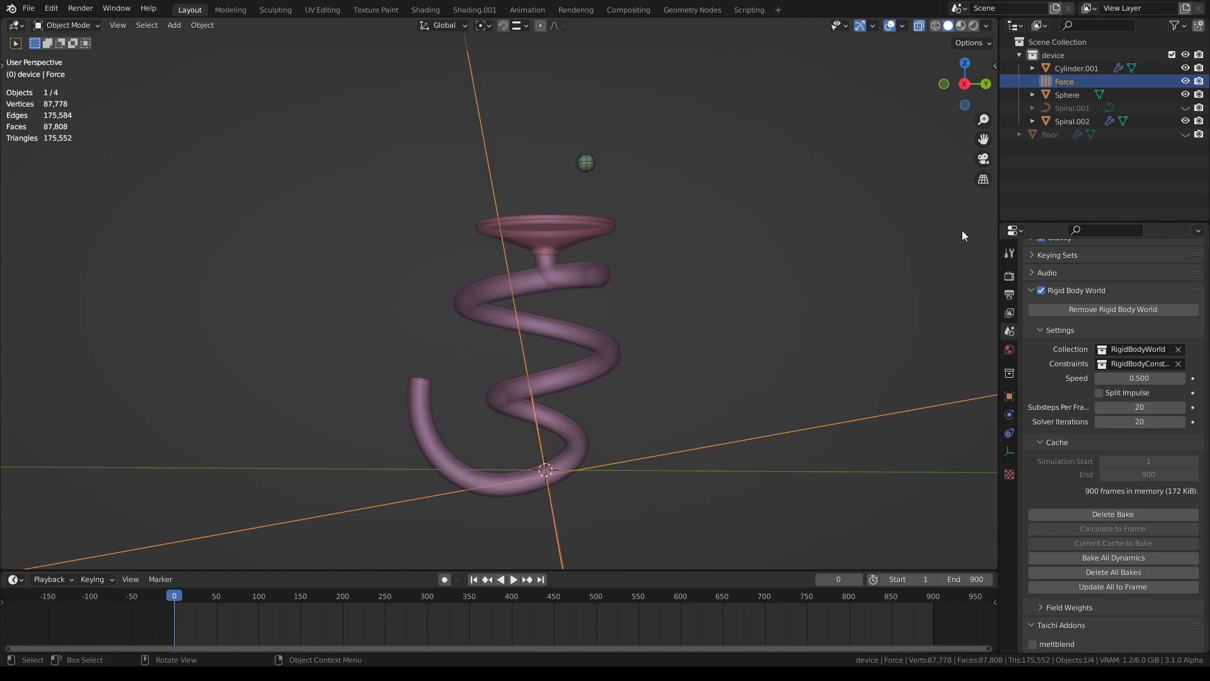
key(h)
key(ctrl+s)
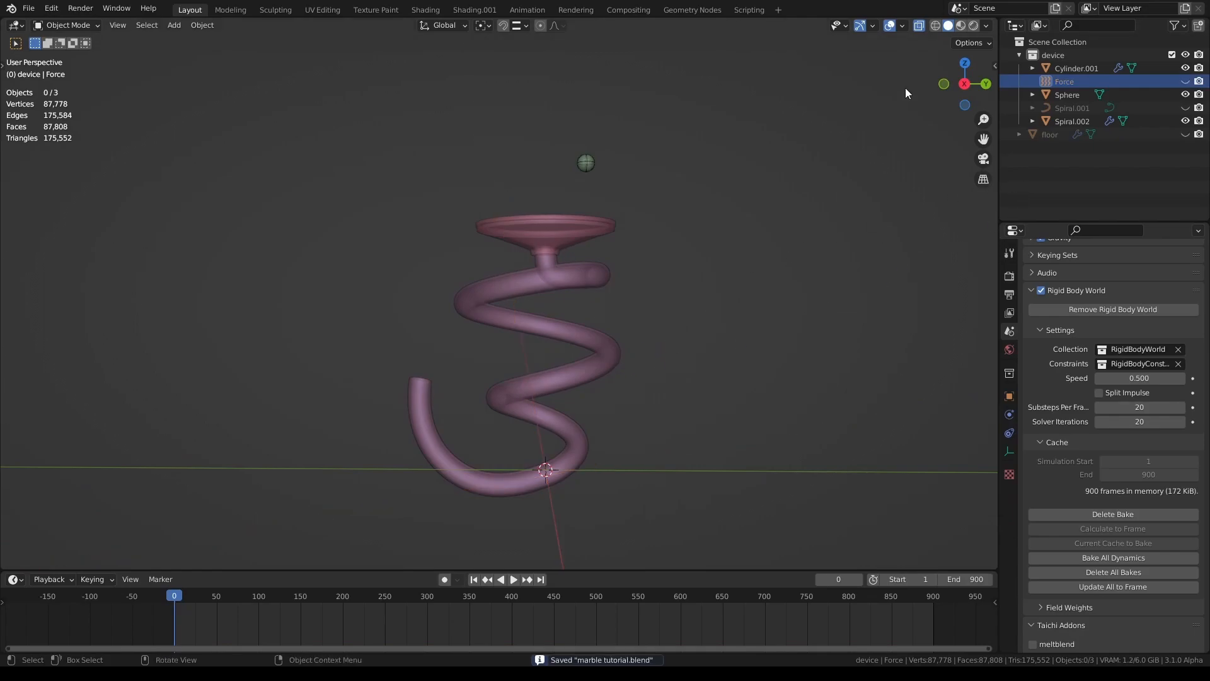
Open the funnel's mesh for editing in top view with X-ray display on
click(920, 25)
middle_drag(689, 322, 663, 427)
key(alt+z)
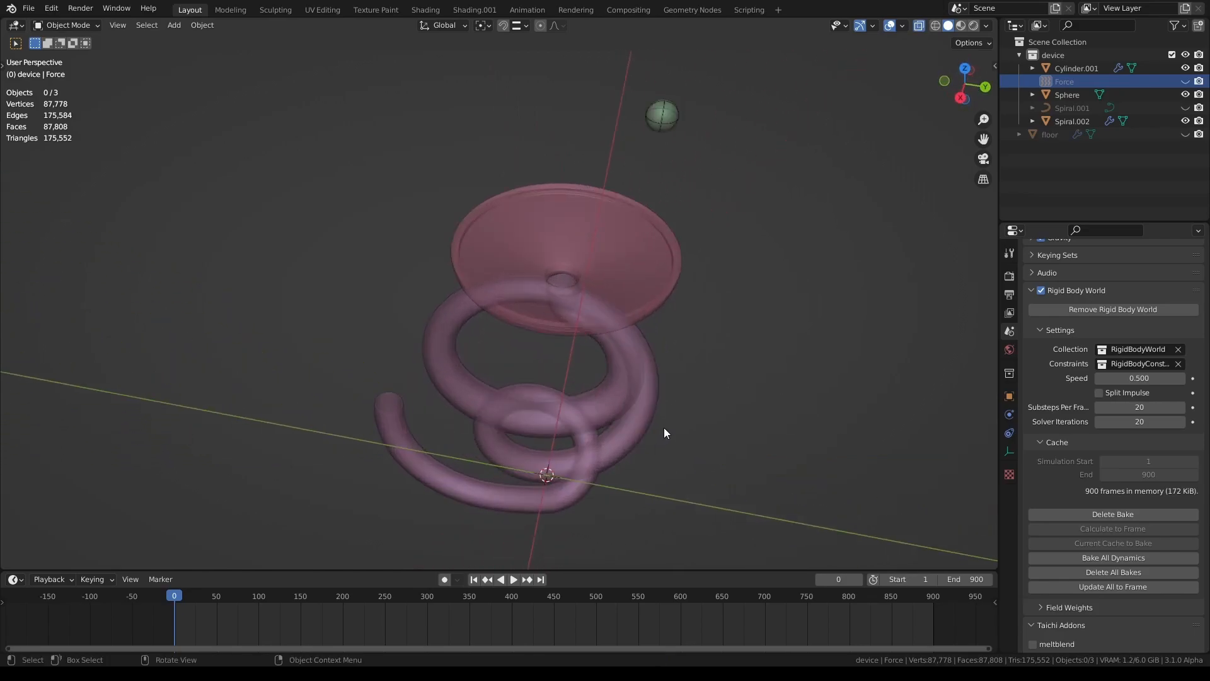
scroll(663, 427, up, 3)
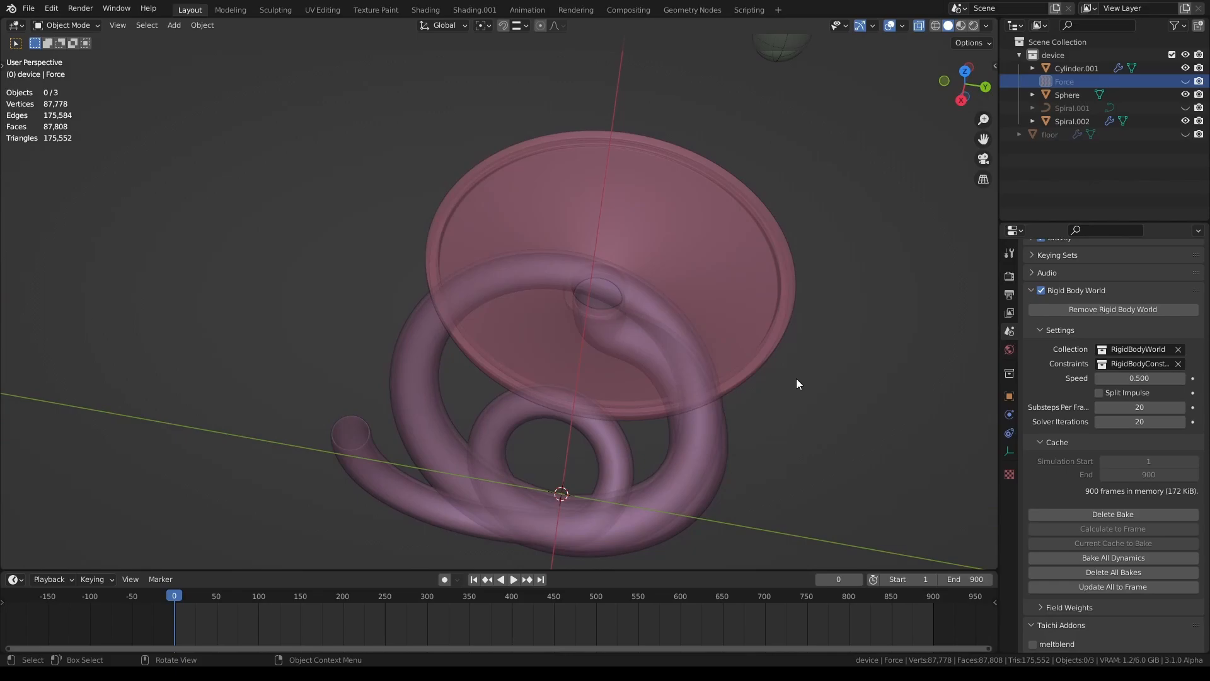
click(776, 320)
click(1009, 414)
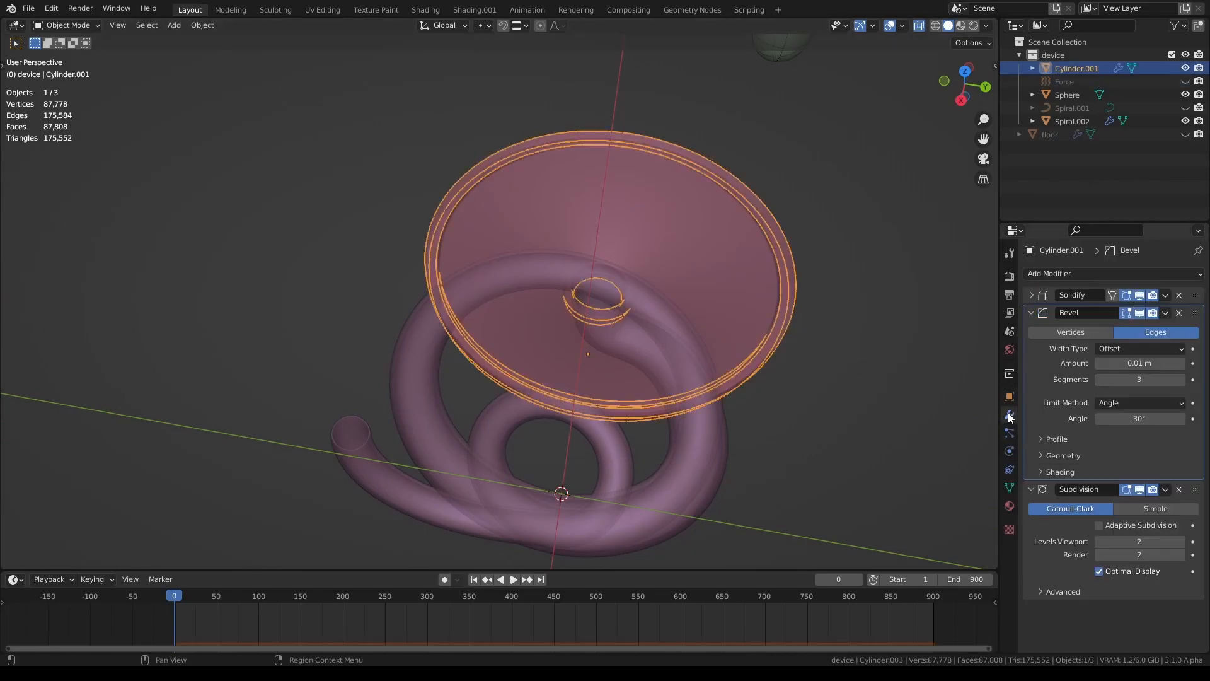
key(KP_7)
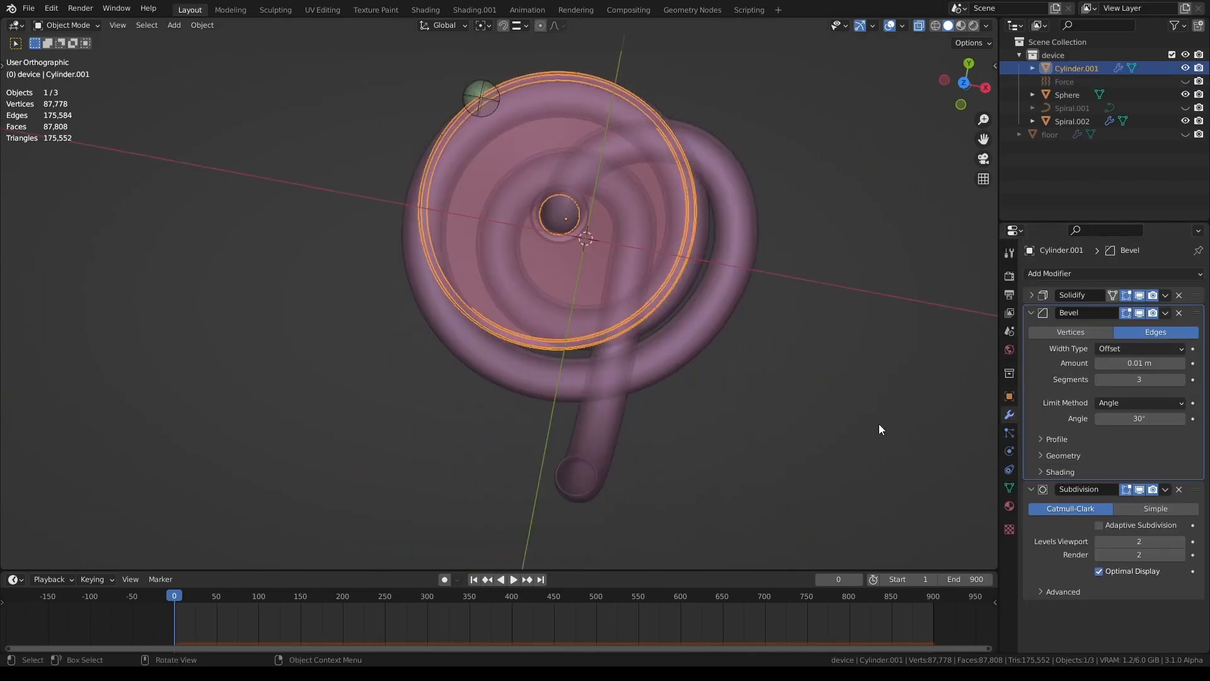
scroll(820, 384, up, 1)
shift+middle_drag(765, 391, 776, 479)
scroll(767, 473, up, 2)
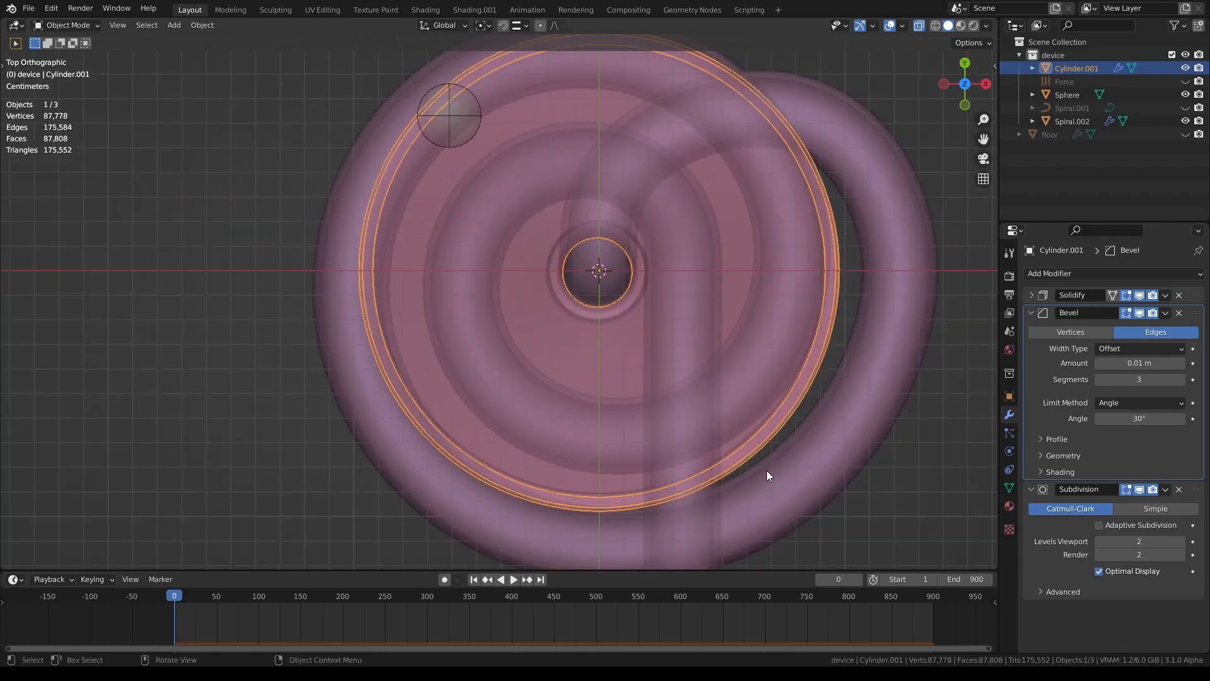
key(Tab)
scroll(460, 399, up, 1)
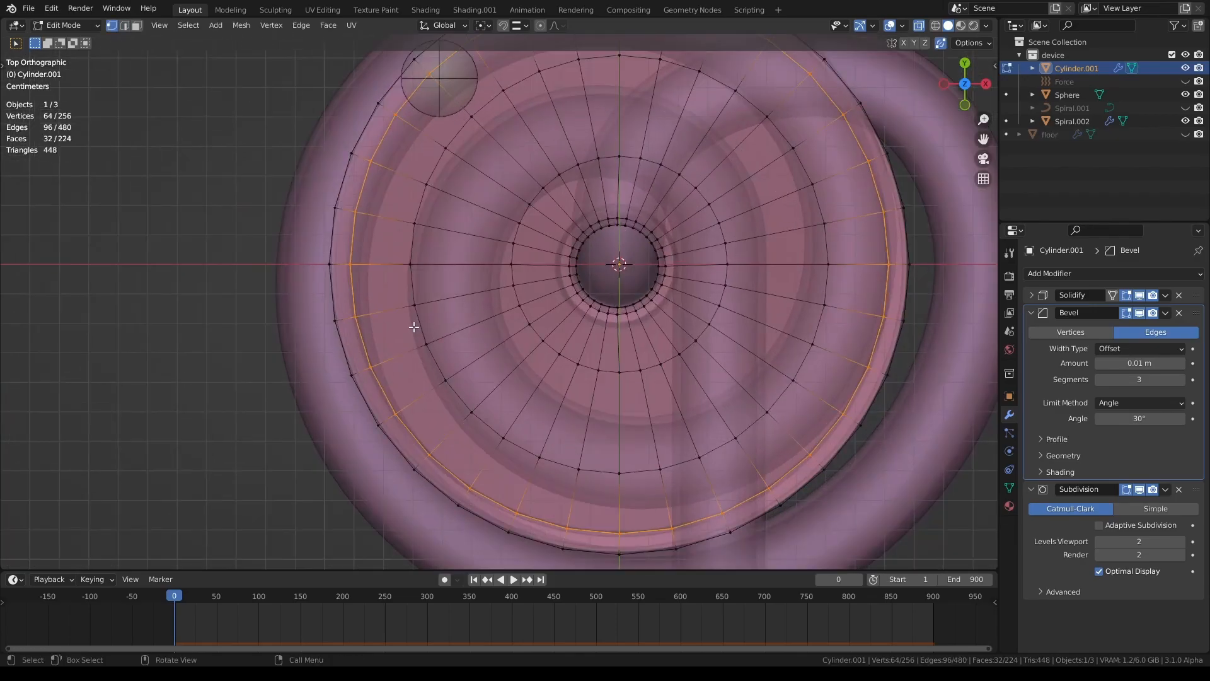
Duplicate the funnel's middle-ring vertex on the negative X axis and separate the copy into its own object
key(alt+a)
click(409, 264)
right_click(468, 267)
mouse_move(467, 266)
click(526, 270)
key(Tab)
Remove the Solidify, Bevel and Subdivision modifiers from the separated single-vertex object
click(410, 264)
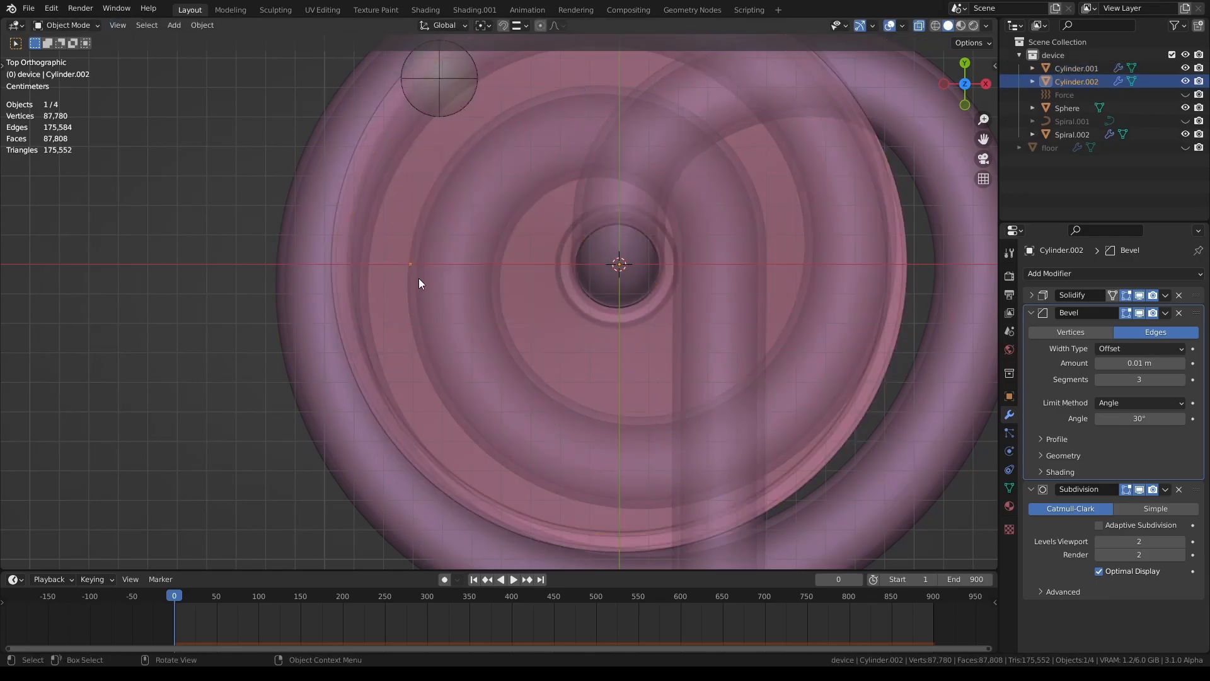
click(1179, 295)
click(1178, 295)
click(1178, 294)
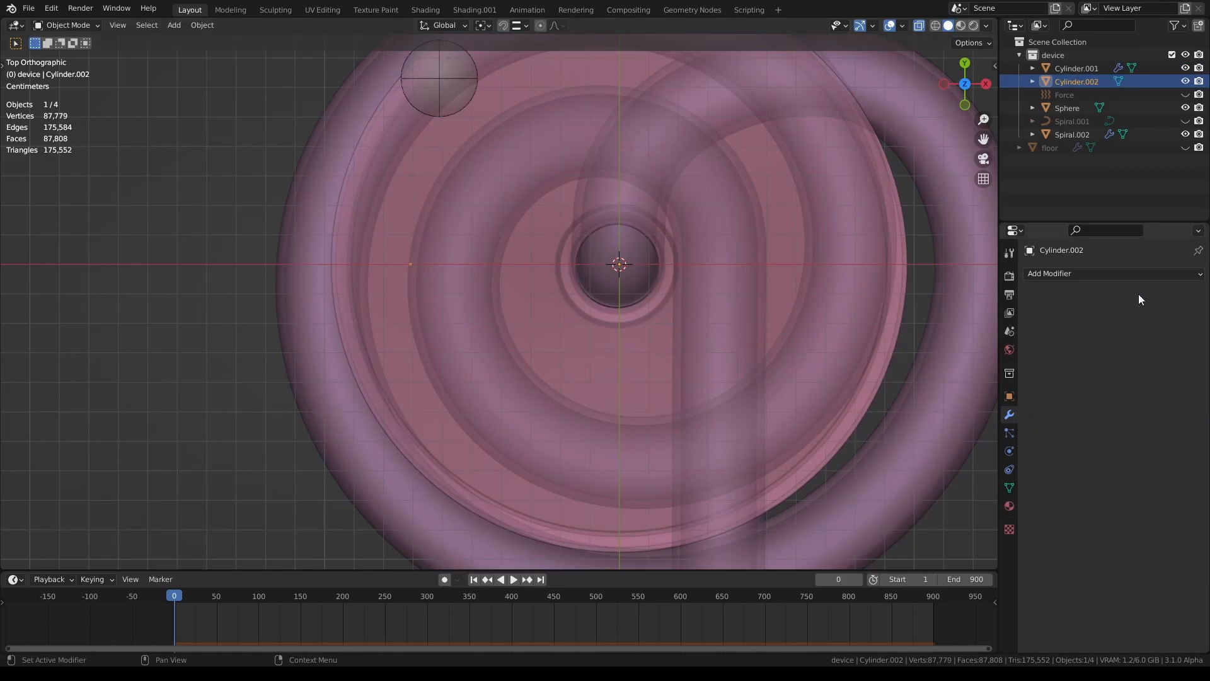
Extrude the single vertex straight down along Z from the funnel's underside to just below the spiral tube's lowest point
right_click(464, 271)
click(519, 274)
key(Tab)
middle_drag(539, 353, 561, 197)
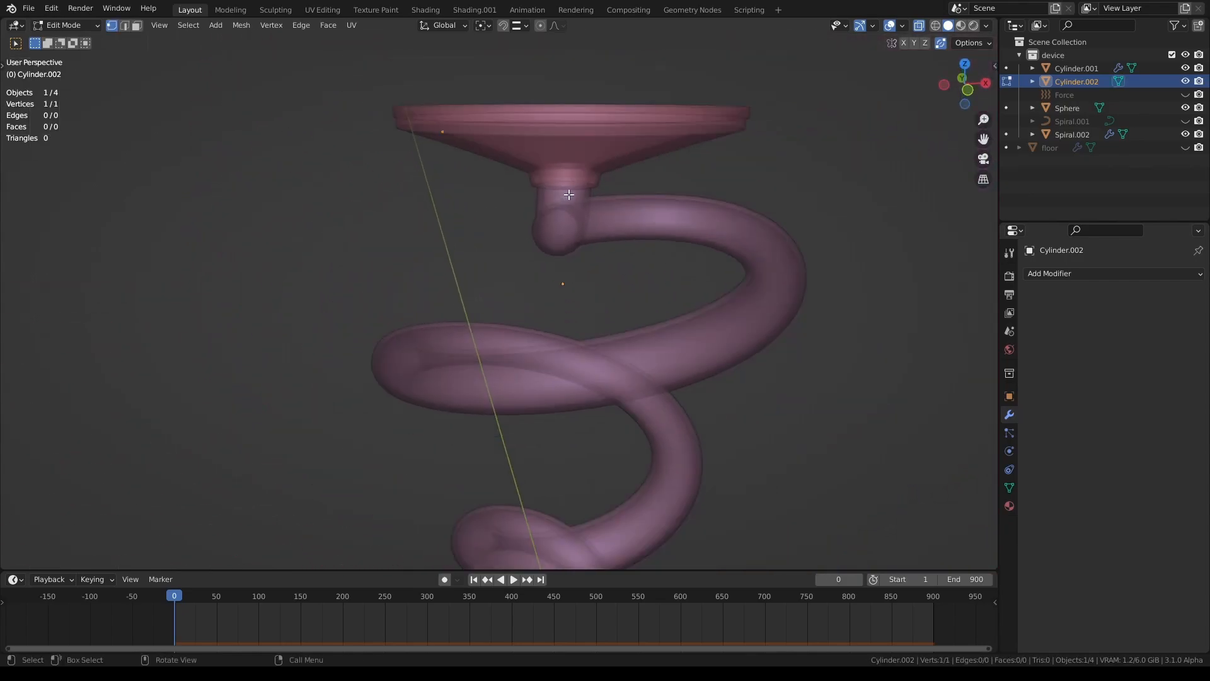
key(KP_1)
scroll(559, 189, down, 3)
key(e)
key(z)
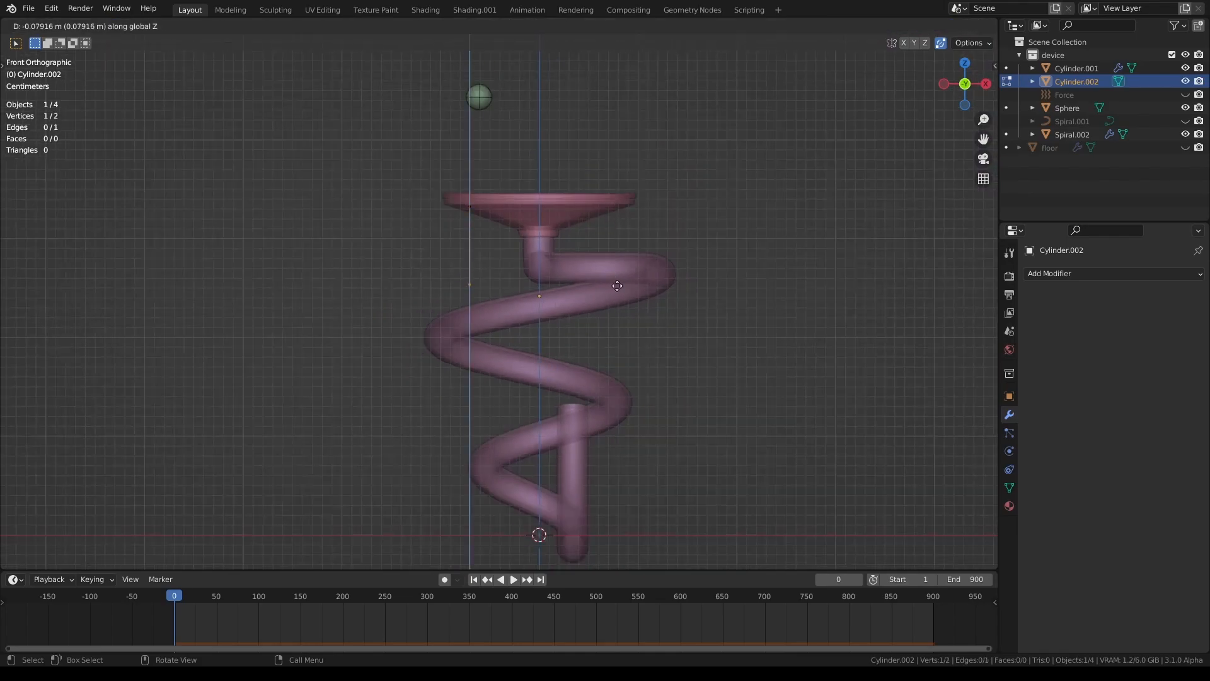
click(620, 562)
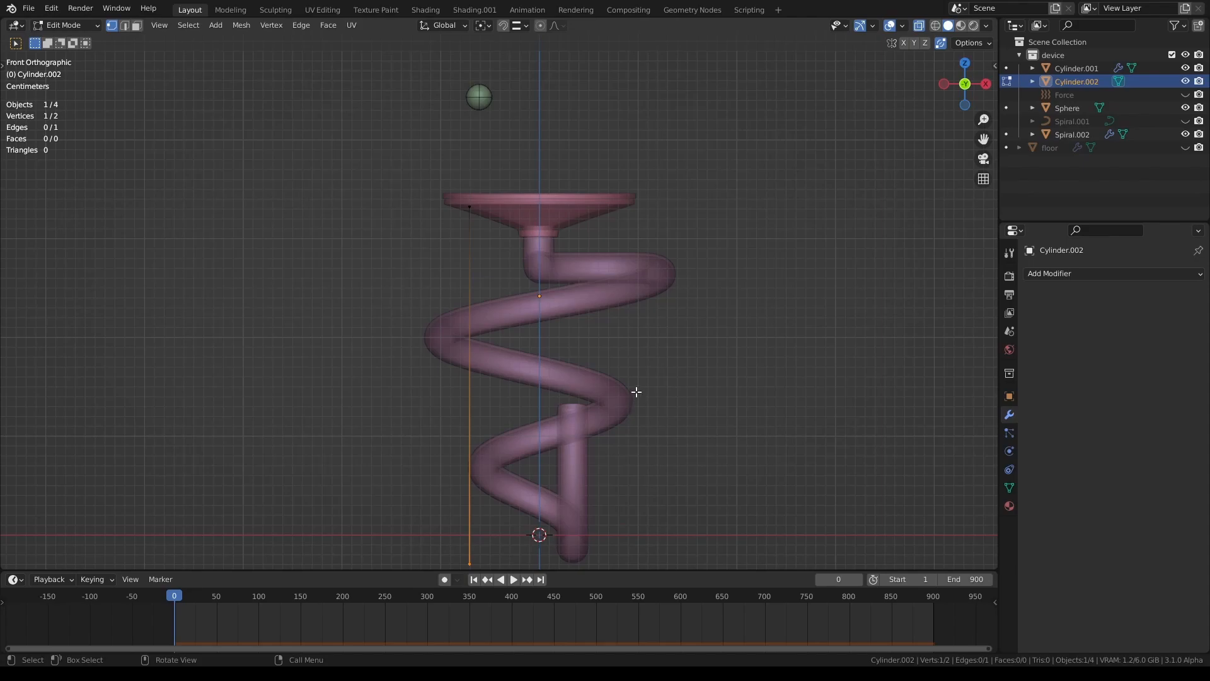
key(Tab)
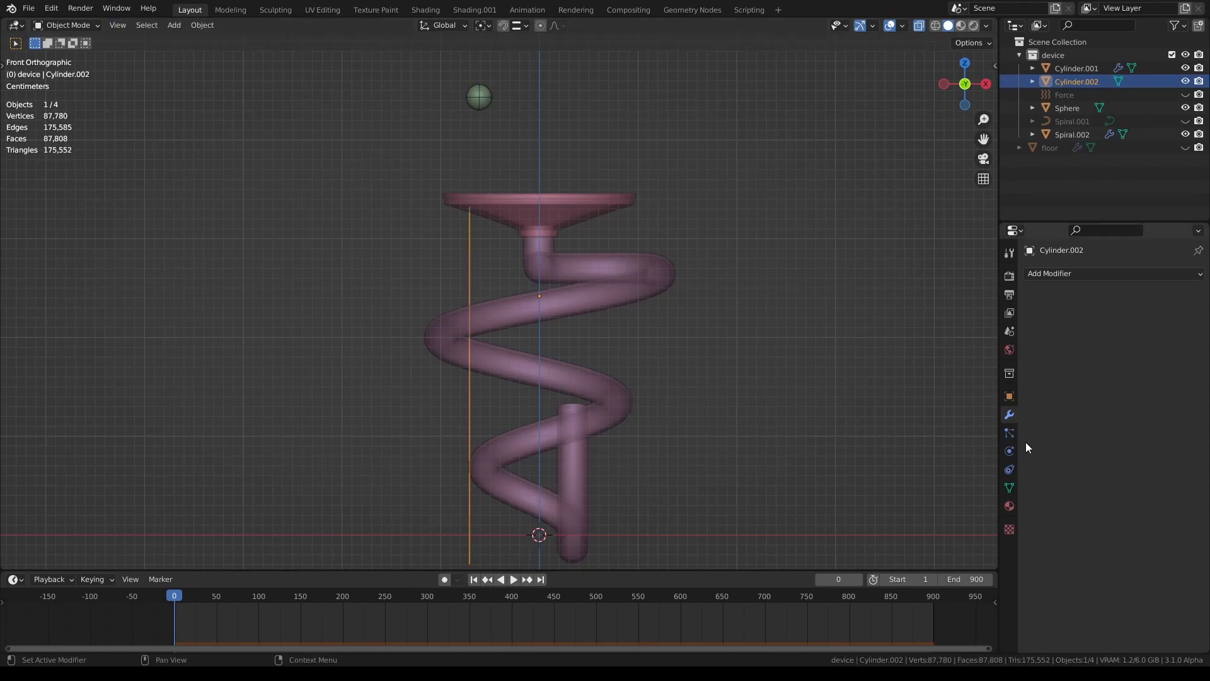
Convert the vertical edge to a curve and give it a round bevel with a depth of 0.016 m
right_click(578, 324)
mouse_move(578, 324)
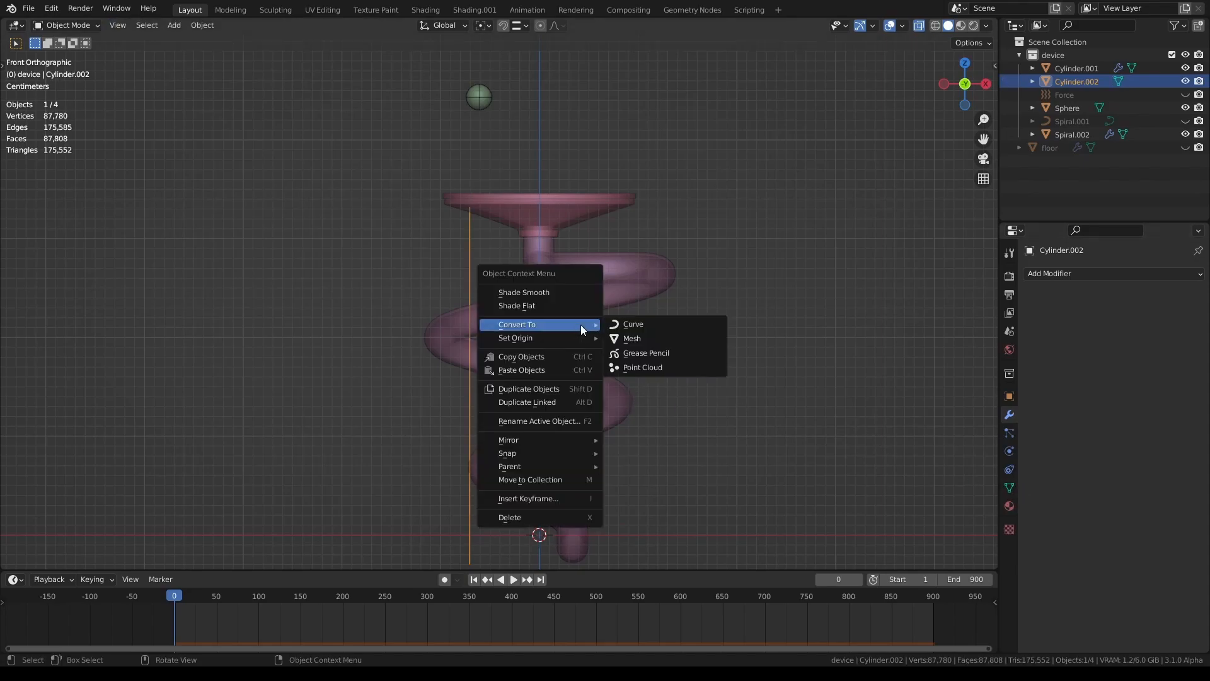
click(655, 324)
click(1008, 469)
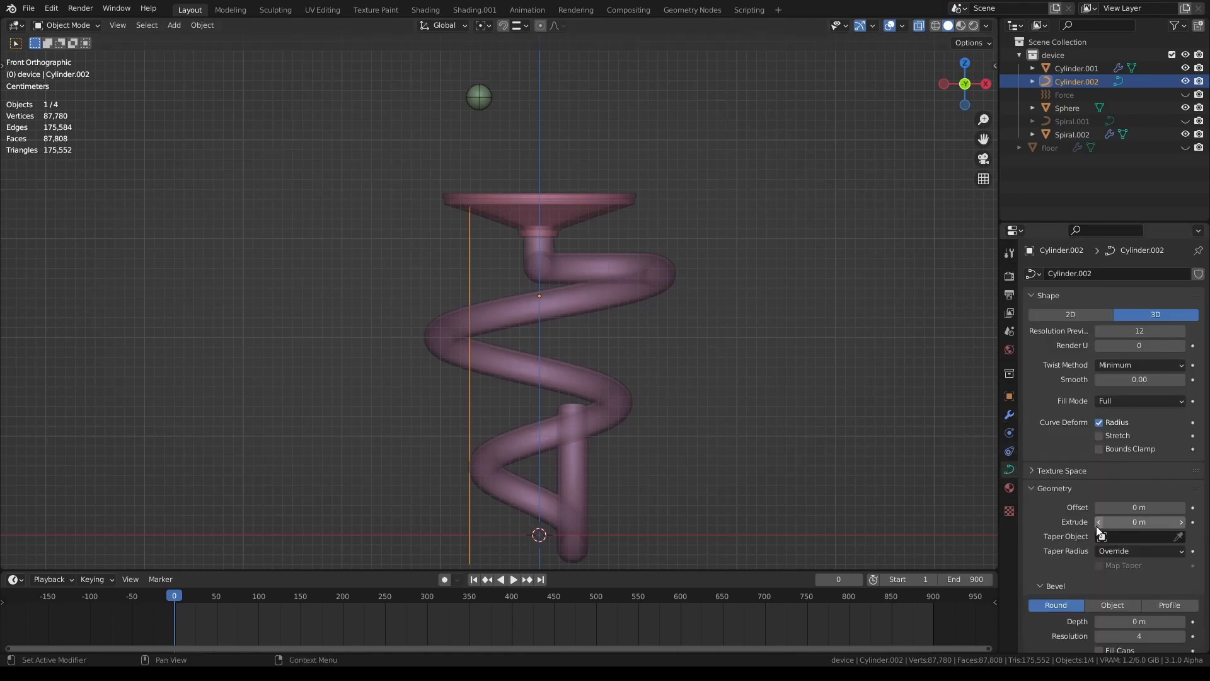
scroll(1143, 547, down, 3)
drag(1143, 547, 1177, 547)
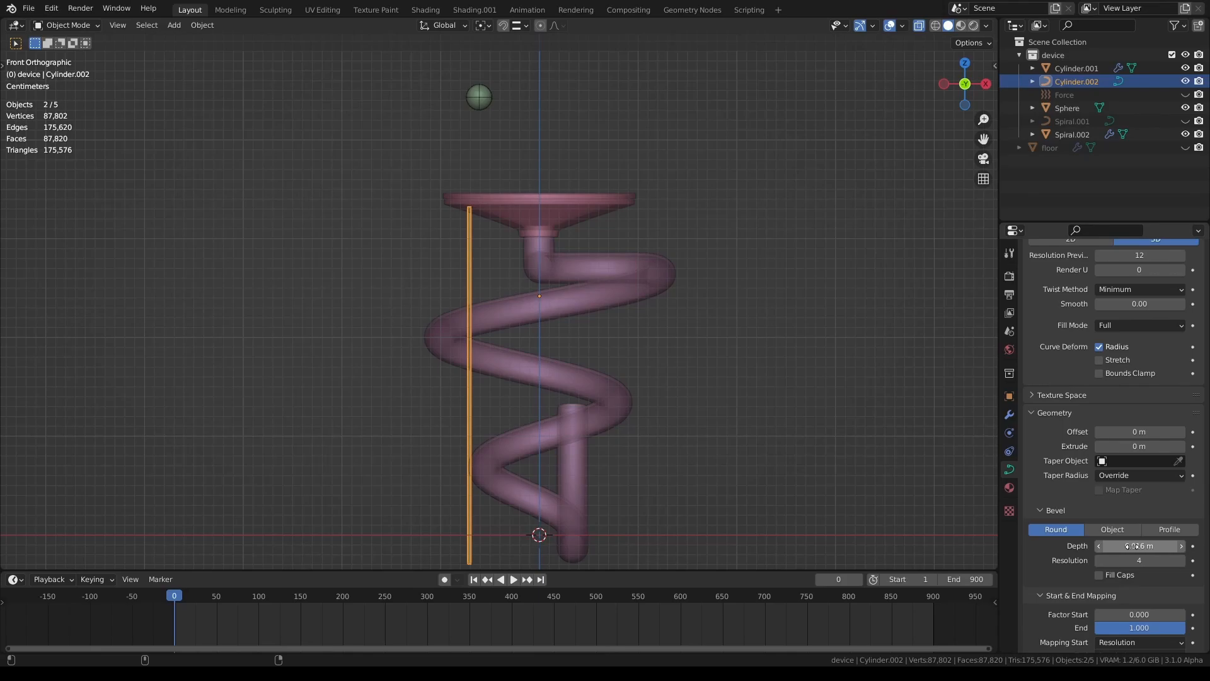
Turn off X-ray display and set the support rod's bevel depth to 0.02 m
scroll(662, 382, up, 3)
middle_drag(662, 382, 895, 242)
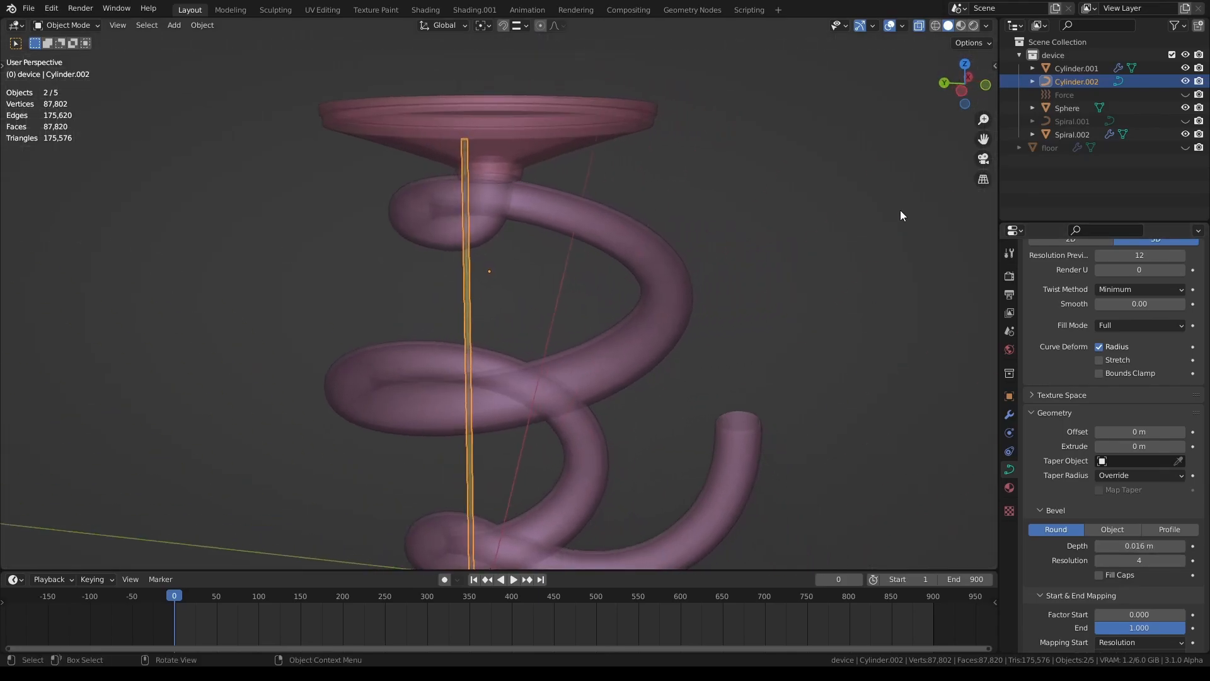
middle_drag(913, 42, 760, 248)
click(791, 220)
click(547, 255)
click(1113, 545)
text(2)
key(Return)
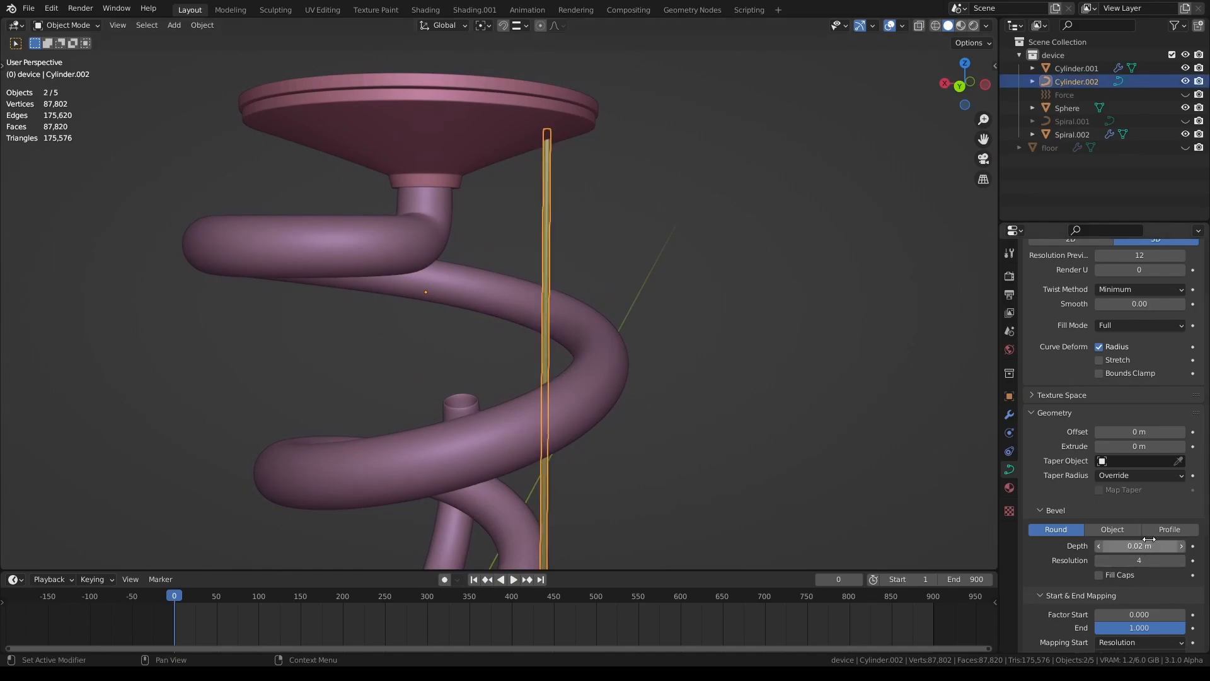
Turn on X-ray display and move the support rod slightly outward along X, away from the funnel's centre
click(646, 407)
middle_drag(646, 407, 449, 325)
key(KP_7)
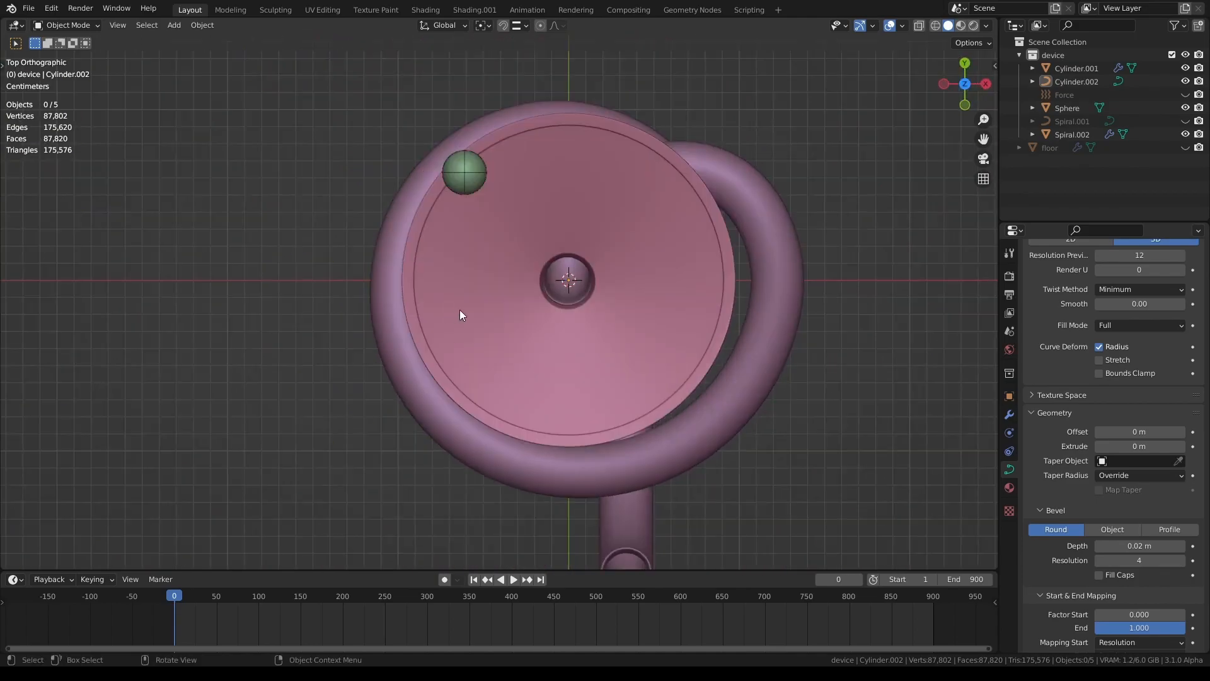
key(alt+z)
scroll(593, 320, up, 5)
middle_drag(627, 300, 605, 251)
click(370, 116)
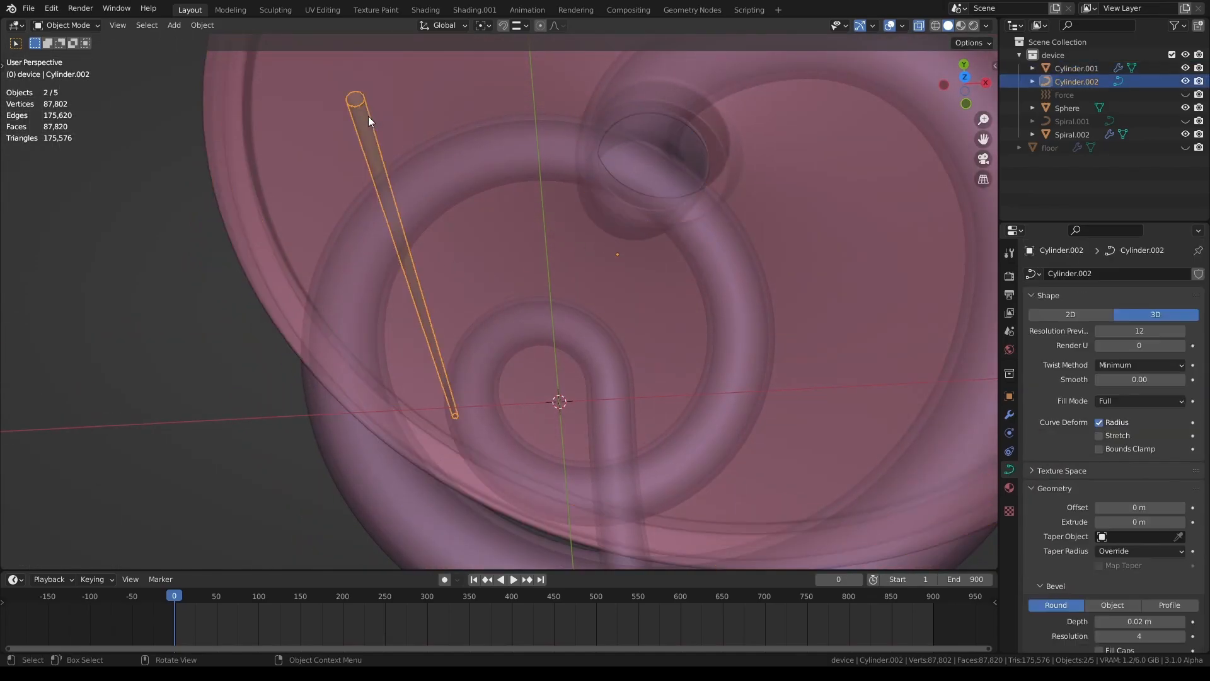
key(KP_7)
scroll(714, 183, up, 2)
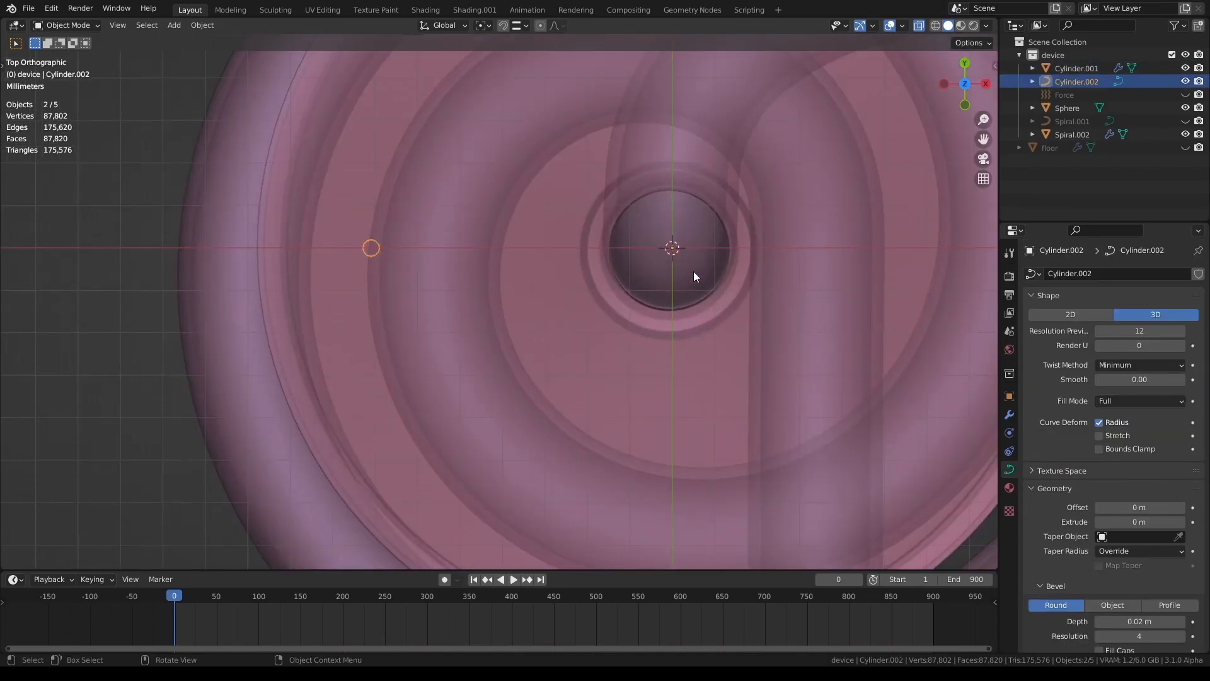
key(g)
key(x)
click(667, 265)
middle_drag(591, 384, 794, 482)
click(795, 481)
middle_drag(681, 503, 712, 399)
Set the support rod's bevel resolution to 1 and fill its end caps
click(541, 235)
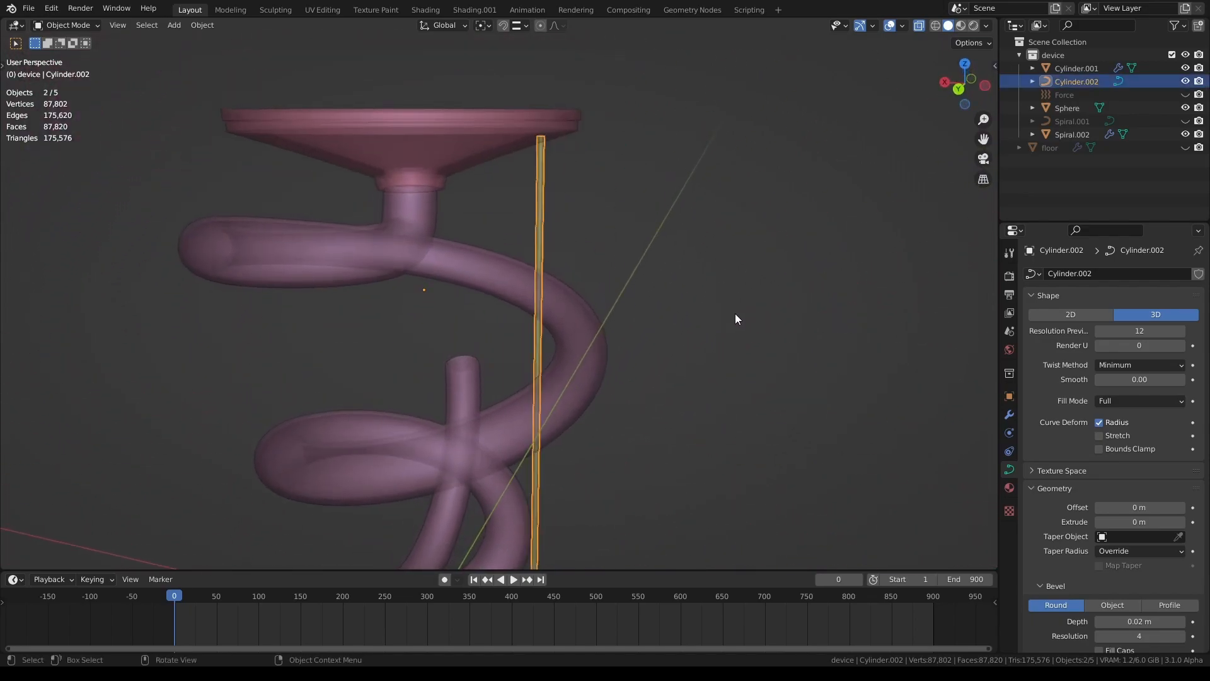
scroll(725, 305, up, 6)
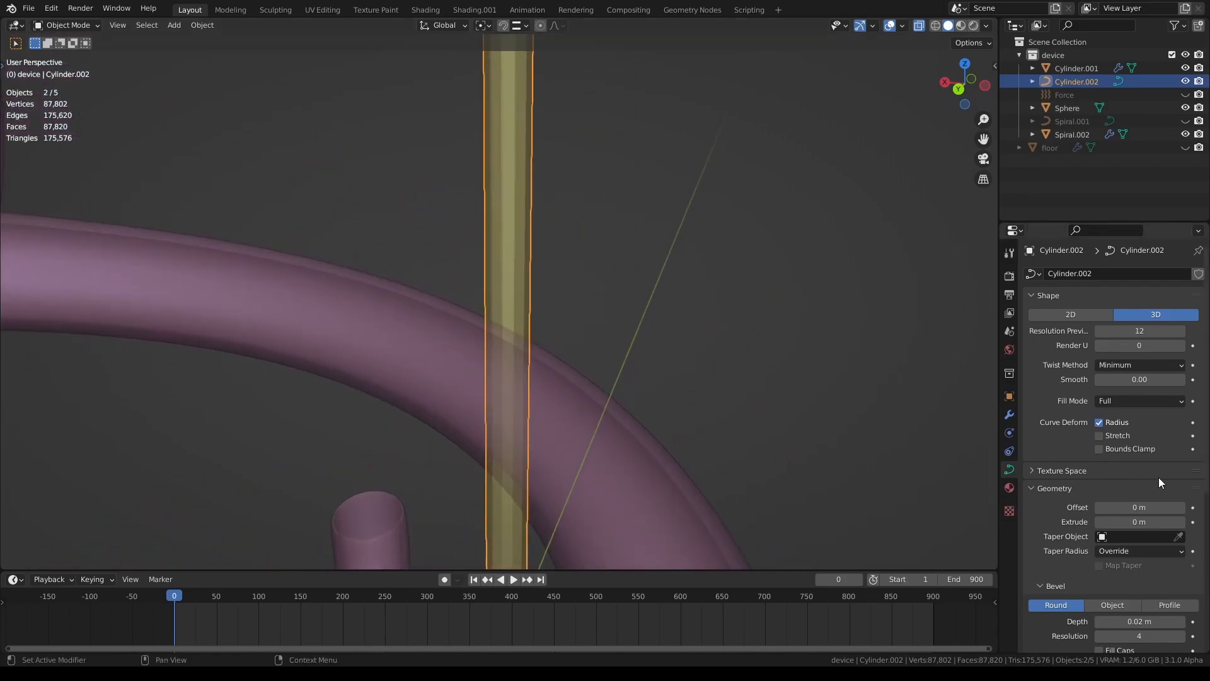
scroll(1158, 478, down, 6)
drag(1141, 483, 1116, 483)
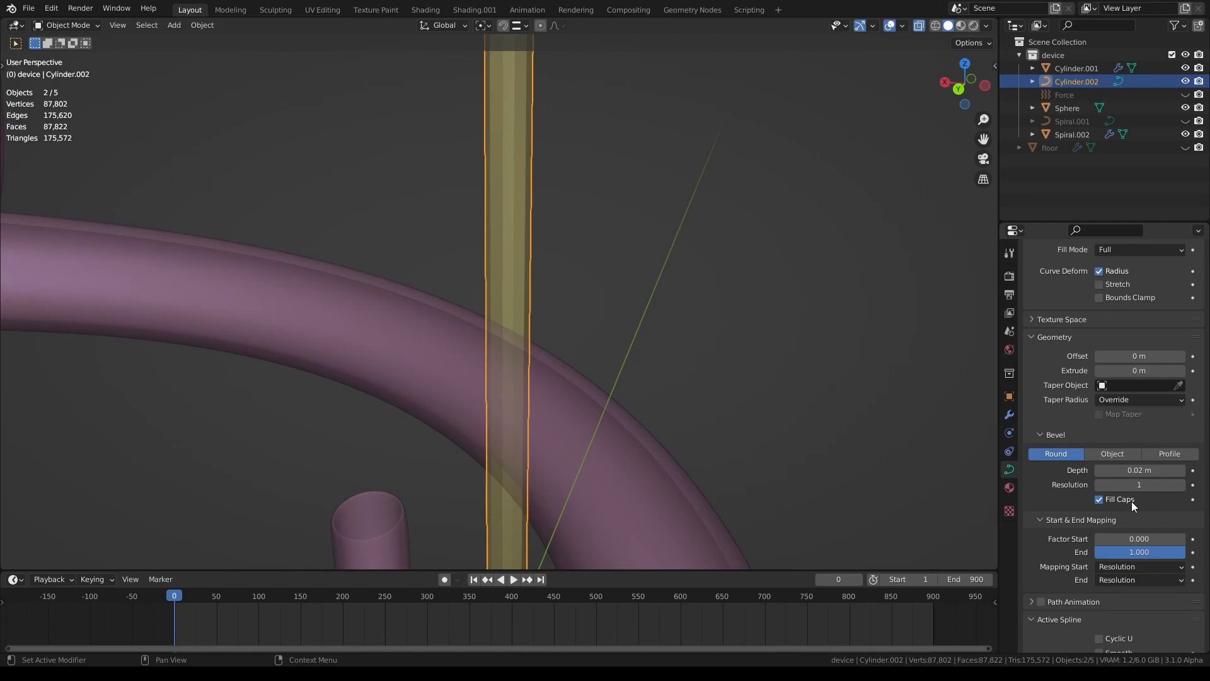
scroll(811, 362, down, 4)
scroll(656, 295, down, 5)
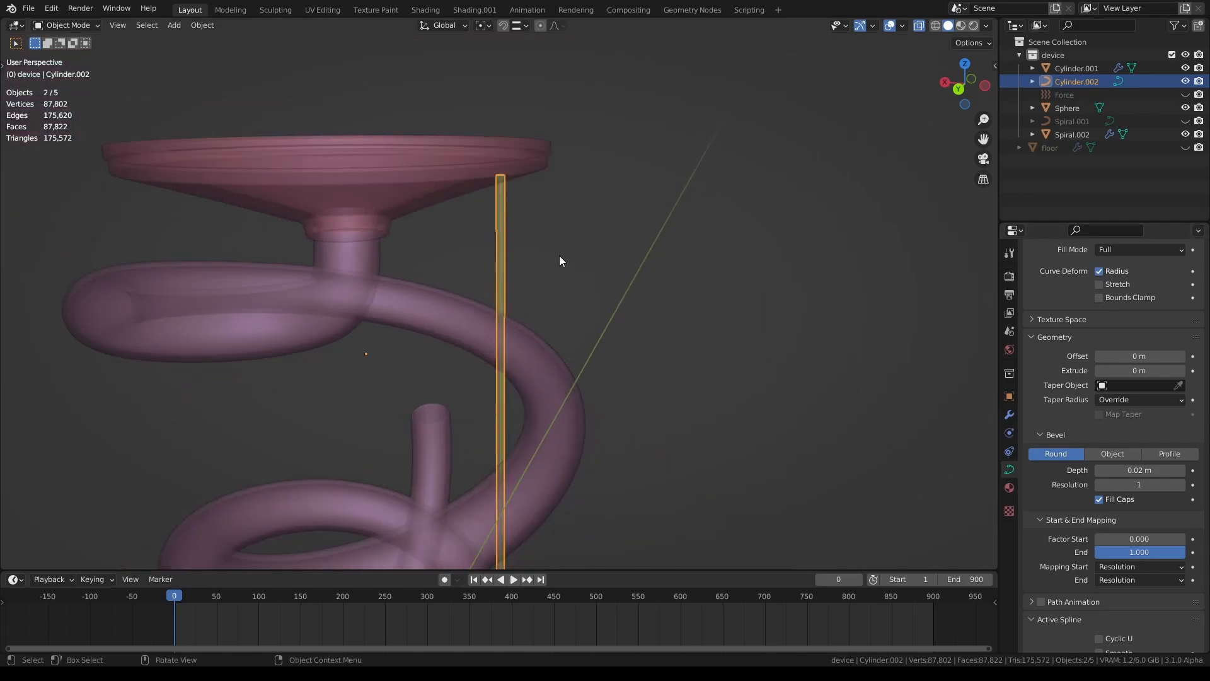
Convert the support rod from a curve to a mesh
middle_drag(506, 248, 633, 263)
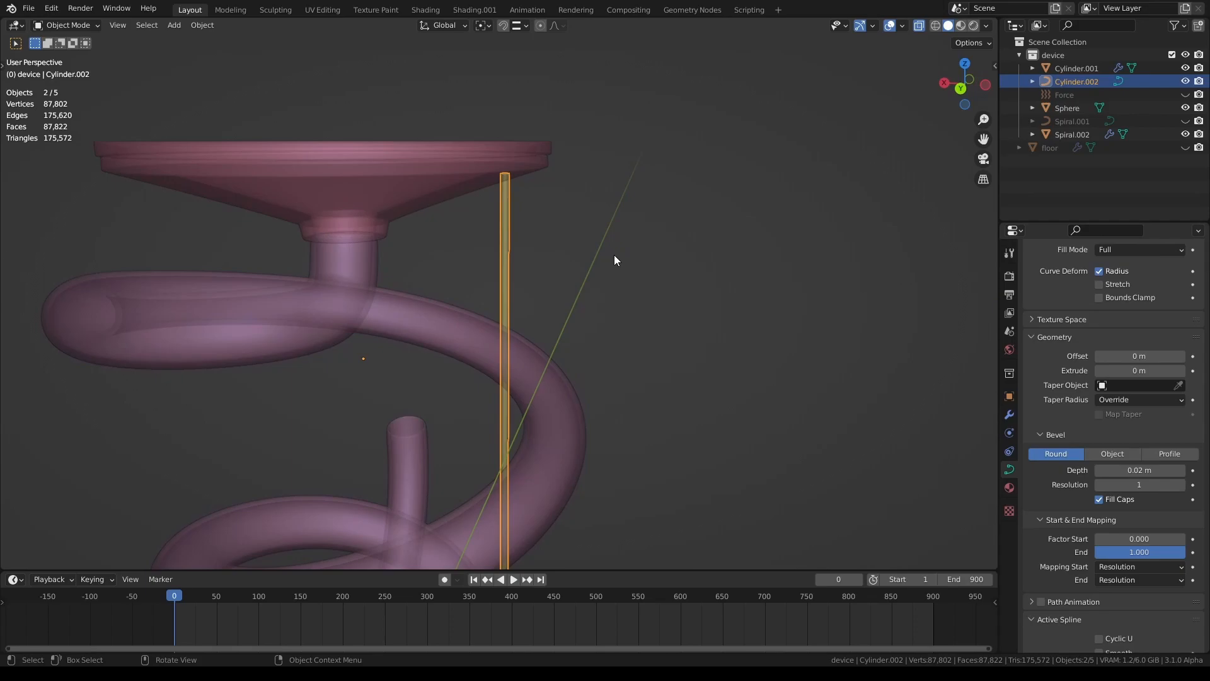
right_click(614, 256)
mouse_move(614, 256)
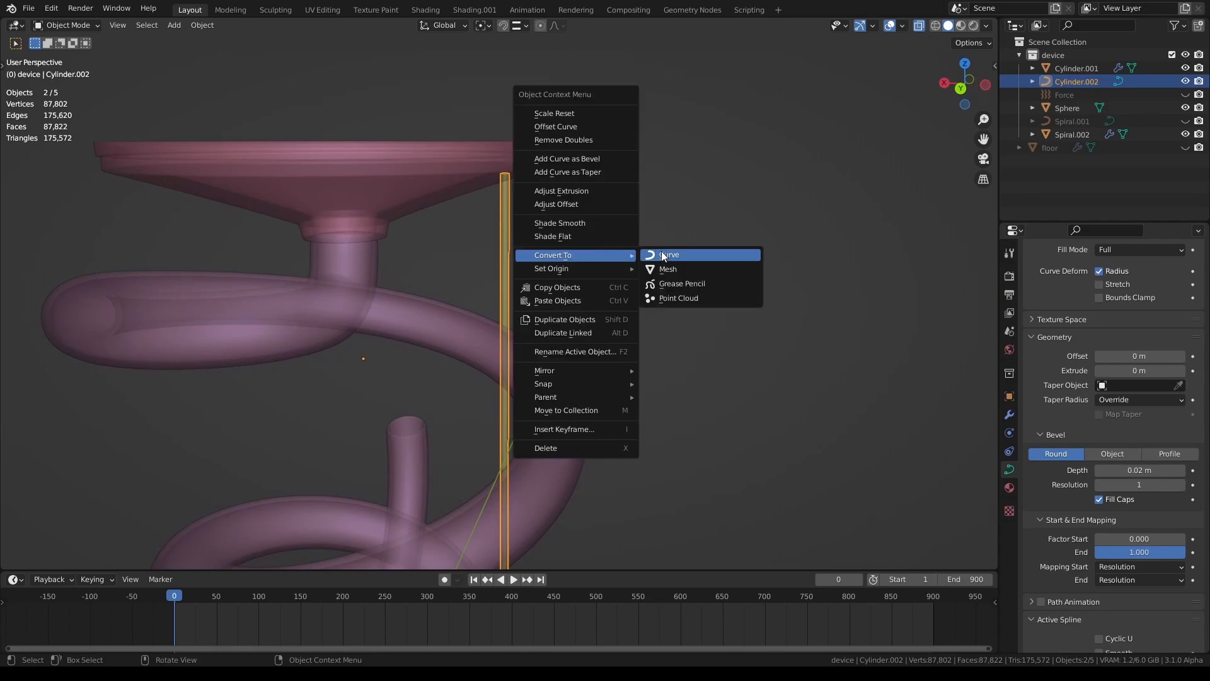
click(669, 269)
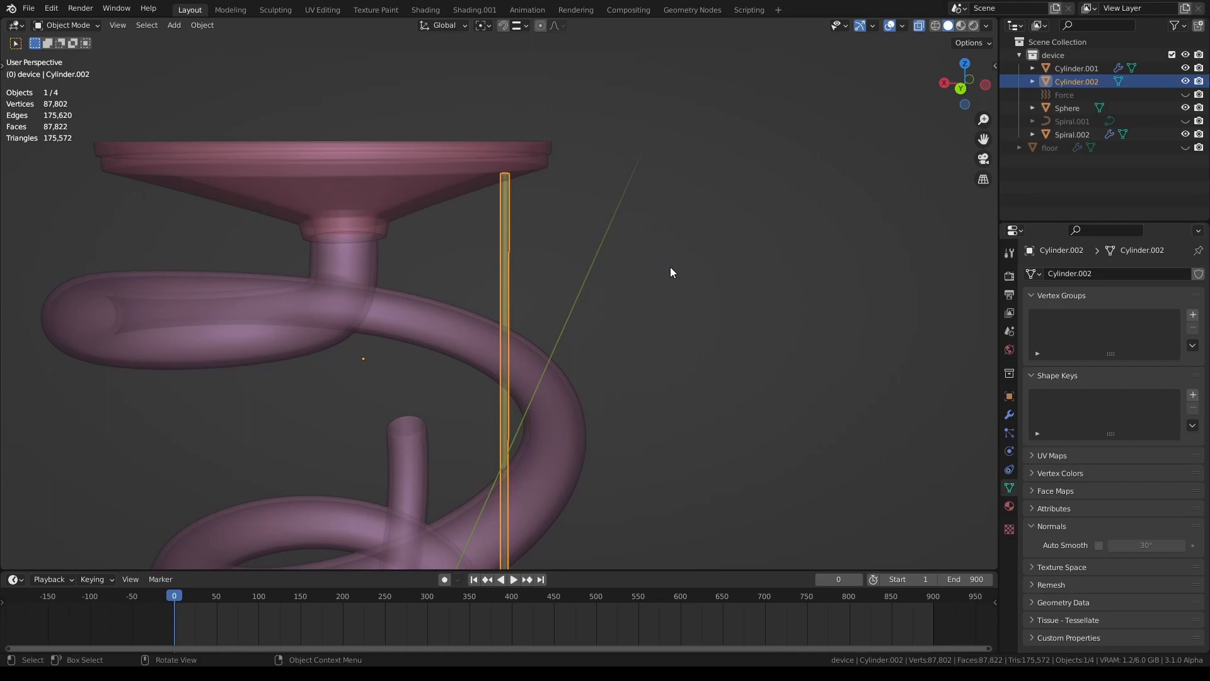
Duplicate the rod along X by about 0.135 m to the opposite side of the funnel
key(KP_7)
shift+middle_drag(731, 255, 644, 297)
scroll(630, 322, up, 2)
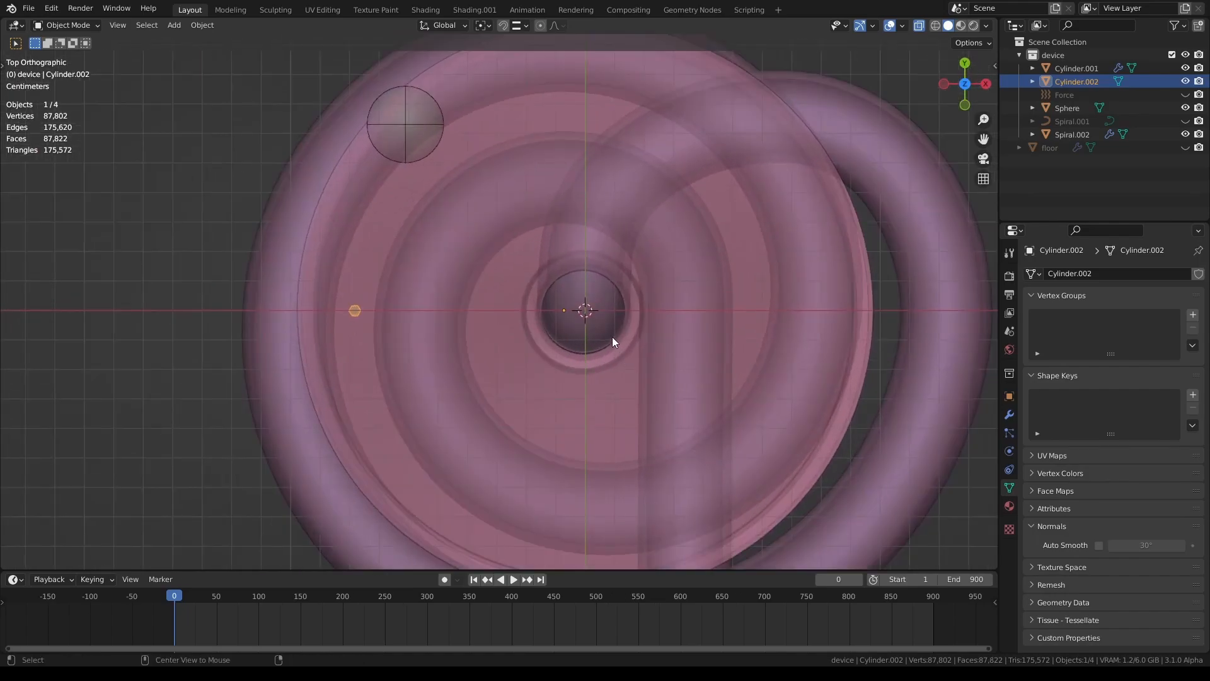
key(shift+d)
key(x)
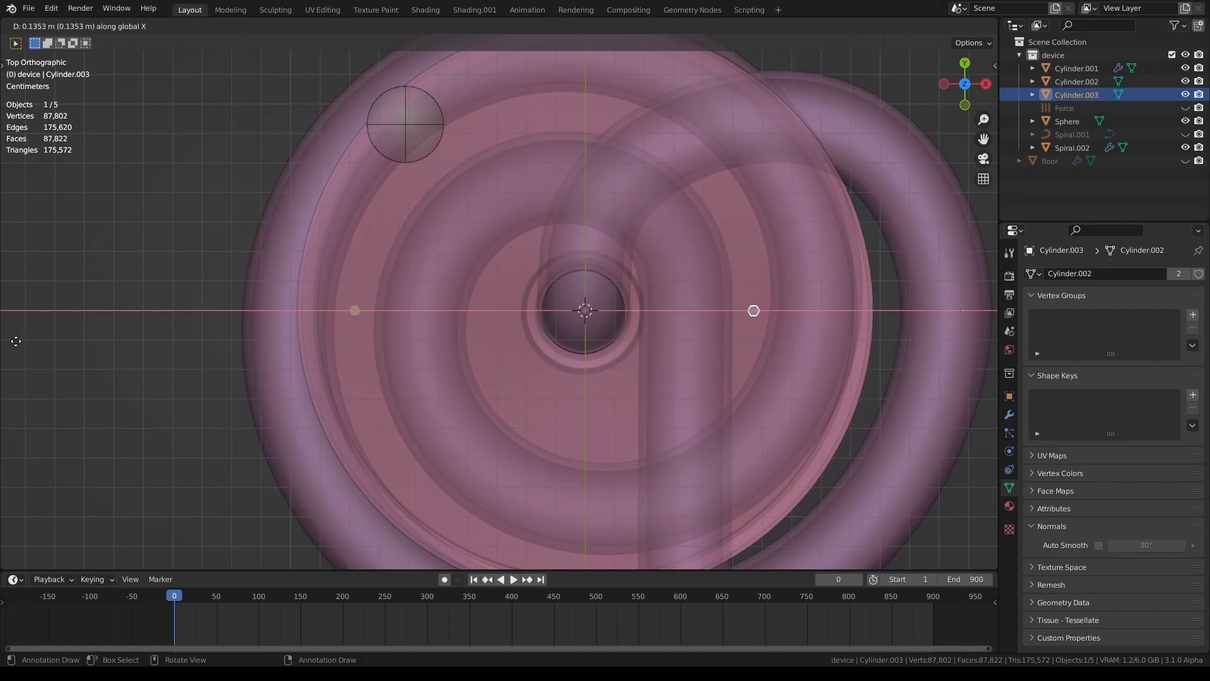
click(13, 338)
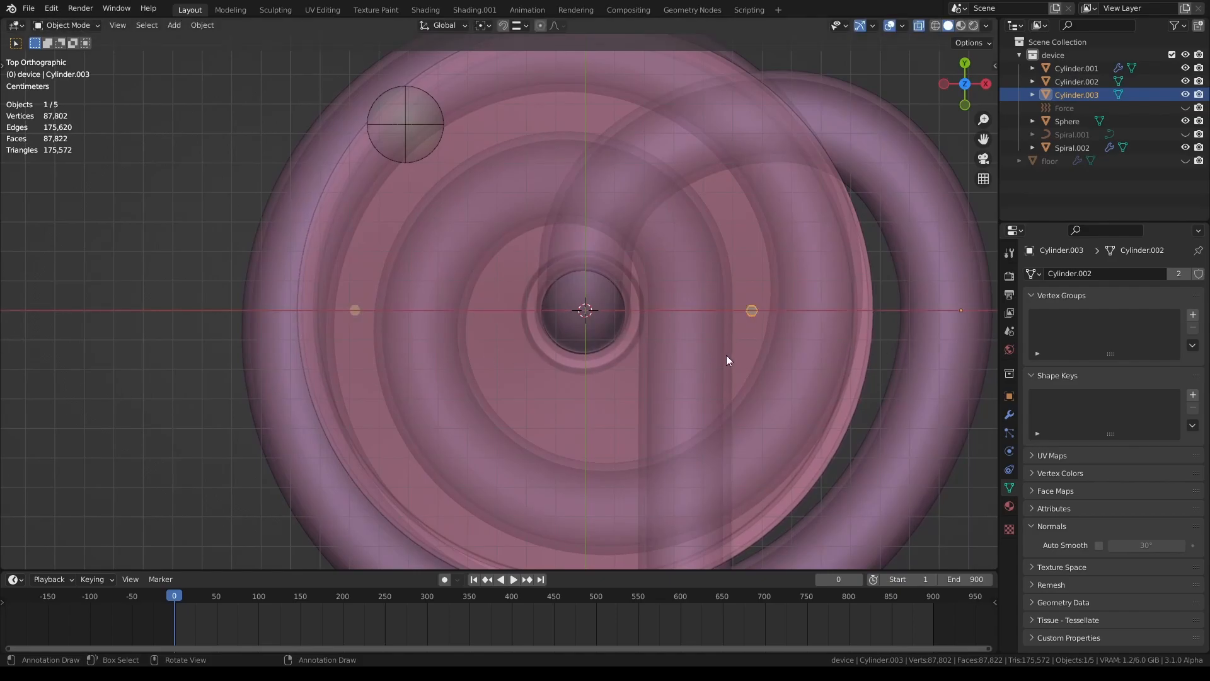
Duplicate the second rod freely to a spot beneath the funnel's +Y side, near the Y axis
key(shift+d)
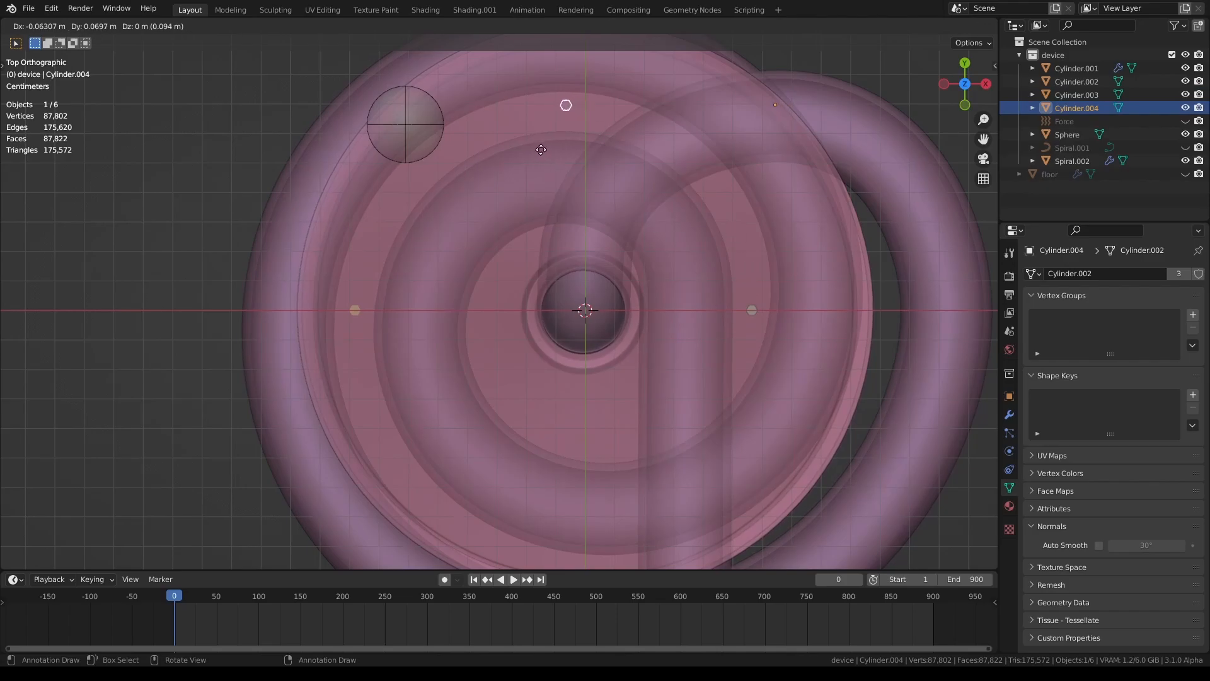
click(540, 154)
scroll(617, 203, down, 2)
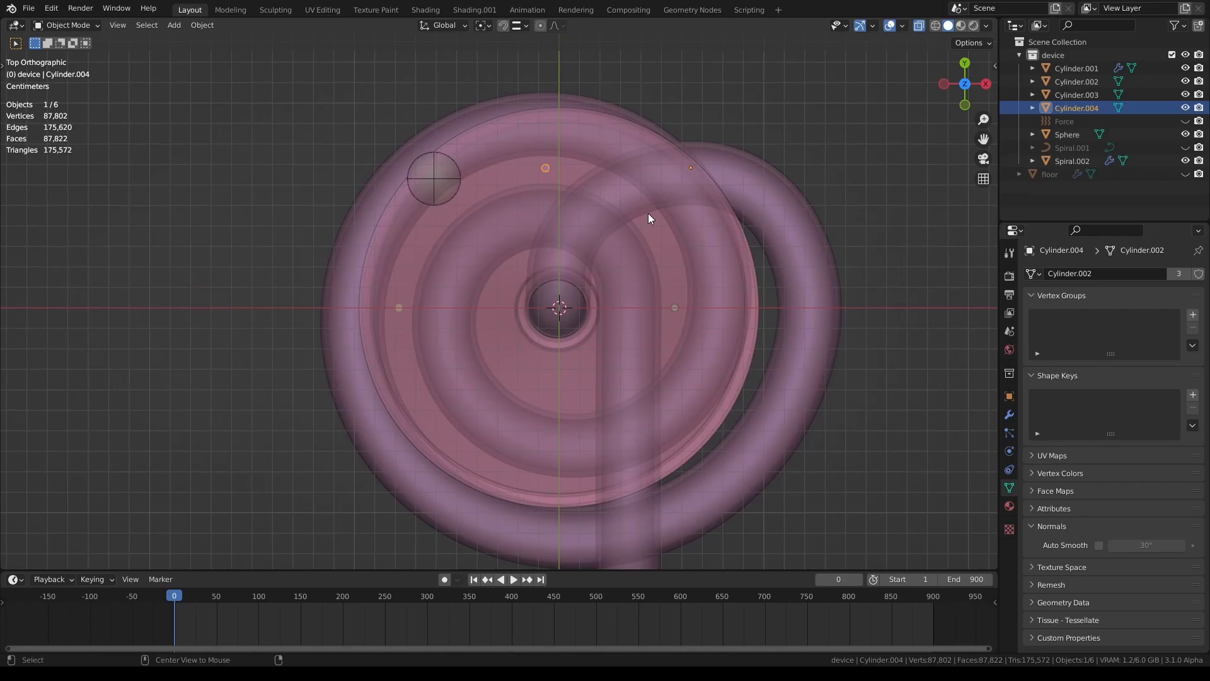
Duplicate the +Y rod straight along Y to the opposite, -Y side of the funnel
key(shift+d)
key(y)
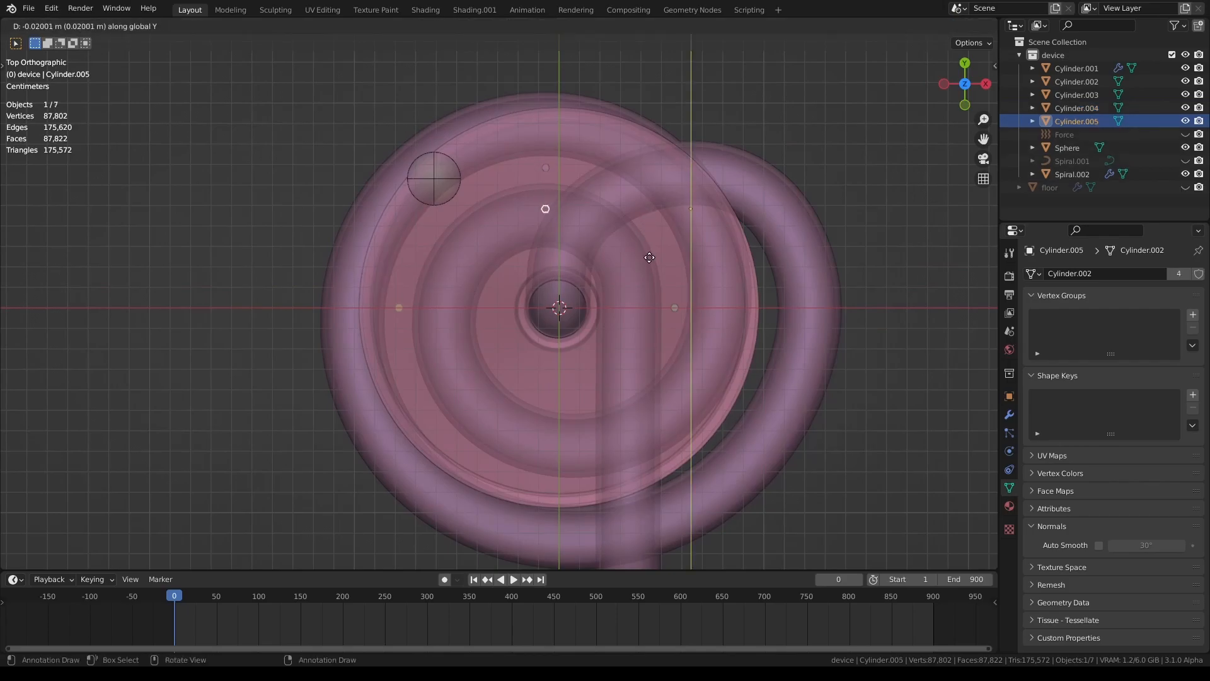
click(654, 547)
scroll(652, 533, up, 3)
shift+middle_drag(652, 533, 629, 221)
scroll(634, 411, up, 1)
middle_drag(629, 422, 527, 417)
key(KP_7)
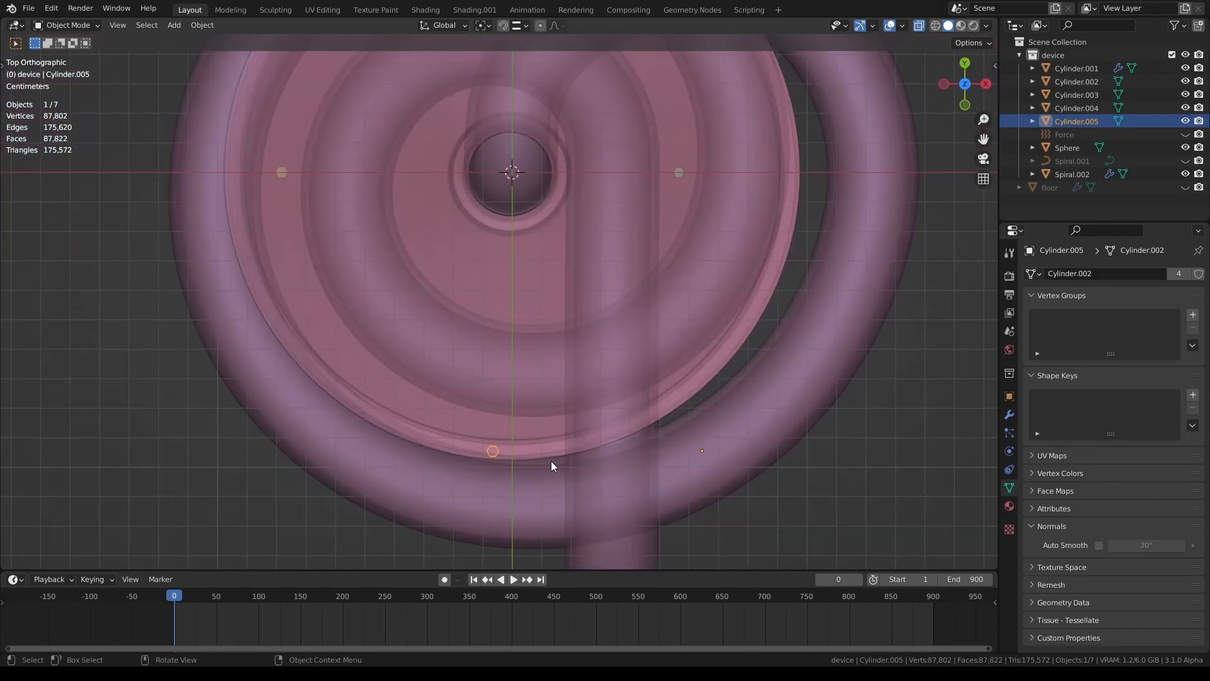
Move the -Y rod slightly inward along Y so it sits under the funnel's rim
key(g)
key(y)
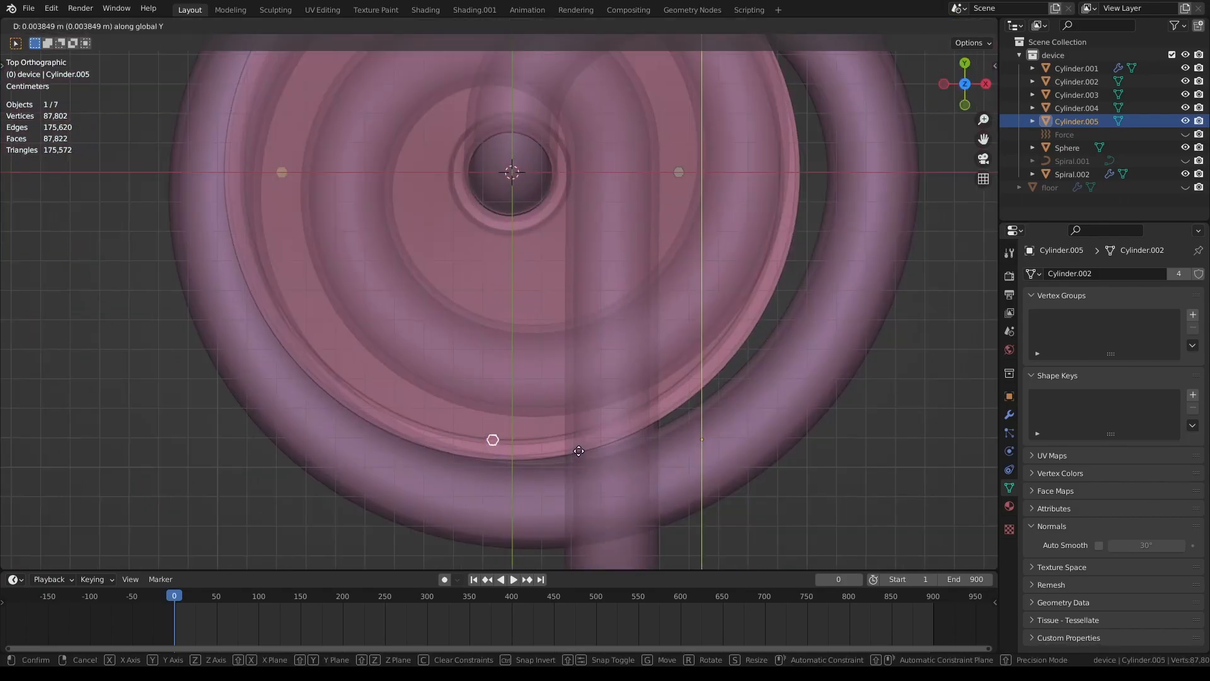
click(578, 454)
middle_drag(576, 456, 661, 388)
key(KP_7)
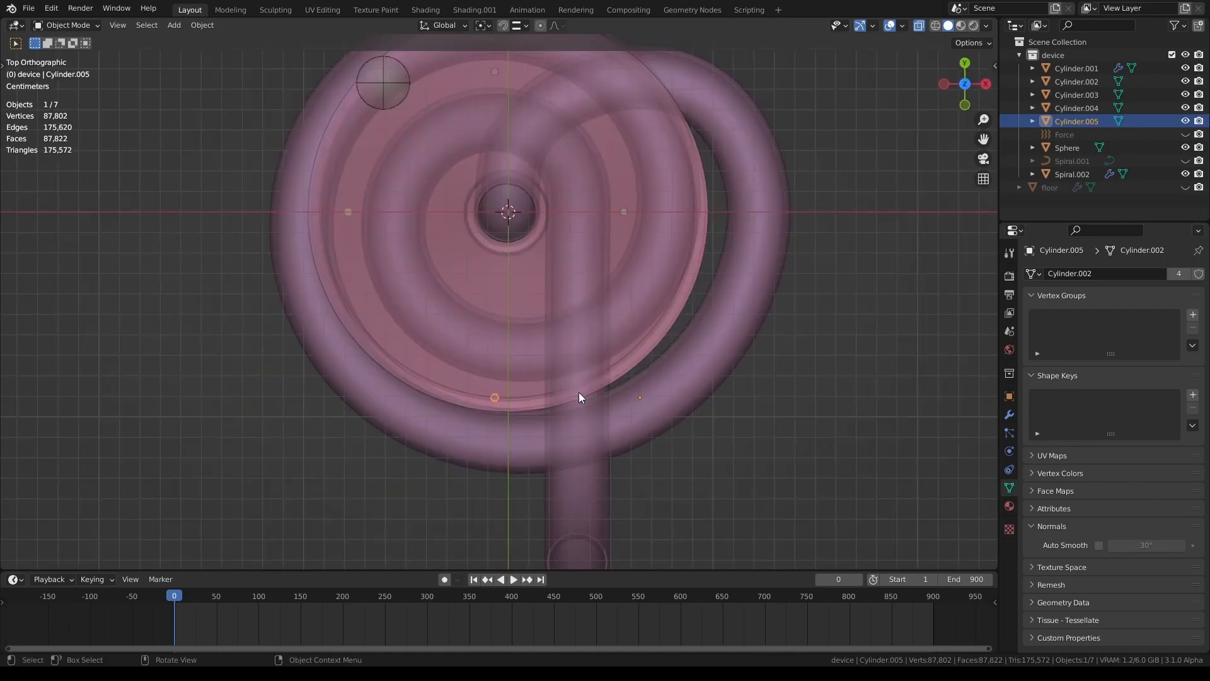
scroll(578, 392, up, 1)
shift+middle_drag(595, 324, 578, 456)
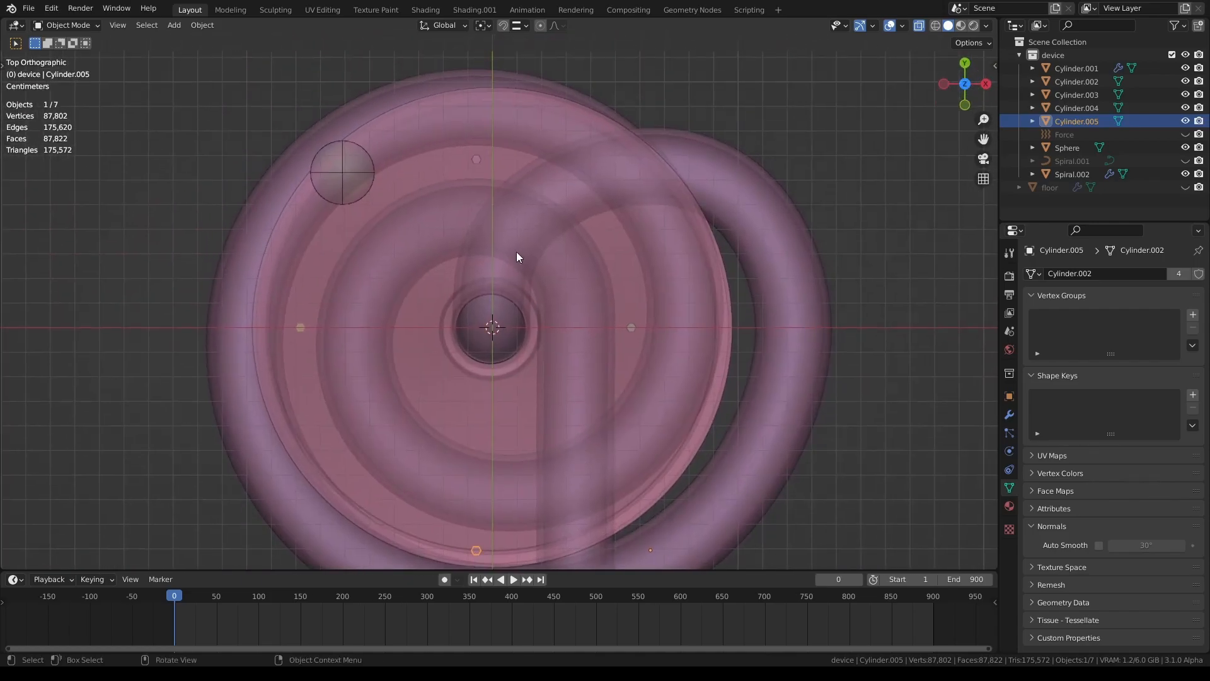
Nudge the rod on the funnel's +Y side along Y and turn off X-ray display
click(508, 165)
click(472, 163)
scroll(505, 163, up, 1)
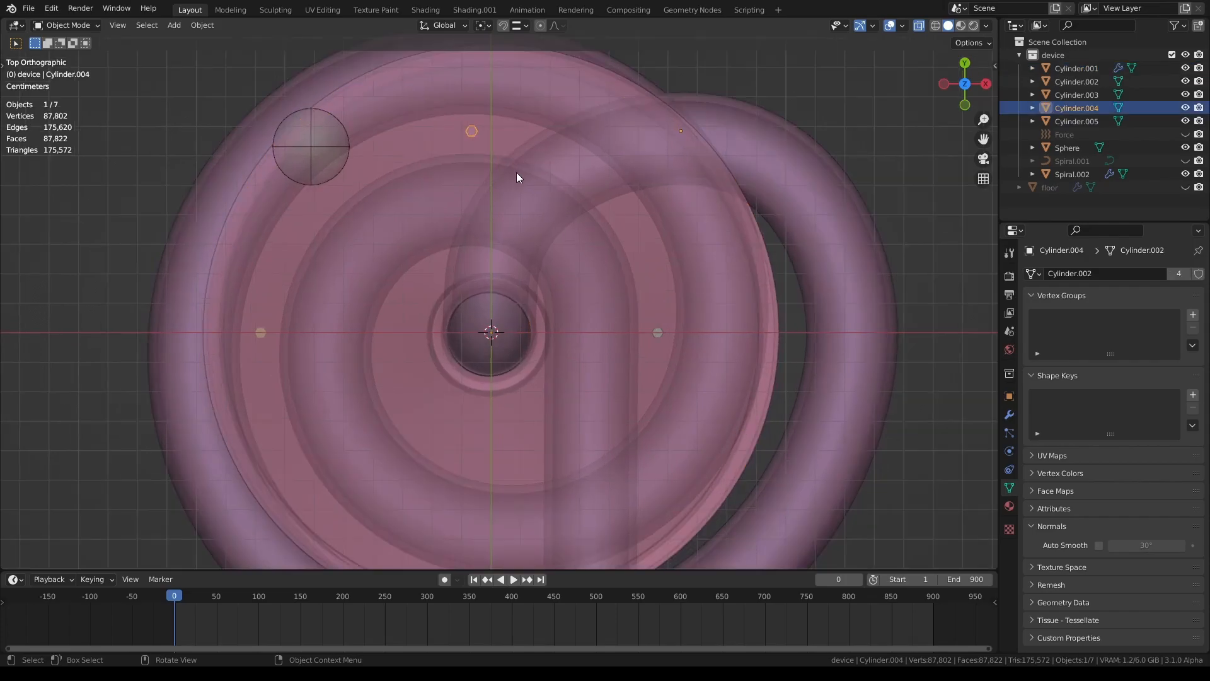
key(g)
key(y)
click(515, 181)
middle_drag(553, 411, 641, 259)
click(717, 276)
mouse_move(717, 276)
middle_down()
mouse_move(743, 260)
mouse_move(719, 261)
middle_up()
scroll(743, 256, down, 2)
click(918, 25)
Examine how the tops of the four rods meet the funnel's underside, in solid and X-ray display
middle_drag(707, 195, 614, 376)
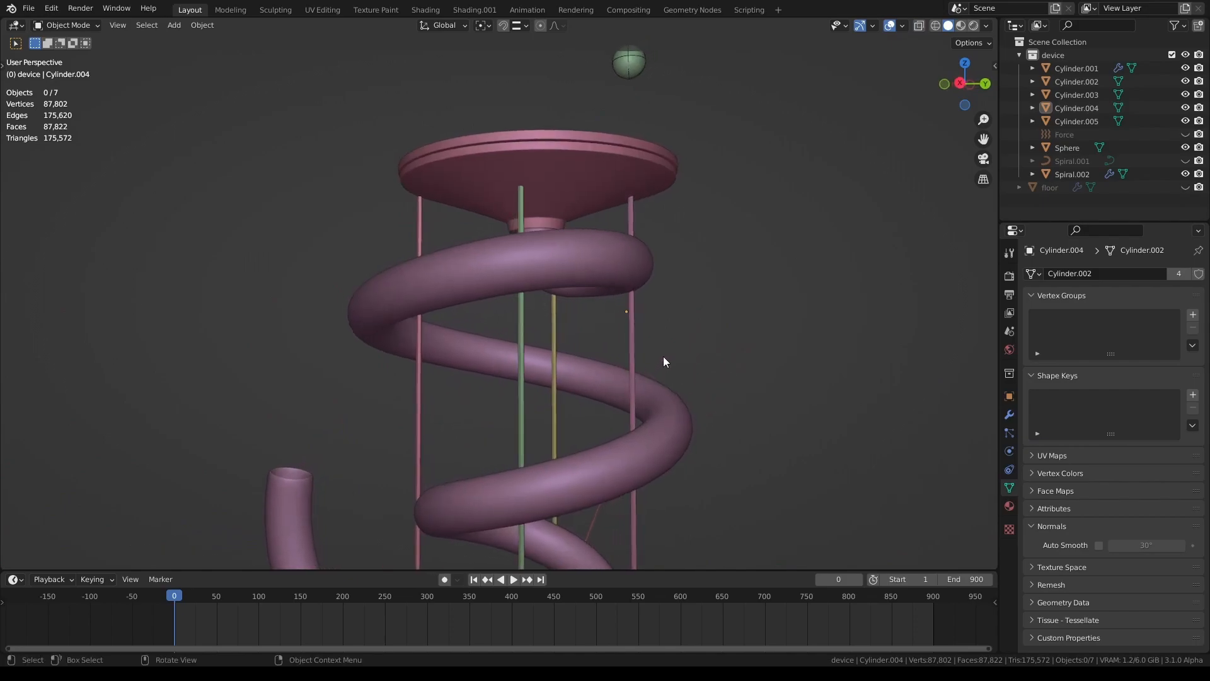
scroll(664, 315, up, 5)
shift+middle_drag(664, 312, 501, 395)
scroll(505, 390, up, 3)
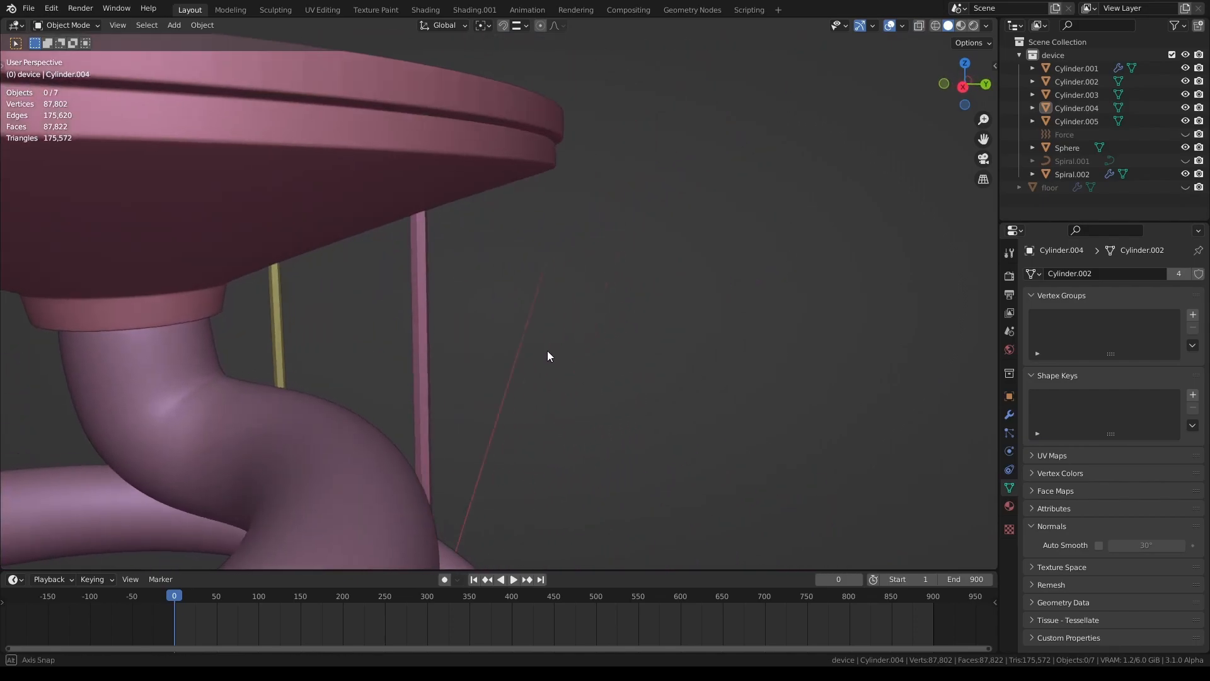
middle_drag(636, 264, 659, 263)
key(alt+z)
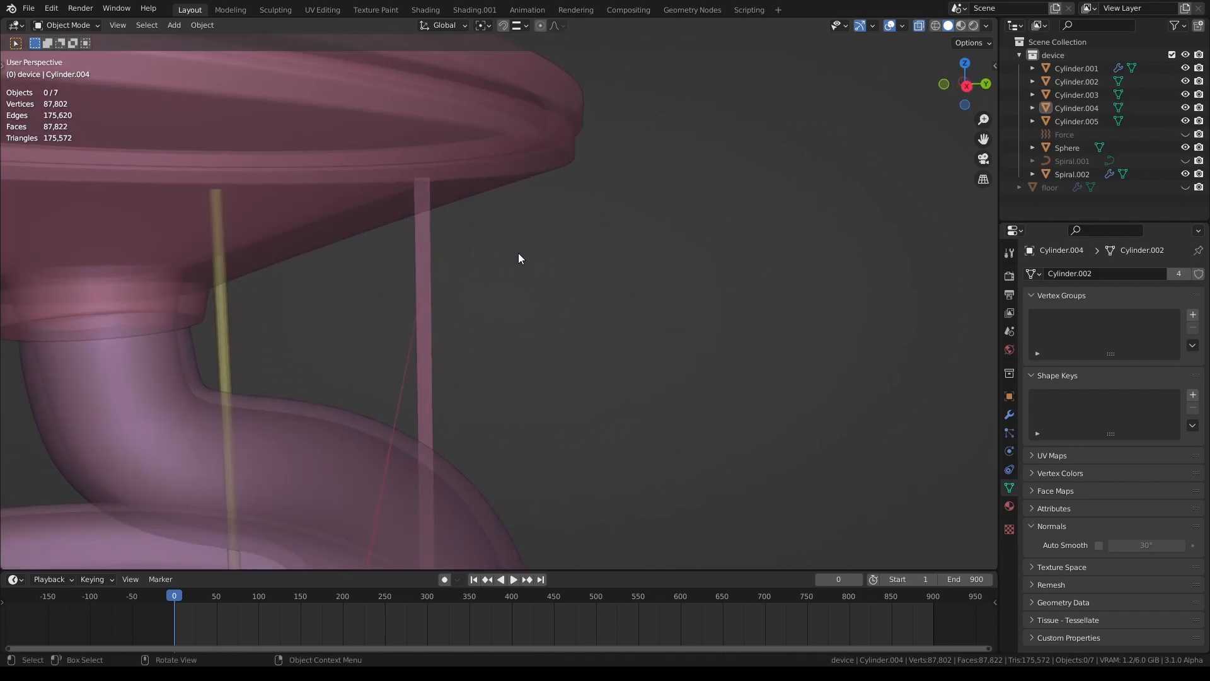
key(KP_1)
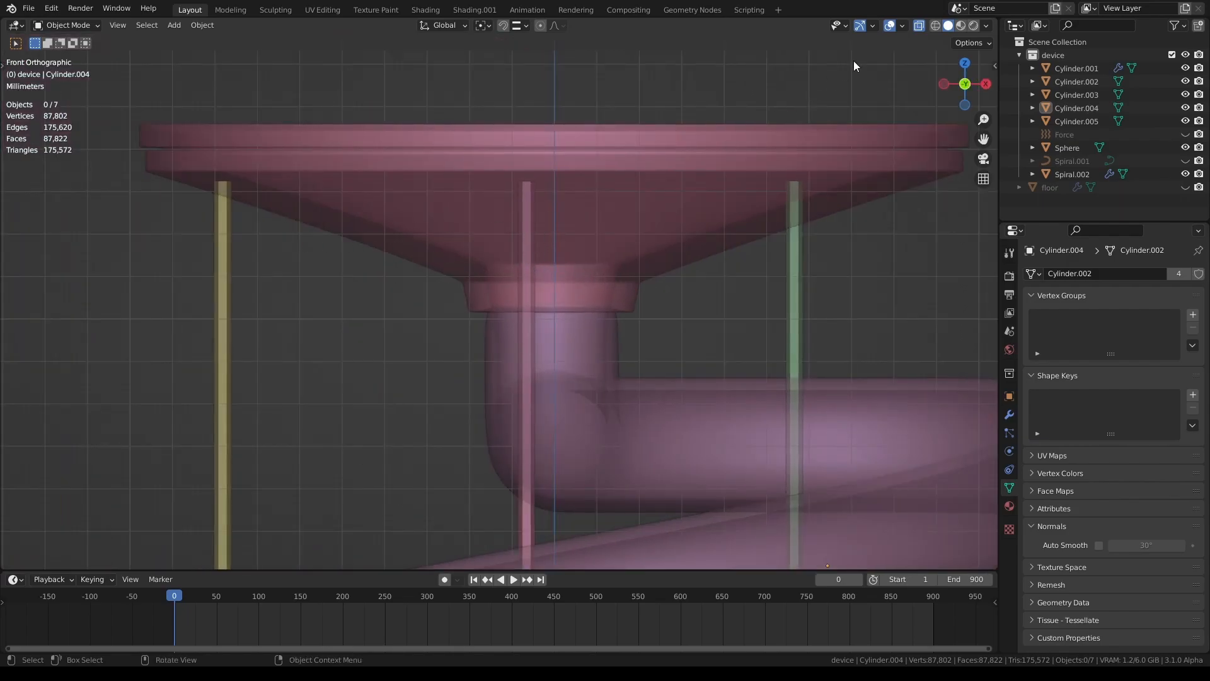
click(920, 26)
middle_drag(783, 209, 627, 244)
middle_drag(805, 256, 395, 257)
middle_drag(542, 252, 475, 257)
scroll(500, 262, down, 5)
middle_drag(511, 357, 655, 399)
scroll(513, 449, up, 1)
scroll(513, 454, down, 4)
middle_drag(535, 400, 582, 353)
Add a mesh cylinder at the 3D cursor and scale it uniformly until its outline surrounds the spiral coils from above
key(shift+a)
mouse_move(586, 280)
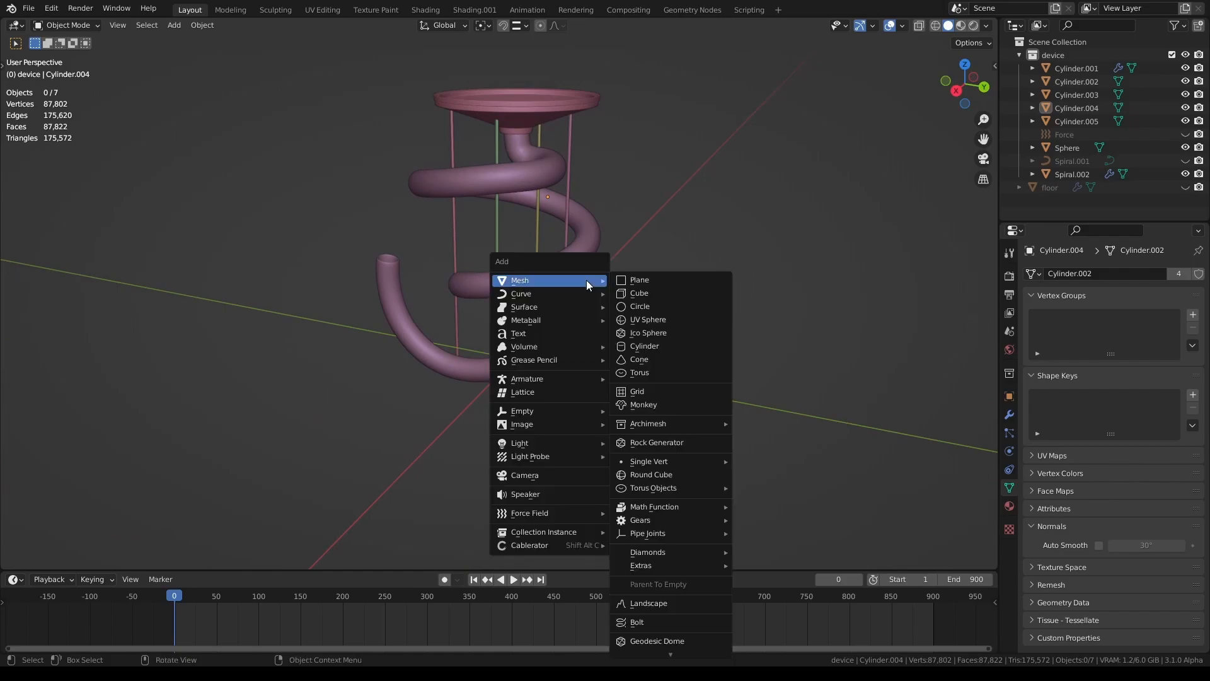
click(699, 344)
key(s)
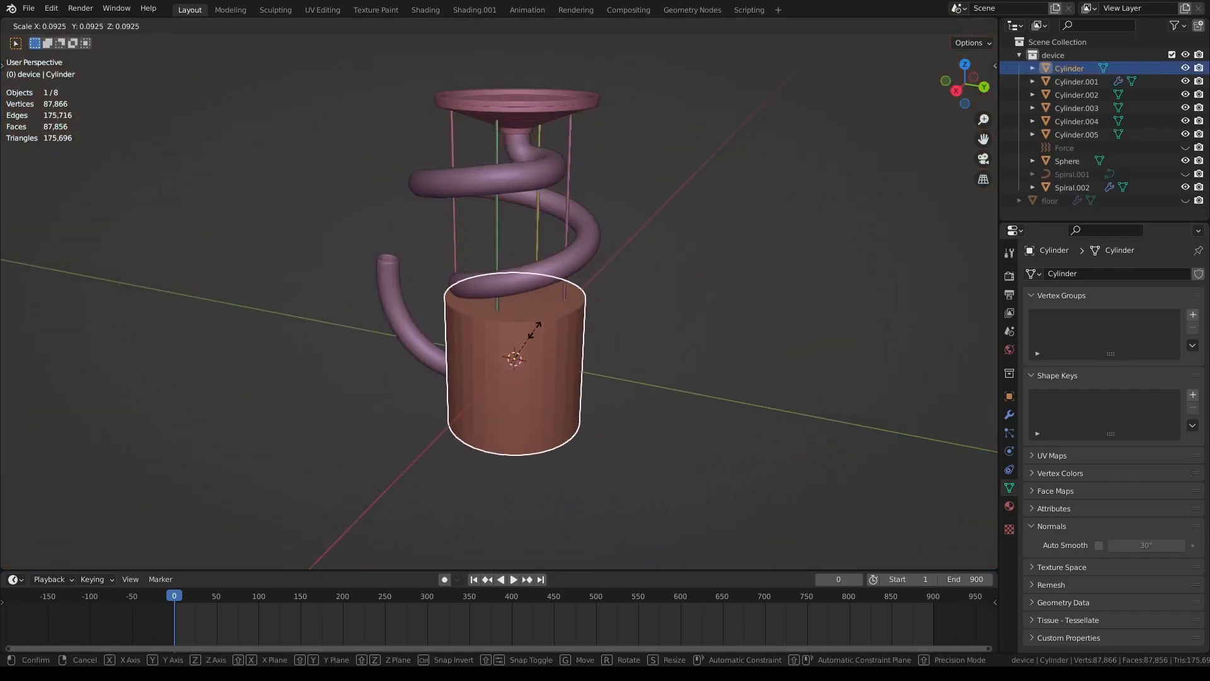
click(546, 325)
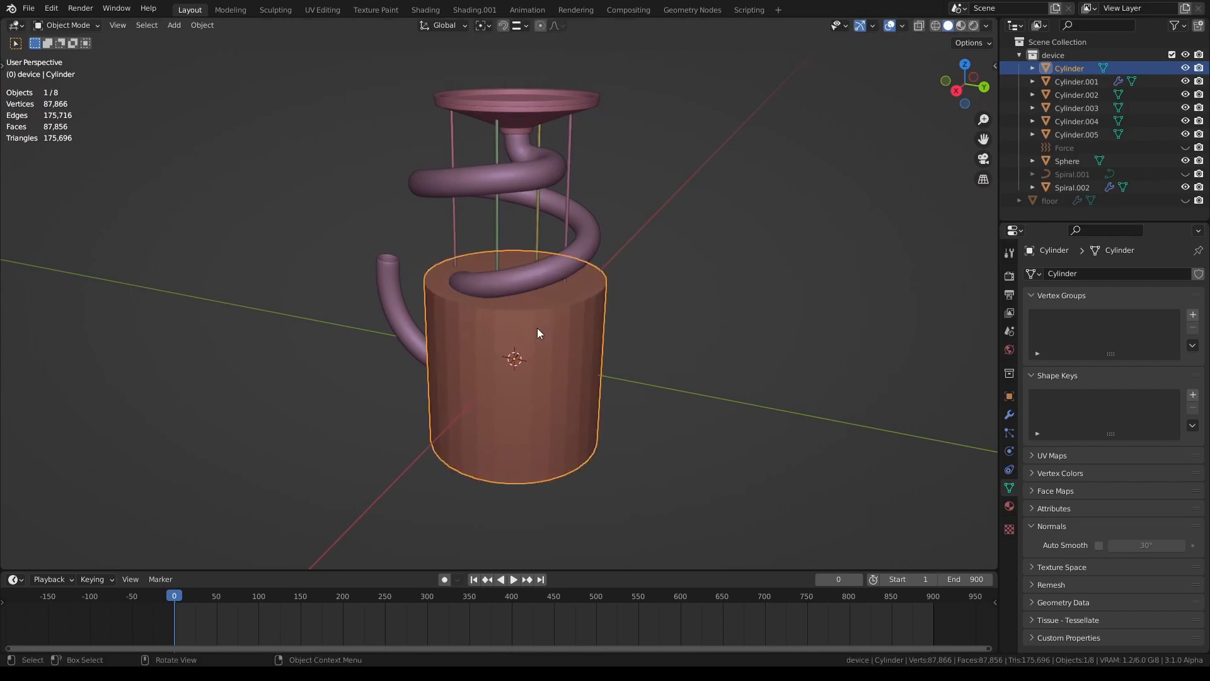
key(KP_7)
key(s)
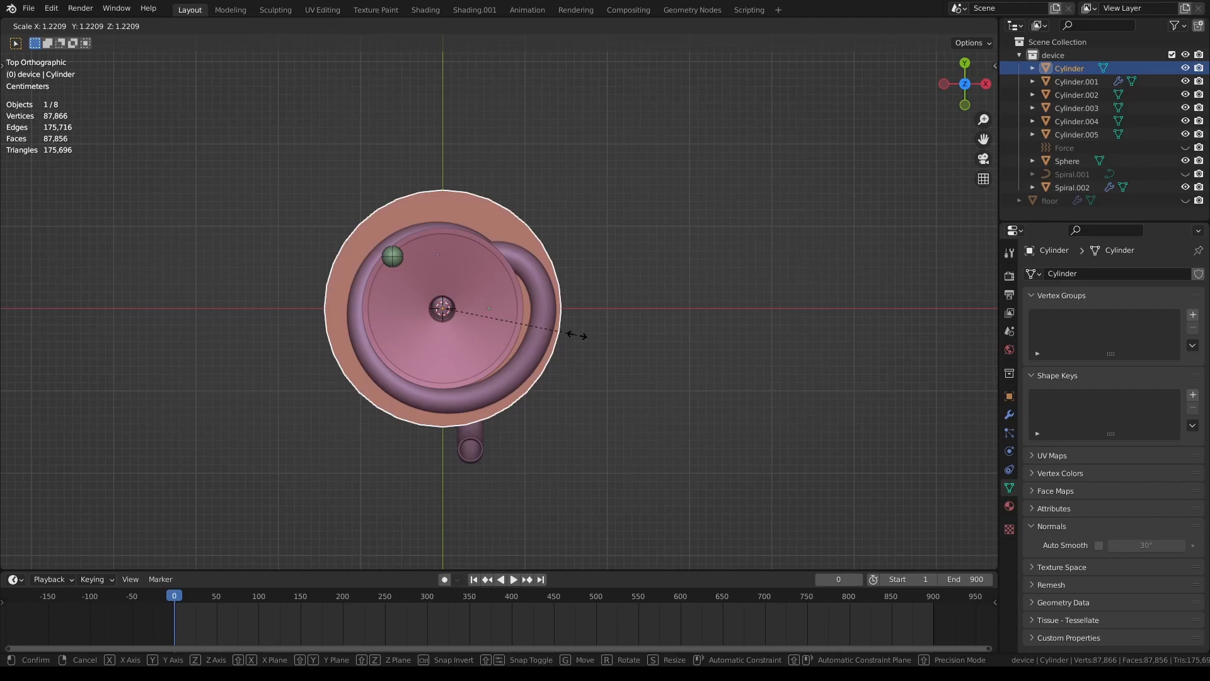
click(577, 335)
Flatten the cylinder along Z into a thin disc and lower it beneath the spiral tube as a base
middle_drag(580, 338, 454, 229)
key(s)
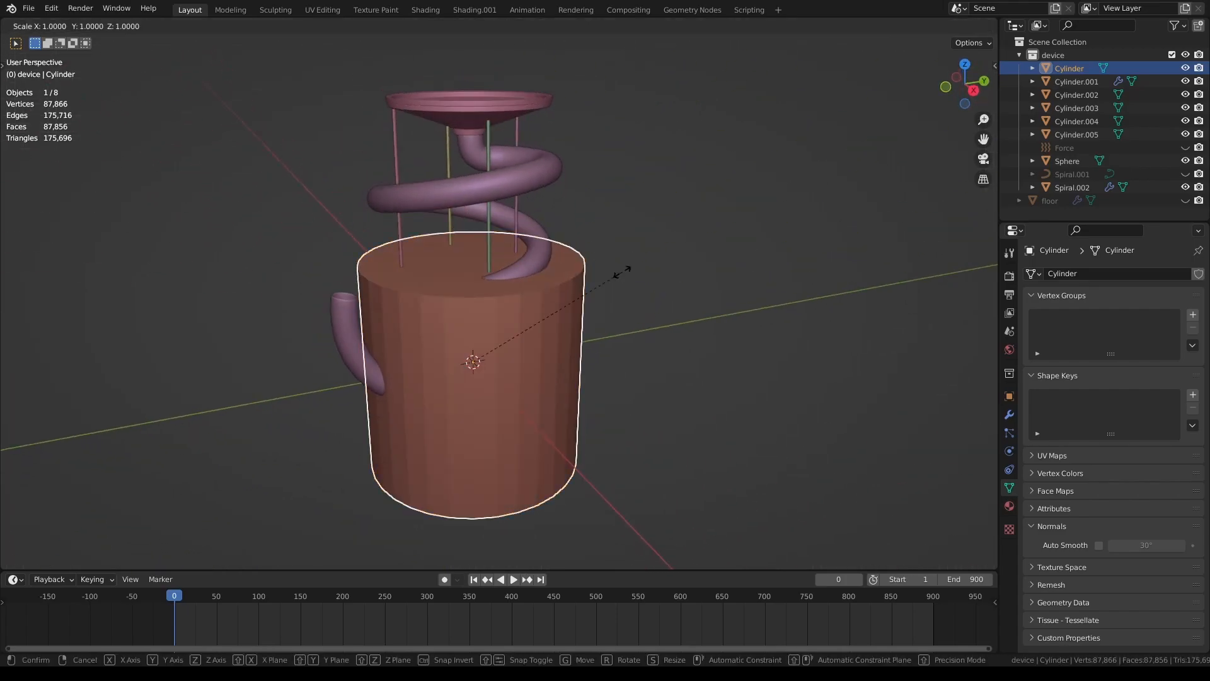
key(z)
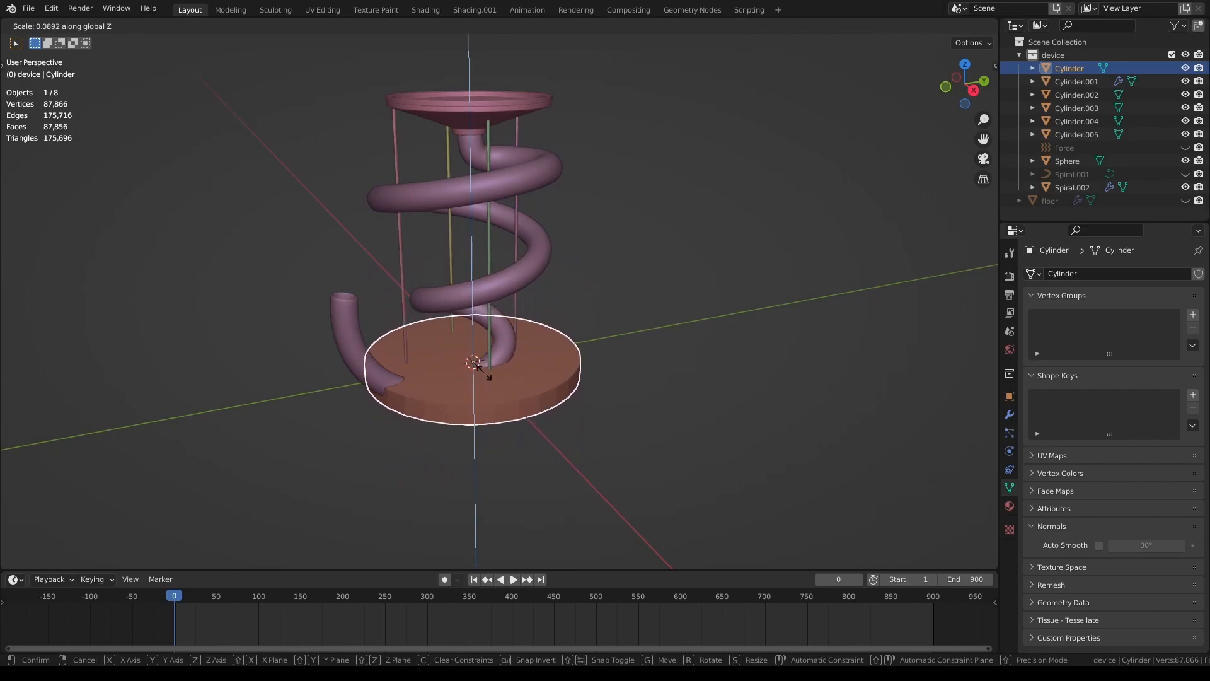
click(477, 364)
key(g)
key(z)
click(494, 394)
Add a Bevel modifier to the base disc with an amount of 0.01 m
middle_drag(494, 394, 600, 315)
scroll(527, 470, up, 3)
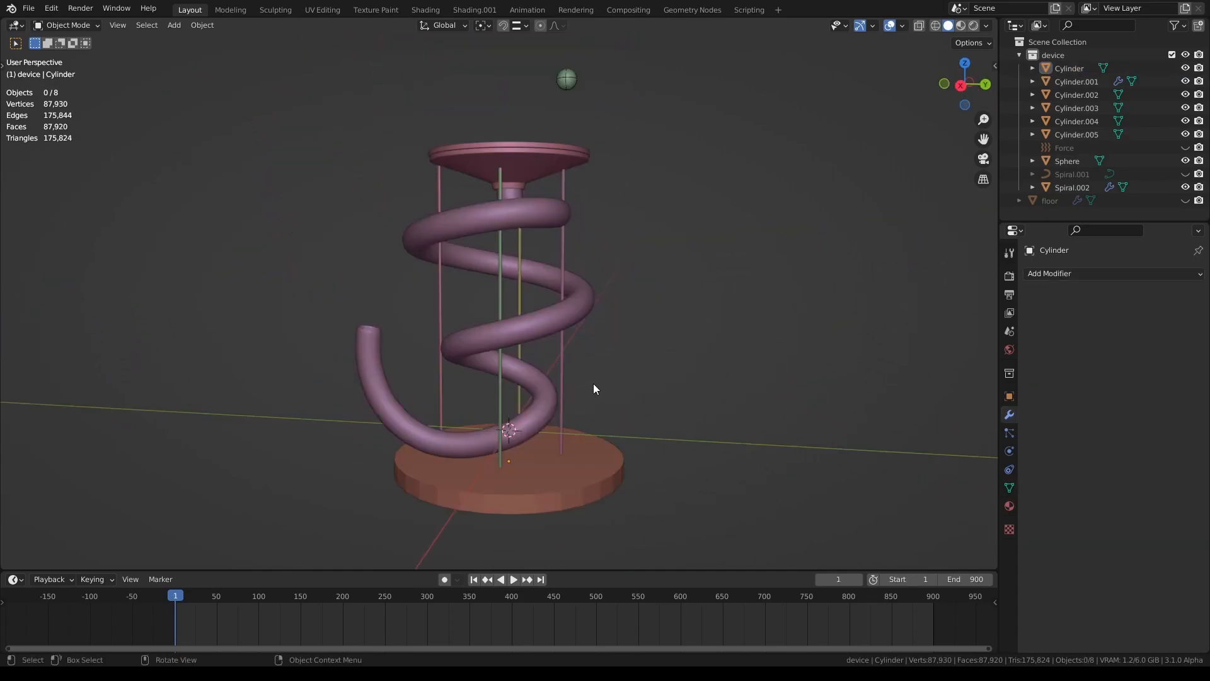
middle_drag(594, 388, 596, 351)
scroll(595, 416, up, 3)
click(649, 479)
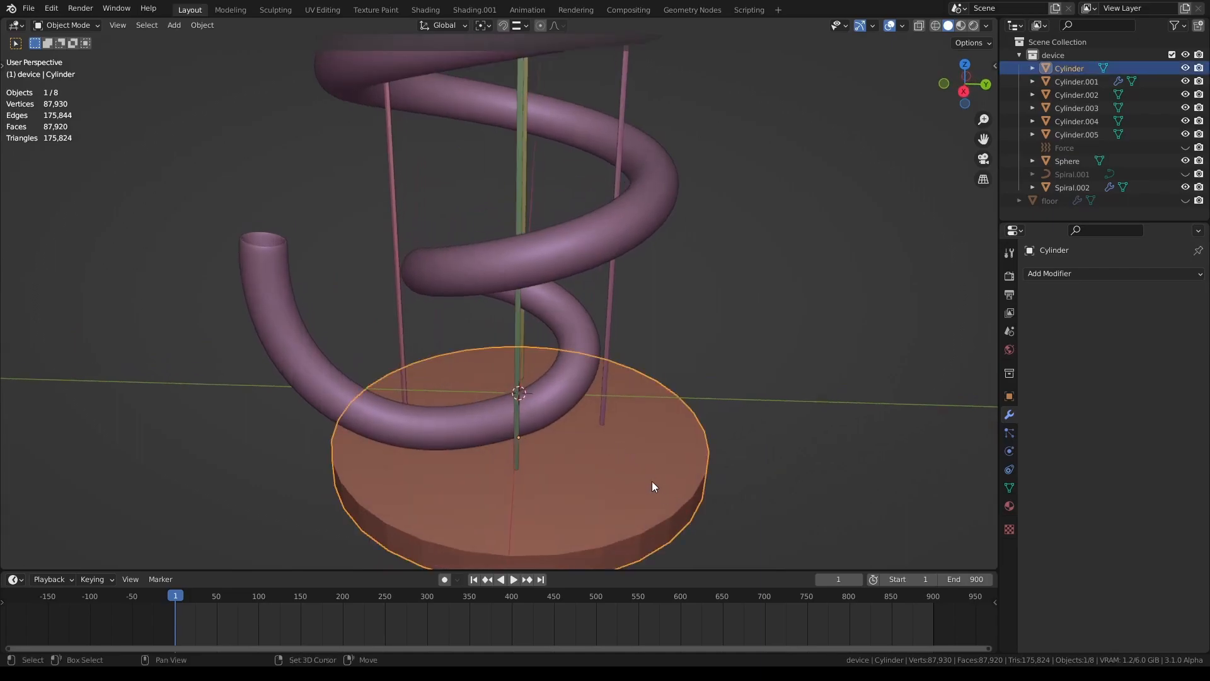
key(KP_Decimal)
scroll(721, 387, up, 2)
click(1067, 278)
click(910, 324)
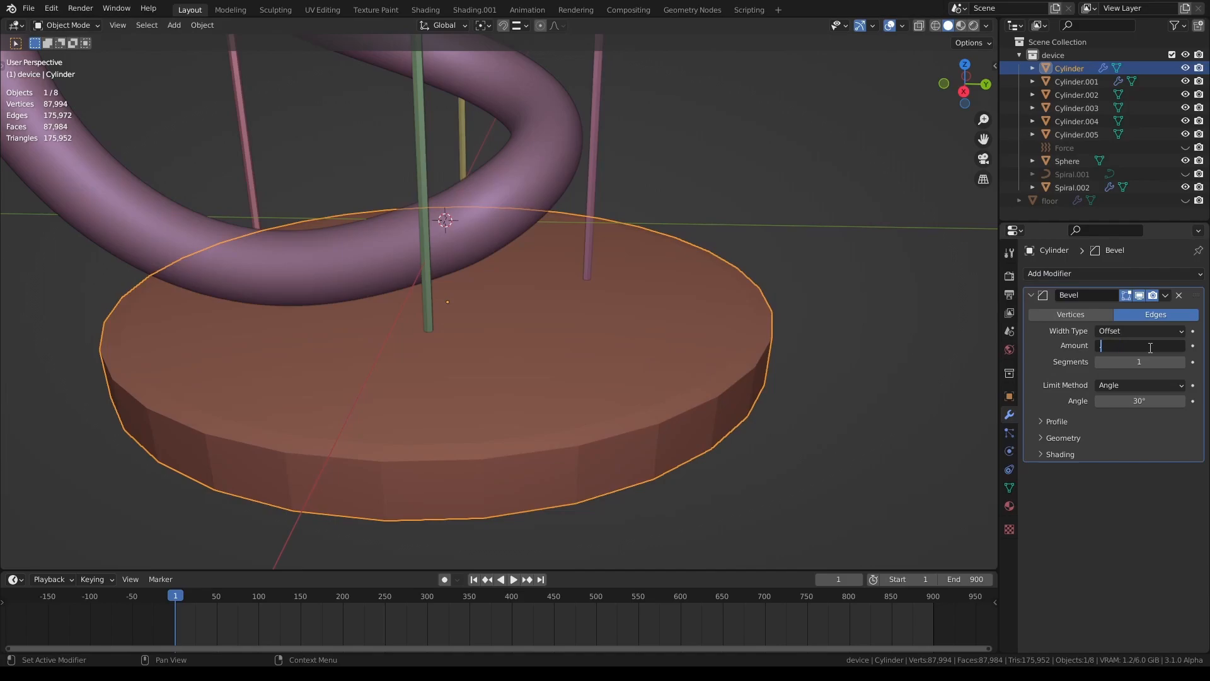
text(0.01)
key(Return)
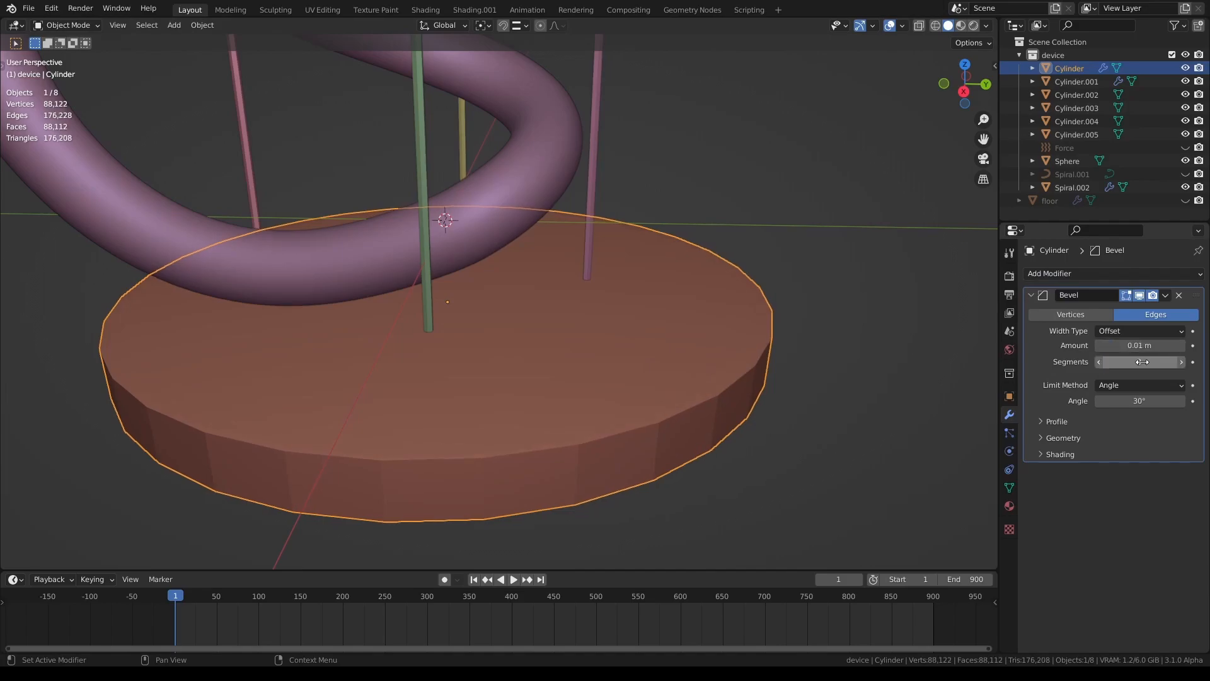
Add a Subdivision Surface modifier at viewport level 2 to the base disc and shade it smooth
click(1087, 278)
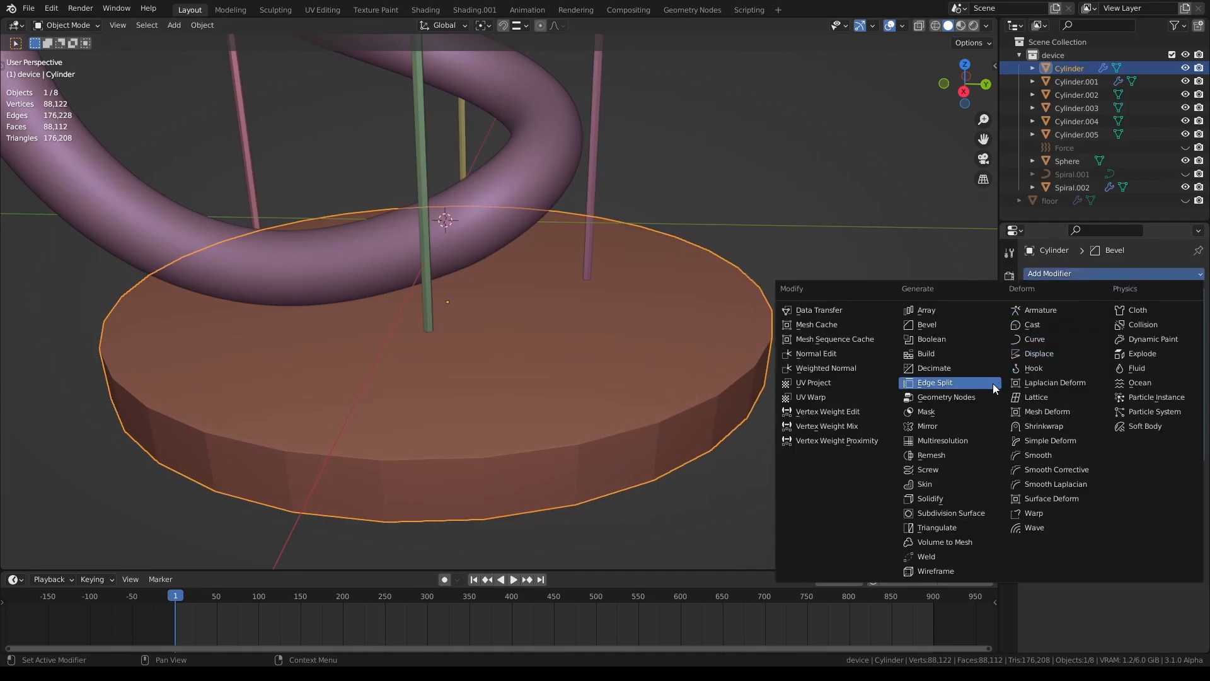
click(948, 511)
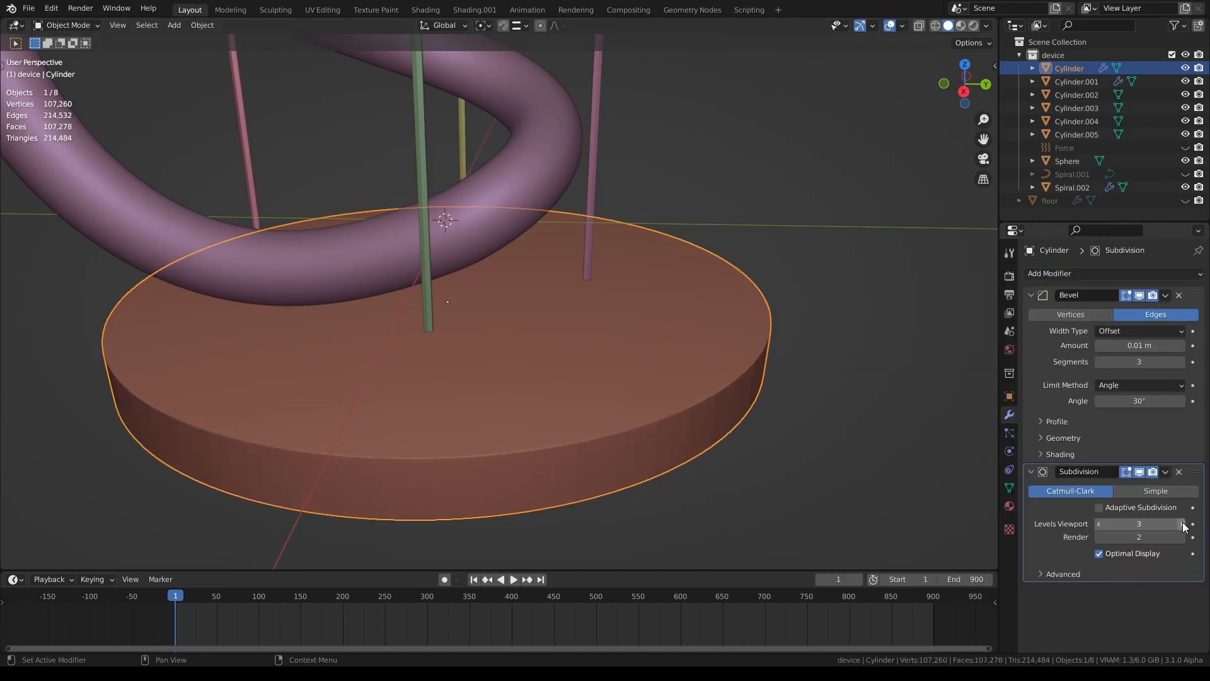
middle_drag(729, 448, 752, 450)
right_click(698, 377)
click(697, 390)
Cut two concentric edge loops into the outer ring of faces on the base disc's top
key(Tab)
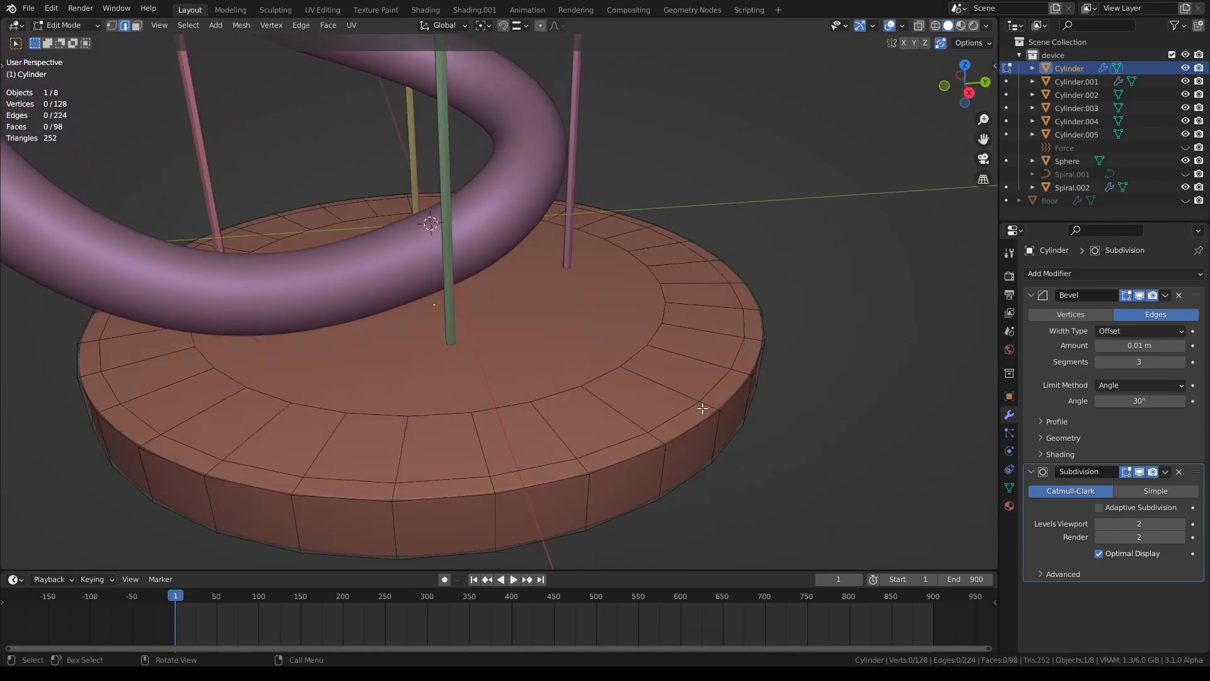
key(ctrl+r)
click(669, 381)
click(669, 380)
key(ctrl+r)
click(687, 381)
click(686, 380)
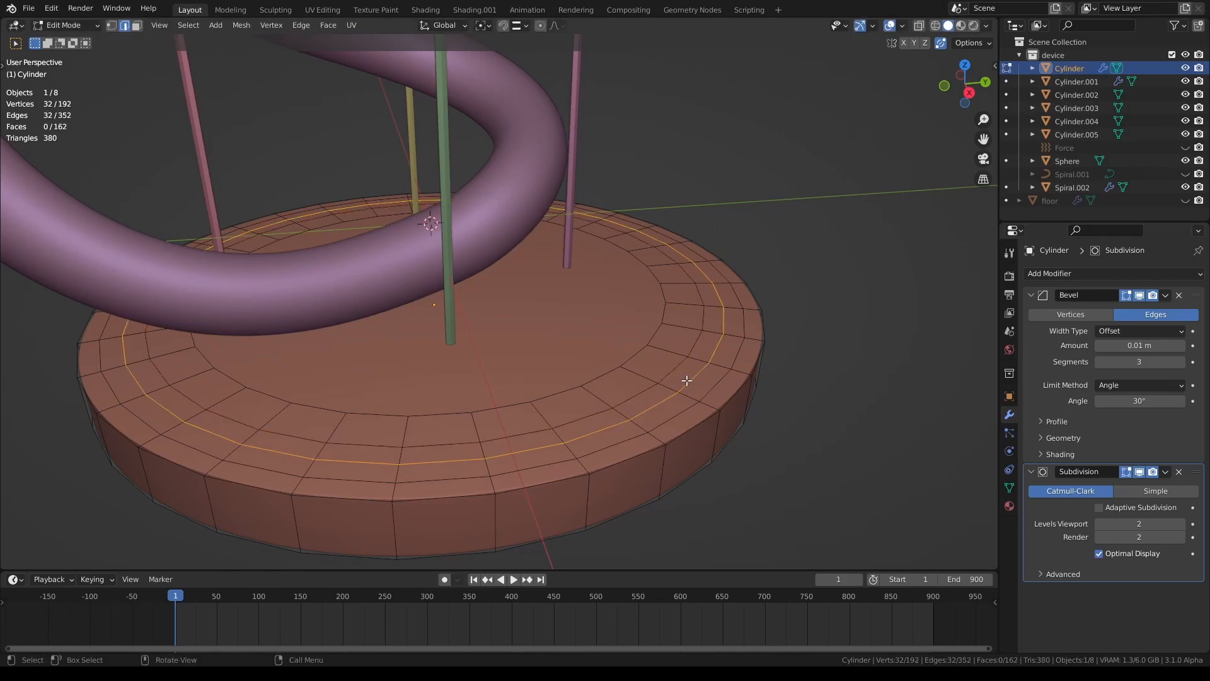
Select the ring of faces between the two new loops and lower it about 0.0045 m along Z to form a groove
key(3)
alt+click(667, 388)
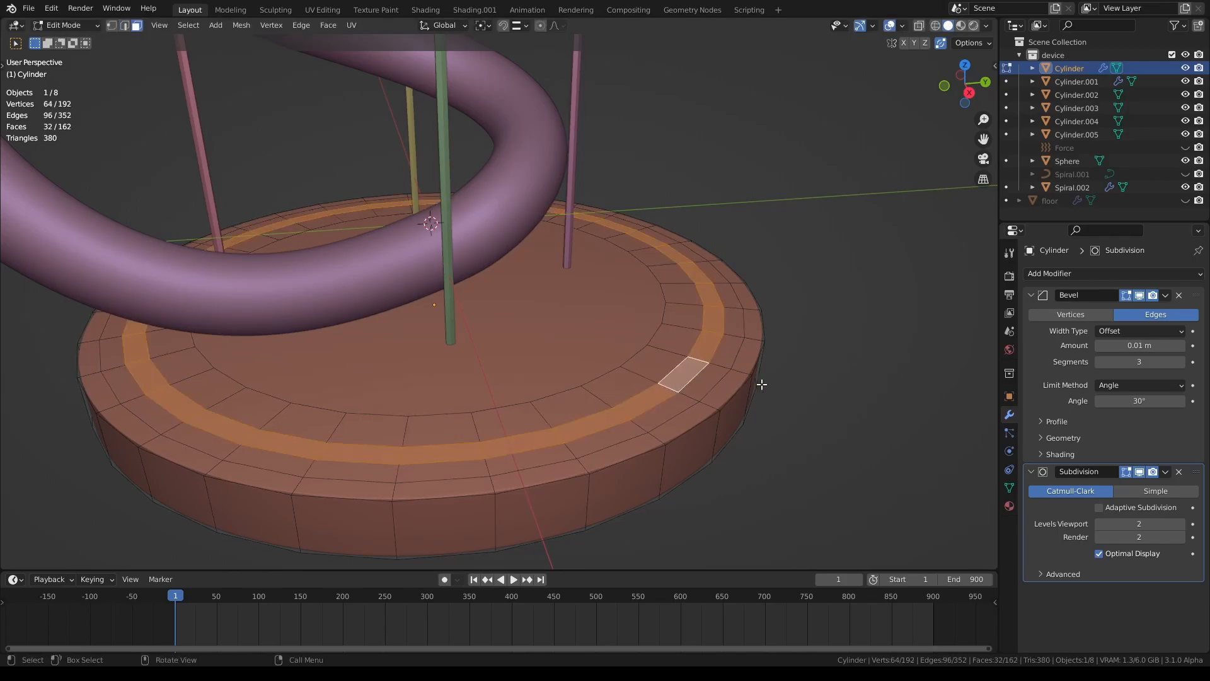
key(g)
key(z)
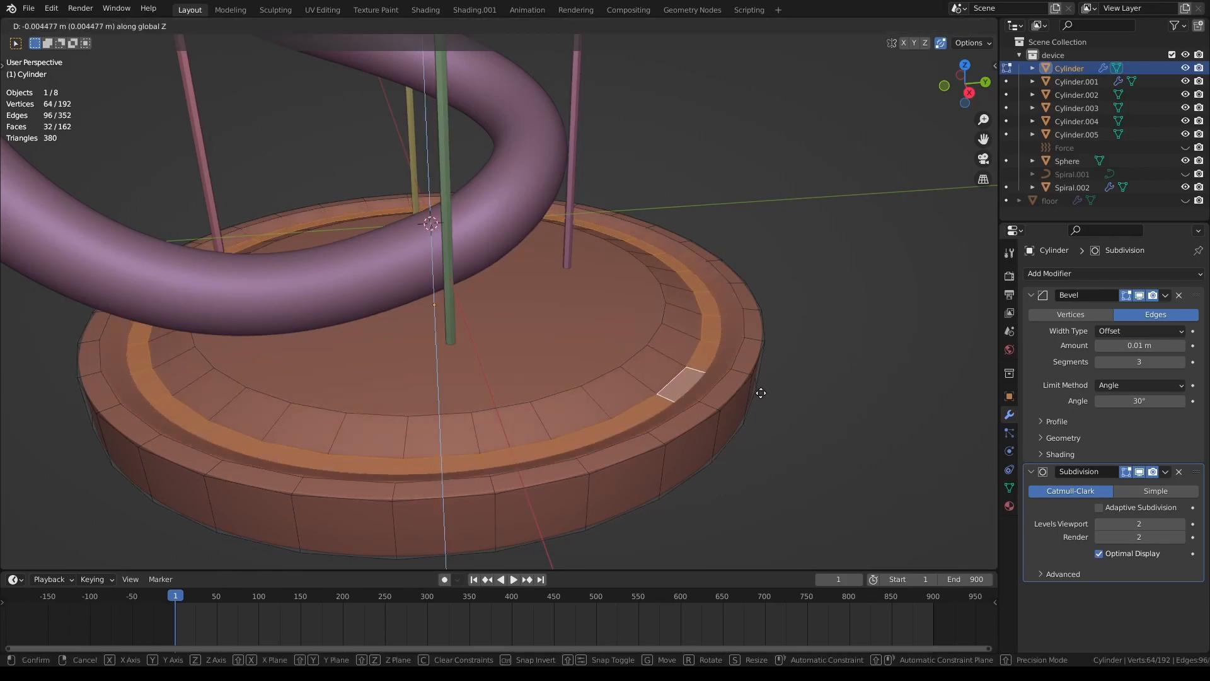
click(761, 393)
key(Tab)
middle_drag(724, 374, 657, 384)
click(627, 353)
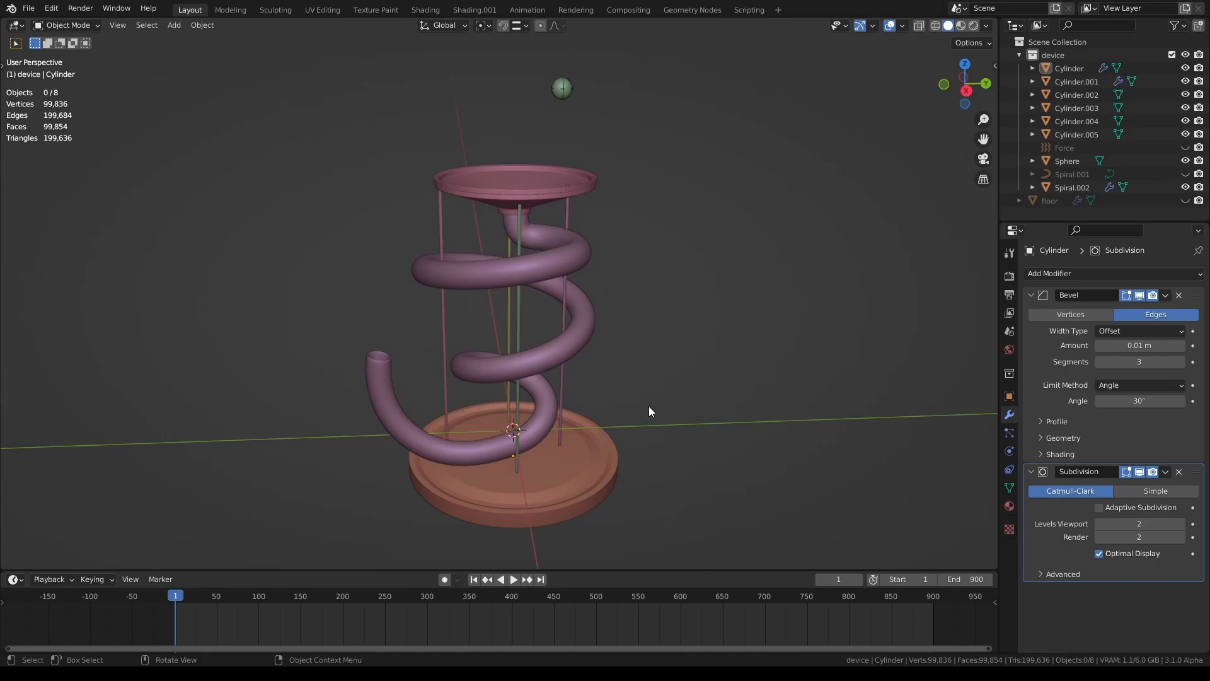
scroll(610, 289, up, 4)
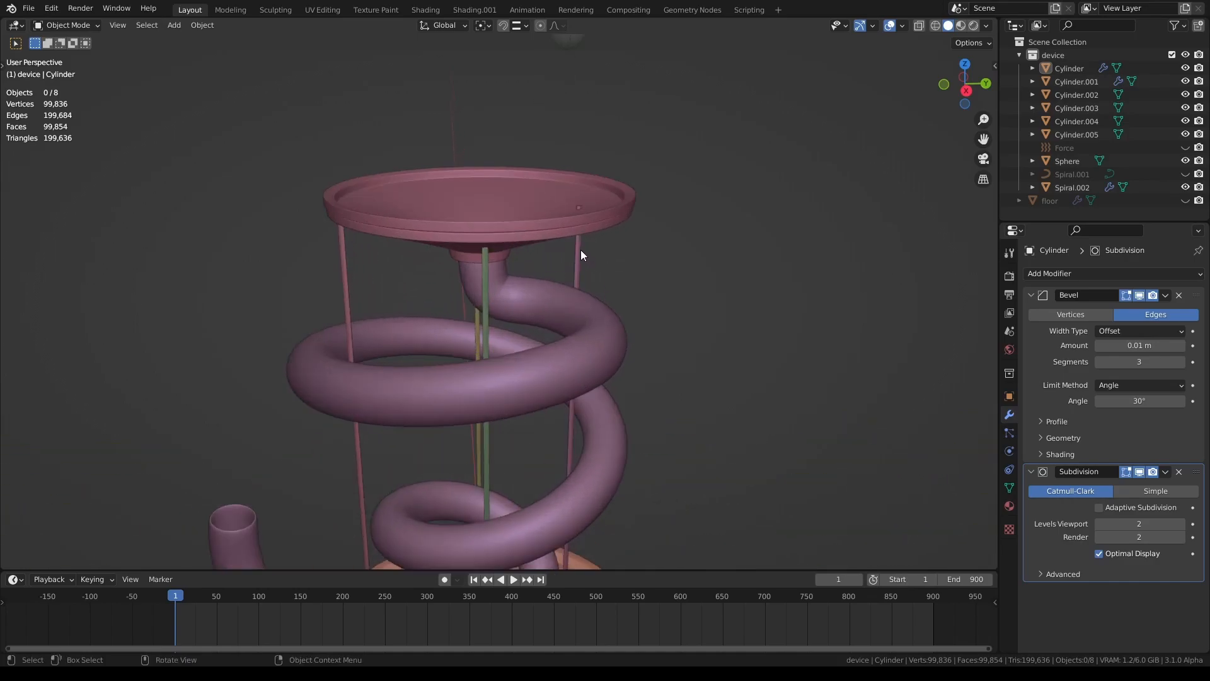
click(579, 252)
scroll(622, 270, up, 2)
middle_drag(622, 270, 656, 332)
key(g)
key(z)
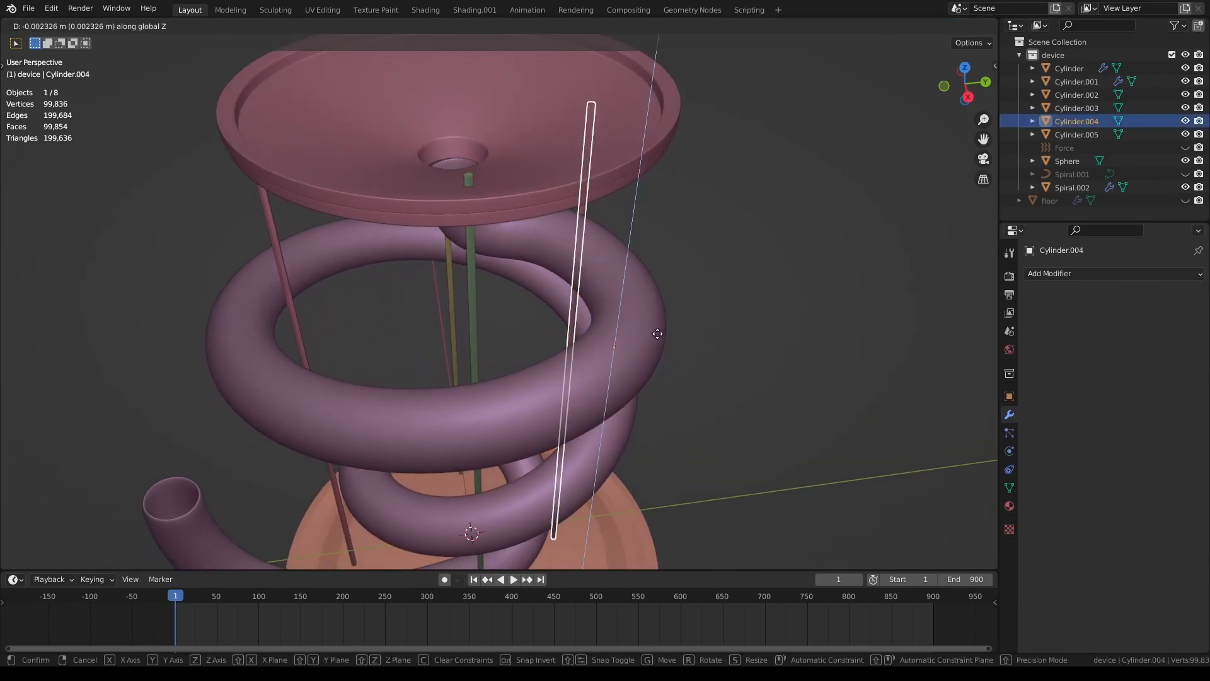
key(Escape)
Lower the green support rod slightly along Z so its top does not poke through the funnel
click(710, 242)
middle_drag(710, 242, 417, 422)
key(g)
key(z)
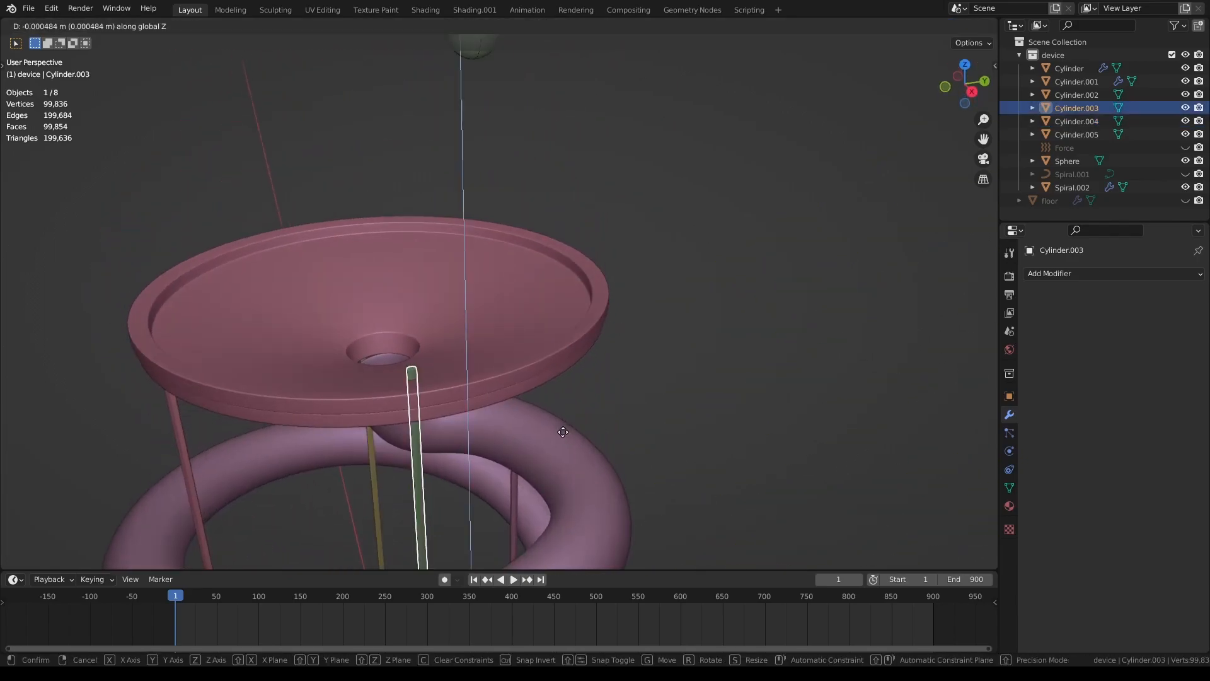
click(564, 445)
middle_drag(489, 455, 402, 392)
middle_drag(693, 441, 851, 391)
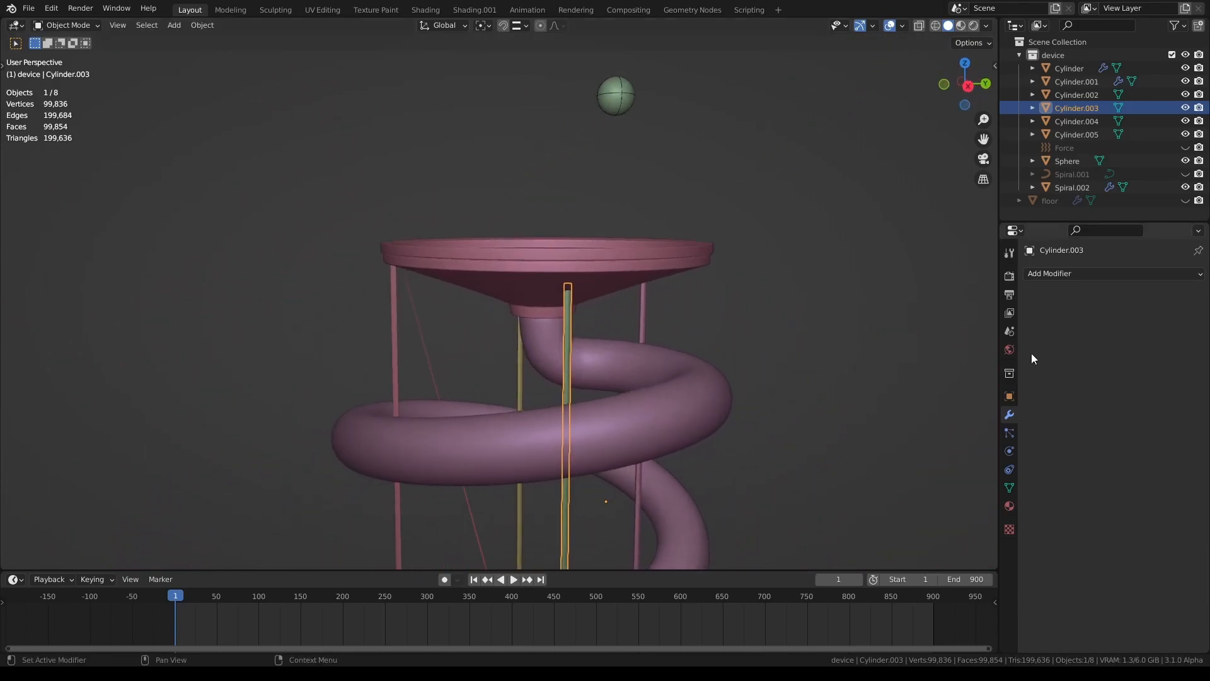
Add a Subdivision Surface modifier at viewport level 2 to the green rod and shade it smooth
click(1074, 278)
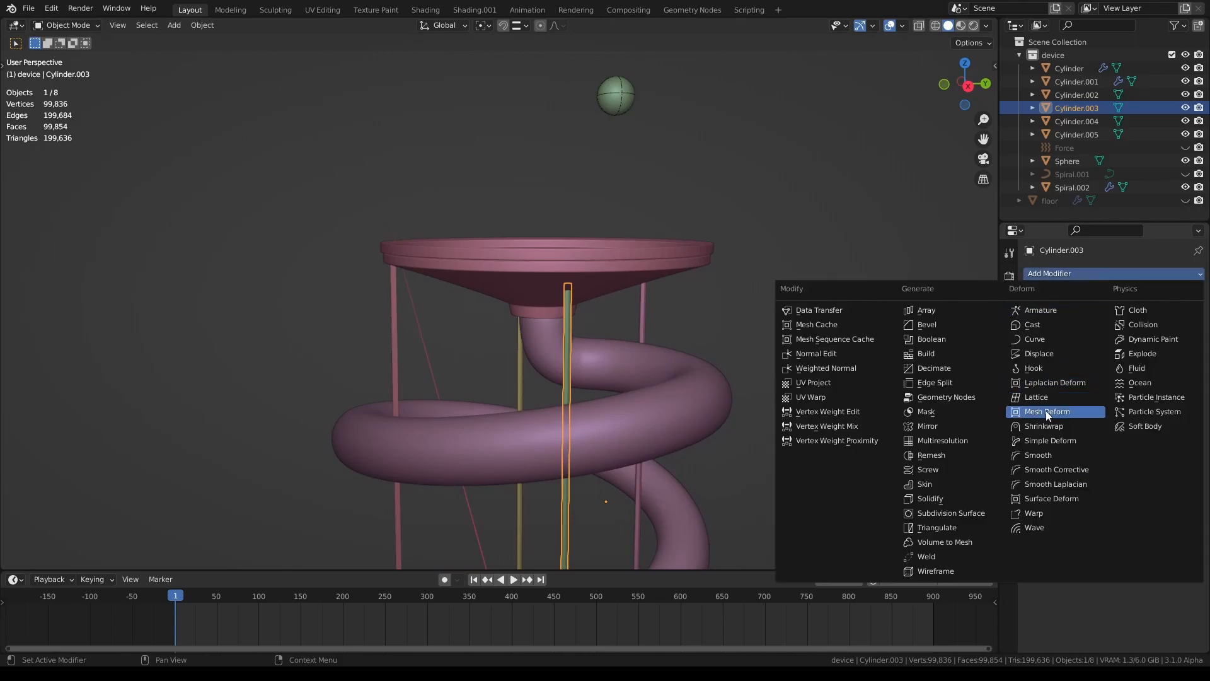
click(976, 512)
scroll(753, 445, up, 4)
mouse_move(733, 399)
middle_down()
mouse_move(709, 436)
mouse_move(750, 401)
middle_up()
click(1182, 347)
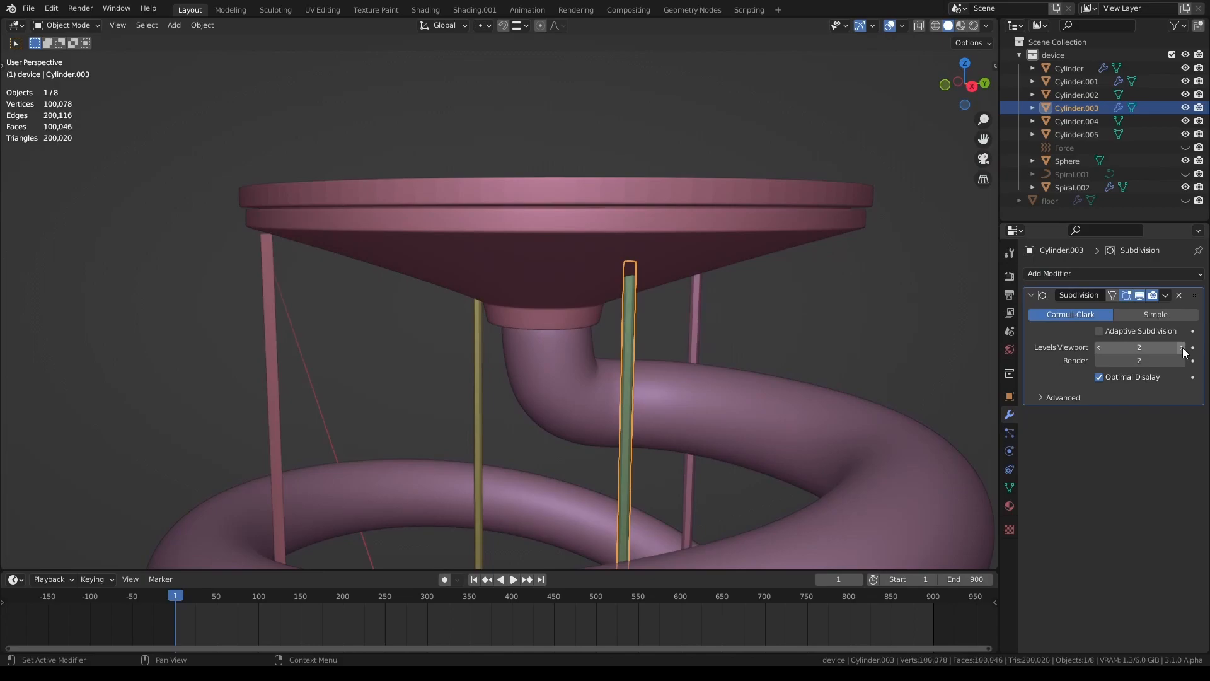
right_click(641, 315)
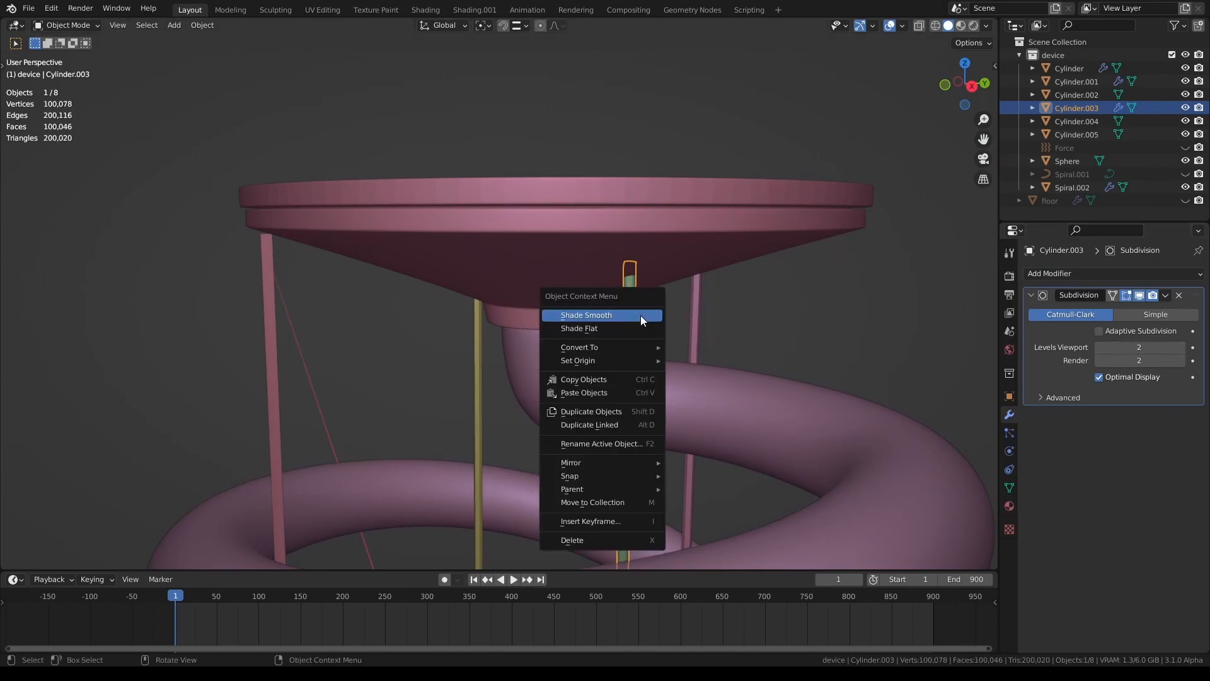
Check the remaining rods, clear the selection and save the scene as marble tutorial.blend
click(476, 342)
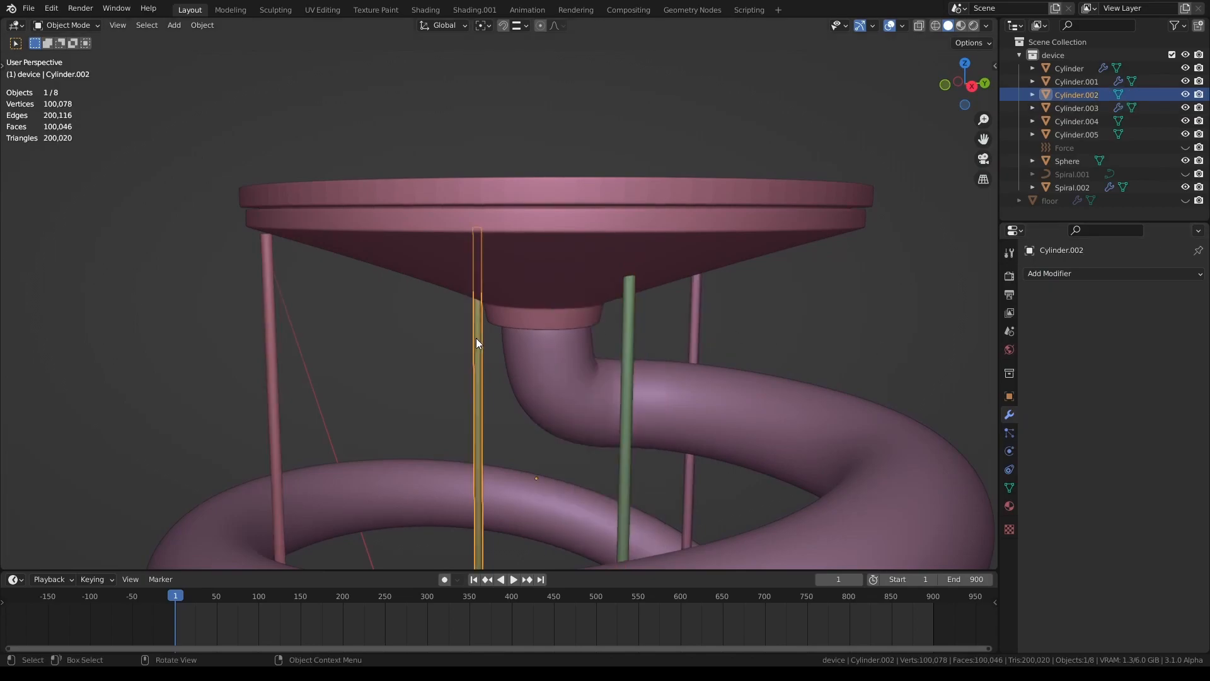
click(694, 336)
middle_drag(775, 325, 682, 318)
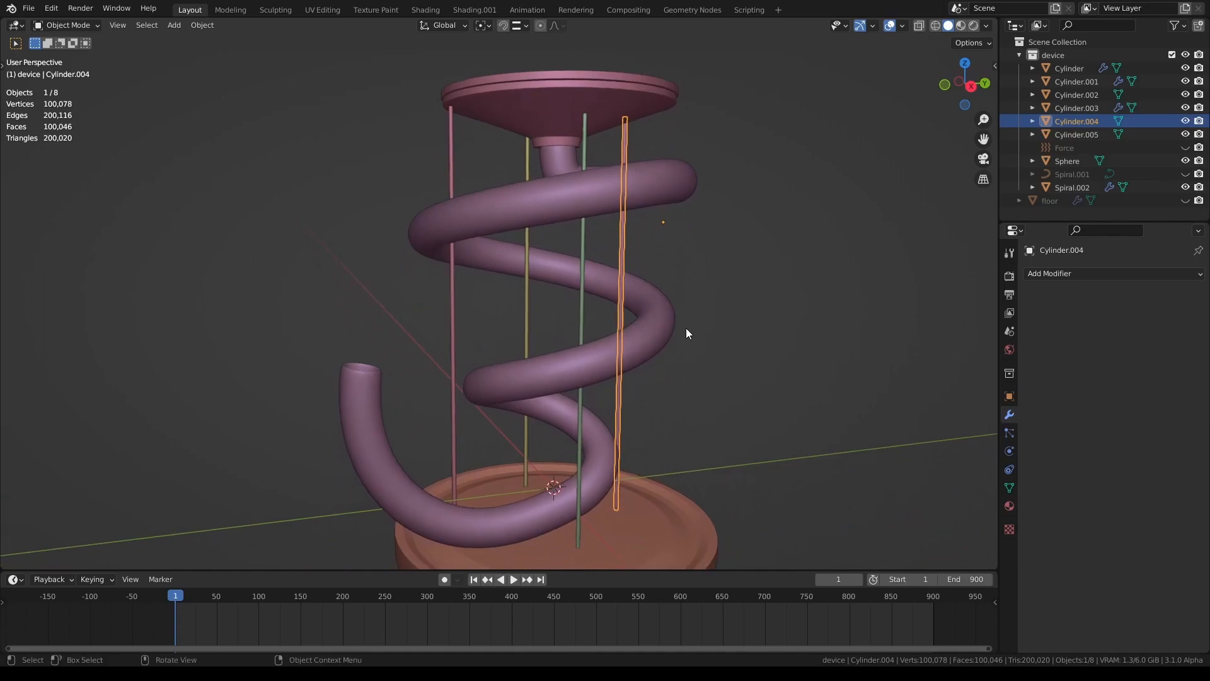
click(676, 378)
middle_drag(675, 378, 610, 385)
scroll(646, 347, down, 2)
key(ctrl+s)
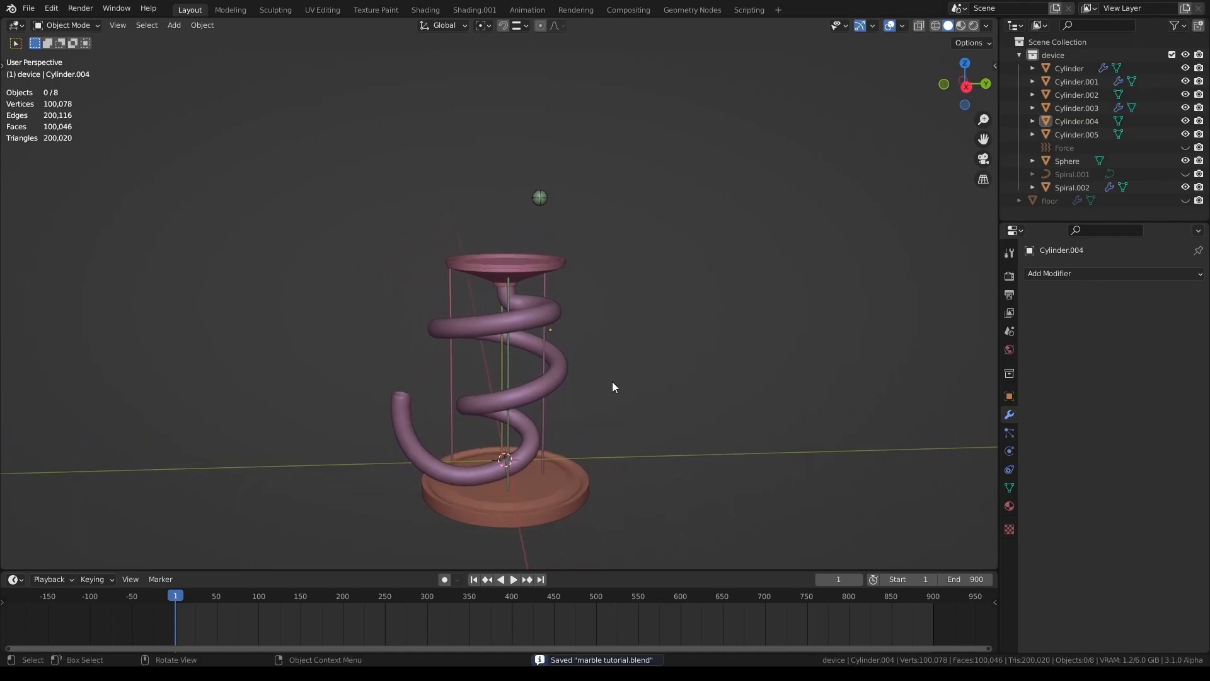
Load the HDRIs of the studio\rooms folder into Easy HDRI and show the viewport in Material Preview
scroll(610, 356, up, 2)
scroll(611, 353, up, 1)
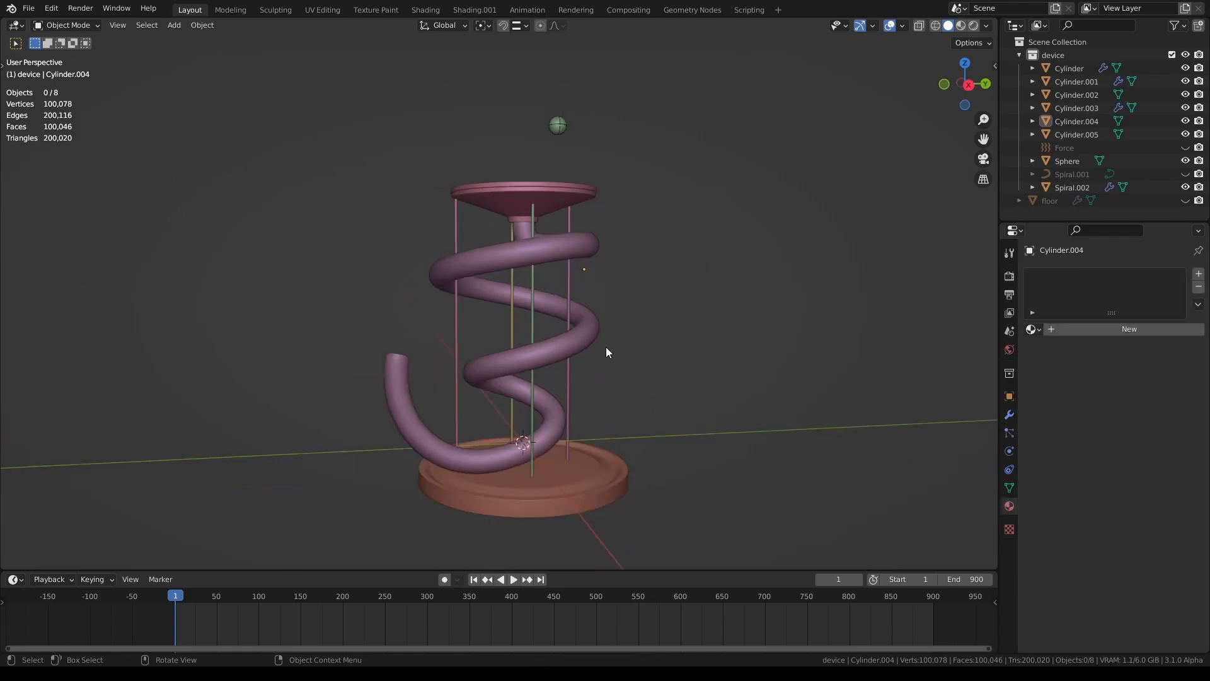
mouse_move(606, 351)
middle_down()
mouse_move(576, 367)
mouse_move(615, 351)
middle_up()
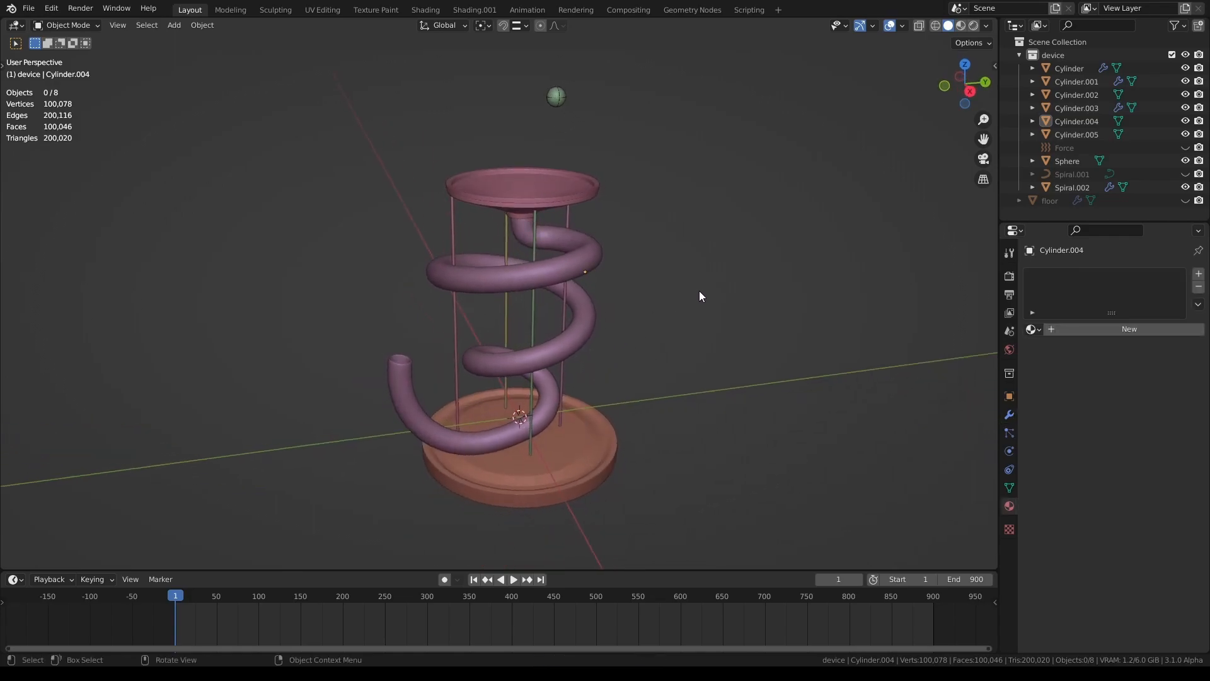
key(n)
click(991, 233)
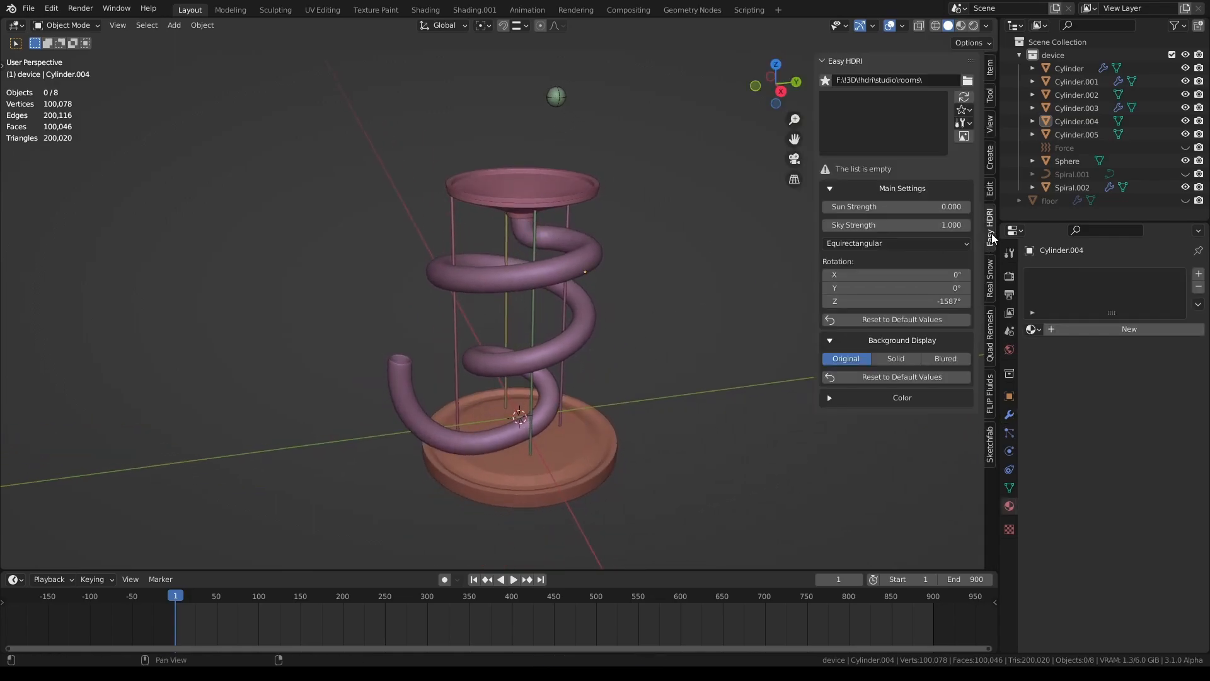
click(961, 100)
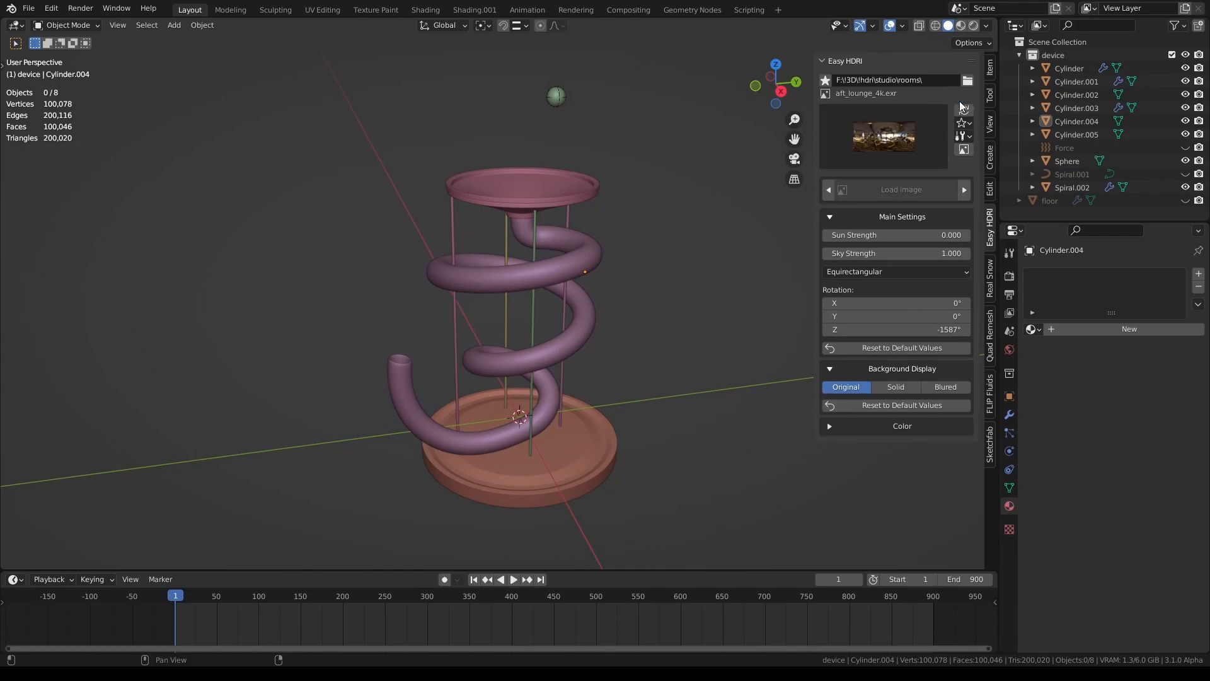
click(916, 135)
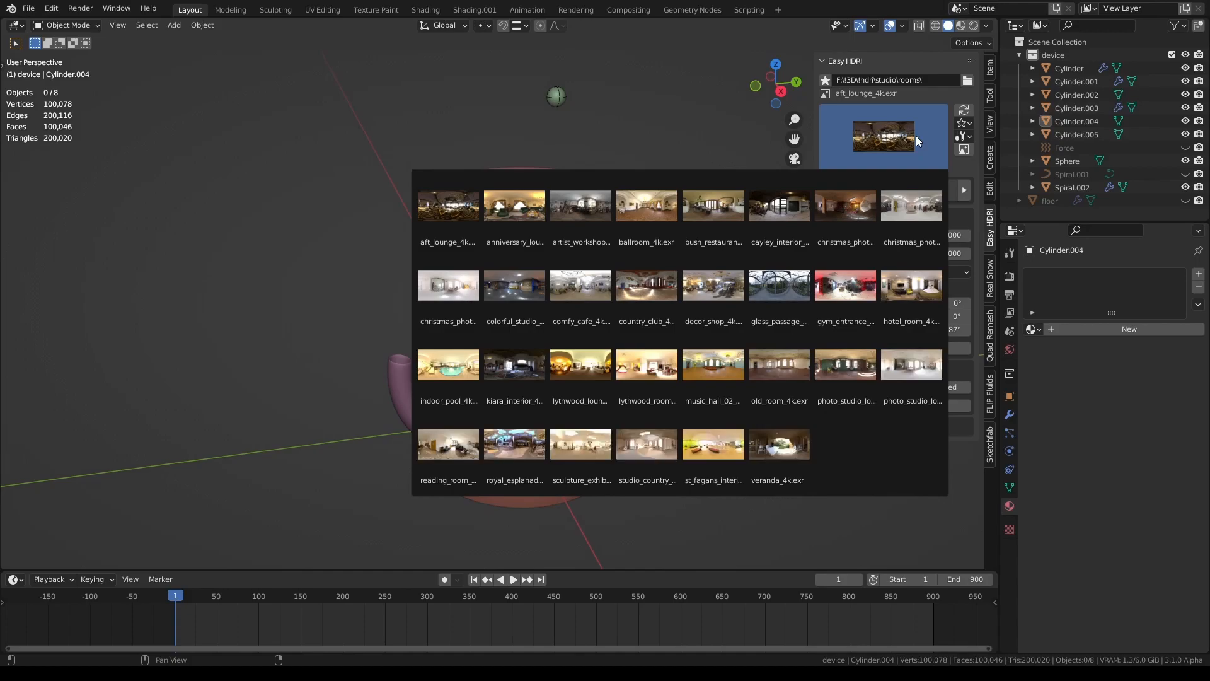
click(917, 135)
click(960, 26)
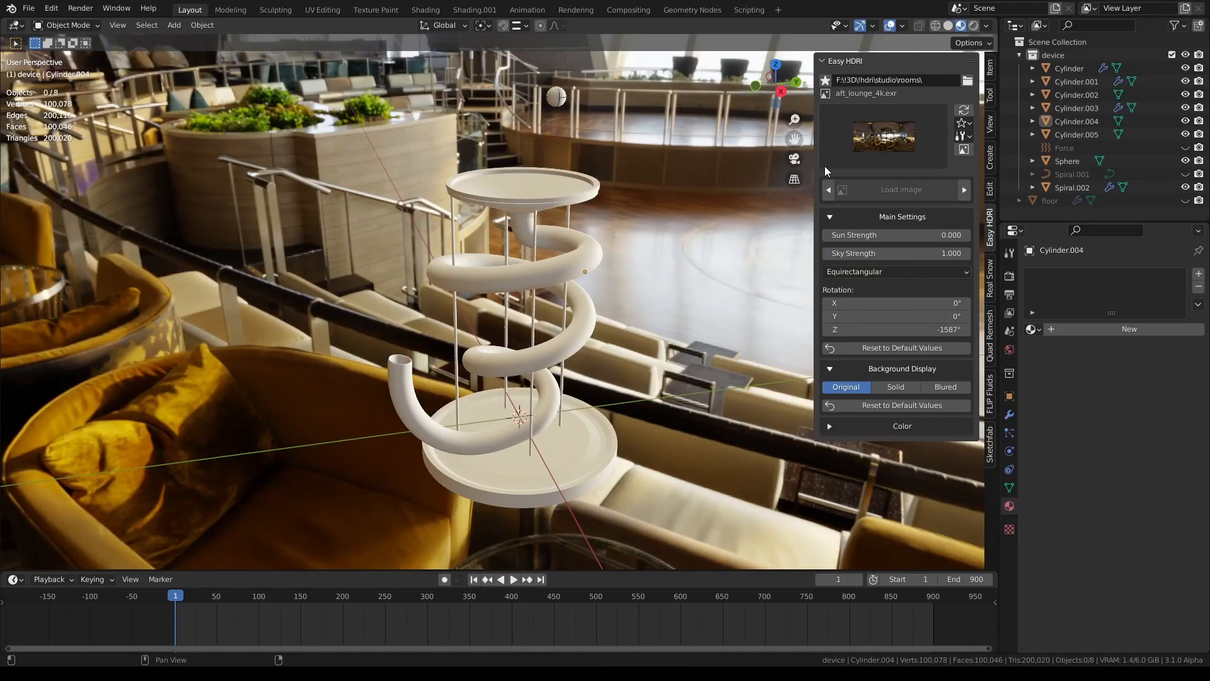
Turn Scene World lighting off and back on in the viewport shading to compare the preview
click(987, 26)
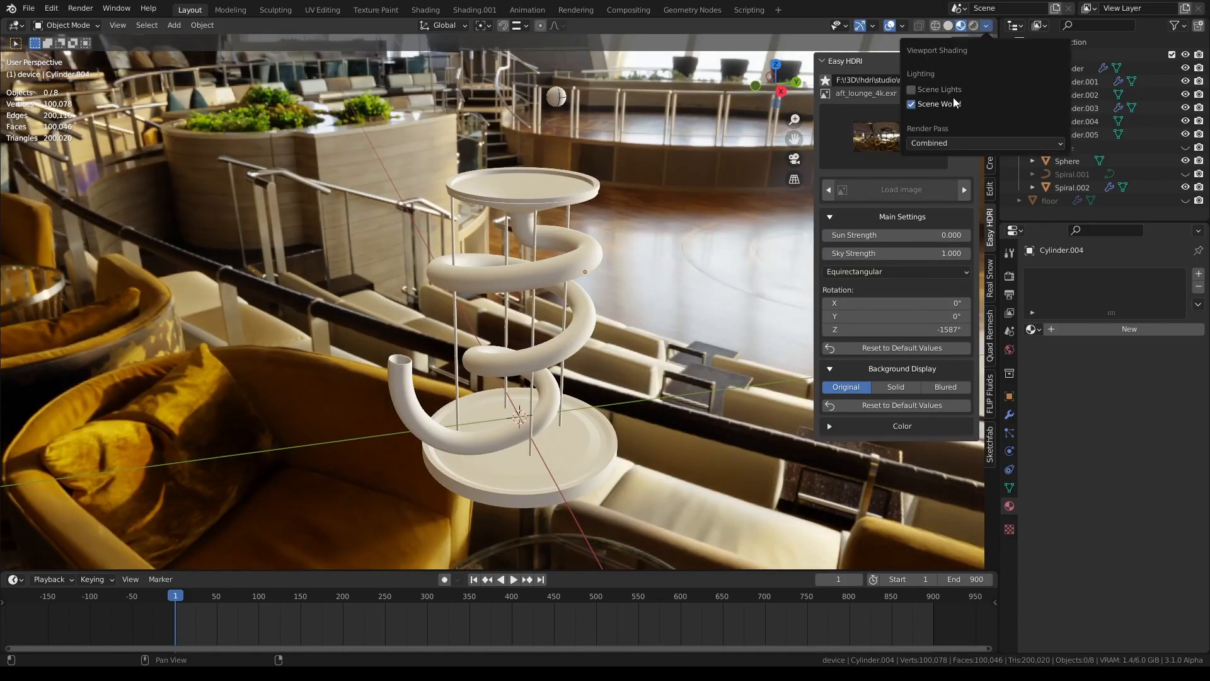
click(935, 108)
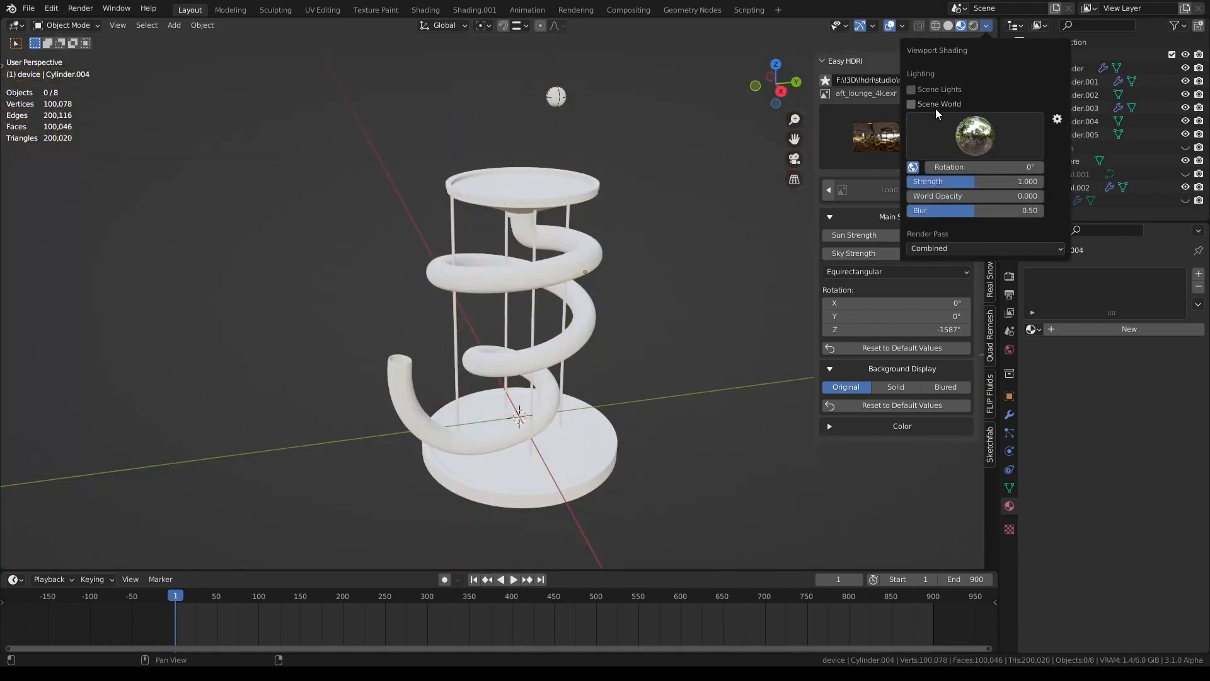
click(935, 106)
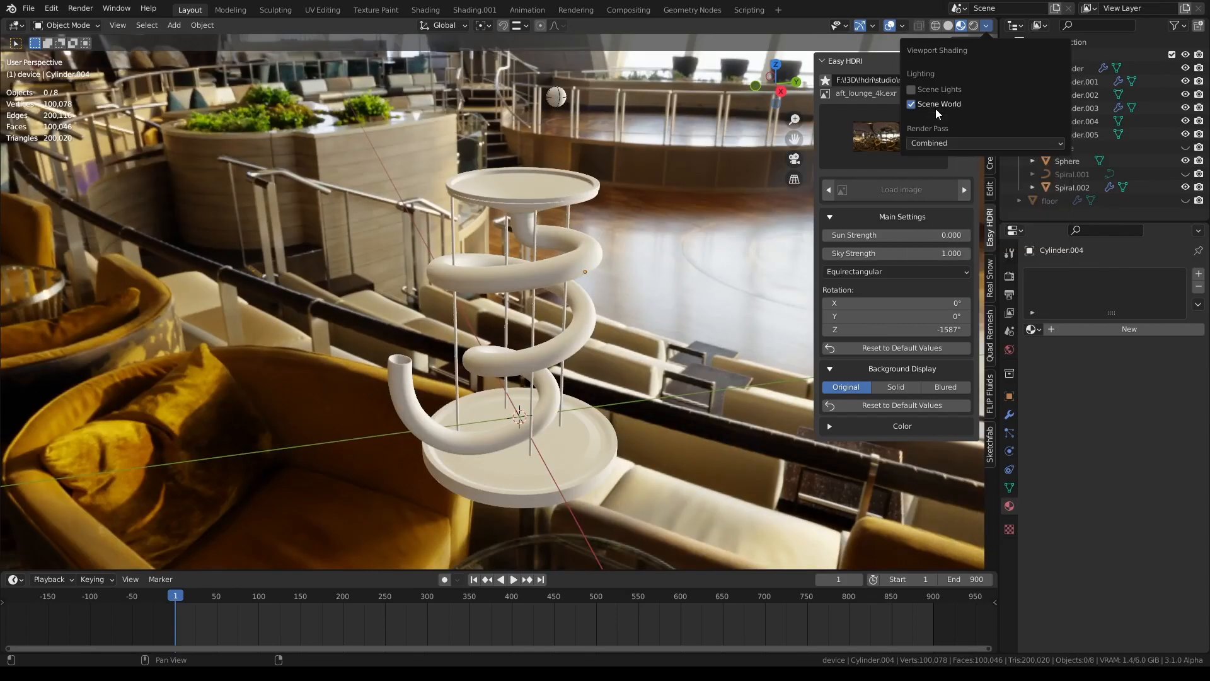
Browse forward through the room HDRIs and set the environment to ballroom_4k.exr
click(867, 138)
click(965, 191)
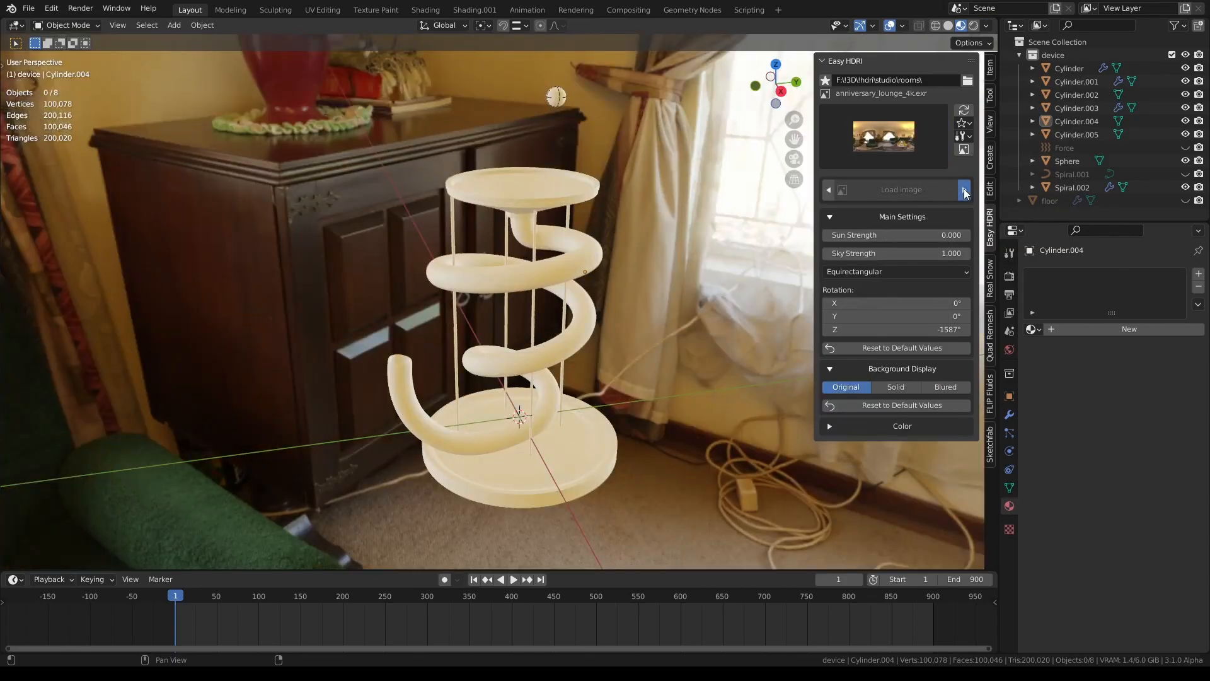
click(964, 191)
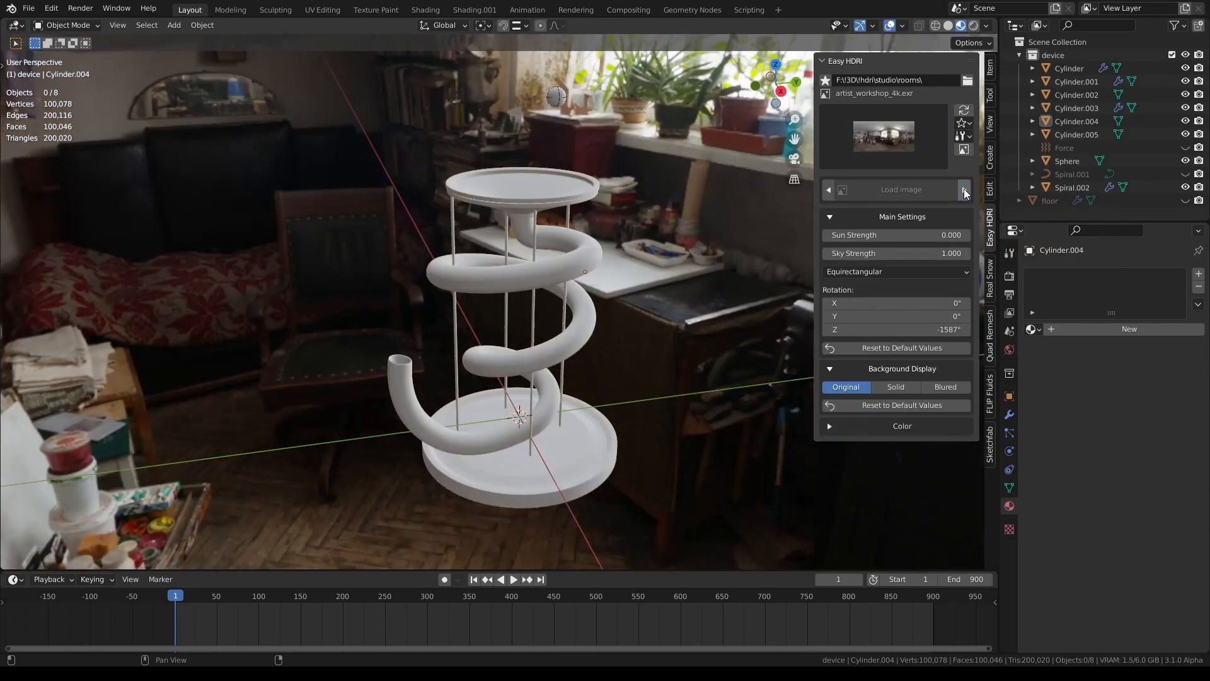
click(965, 191)
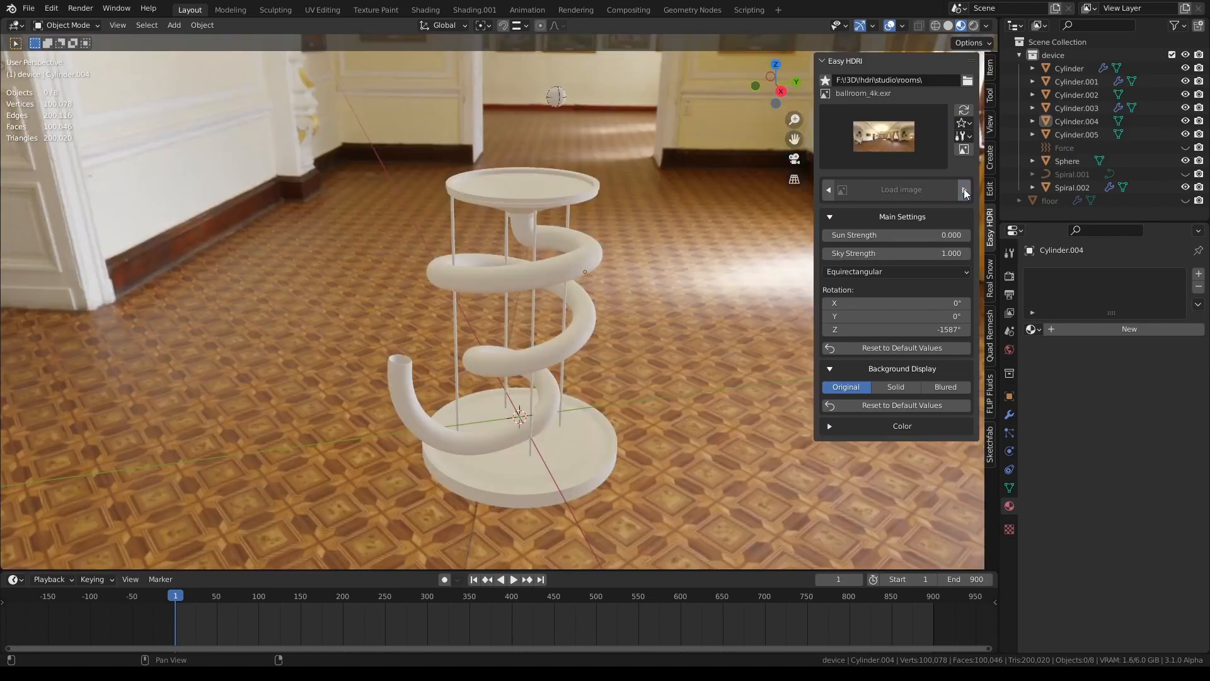
Unhide the floor object and view the marble run standing on it from a low angle
click(1185, 201)
middle_drag(547, 376, 693, 414)
click(656, 455)
middle_drag(656, 455, 606, 317)
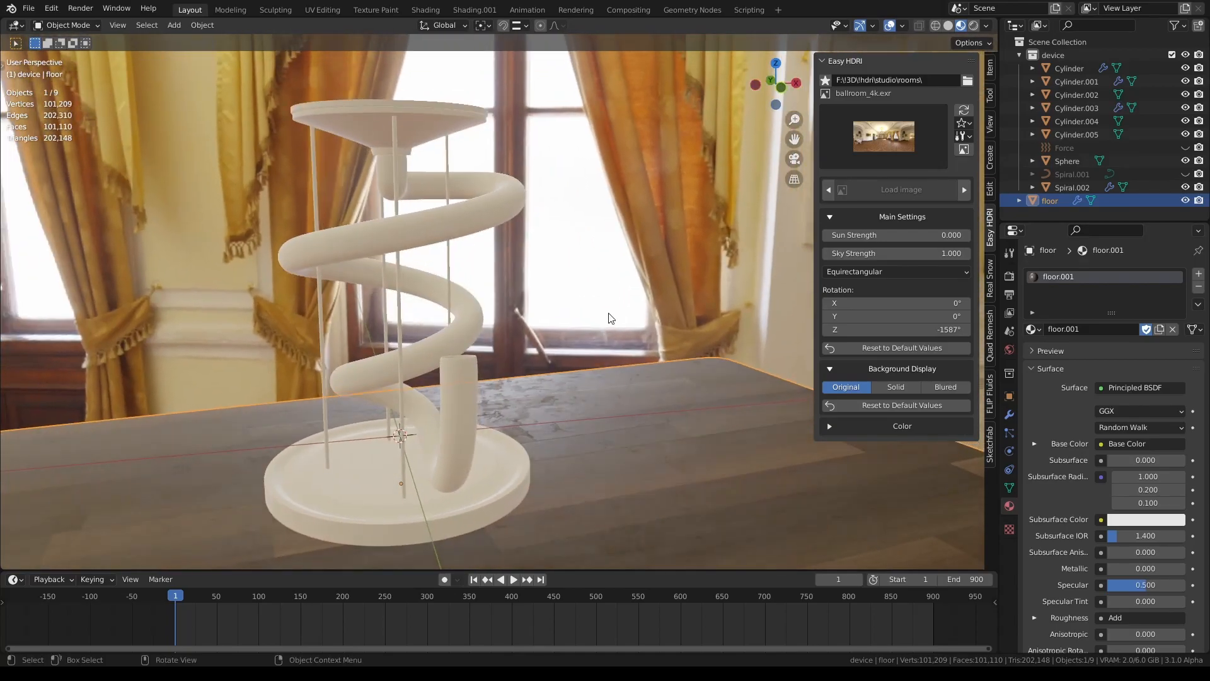
click(615, 305)
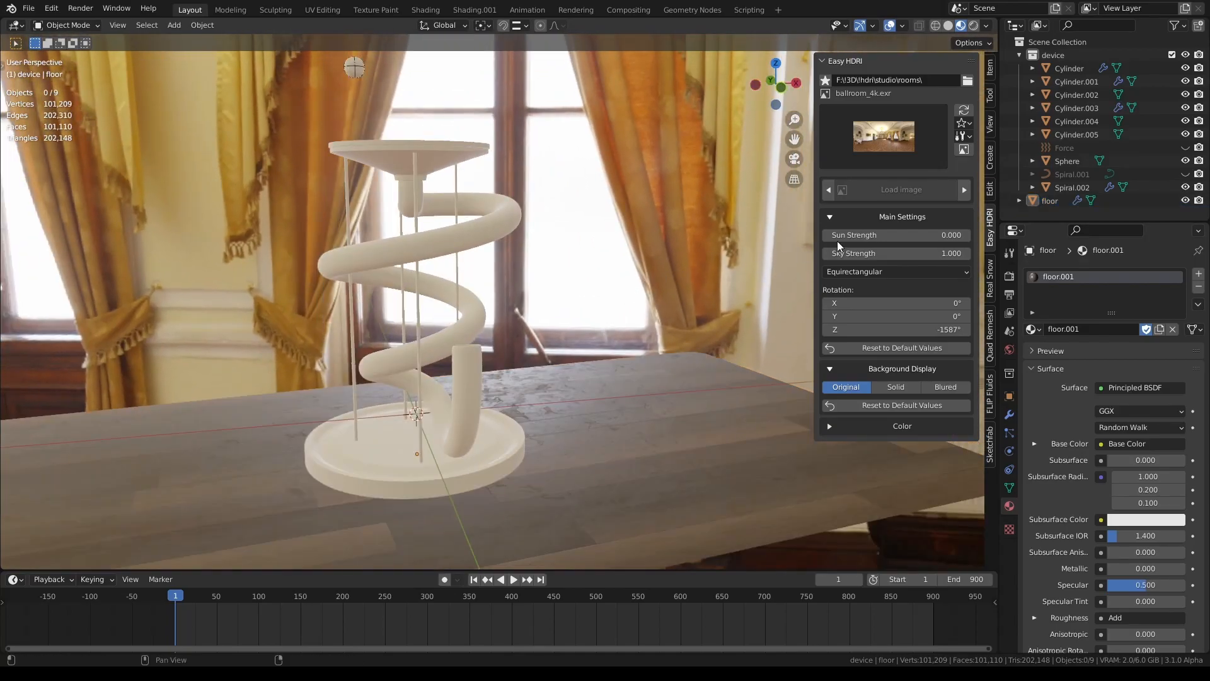
Browse further through the room HDRIs behind the marble run and set the environment to comfy_cafe_4k.exr
click(964, 190)
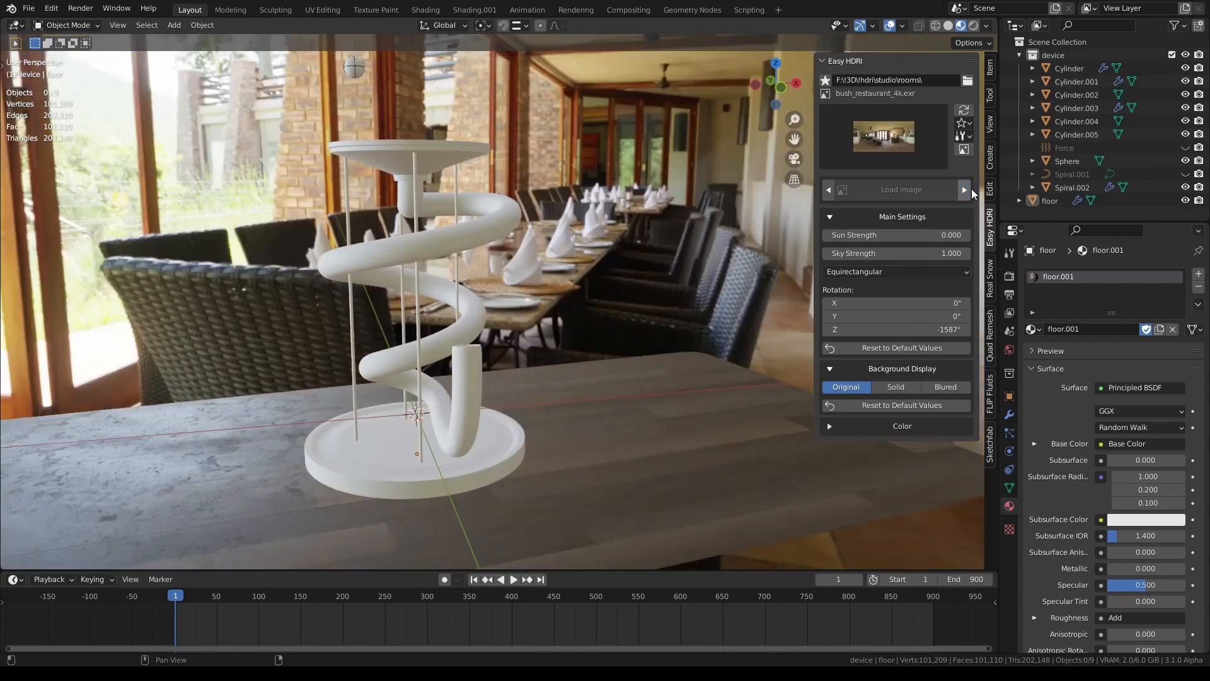
click(970, 189)
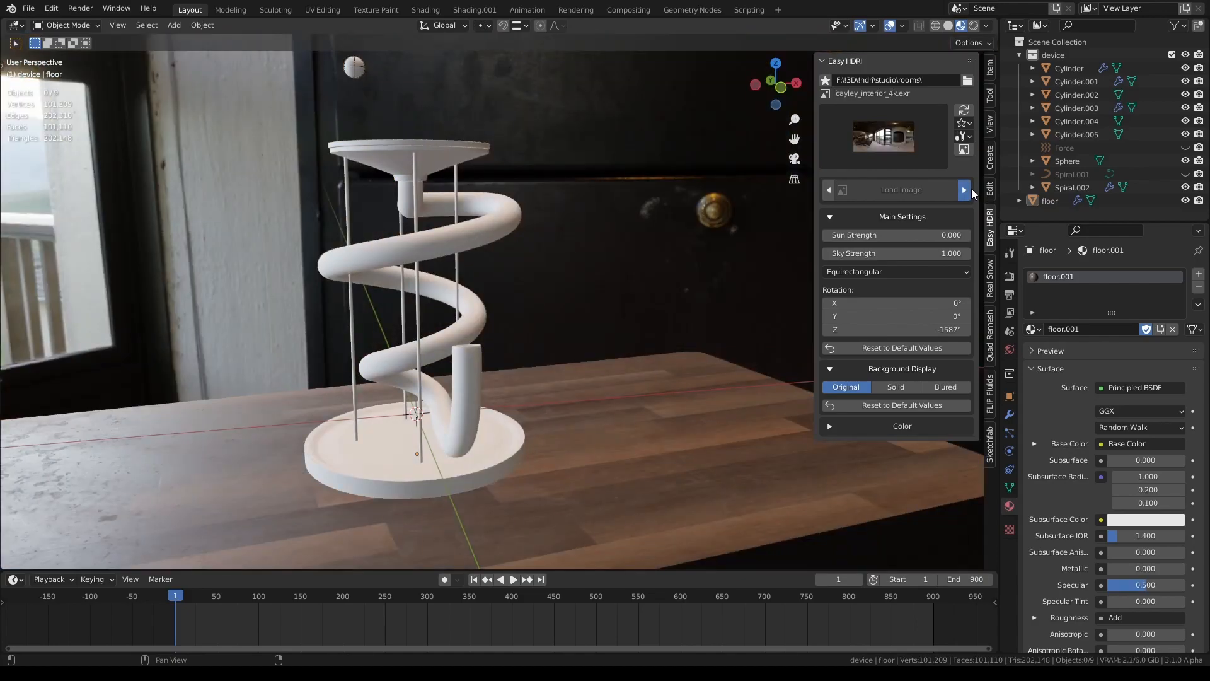
click(966, 190)
click(970, 189)
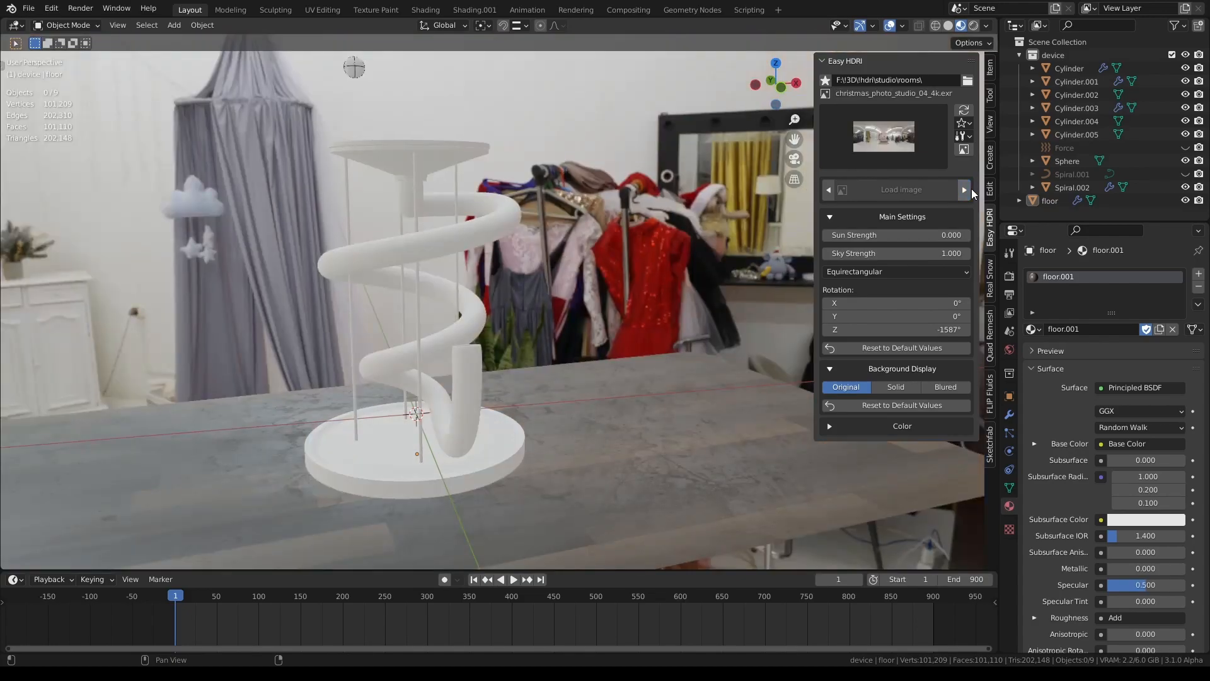
click(971, 189)
click(971, 189)
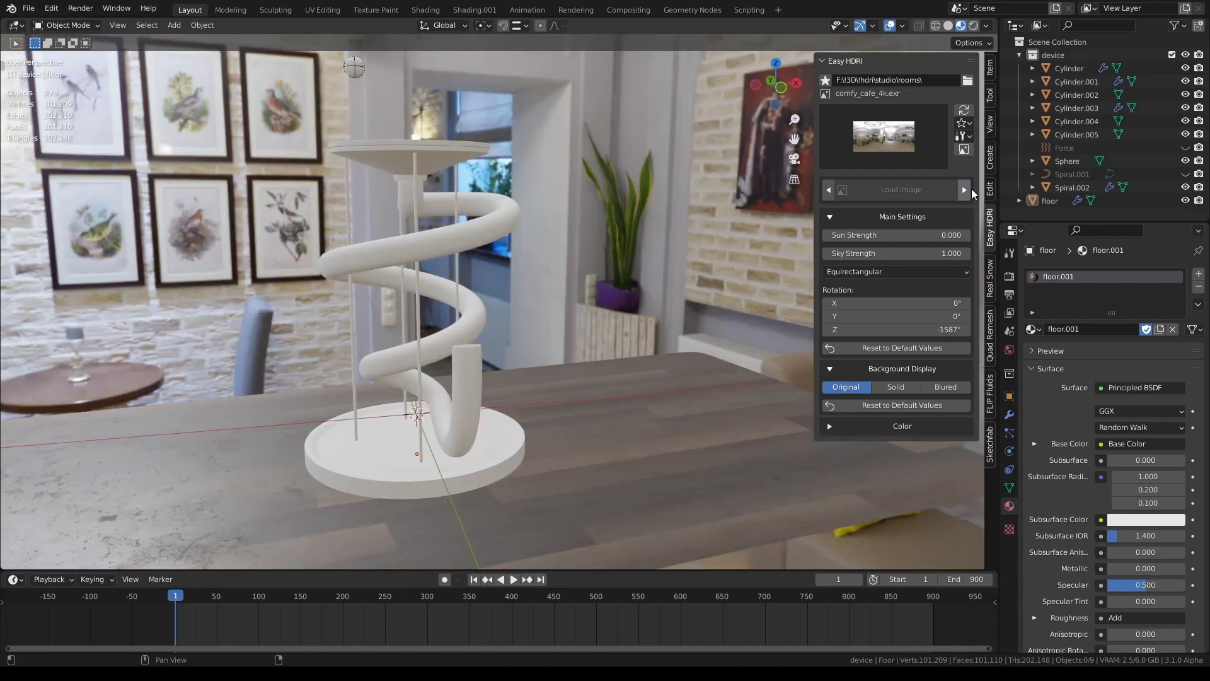
Add a camera and align it to a low view of the marble run on the tabletop
middle_drag(800, 208, 429, 308)
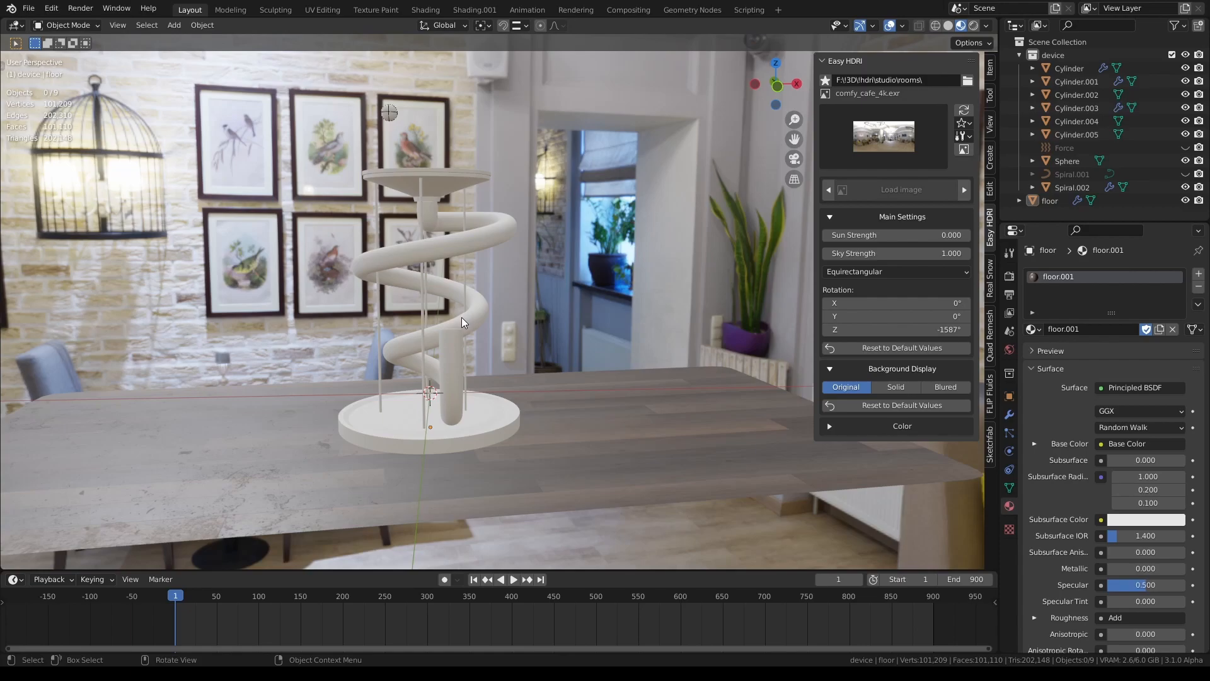
key(n)
shift+middle_drag(515, 320, 581, 326)
scroll(575, 313, up, 1)
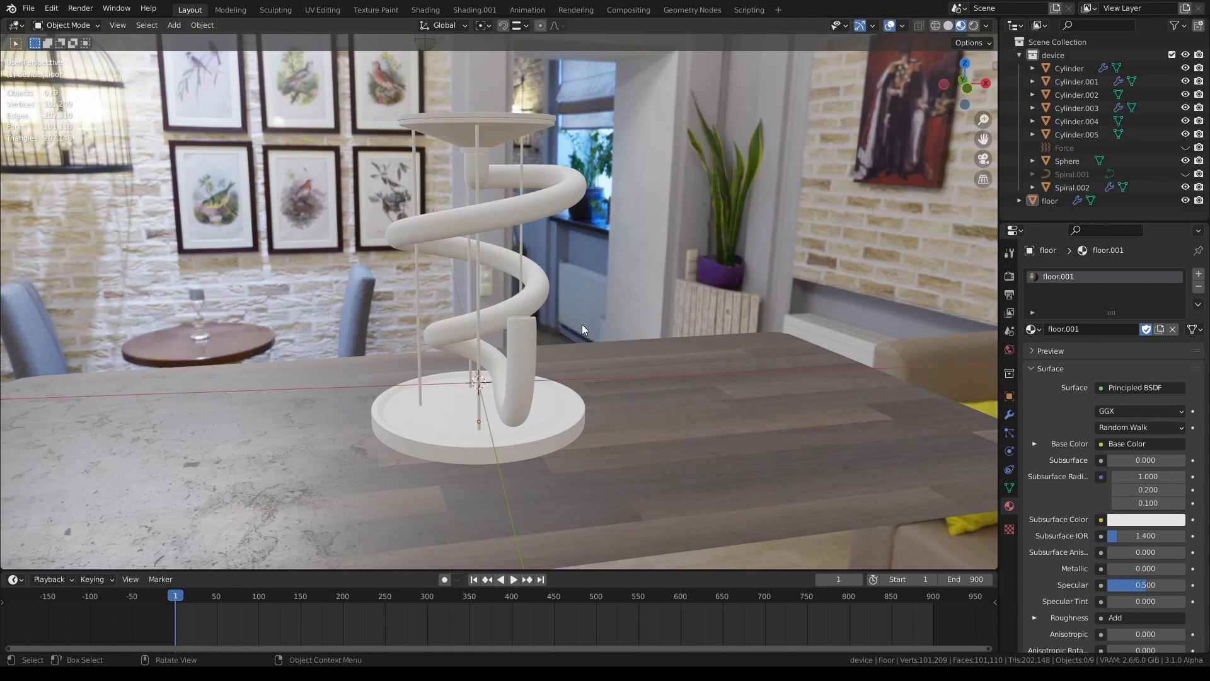
key(shift+a)
click(554, 520)
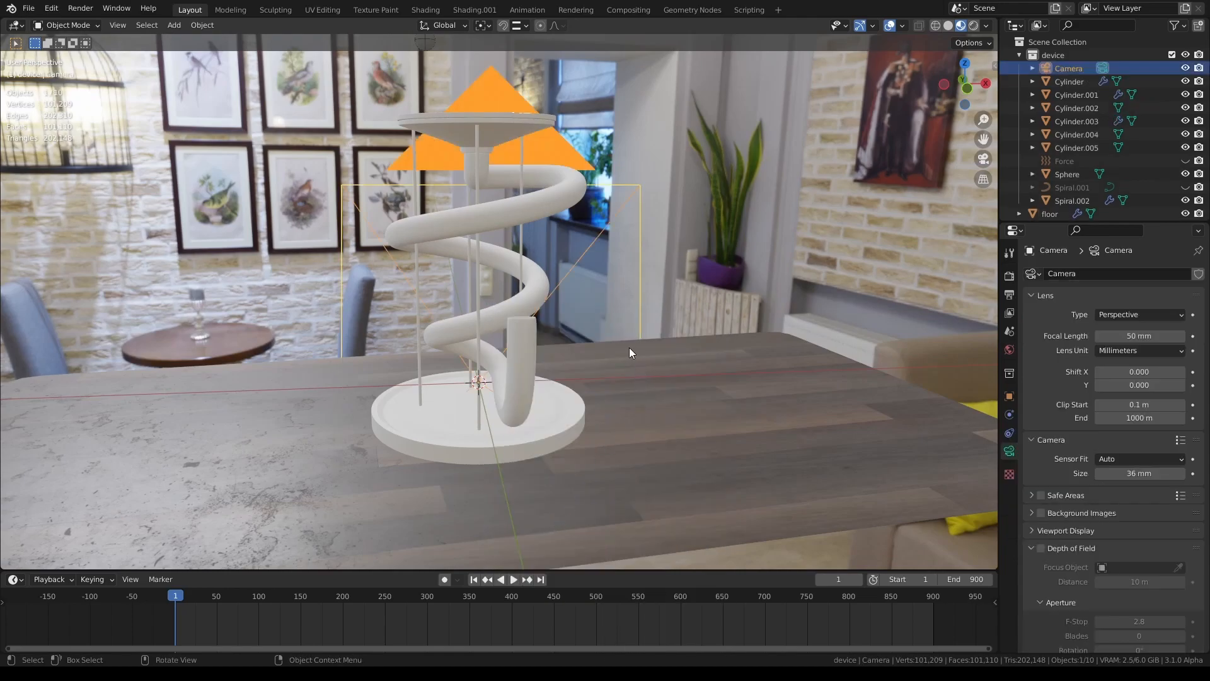
middle_drag(619, 343, 642, 335)
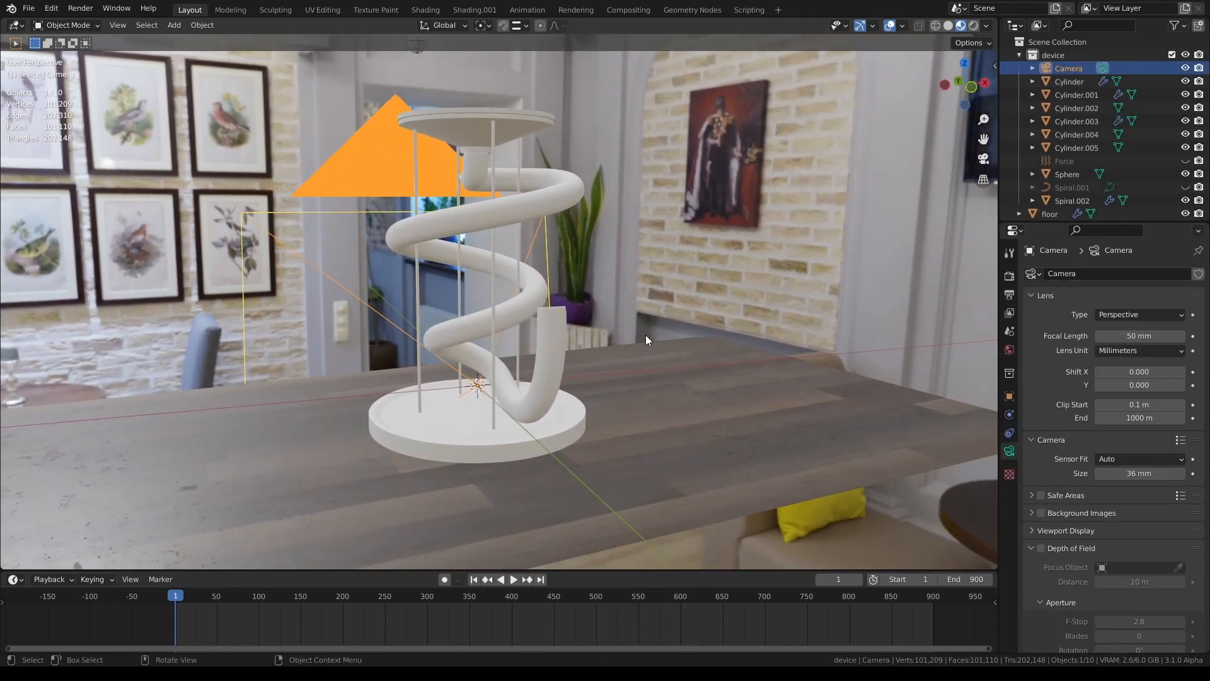
key(ctrl+alt+KP_0)
scroll(646, 335, up, 1)
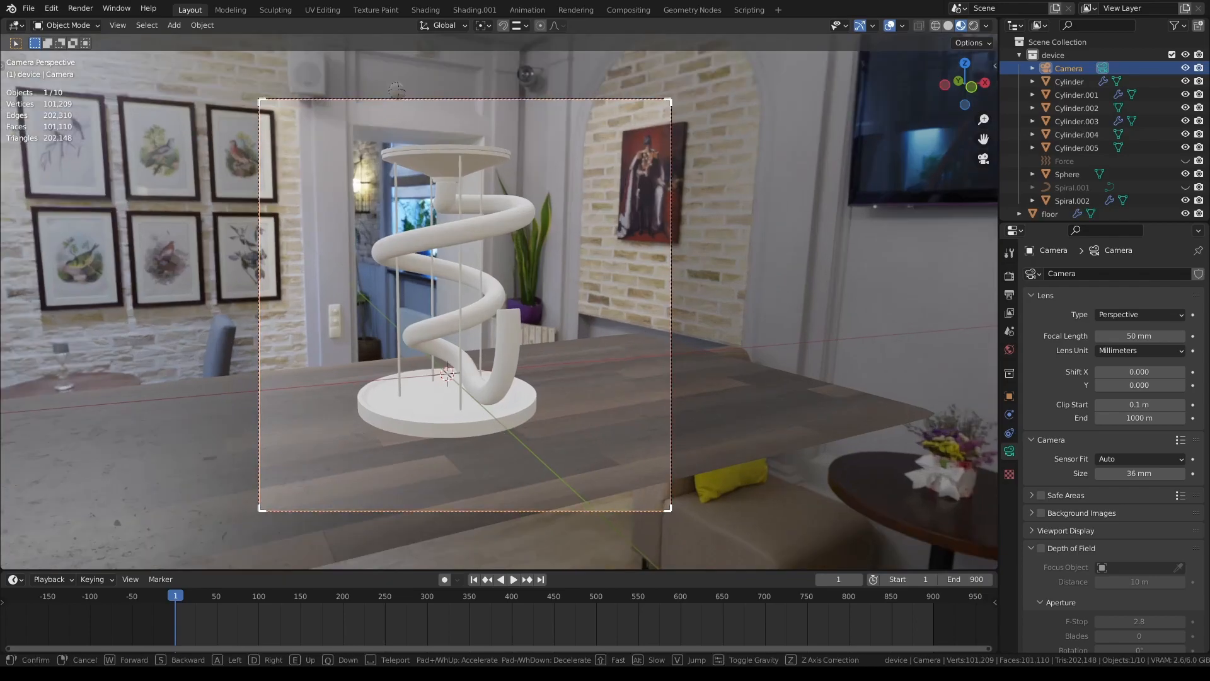
Reposition the camera with walk navigation so the whole marble run is framed from slightly above
key(shift+grave)
key(w)
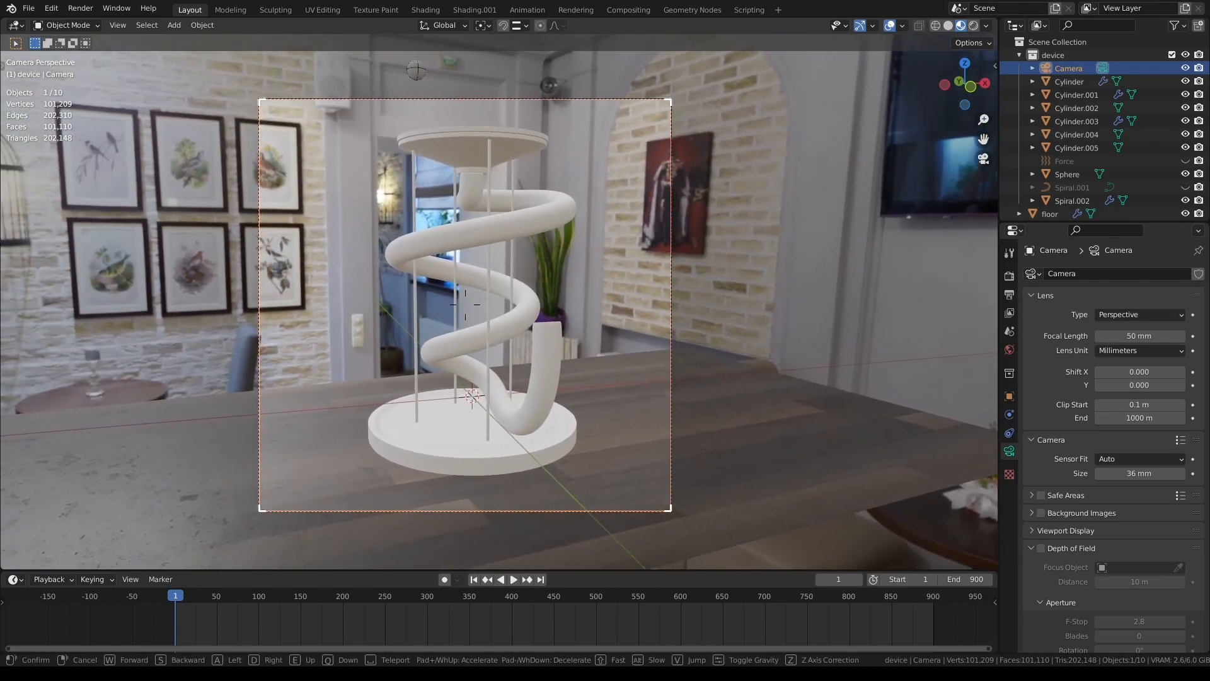
key(s)
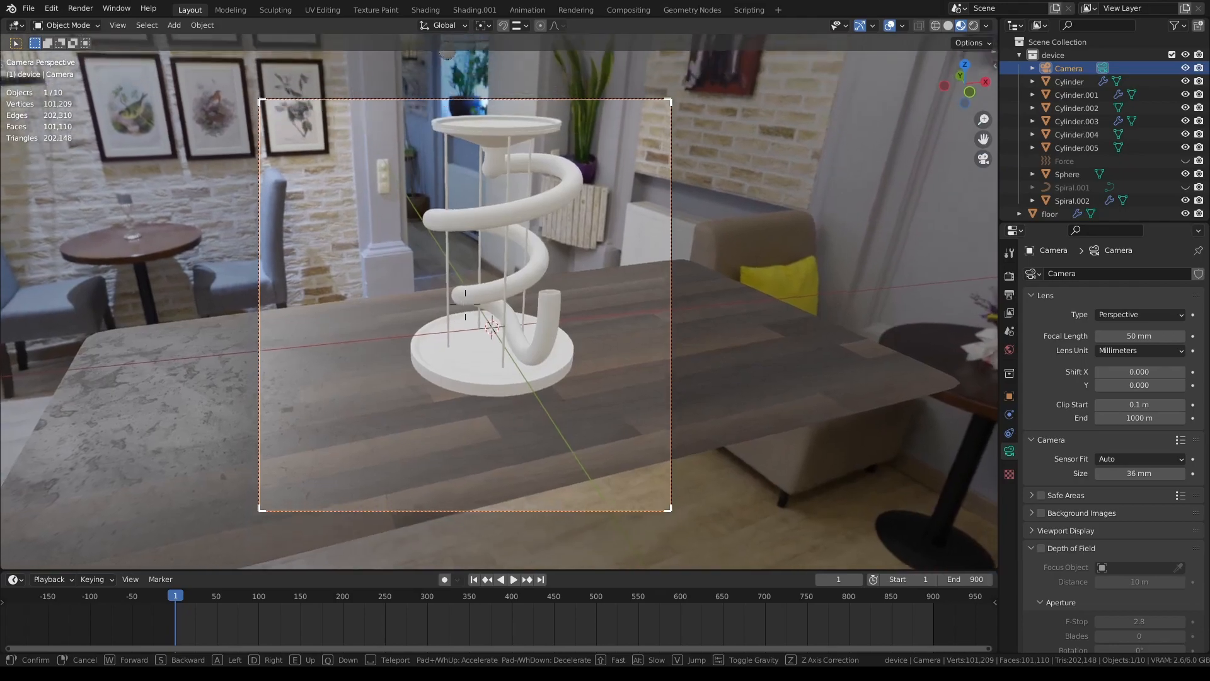
key(d)
key(a)
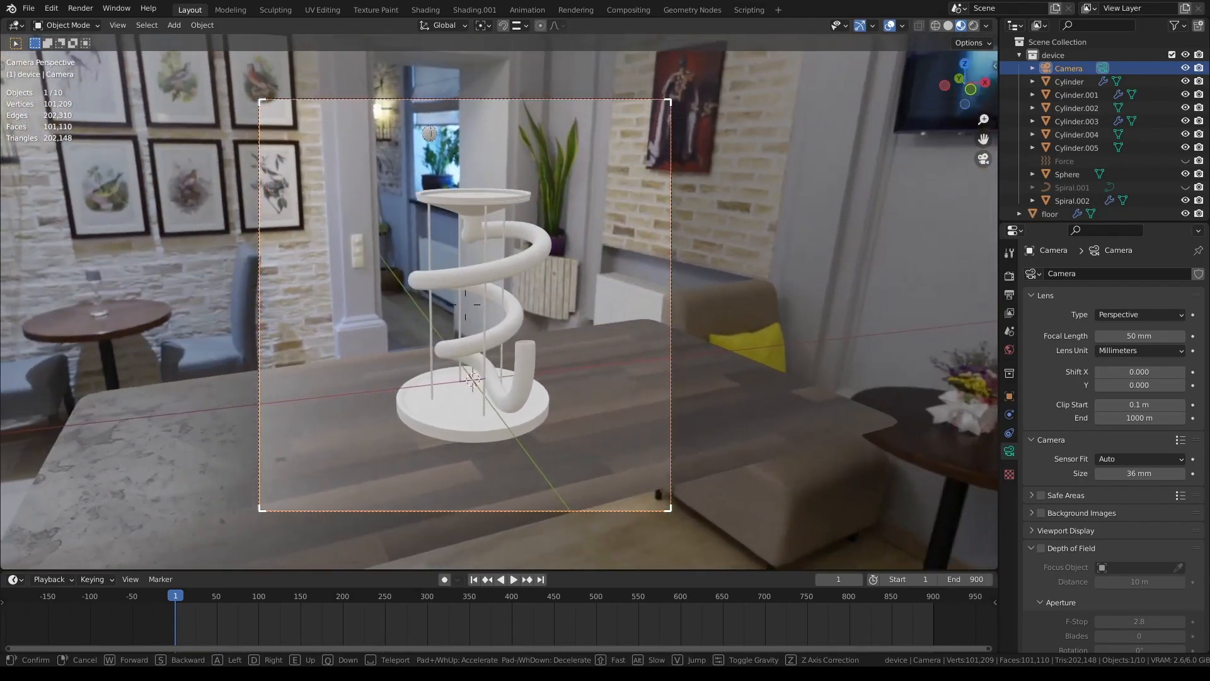
key(d)
key(w)
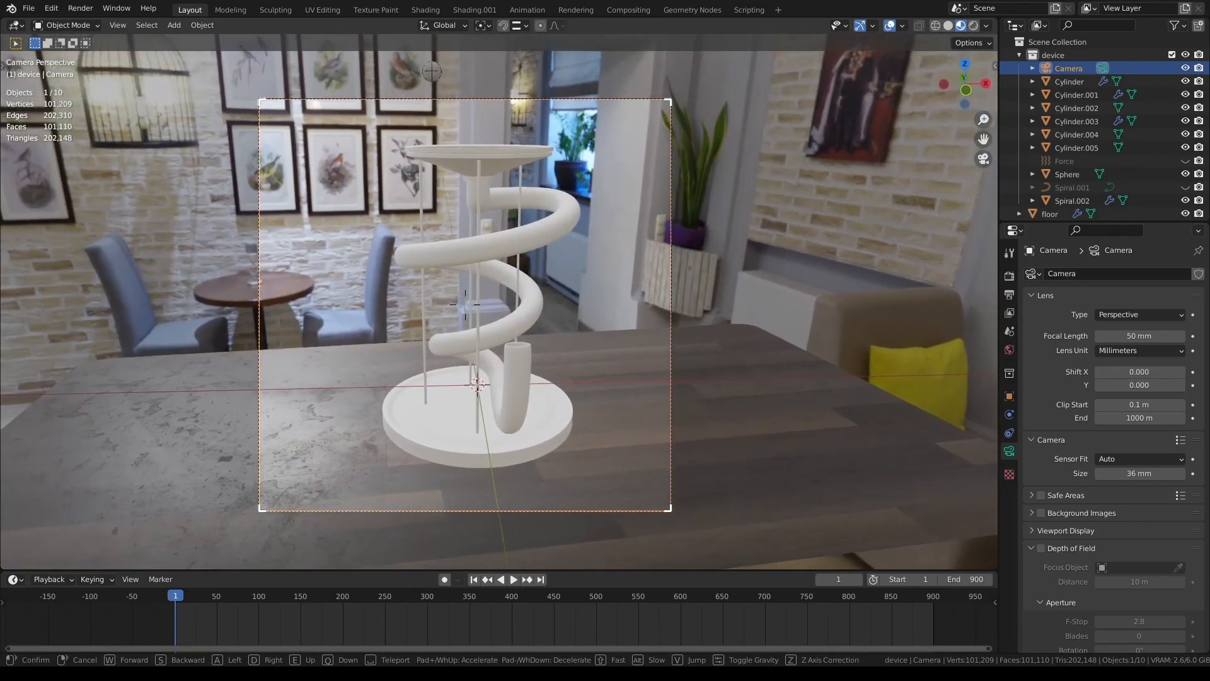
key(a)
click(589, 289)
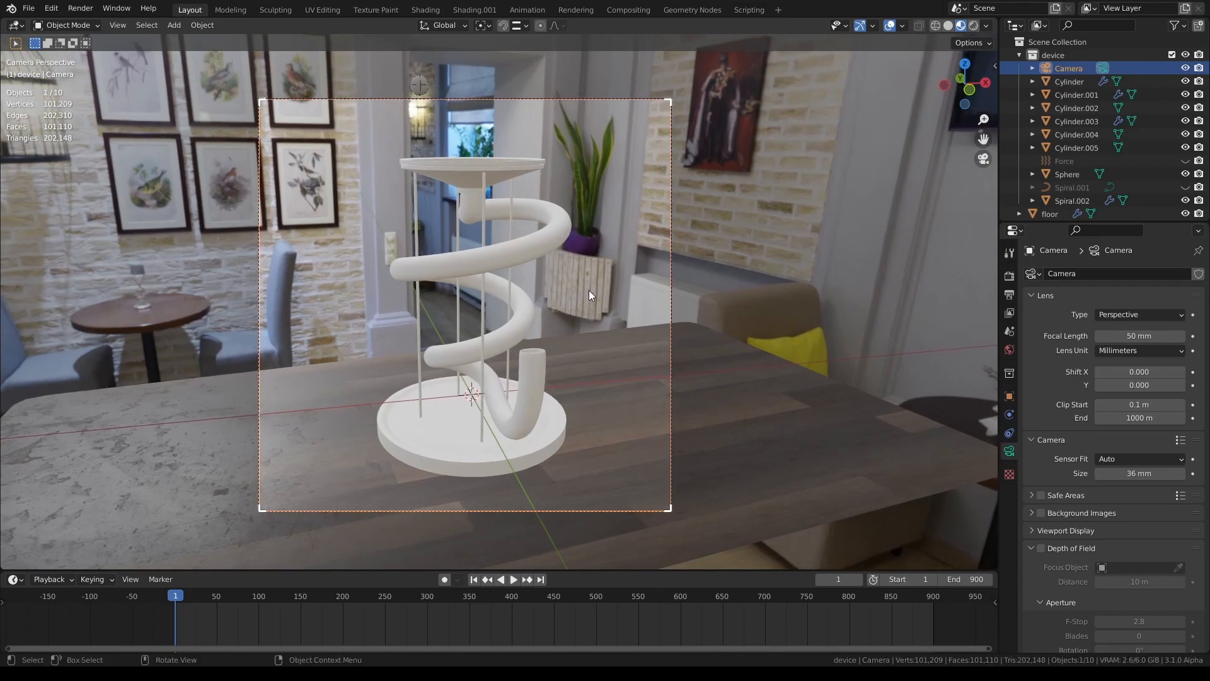
Rotate the floor object by about -79° around the global Z axis beneath the marble run
key(ctrl+z)
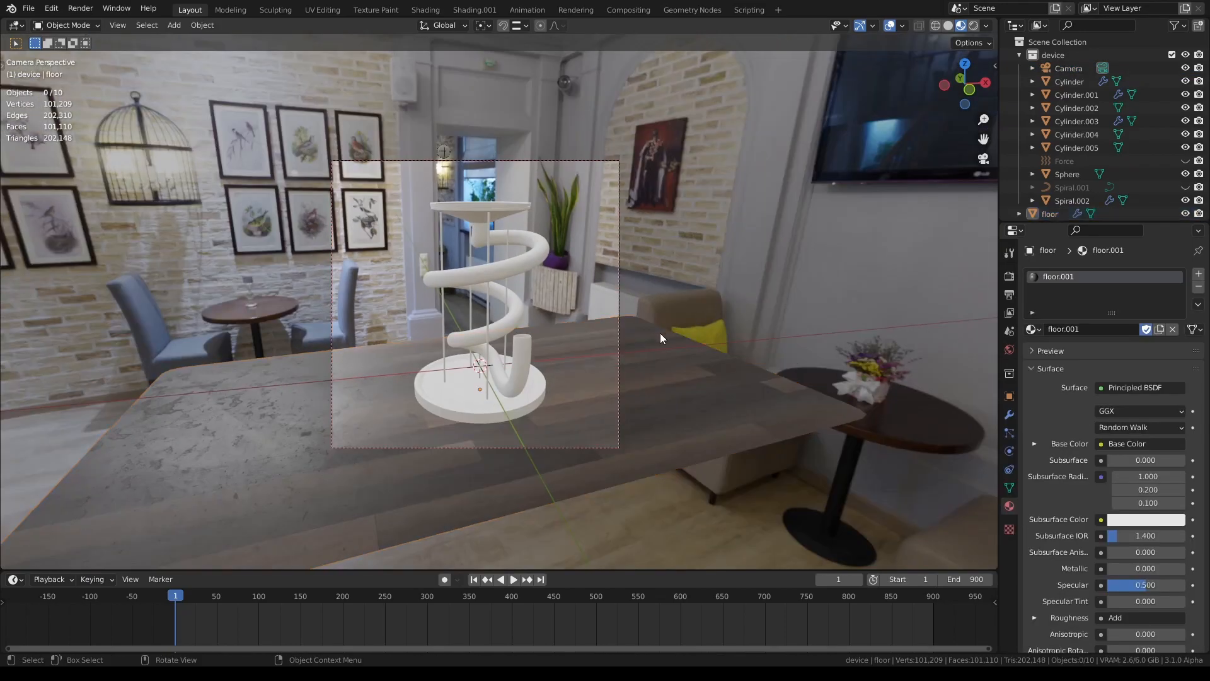
key(r)
key(z)
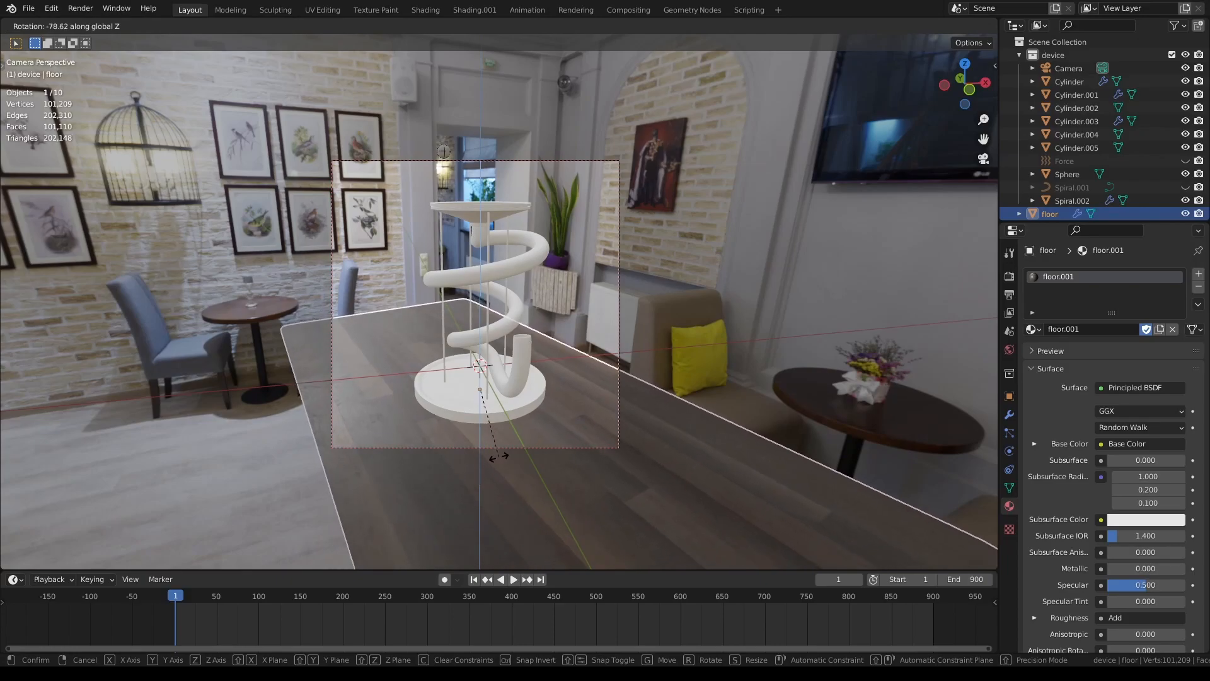
click(499, 457)
Walk the camera around the table to frame the marble run from its other side
key(shift+grave)
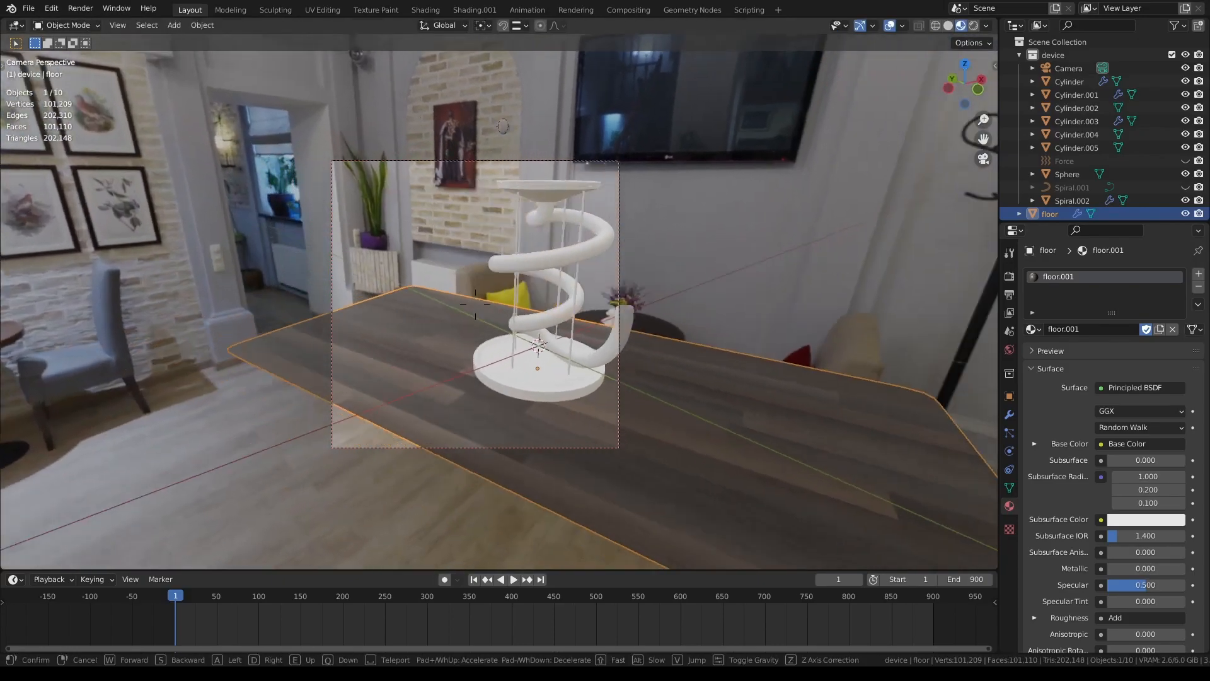
key(w)
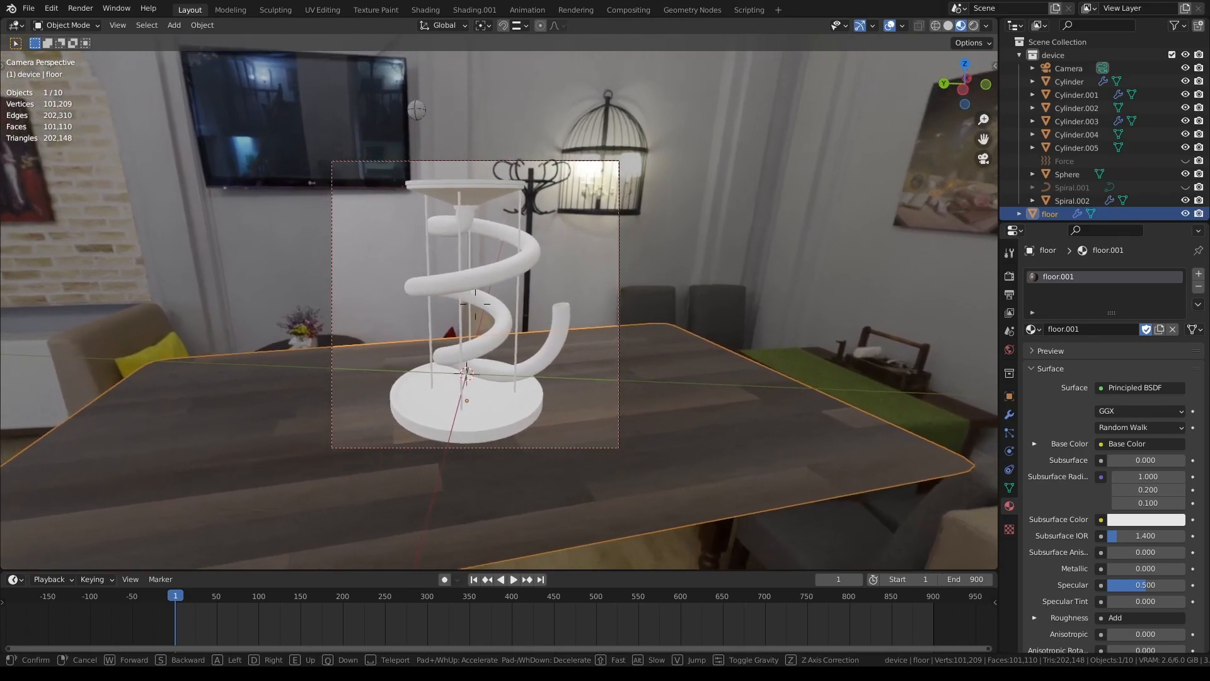
key(e)
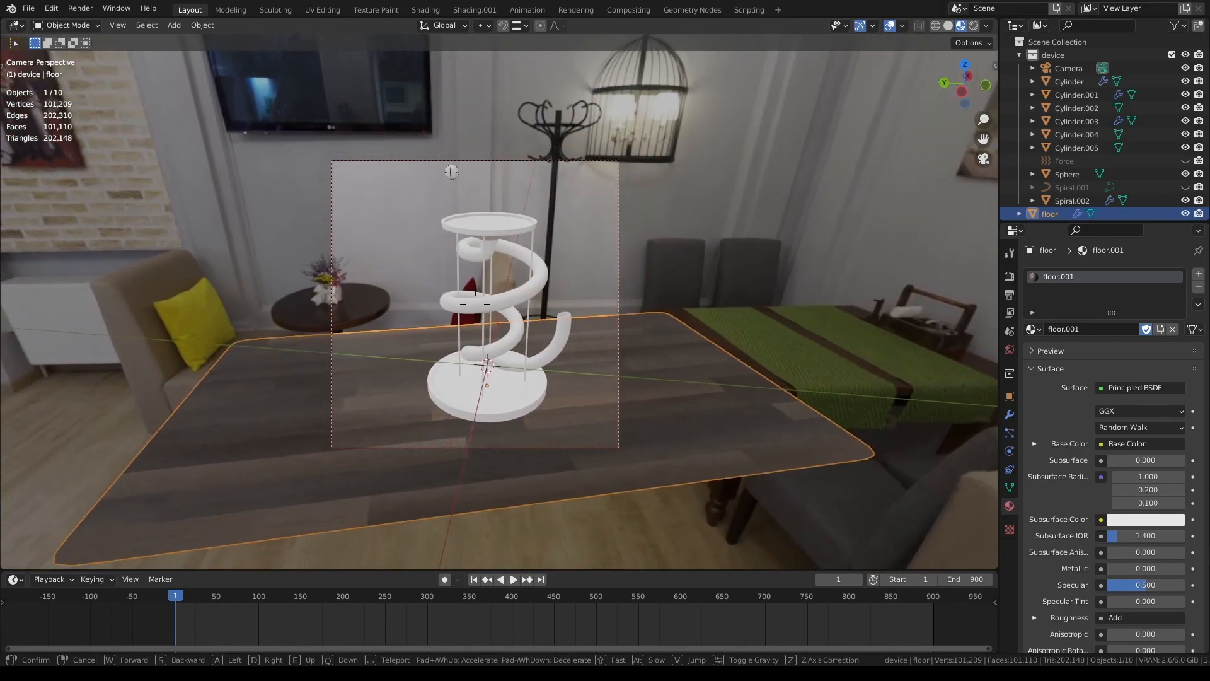
click(499, 302)
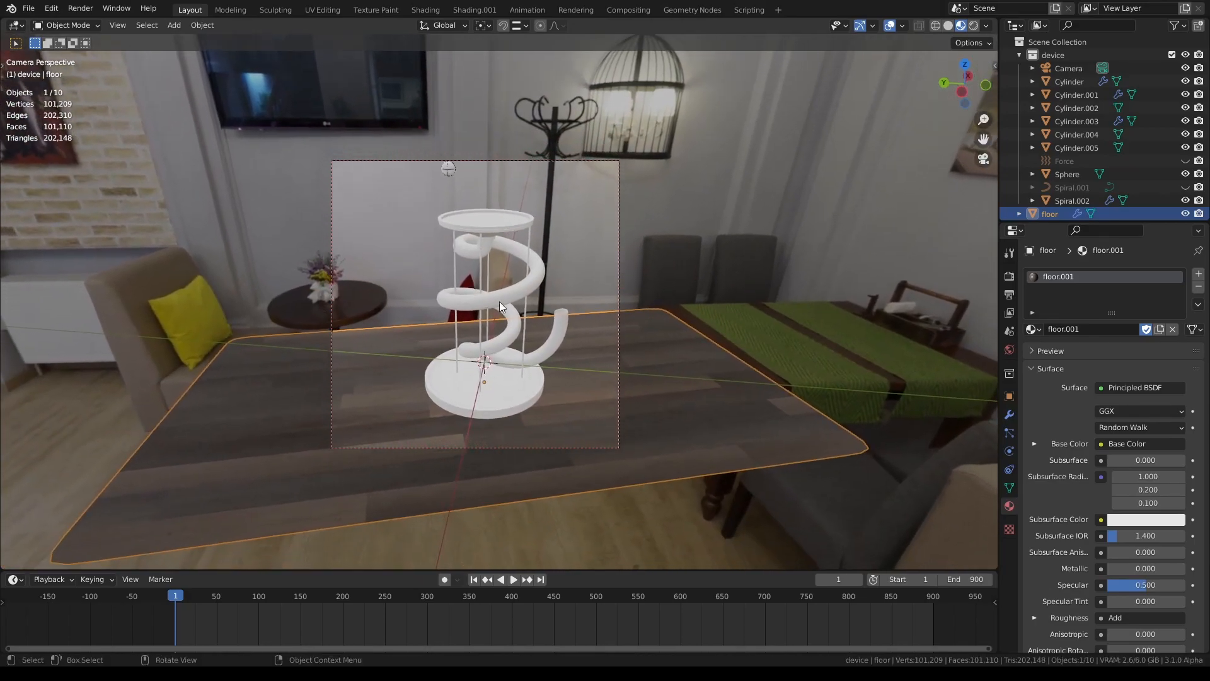
Reset the HDRI's Z rotation to 0, and adjust it to -25.4° to place the staircase and brick wall behind the run
key(n)
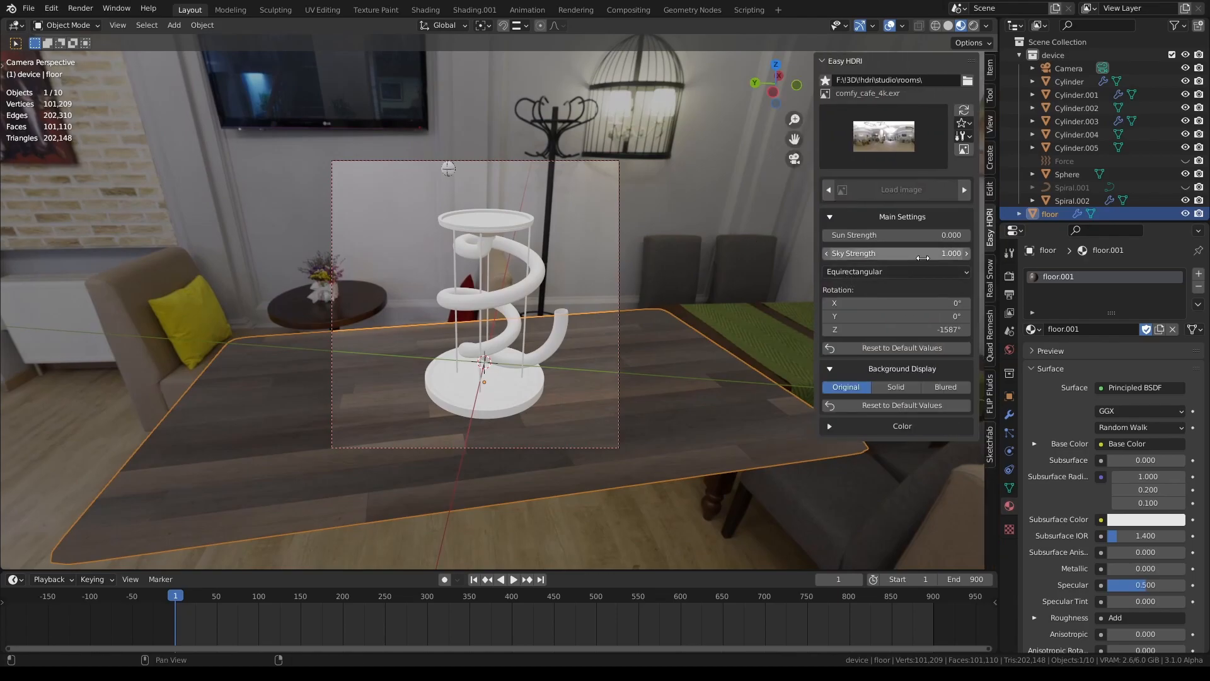
drag(926, 325, 897, 329)
text(0)
key(Return)
drag(895, 329, 927, 327)
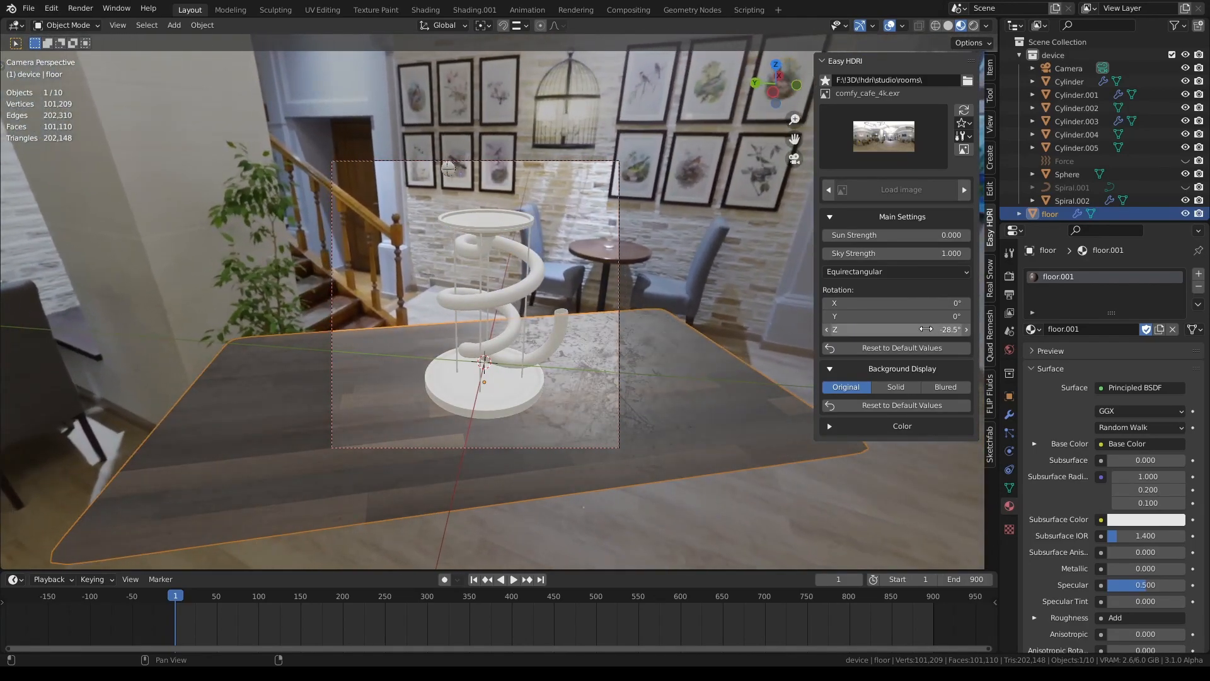
scroll(656, 364, up, 3)
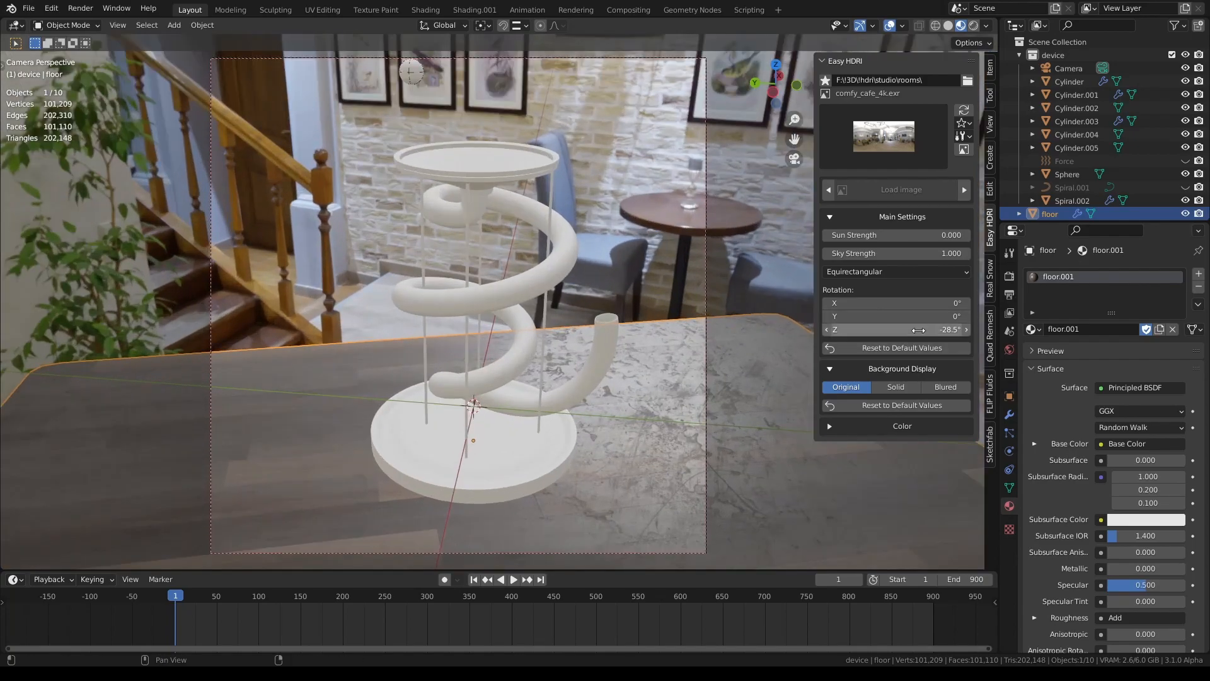
drag(919, 330, 823, 330)
drag(922, 332, 1130, 329)
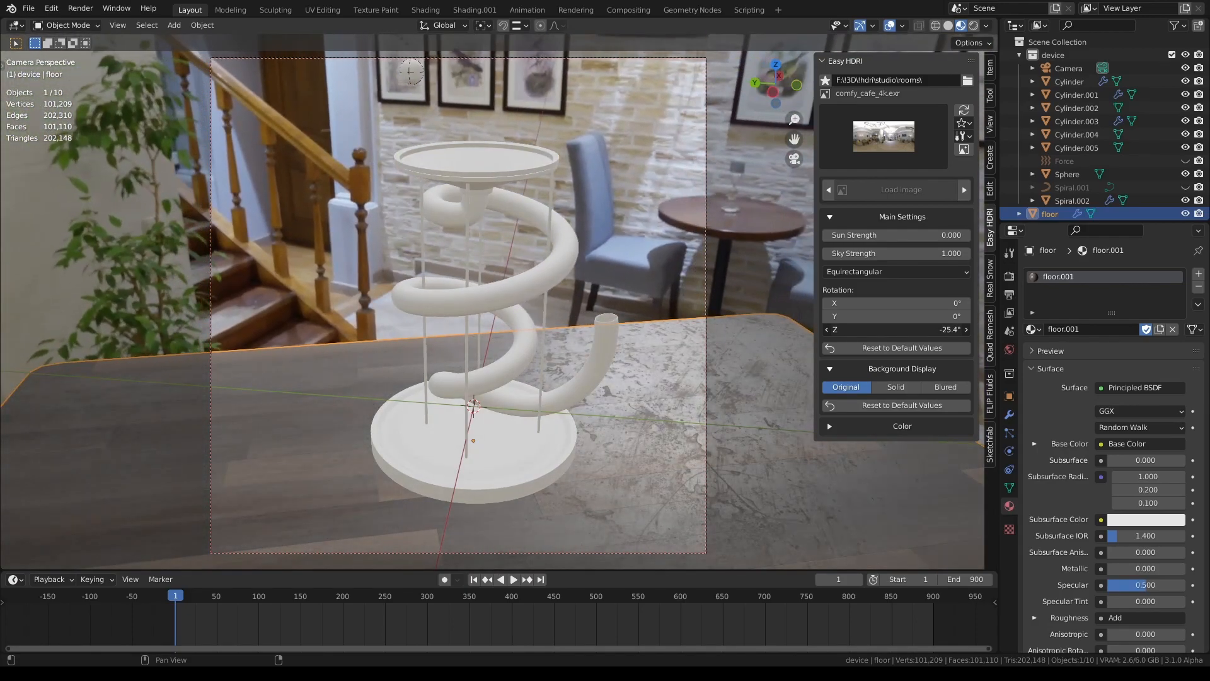
key(n)
scroll(672, 328, down, 2)
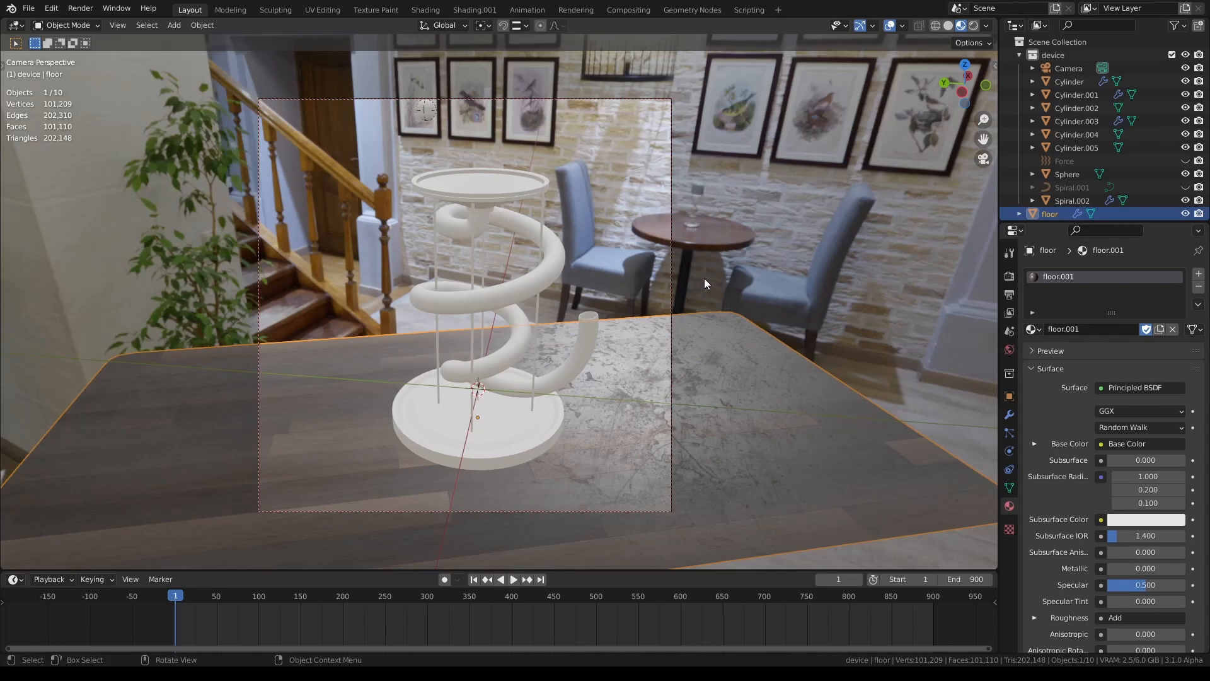
Try the Metal rough material on the support rods
click(709, 276)
middle_drag(615, 331, 592, 275)
scroll(615, 290, up, 2)
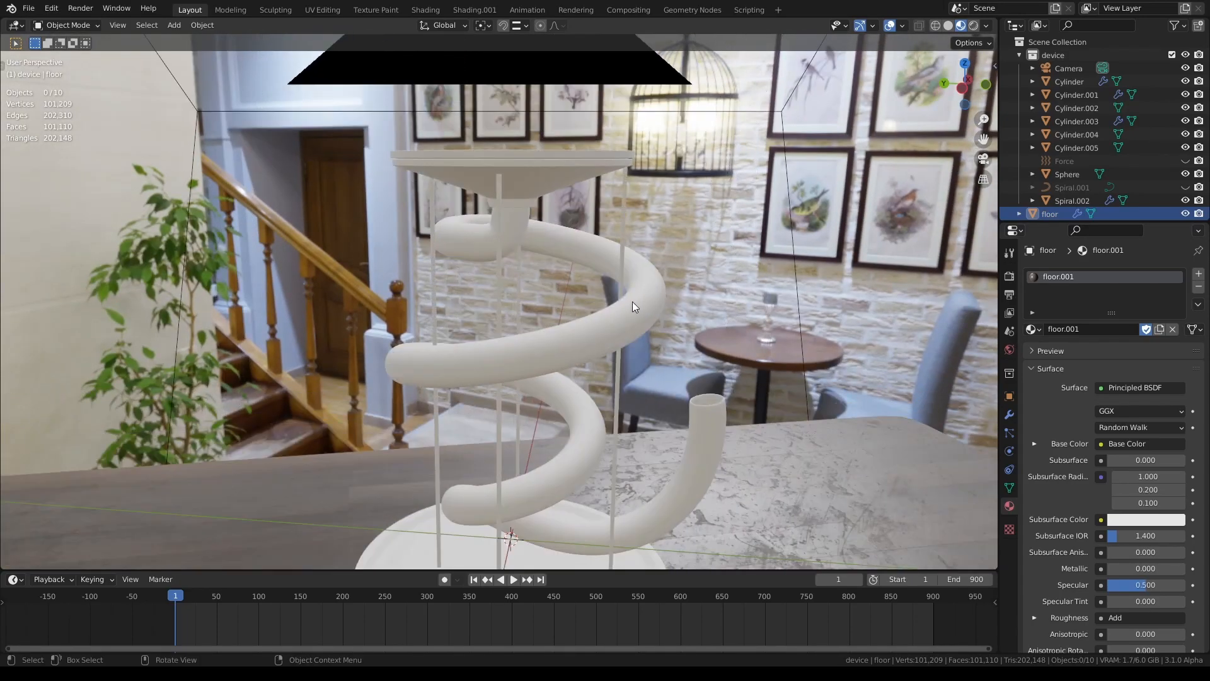
click(627, 215)
scroll(684, 275, up, 2)
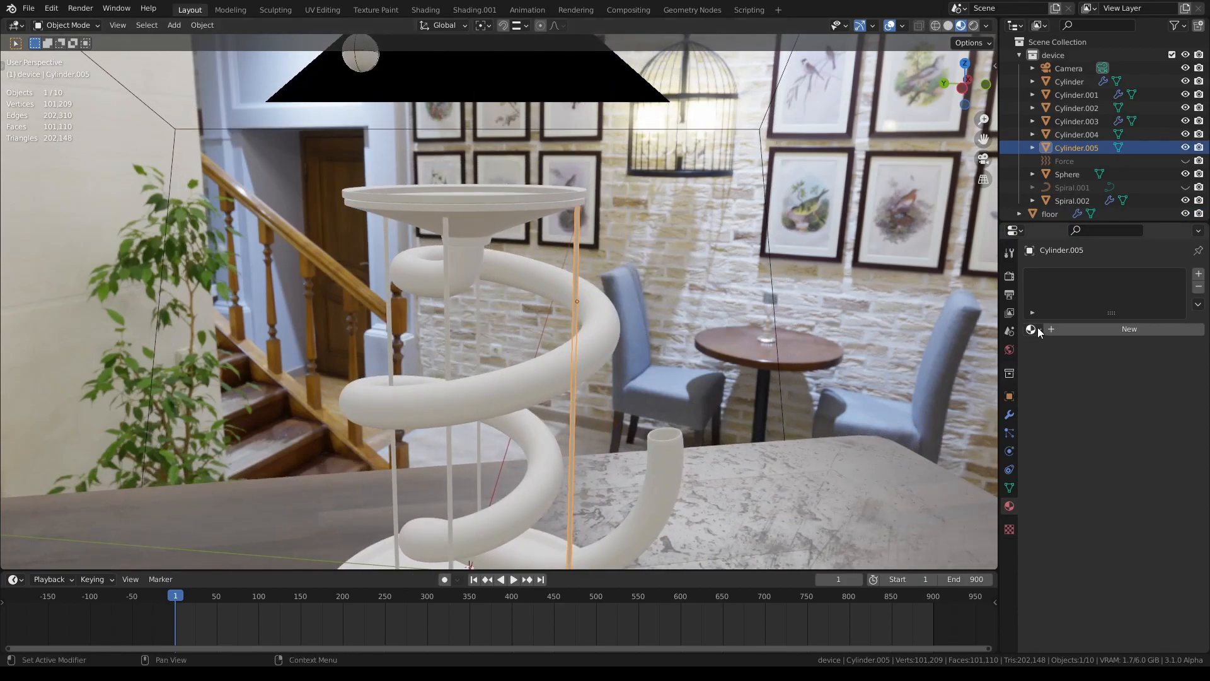
click(1036, 328)
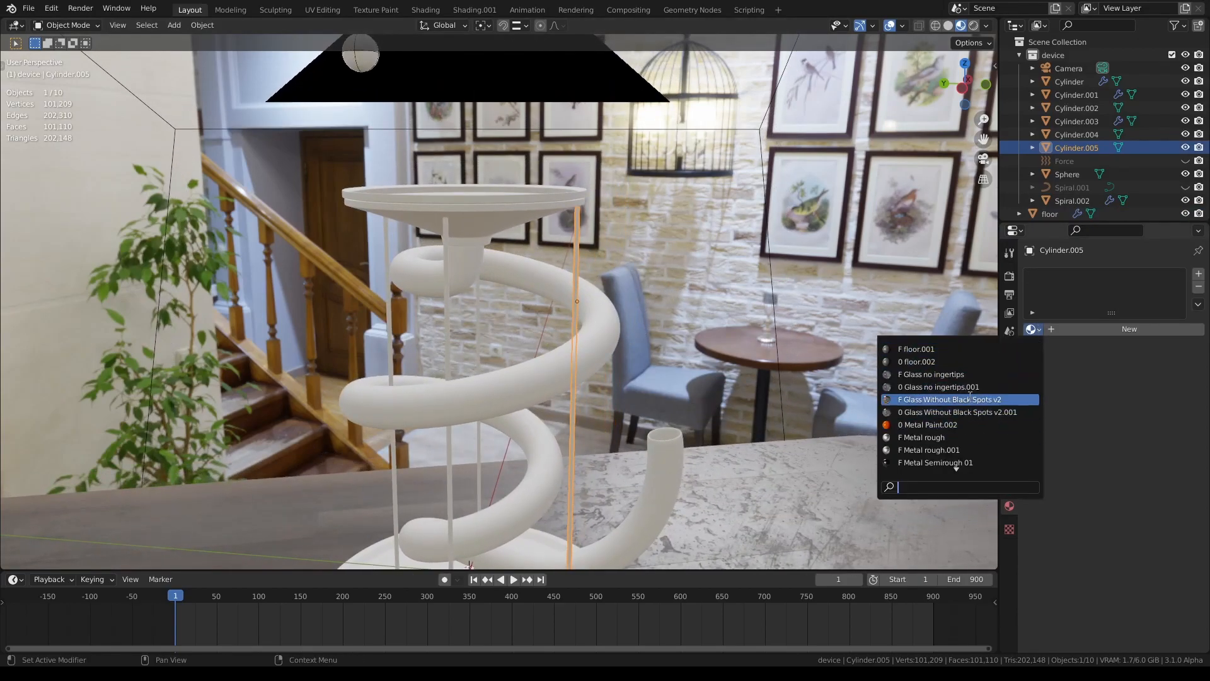
click(961, 436)
scroll(759, 443, up, 4)
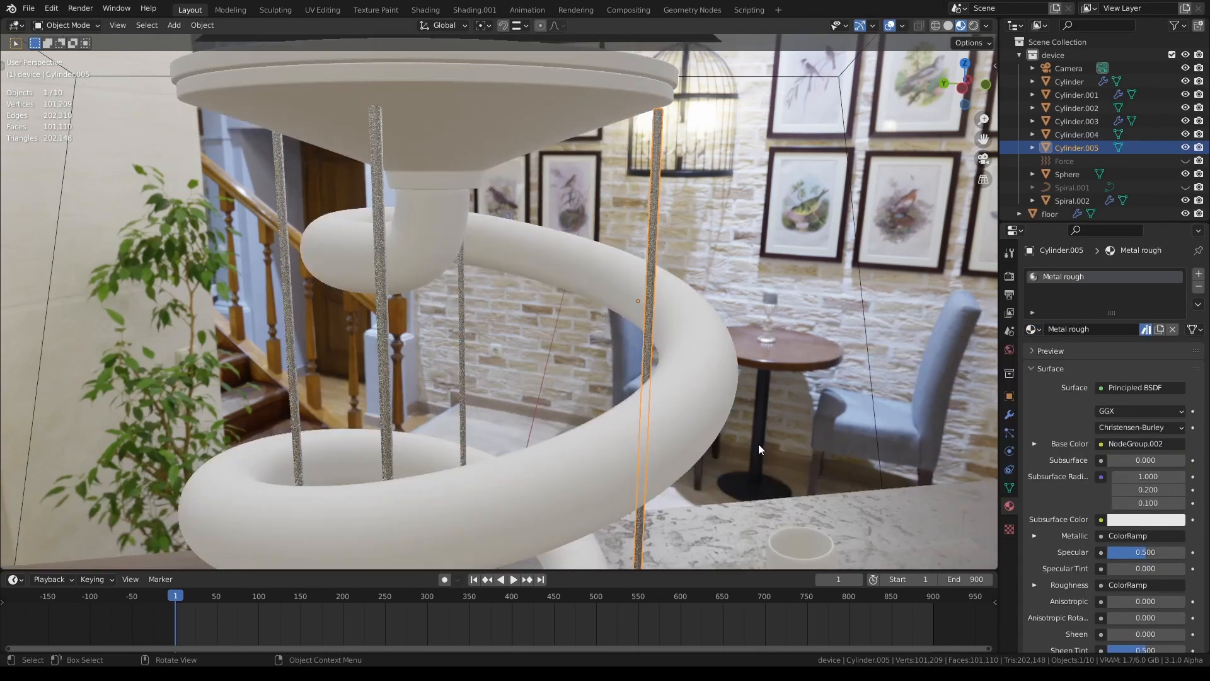
scroll(760, 443, up, 2)
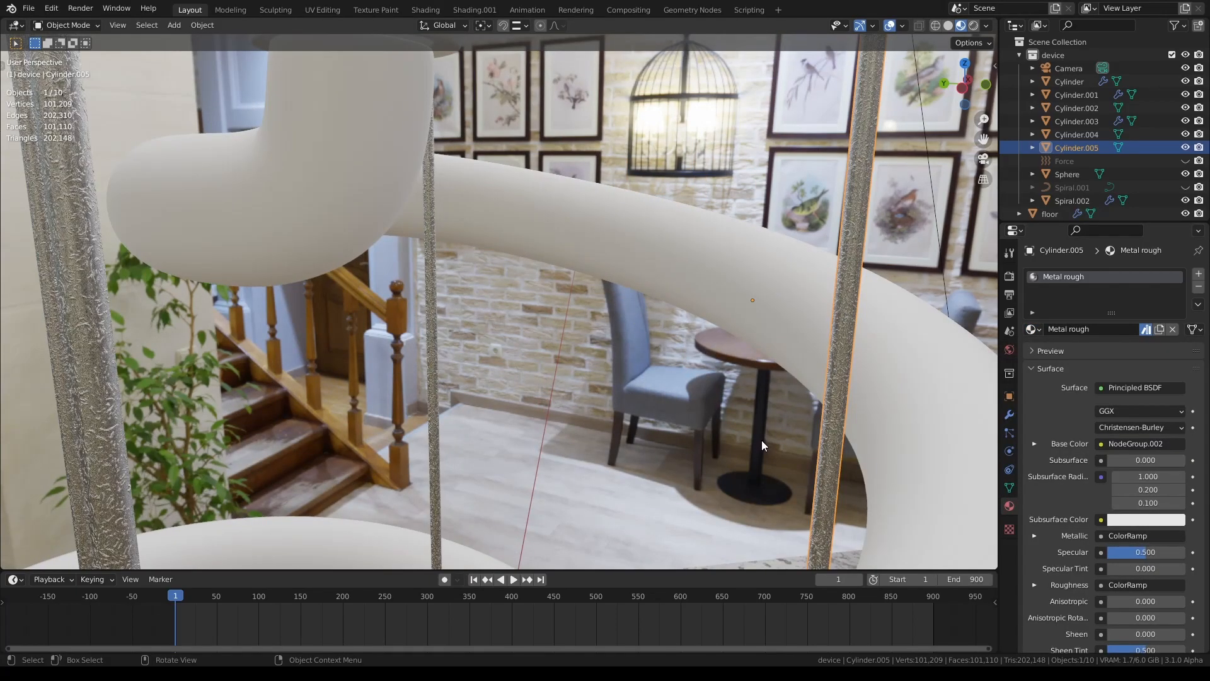
Switch the support rods' material to Old White Metal
click(1031, 329)
scroll(989, 432, down, 6)
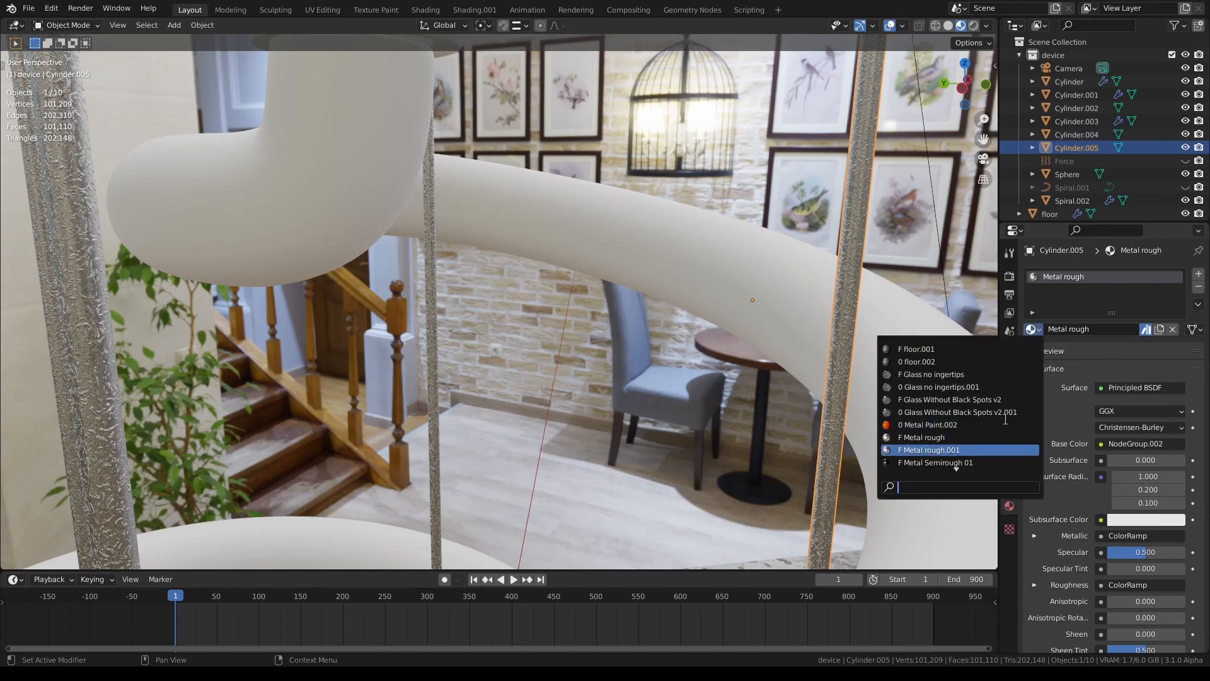
scroll(983, 435, down, 2)
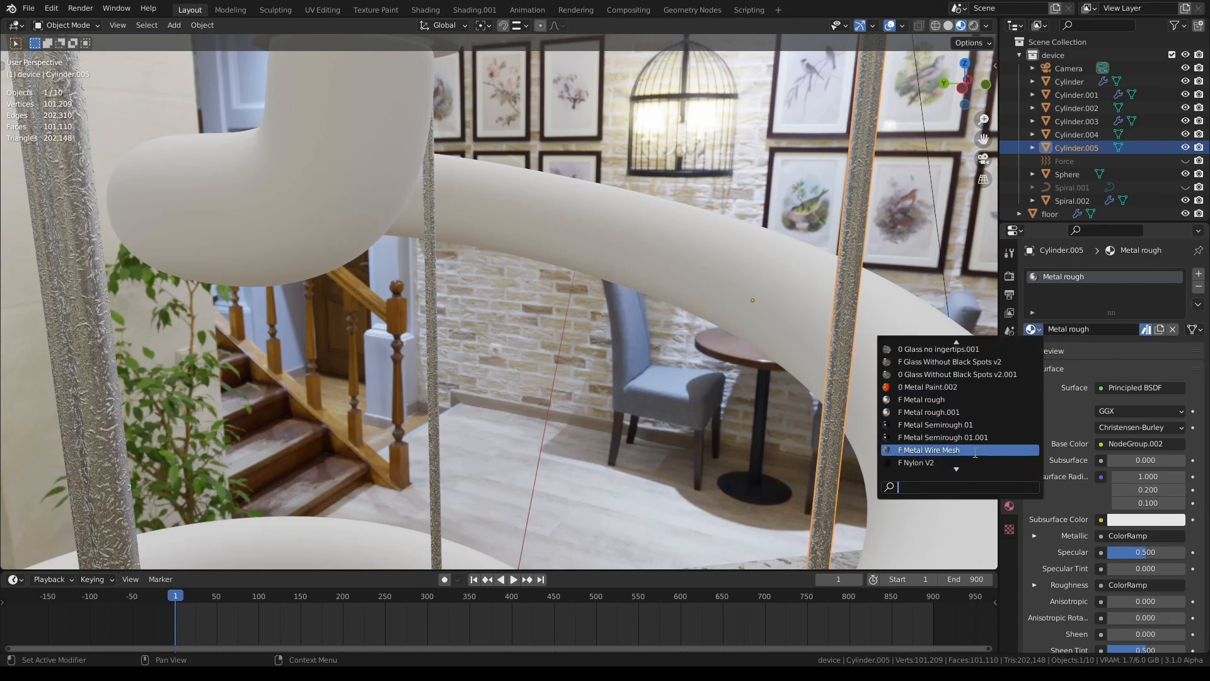
click(977, 435)
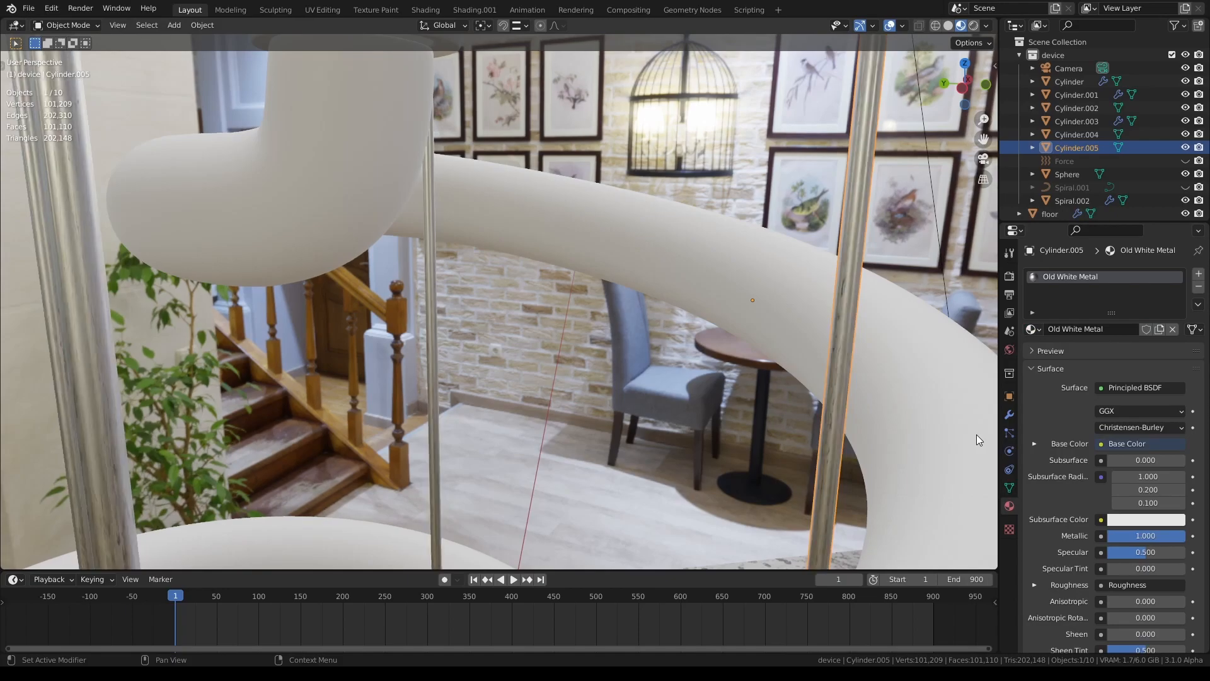
Unwrap all faces of the support rods with Smart UV Project
scroll(727, 410, down, 2)
scroll(565, 410, up, 3)
shift+middle_drag(526, 402, 549, 299)
key(Tab)
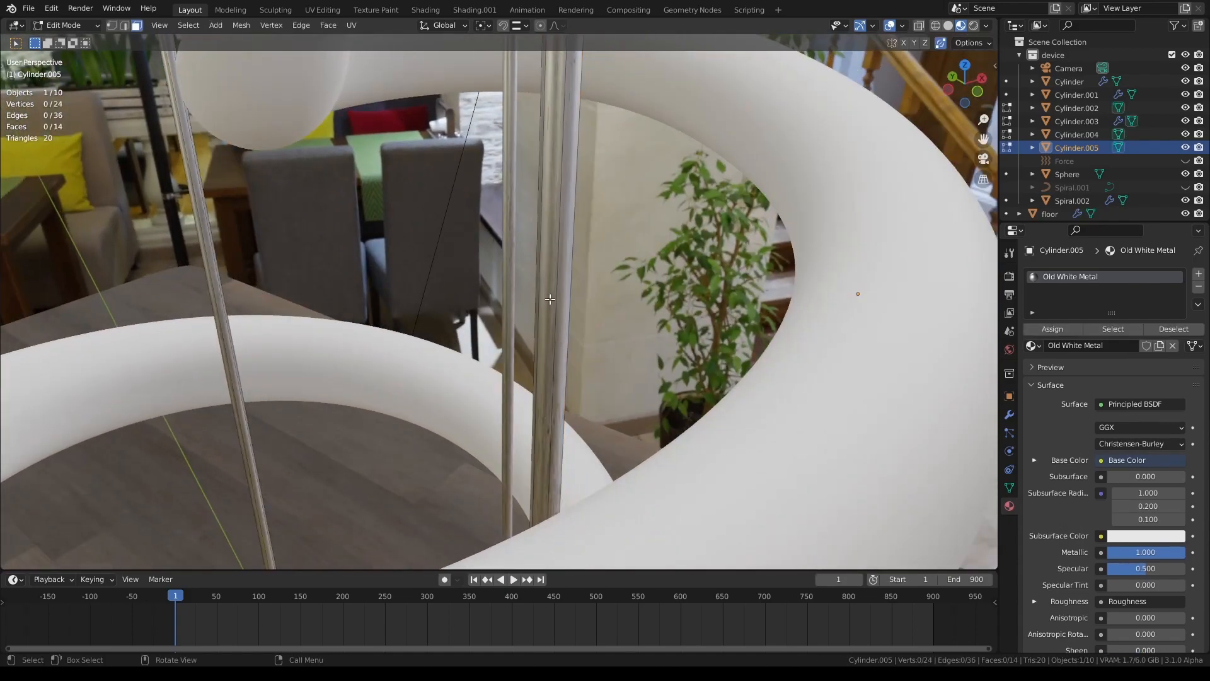
key(a)
key(u)
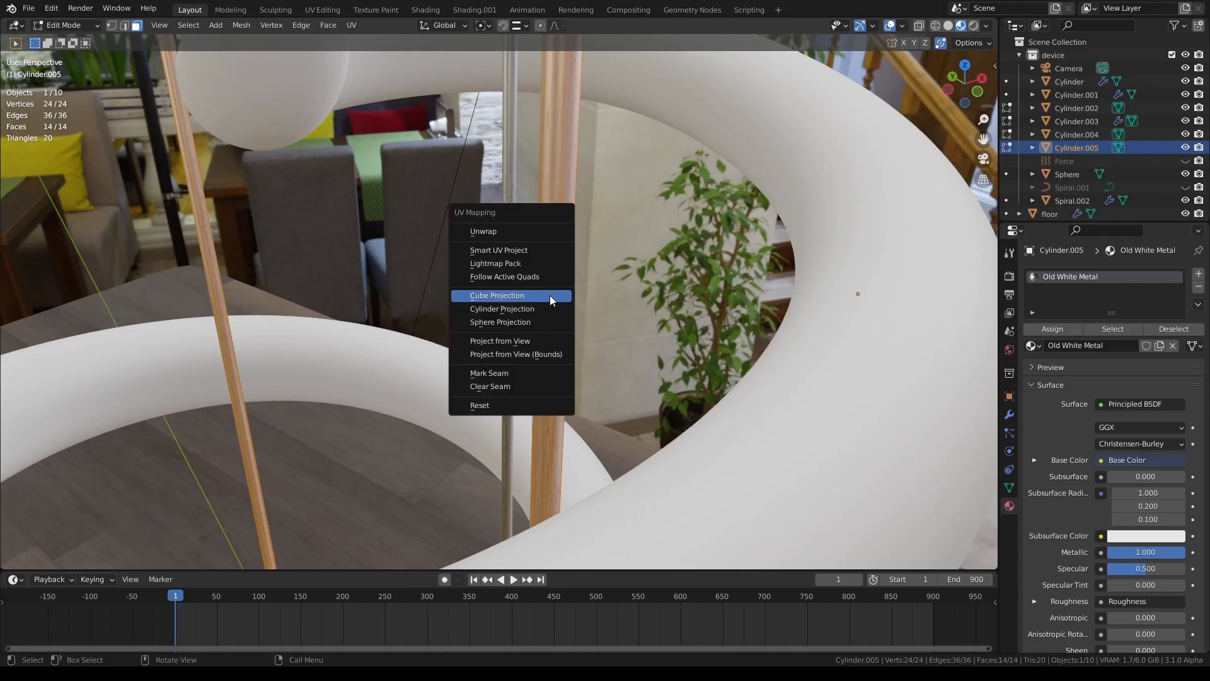
click(544, 248)
click(566, 346)
key(Tab)
middle_drag(566, 347, 600, 319)
scroll(667, 316, down, 1)
Assign the plastic.002 material to the funnel on top of the marble run
click(663, 279)
scroll(603, 321, up, 3)
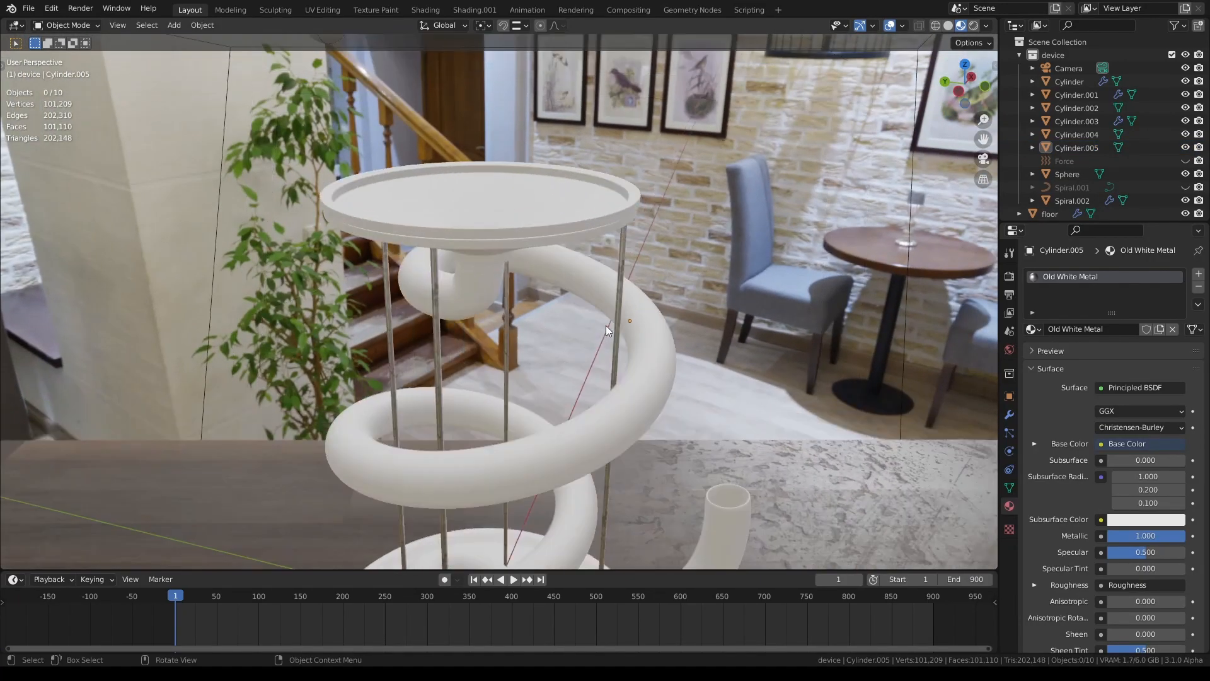
middle_drag(577, 223, 605, 195)
click(648, 196)
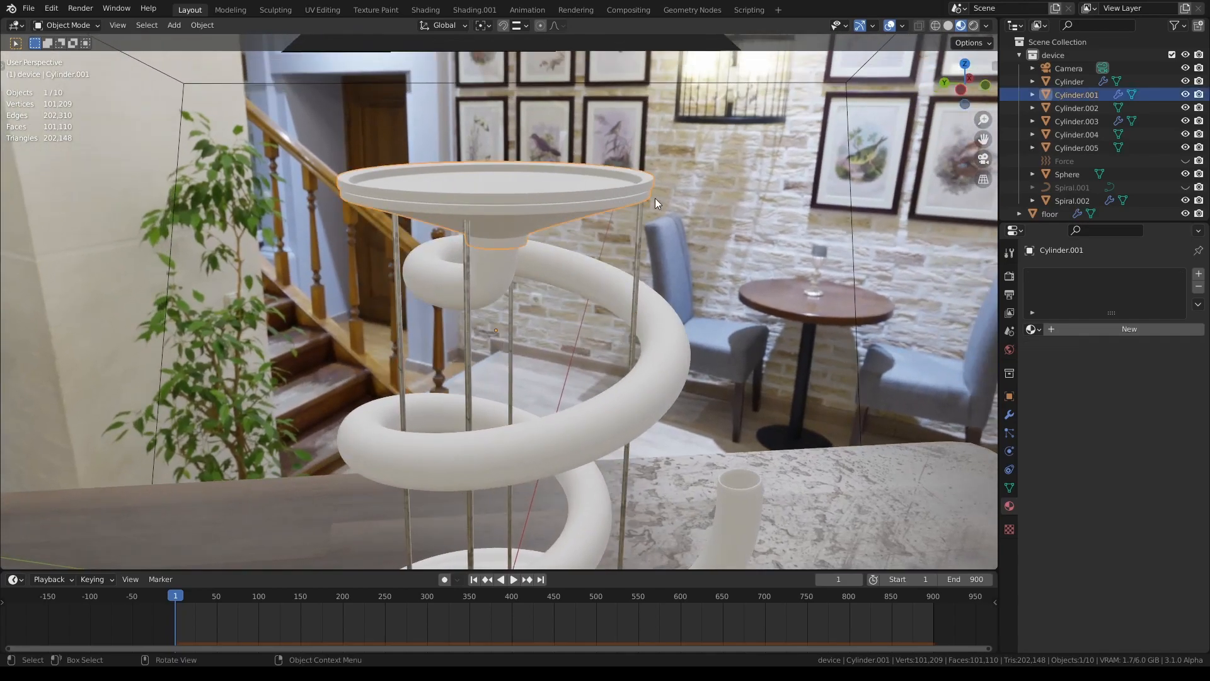
click(1033, 328)
text(pl)
click(963, 348)
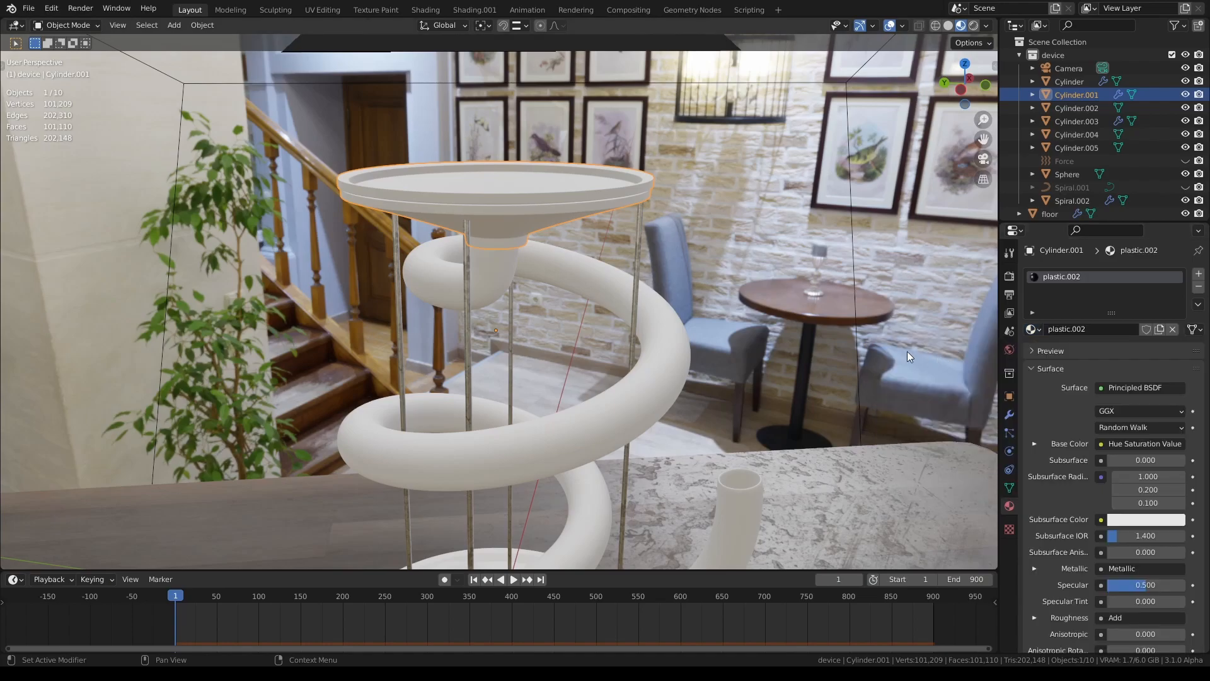
shift+middle_drag(666, 237, 617, 417)
scroll(641, 351, up, 6)
scroll(605, 378, down, 6)
scroll(617, 418, up, 4)
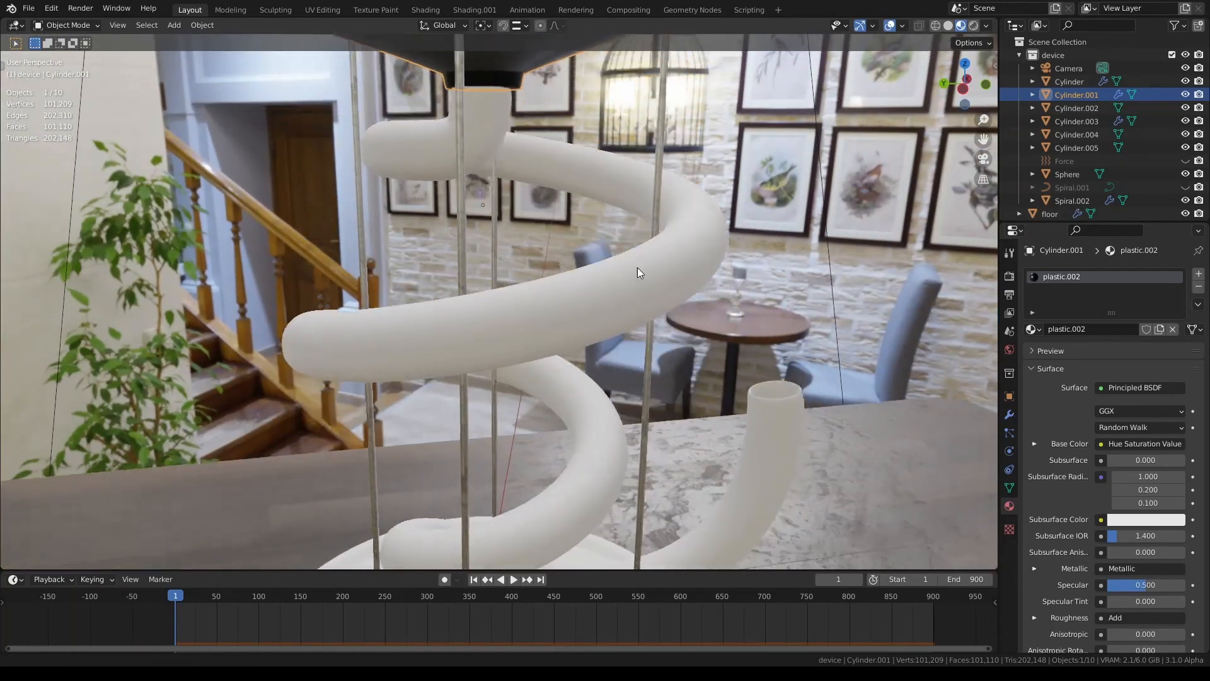
Link the funnel's plastic.002 material to the round base of the marble run
middle_drag(631, 363, 631, 410)
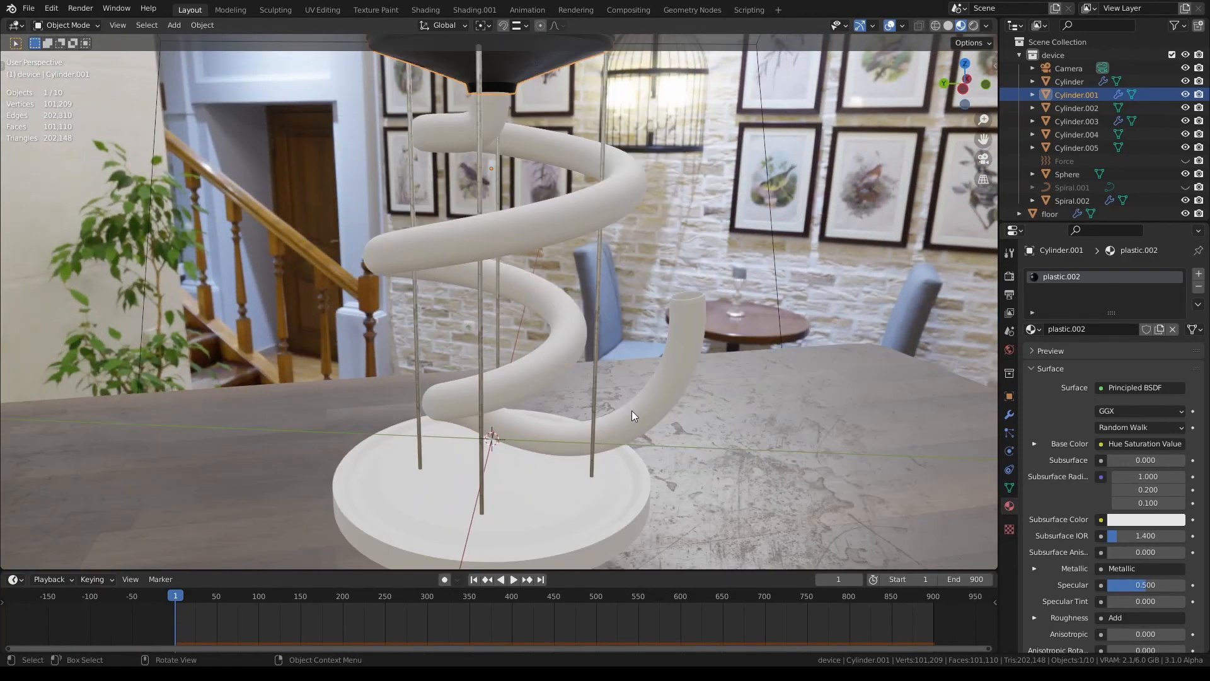
click(615, 490)
shift+middle_drag(623, 343, 607, 354)
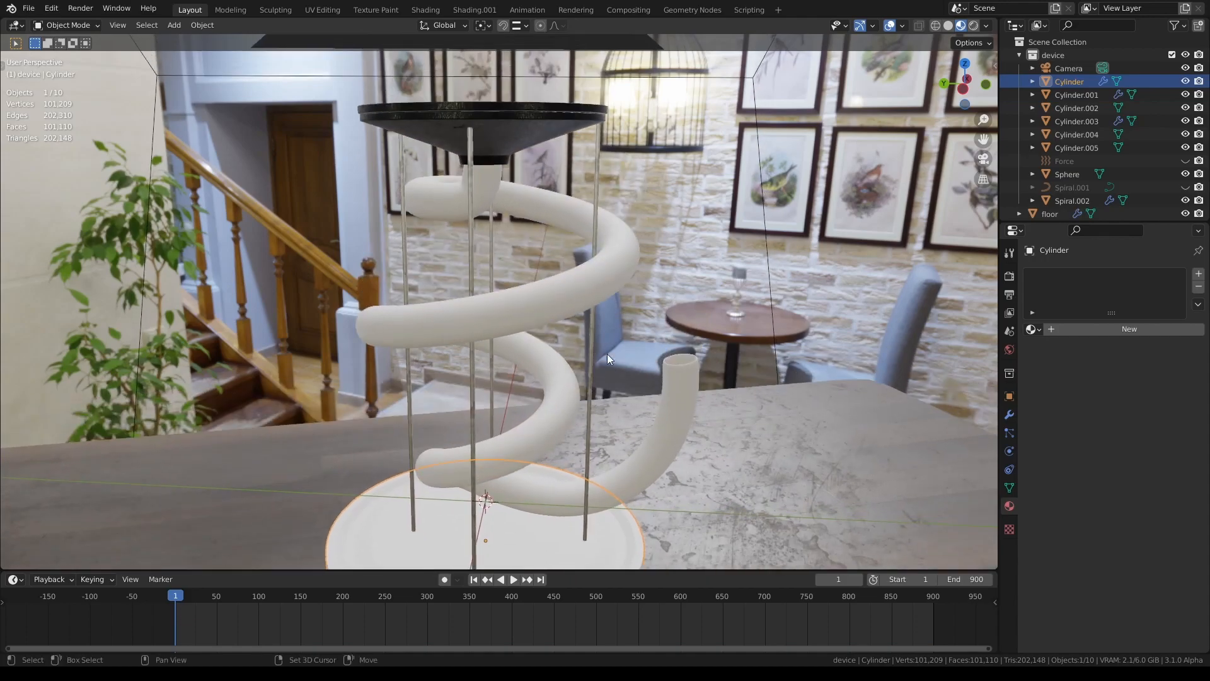
shift+click(537, 149)
right_click(537, 143)
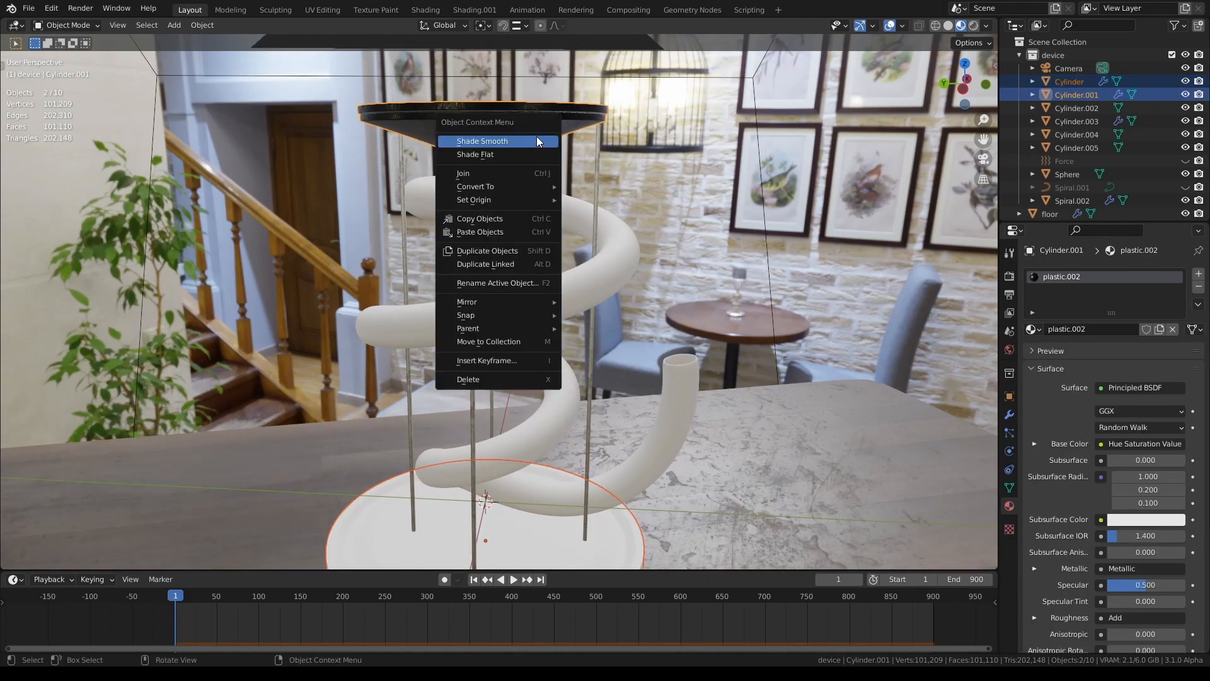
click(536, 136)
key(ctrl+l)
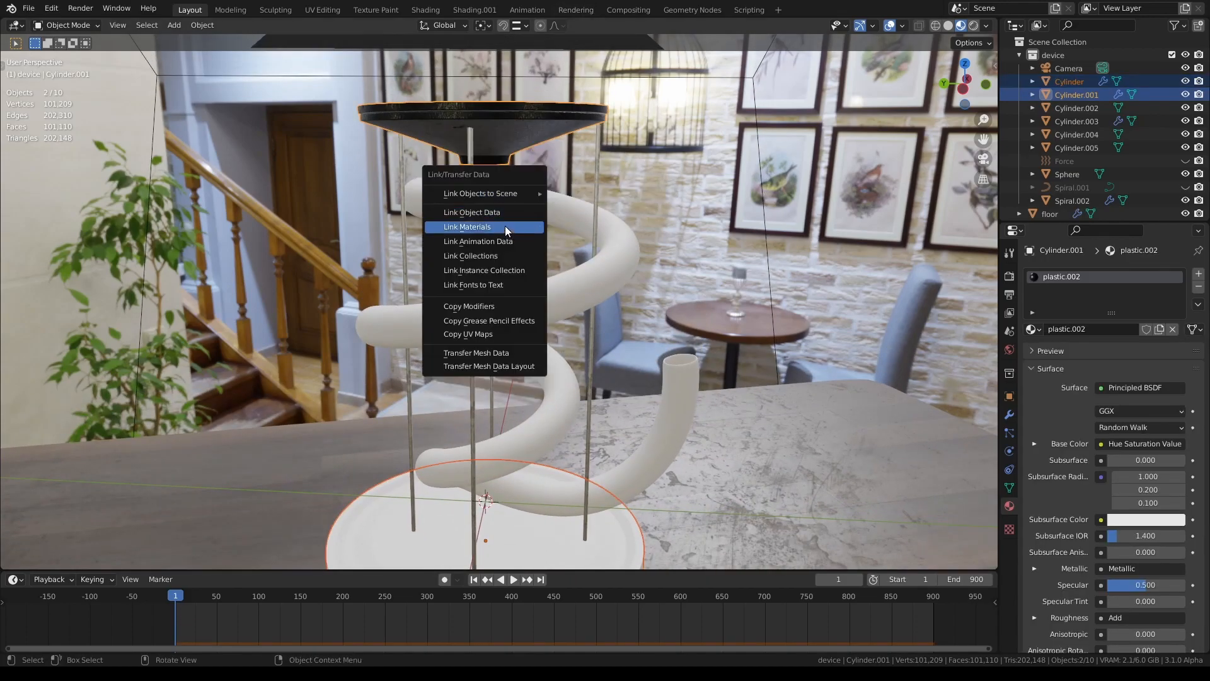
click(505, 226)
shift+middle_drag(661, 475, 668, 319)
scroll(646, 417, up, 1)
key(alt+a)
Assign the Metal Paint.002 material to the marble sphere above the funnel
middle_drag(646, 417, 542, 356)
scroll(535, 407, up, 3)
middle_drag(534, 407, 547, 341)
click(353, 133)
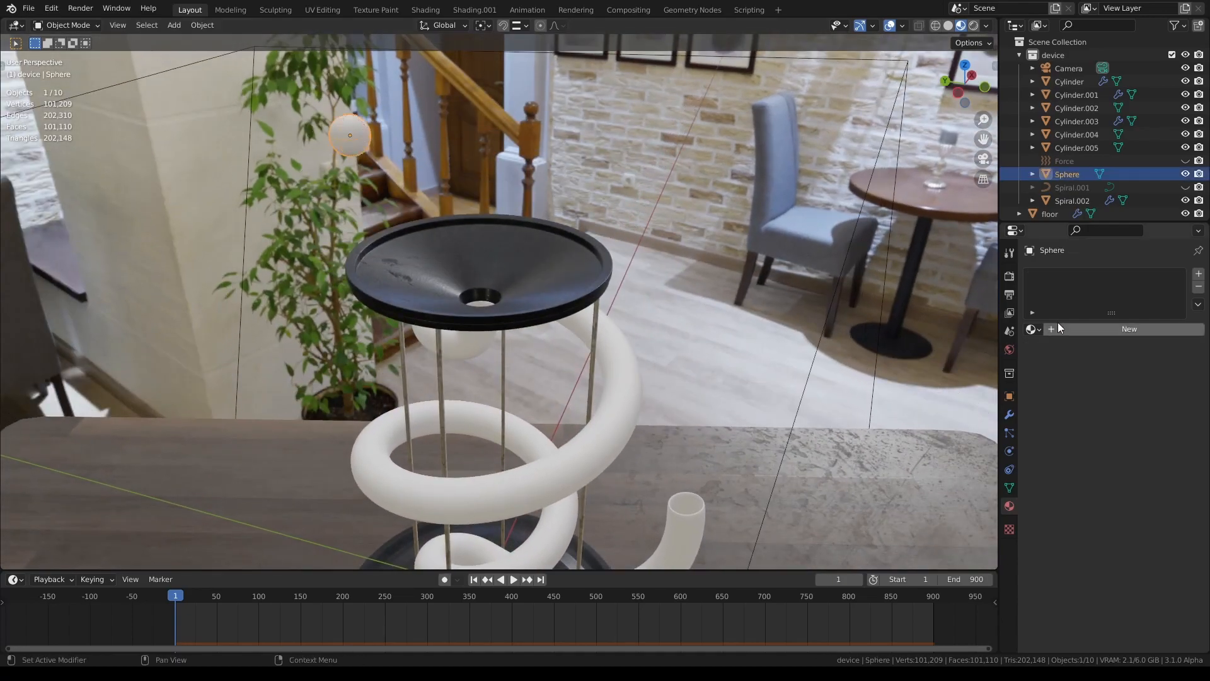
click(1032, 329)
click(974, 424)
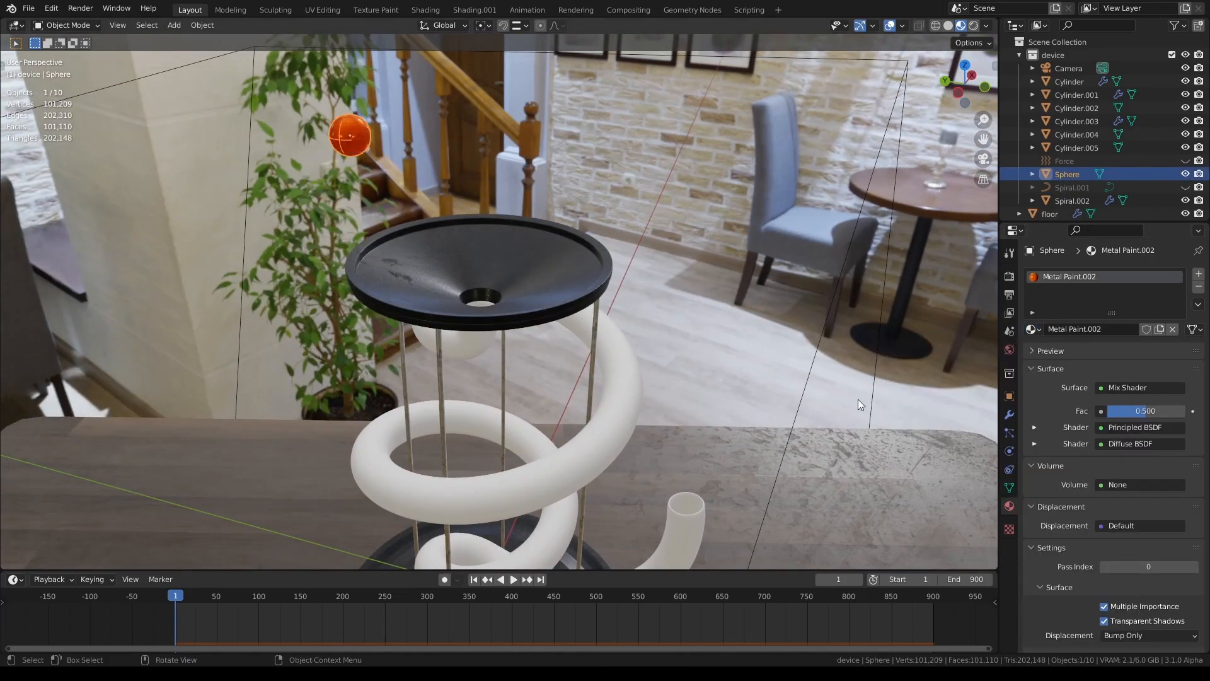
Assign the Glass no ingertips material to the spiral tube
click(627, 376)
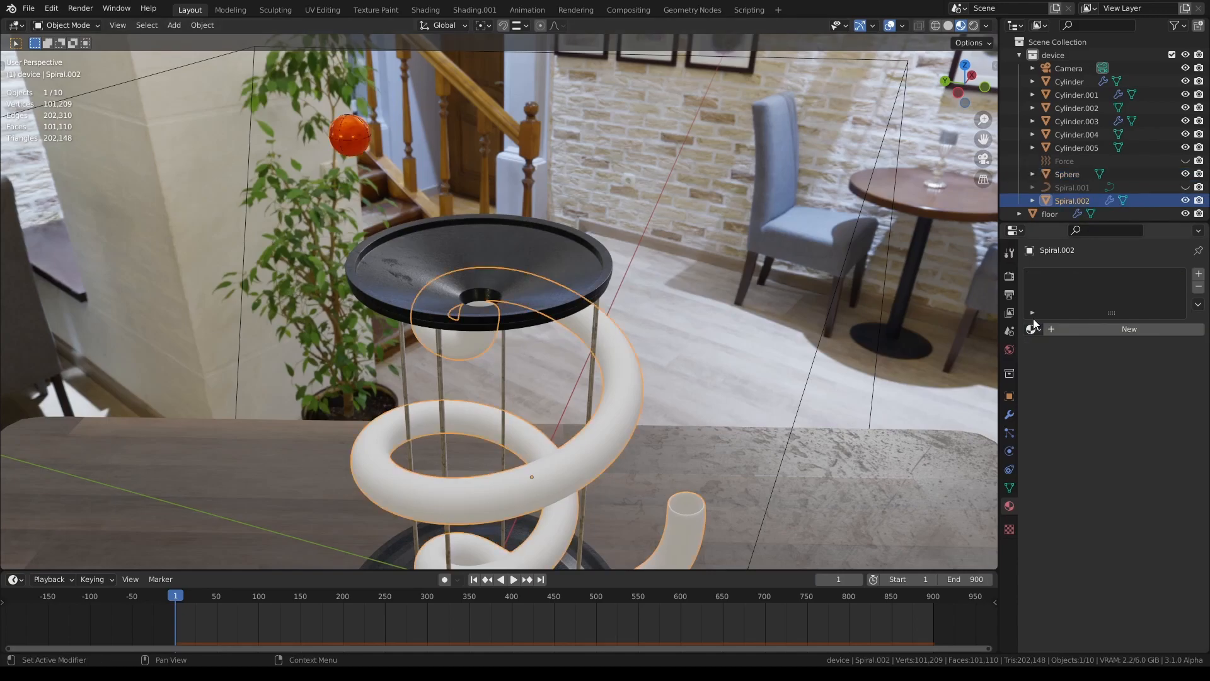
click(1032, 329)
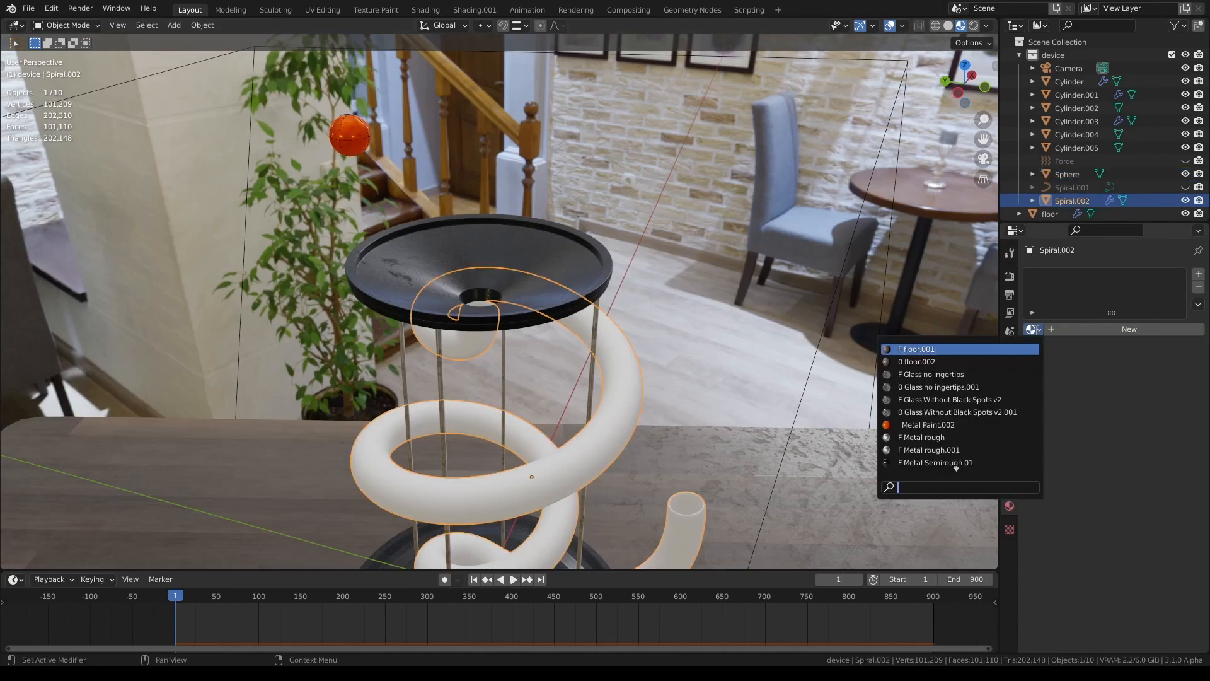
click(983, 375)
middle_drag(671, 429, 743, 291)
Check the spiral tube's face orientation in Edit Mode with the overlay, turn the overlay off and return to Object Mode
click(606, 346)
key(Tab)
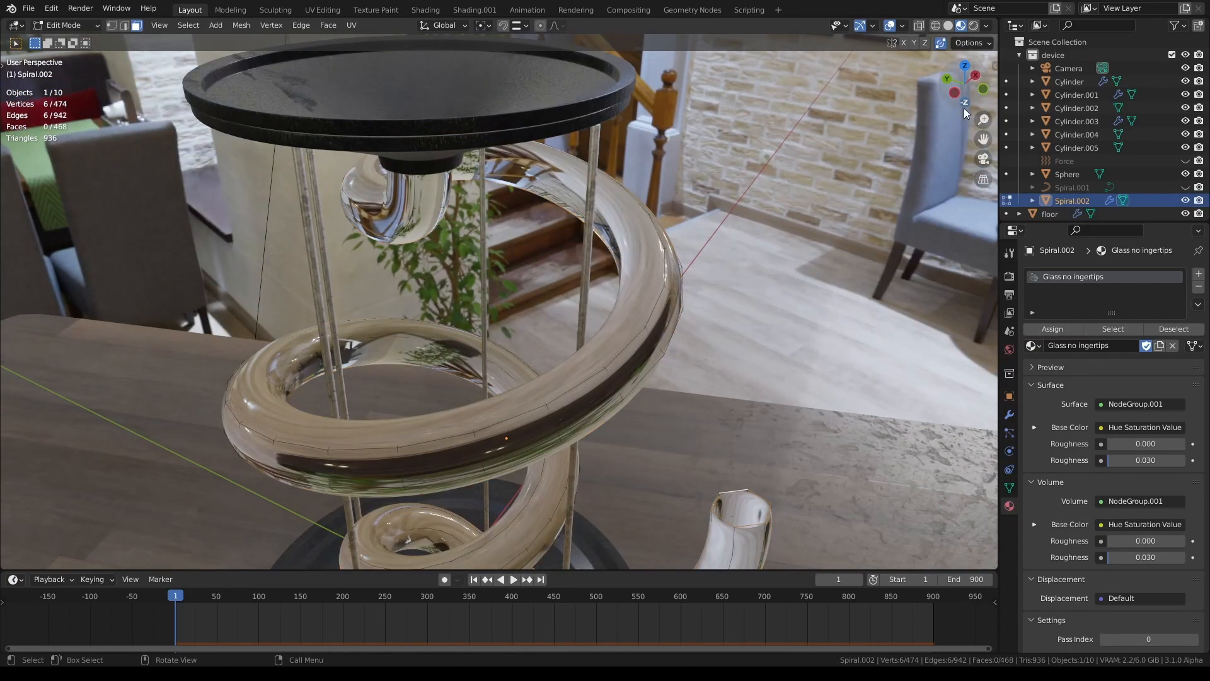
click(902, 25)
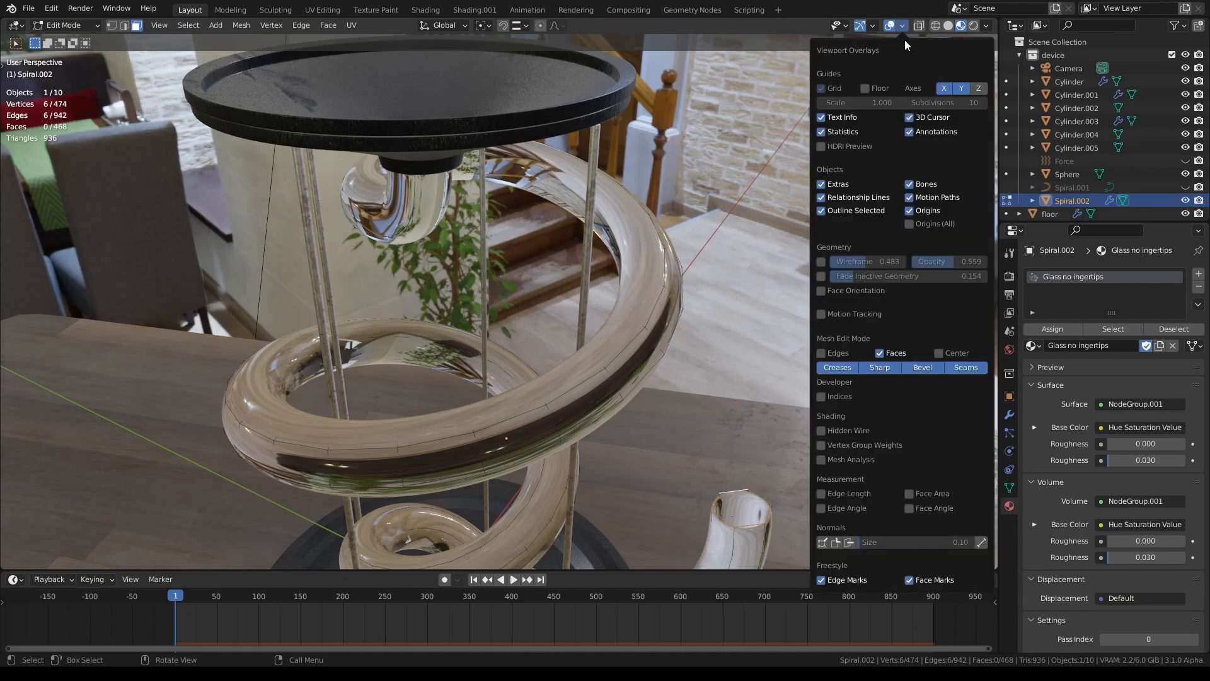
click(820, 290)
middle_drag(725, 296, 597, 303)
scroll(597, 303, up, 2)
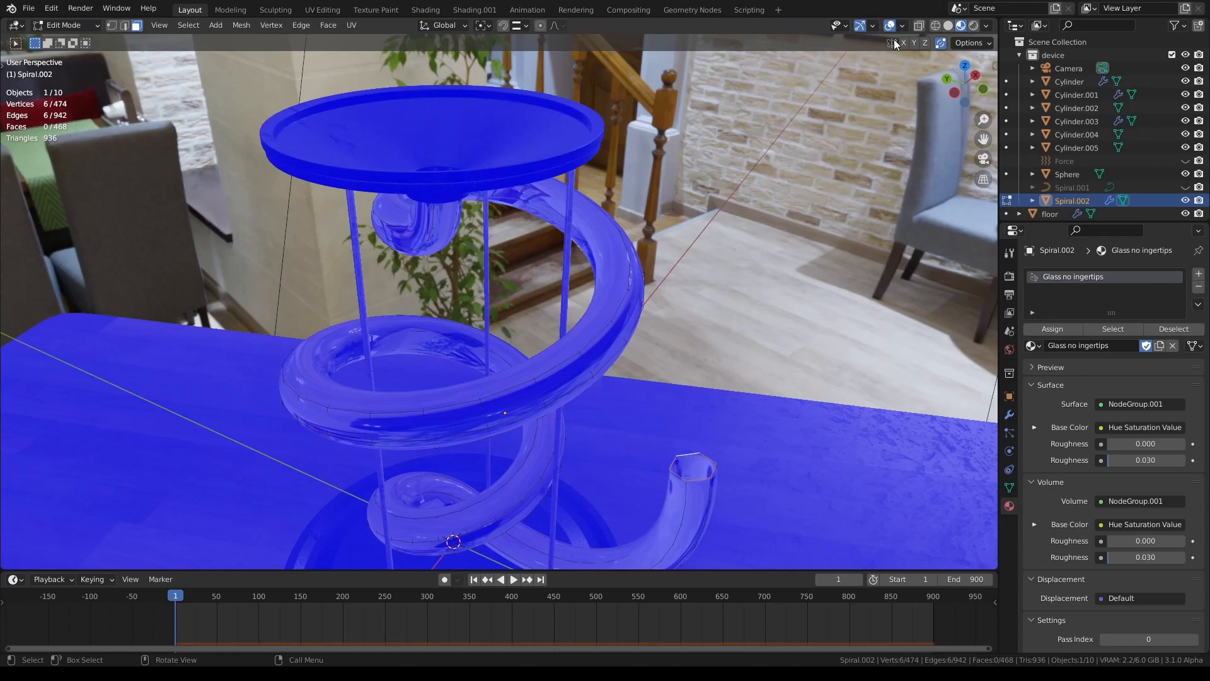
key(q)
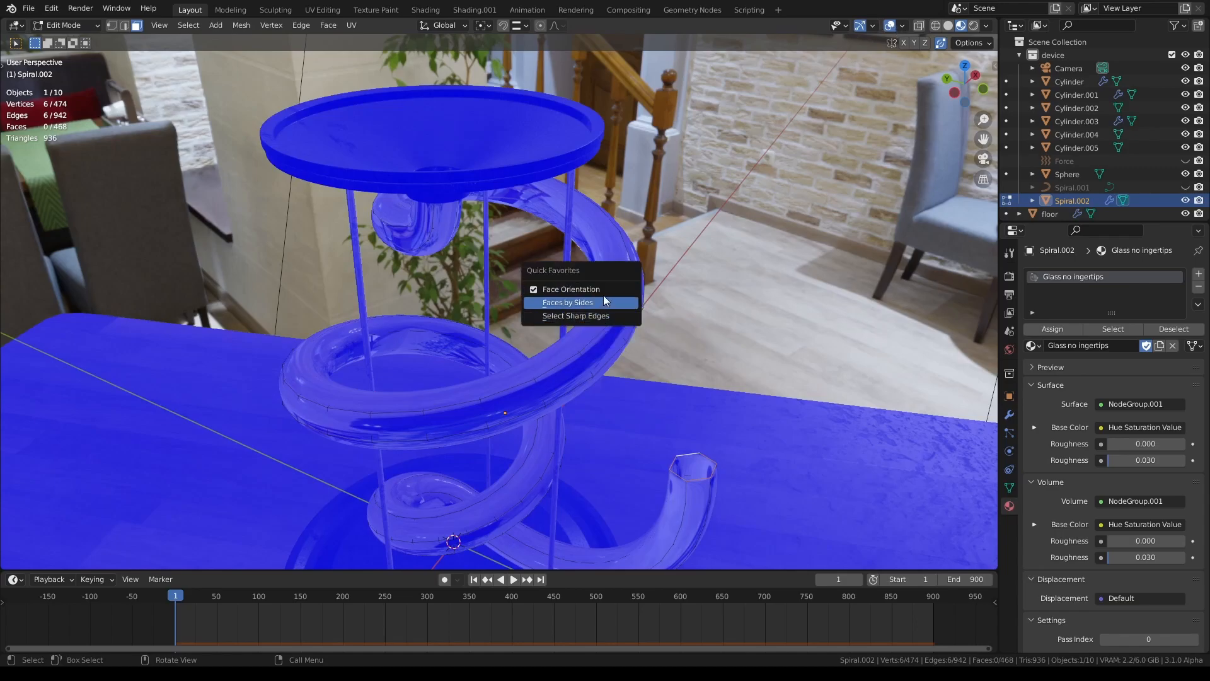
click(603, 296)
key(Tab)
click(715, 281)
middle_drag(714, 281, 655, 277)
Switch to the camera view, save the file and render the current frame
key(KP_0)
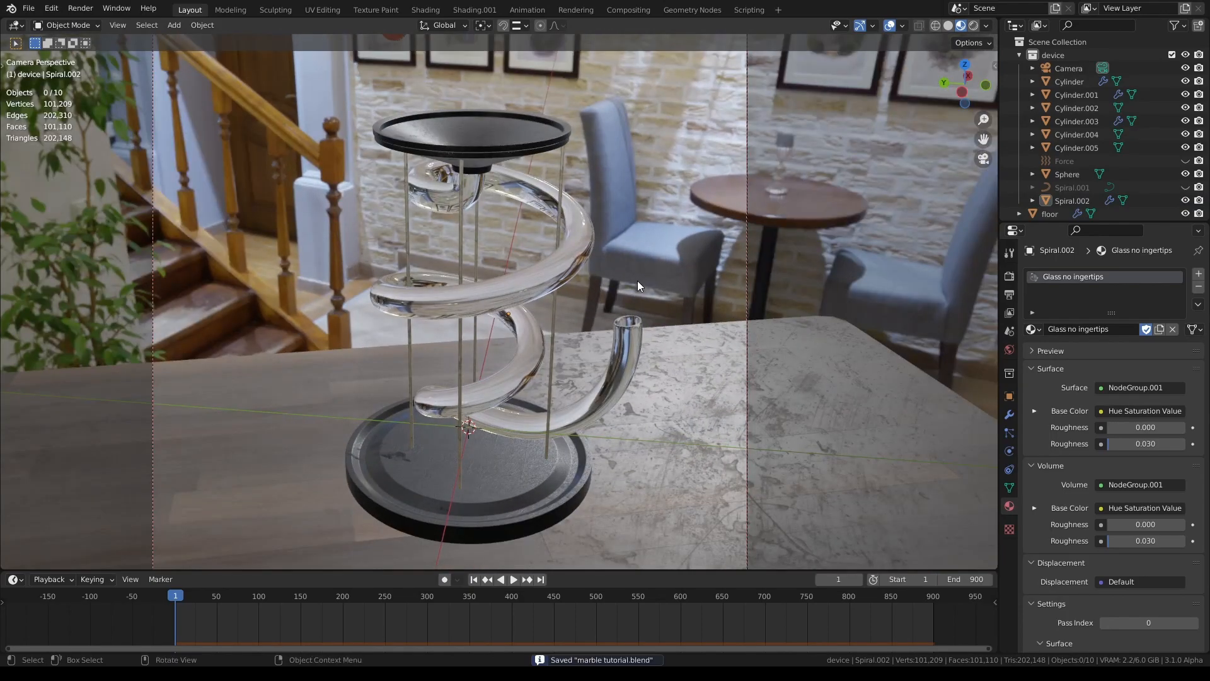
key(ctrl+s)
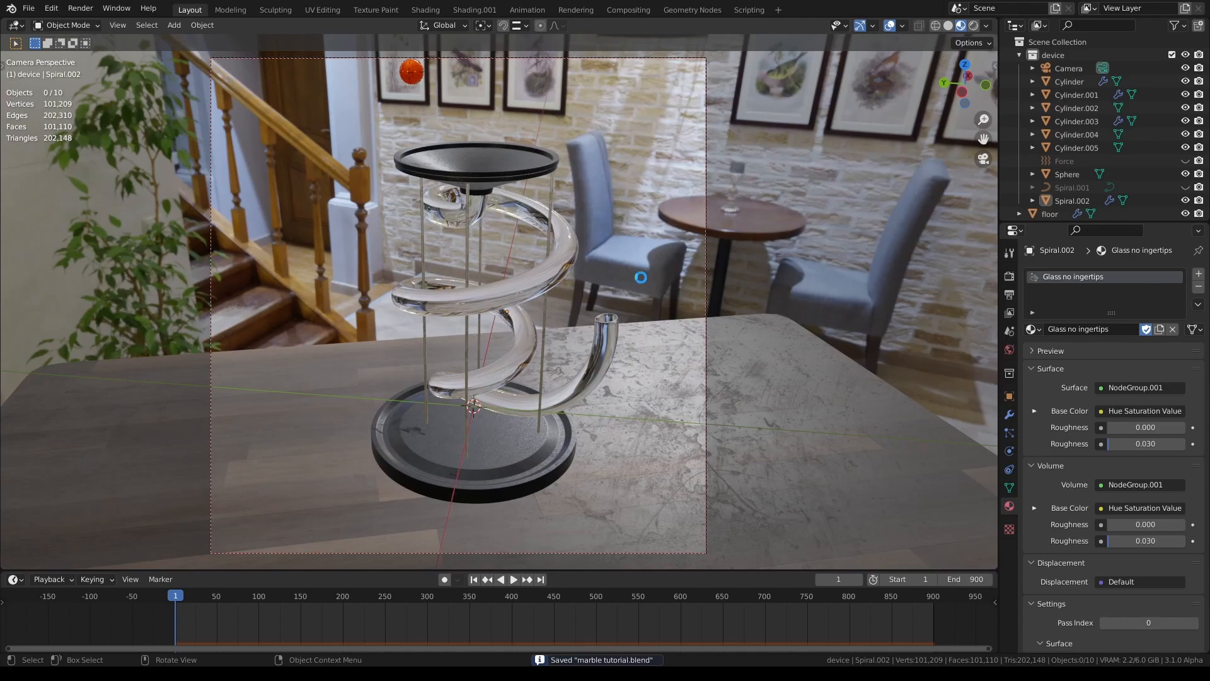
key(F12)
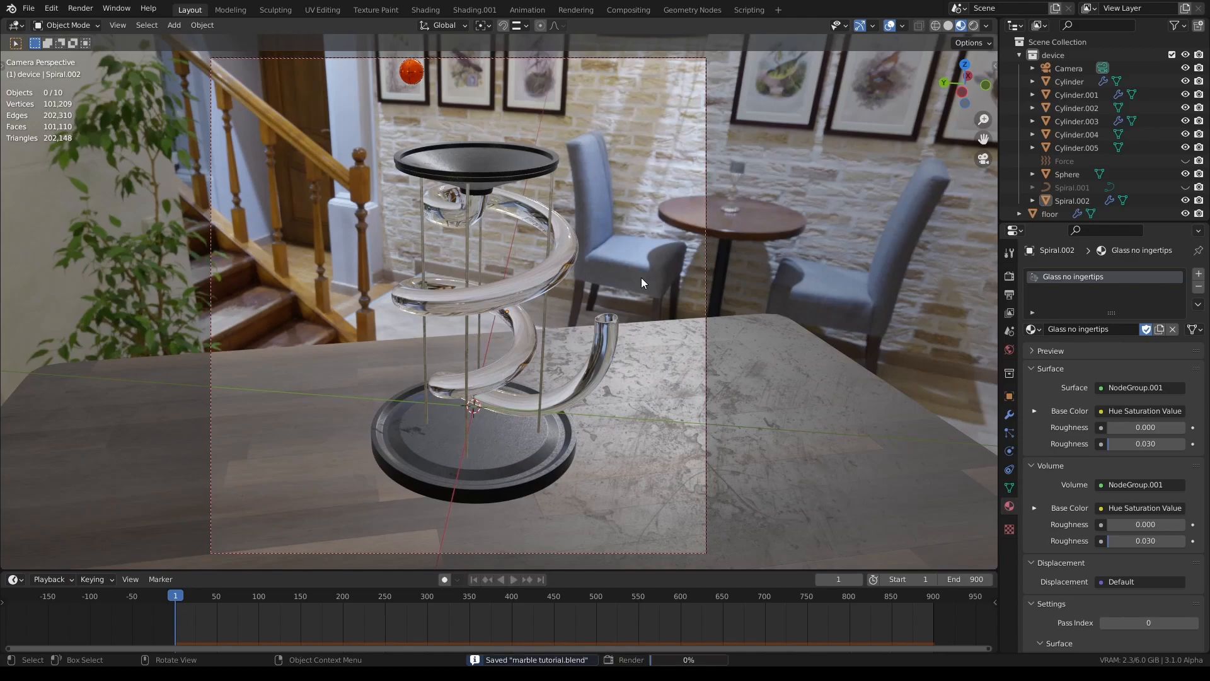
Examine the floor's floor.001 material, including its displacement settings and the texture and roughness nodes in its shader graph
click(653, 328)
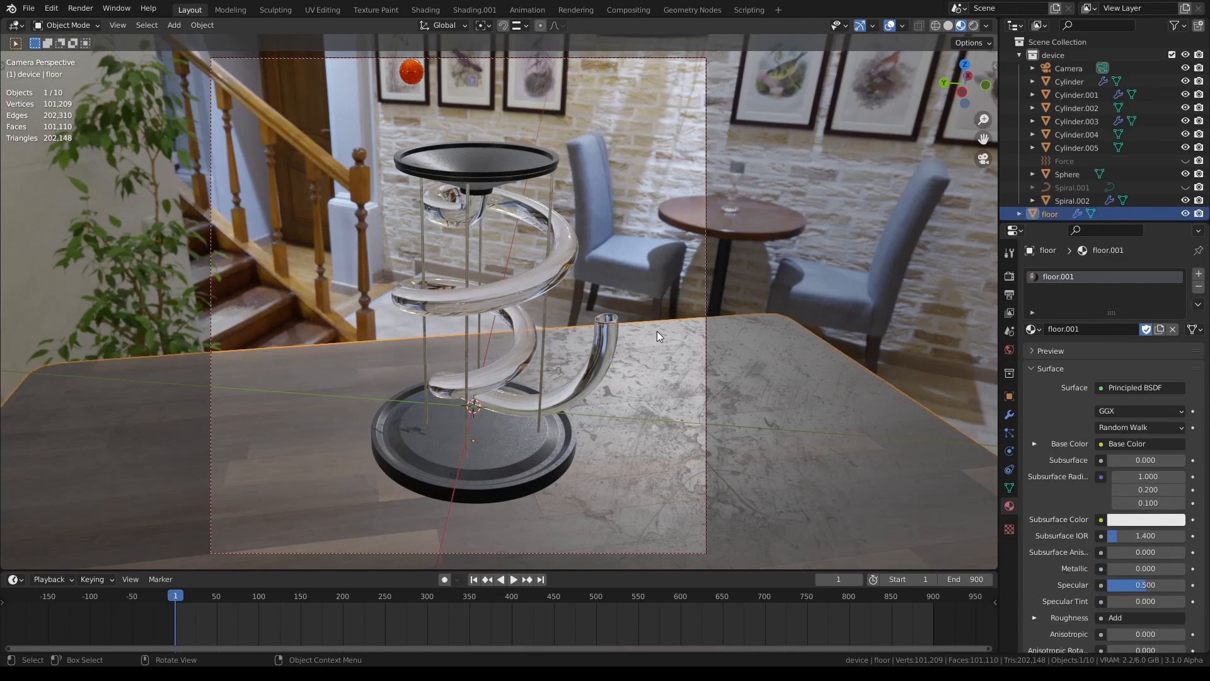
scroll(1100, 455, down, 10)
scroll(1090, 463, down, 7)
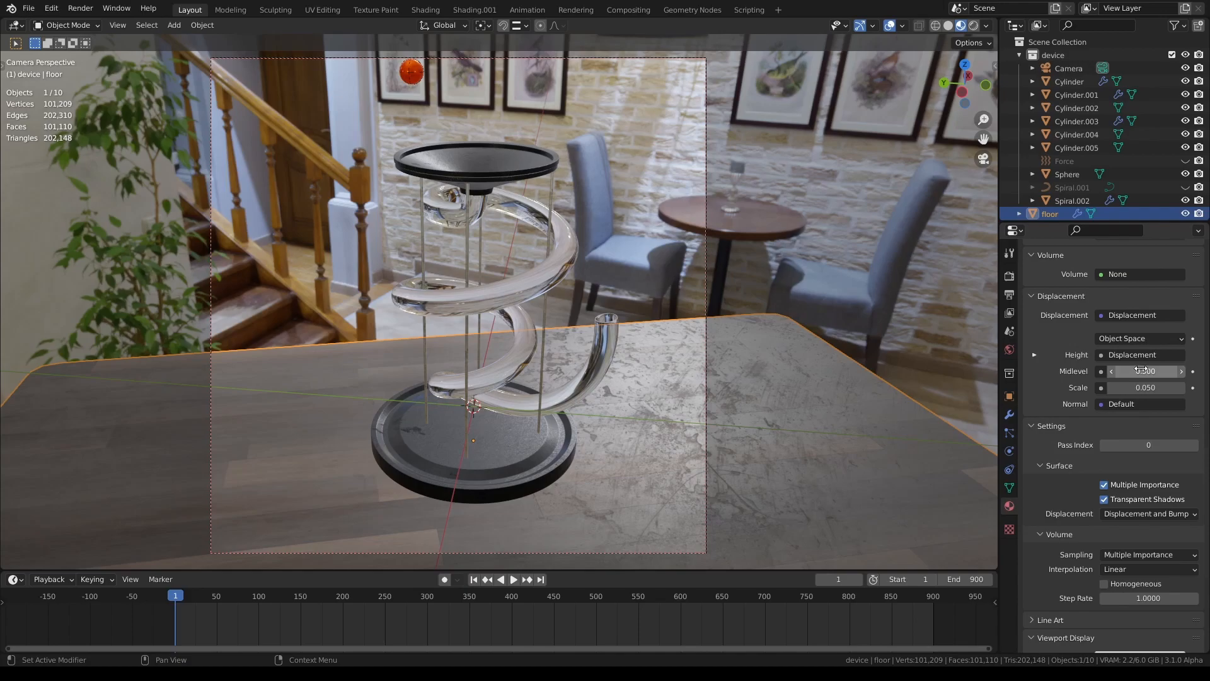
scroll(1056, 484, up, 15)
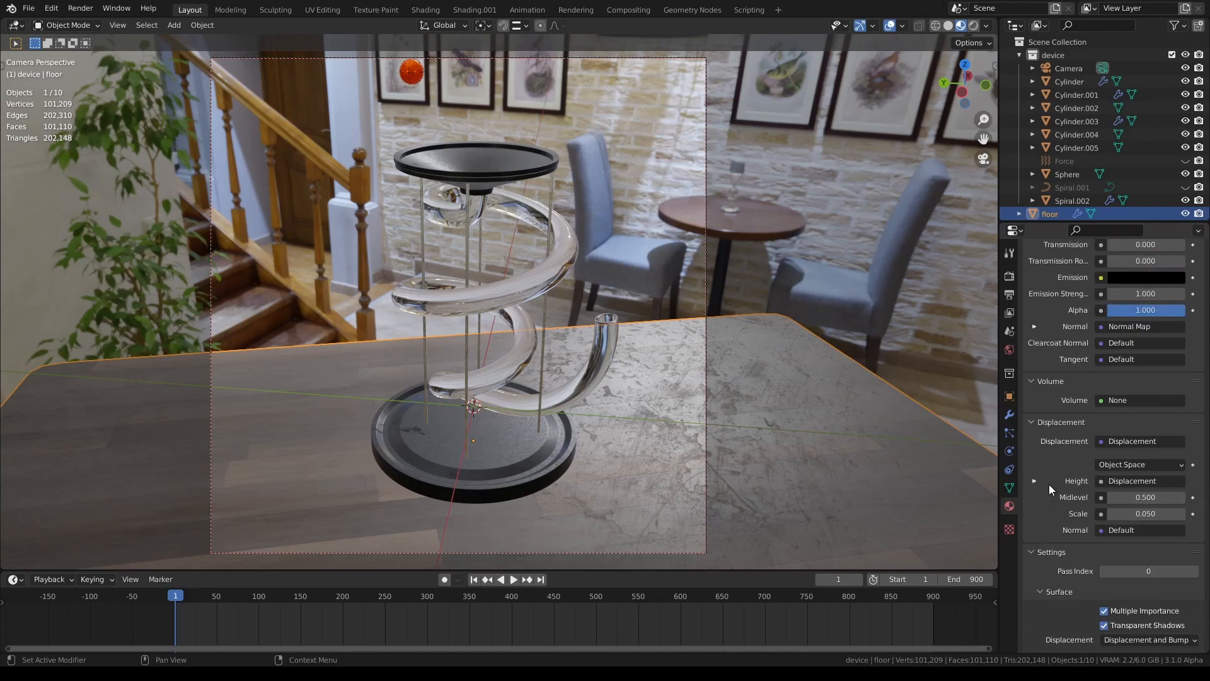
click(475, 9)
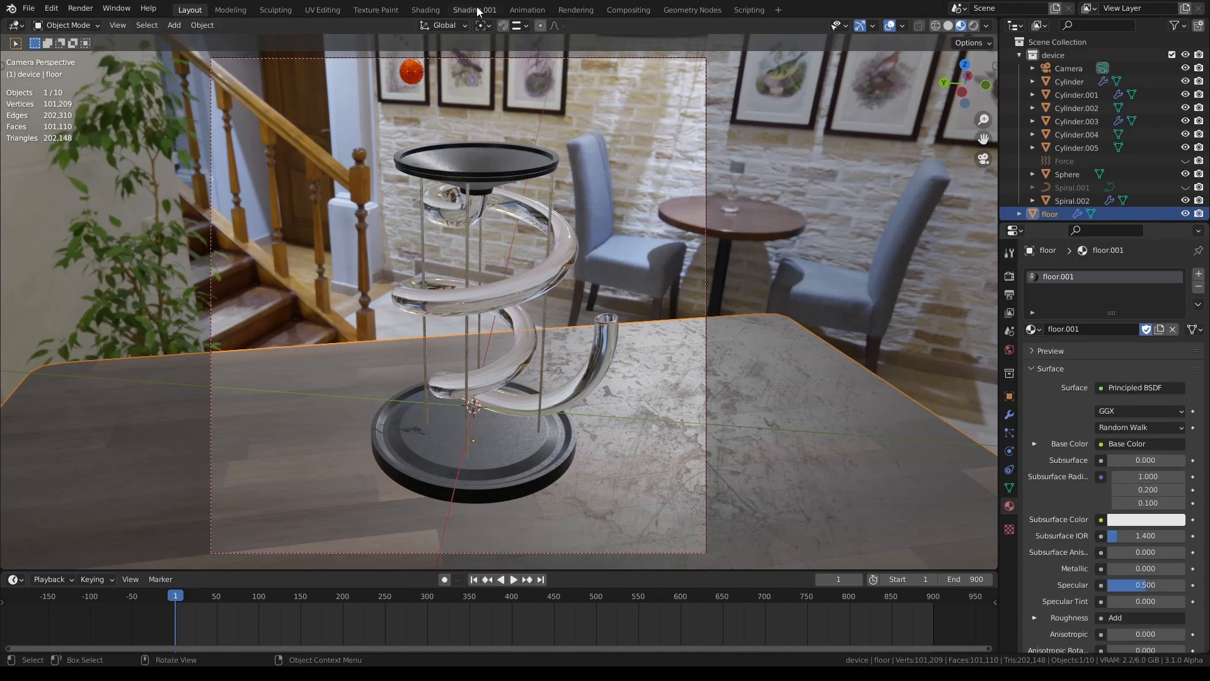
middle_drag(883, 275, 725, 280)
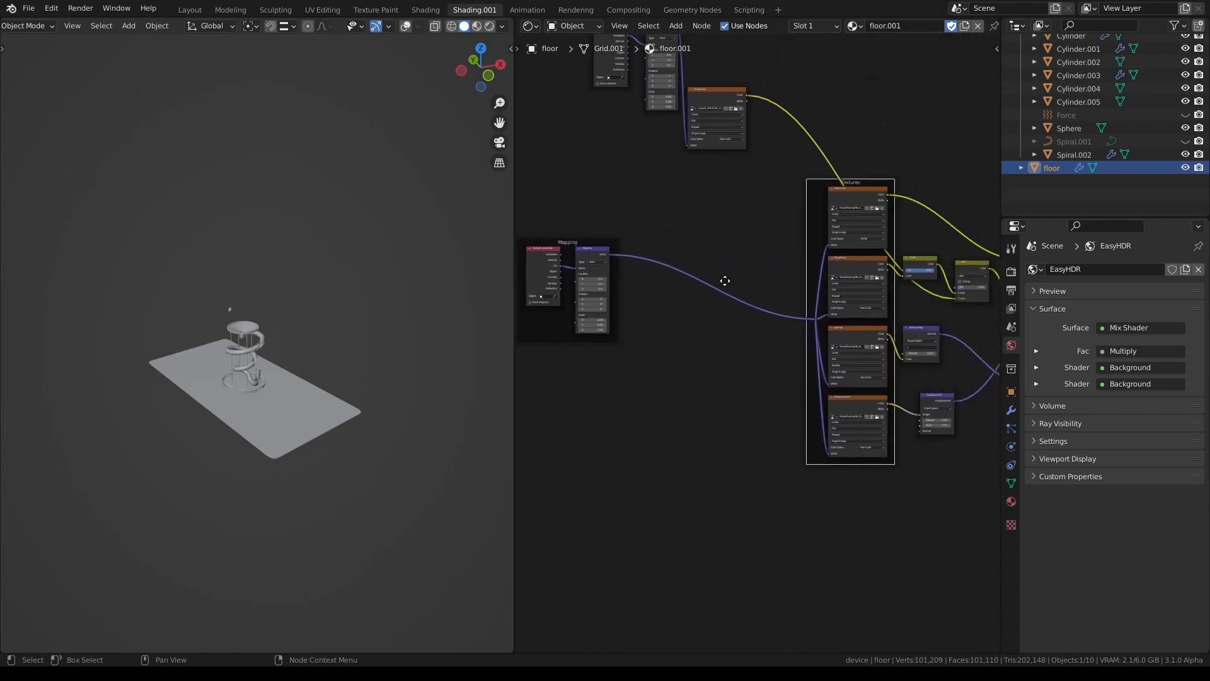
middle_drag(779, 253, 688, 262)
scroll(777, 289, up, 4)
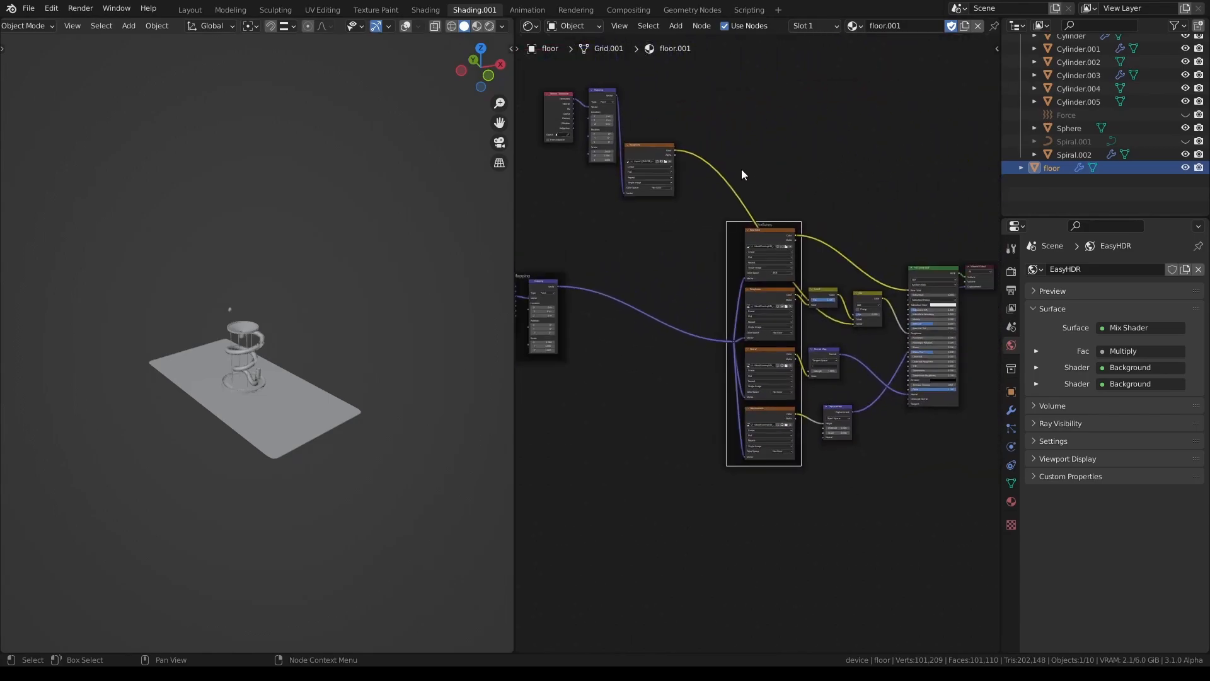
middle_drag(780, 307, 632, 215)
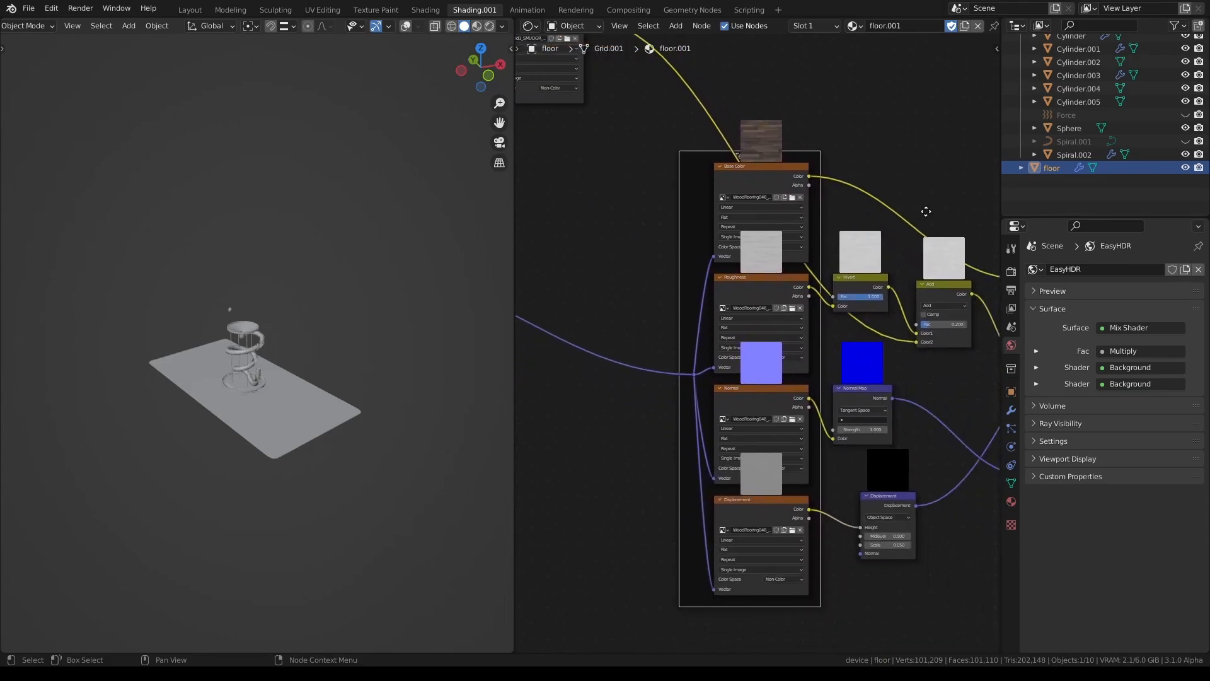
scroll(751, 247, up, 3)
middle_drag(711, 307, 818, 388)
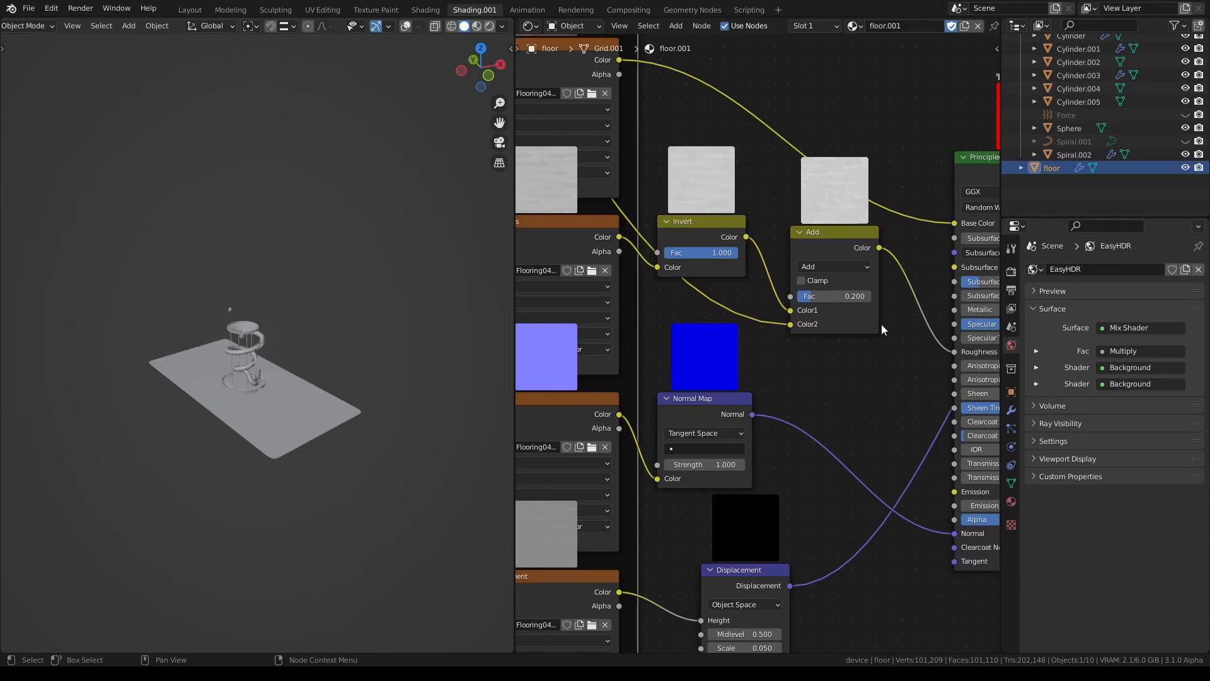
scroll(750, 328, down, 3)
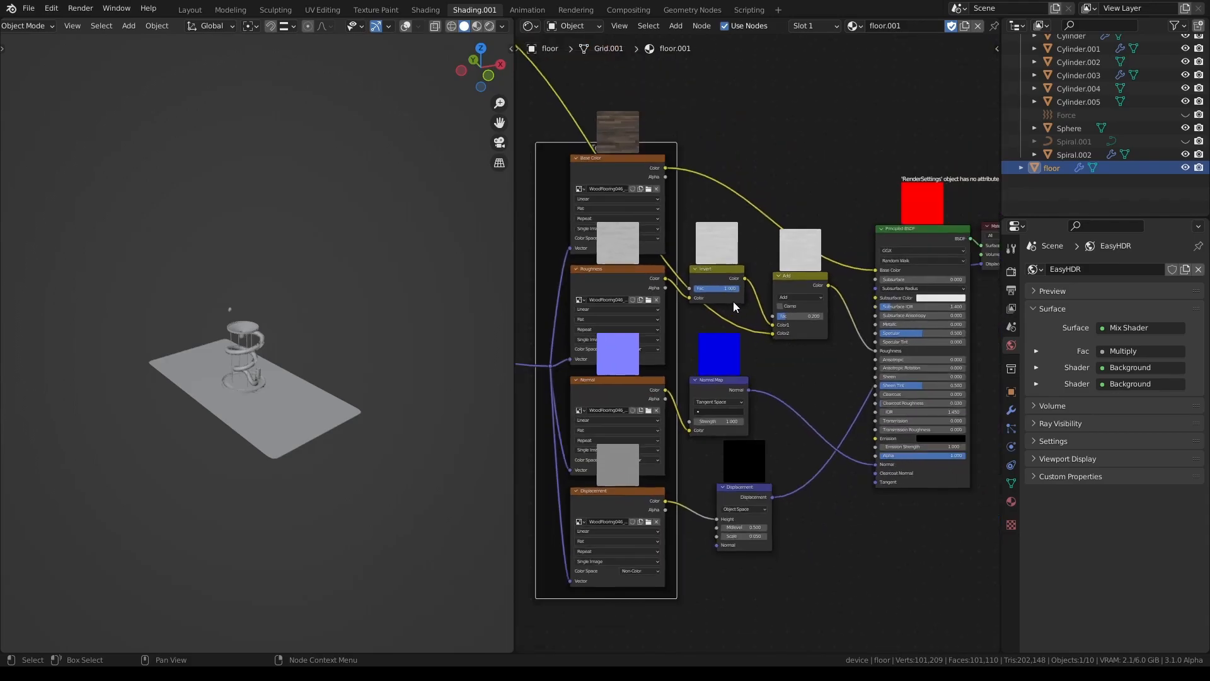
scroll(770, 332, up, 3)
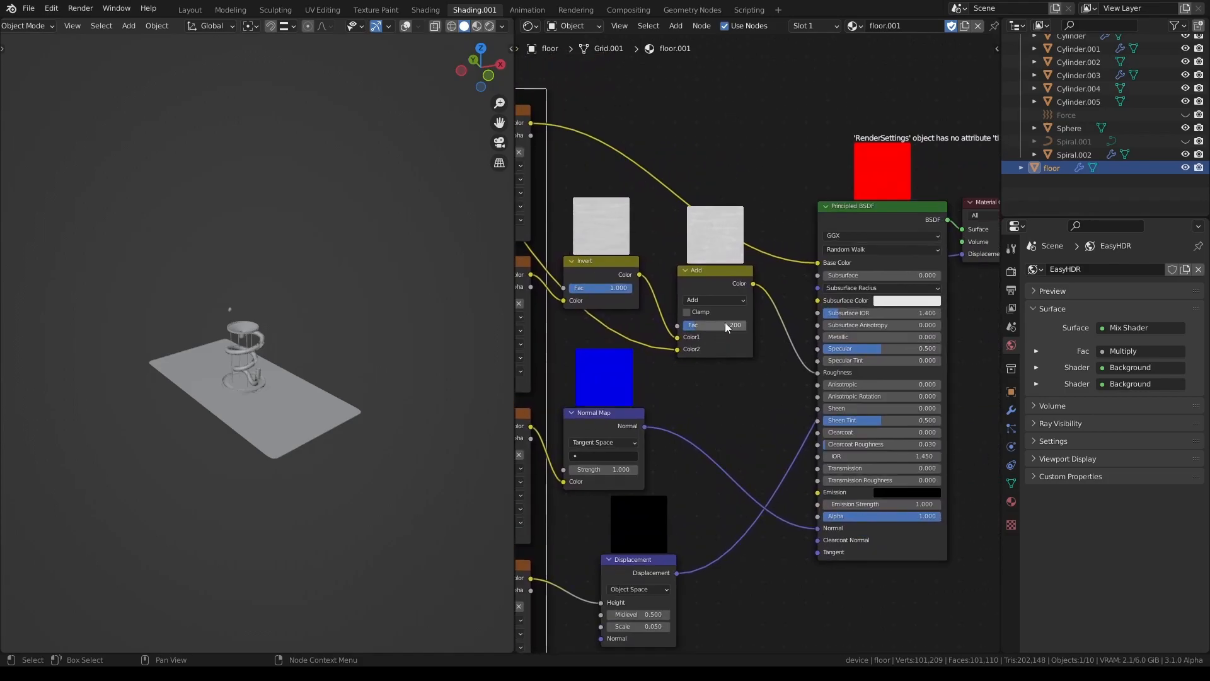
scroll(725, 325, down, 2)
scroll(346, 432, up, 4)
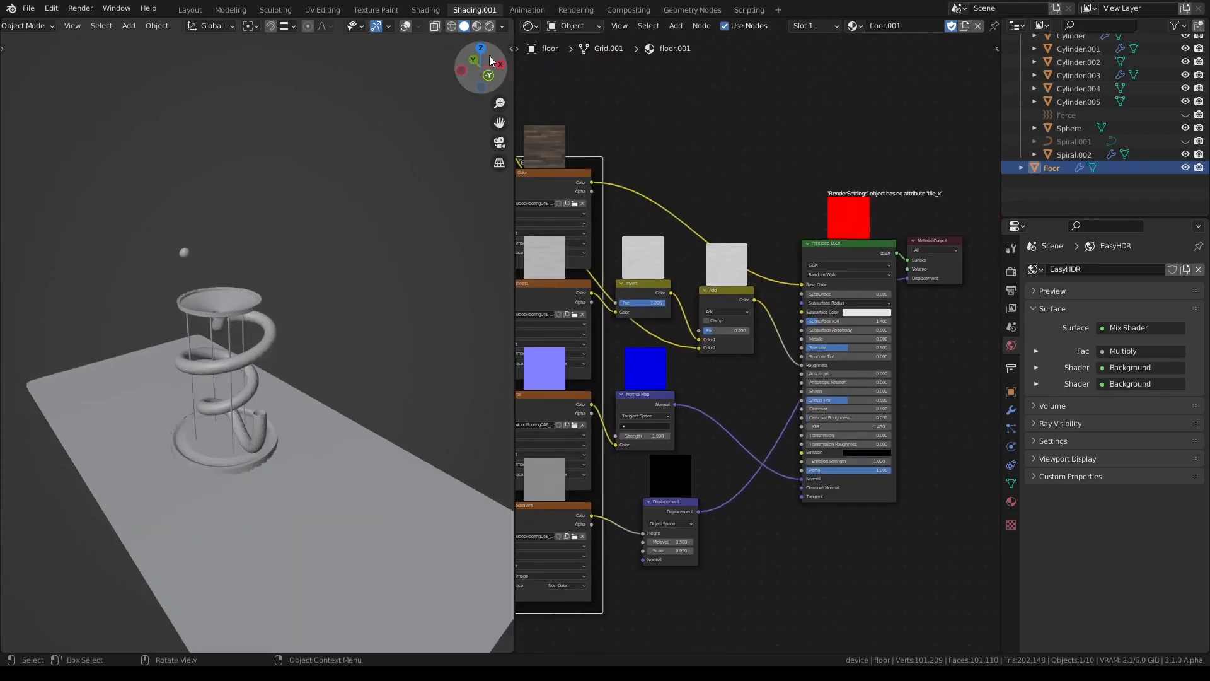
Display the Shading.001 viewport in material preview and inspect the floor surface beside the marble run's base
click(476, 26)
middle_drag(305, 432, 466, 292)
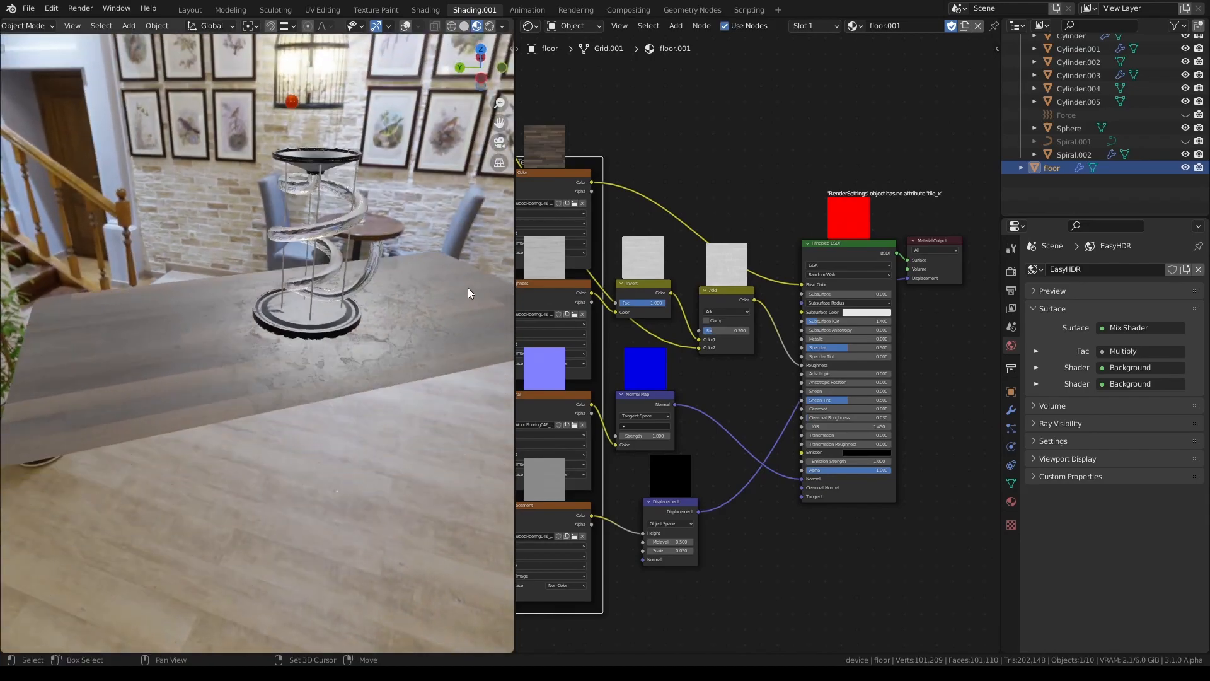
scroll(392, 362, up, 4)
mouse_move(402, 368)
middle_down()
mouse_move(332, 378)
mouse_move(340, 403)
mouse_move(370, 381)
mouse_move(350, 376)
mouse_move(388, 377)
middle_up()
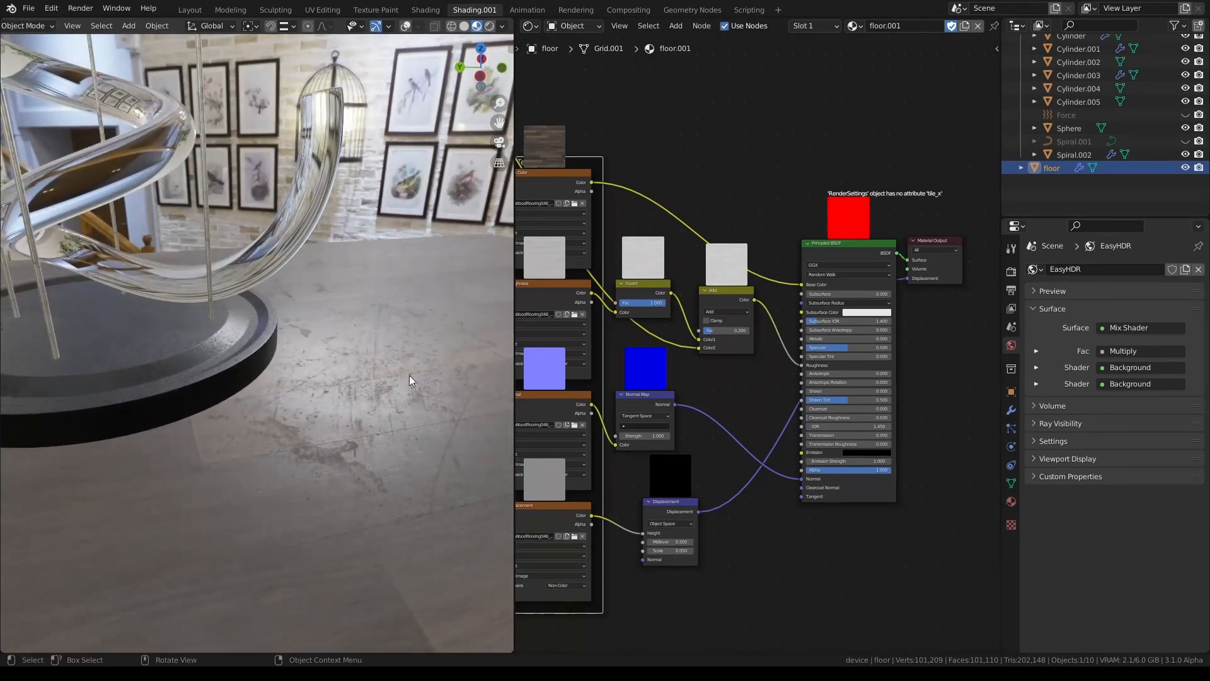
Try a different factor on the floor material's Add node and set it back to 0.2
scroll(794, 397, up, 1)
scroll(829, 375, up, 2)
mouse_move(695, 320)
mouse_down()
mouse_move(743, 320)
mouse_move(668, 320)
mouse_move(688, 324)
mouse_up()
click(689, 324)
text(0.2)
key(Return)
scroll(750, 349, down, 3)
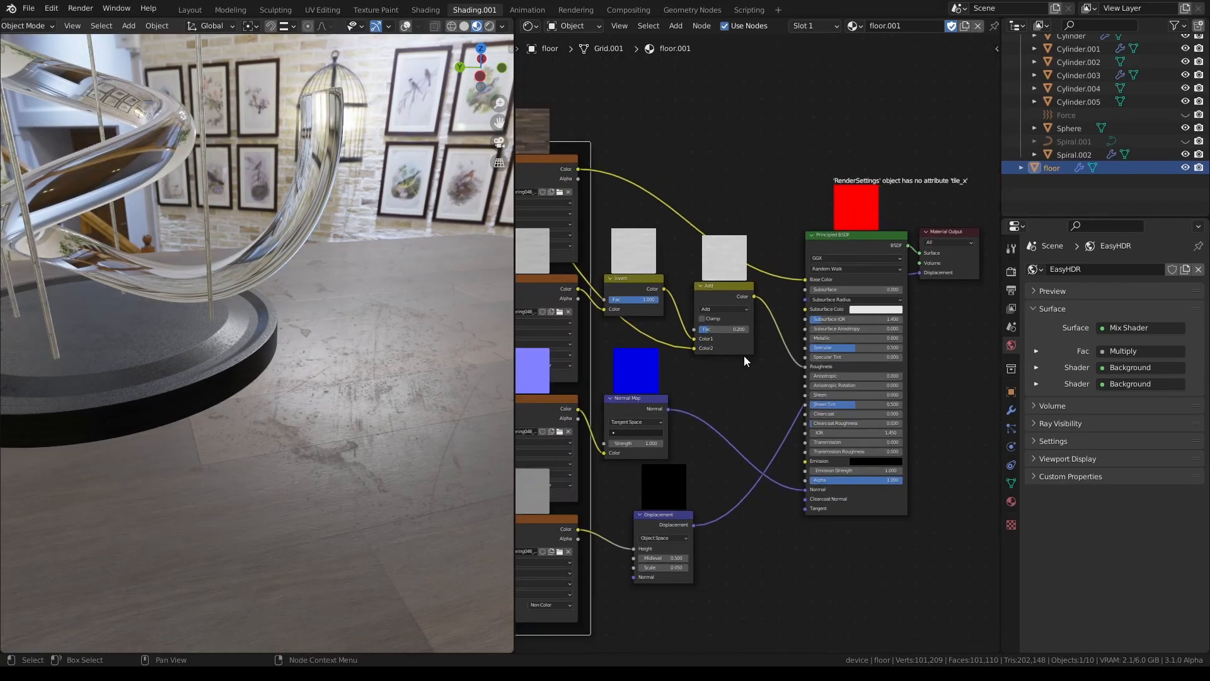
Save the file and return to the Layout workspace's camera view
key(ctrl+s)
click(190, 10)
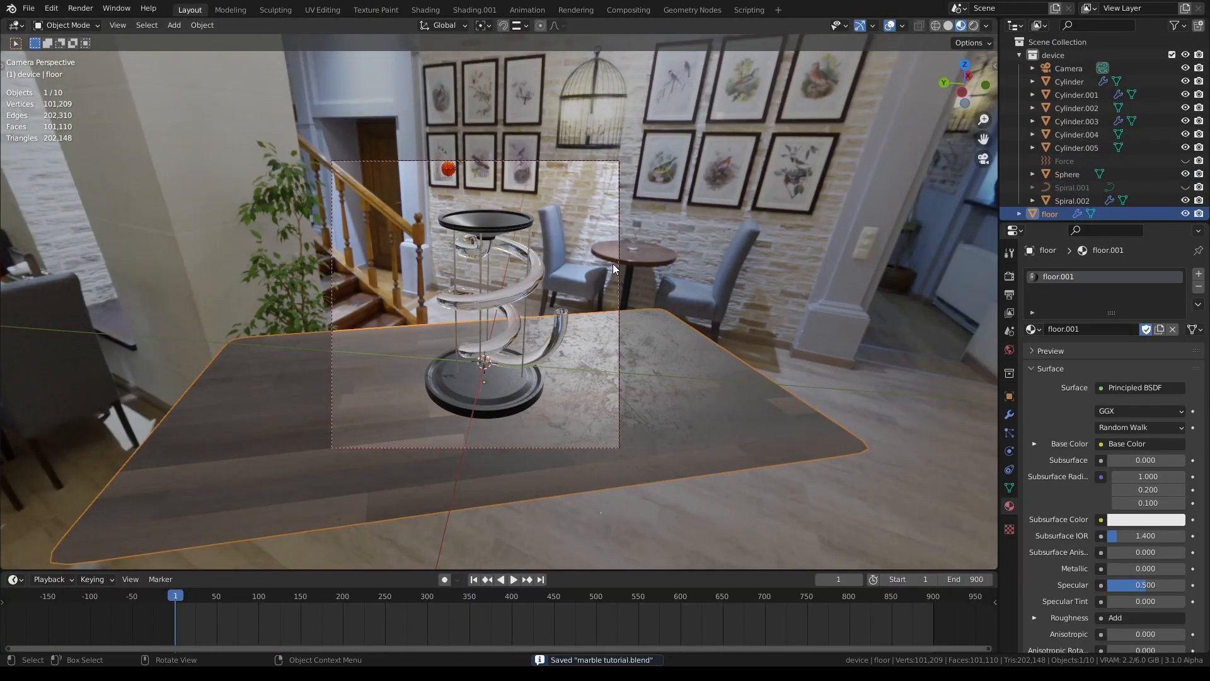
scroll(613, 264, up, 1)
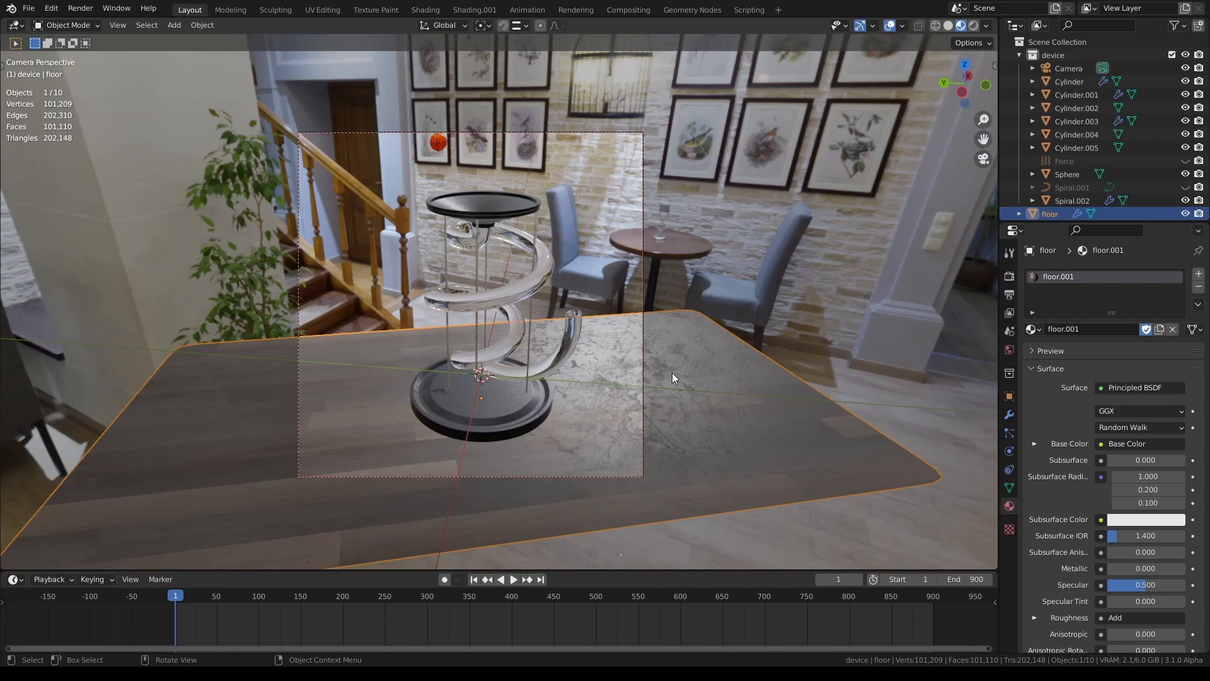
scroll(672, 372, up, 2)
Review the Cycles sampling and light path settings for the scene
click(1010, 277)
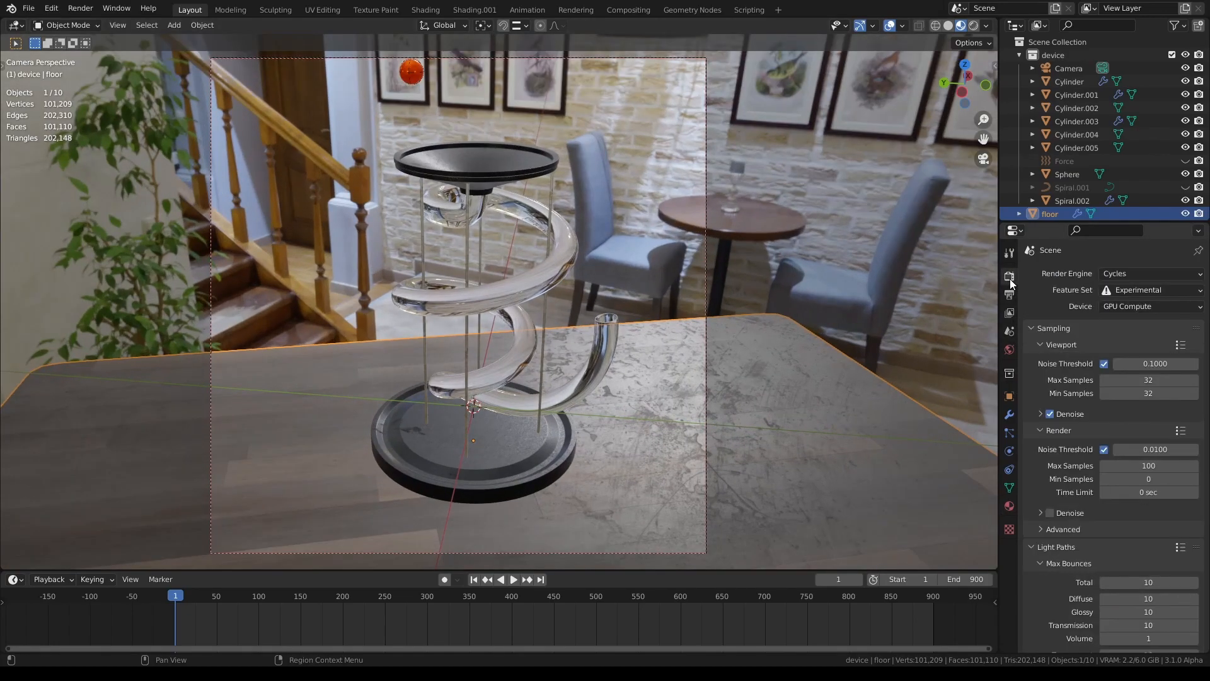
scroll(1031, 338, down, 3)
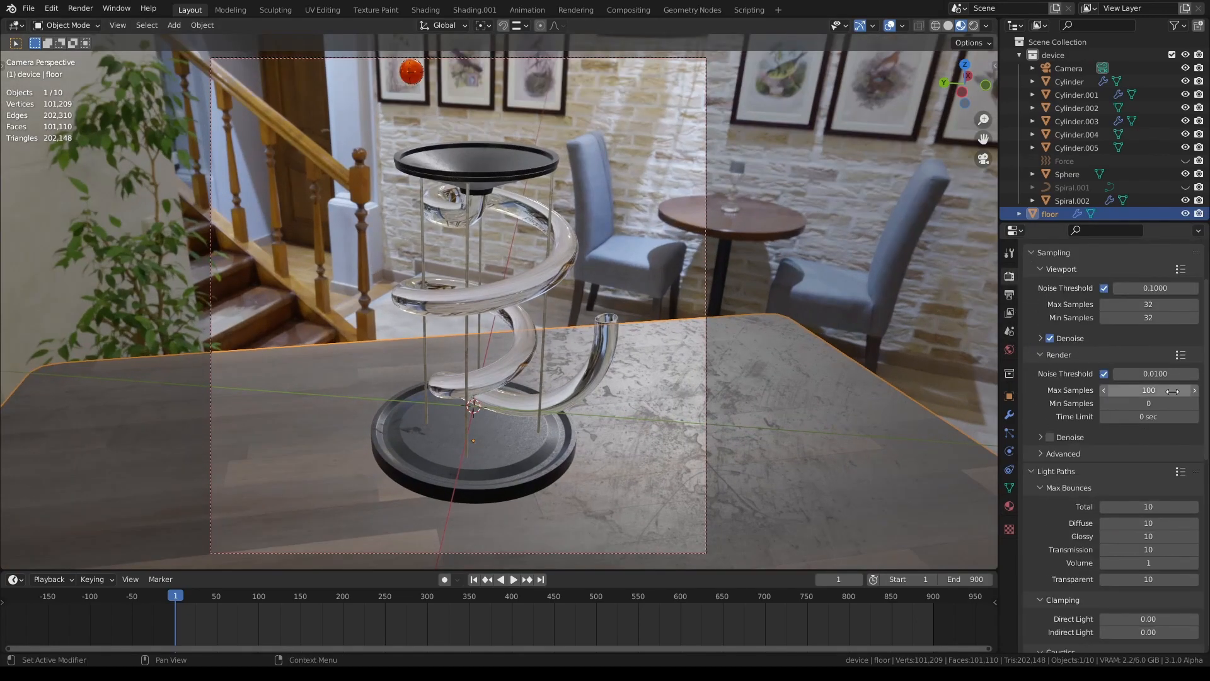
scroll(1131, 416, down, 2)
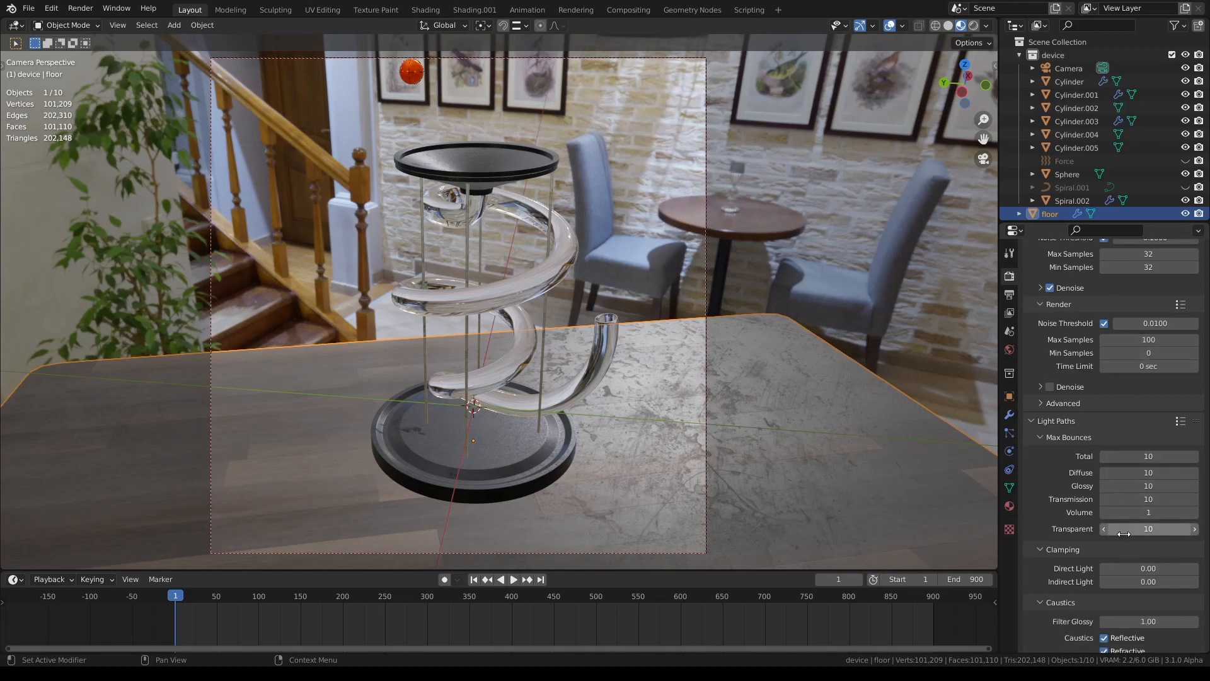
scroll(1107, 481, up, 4)
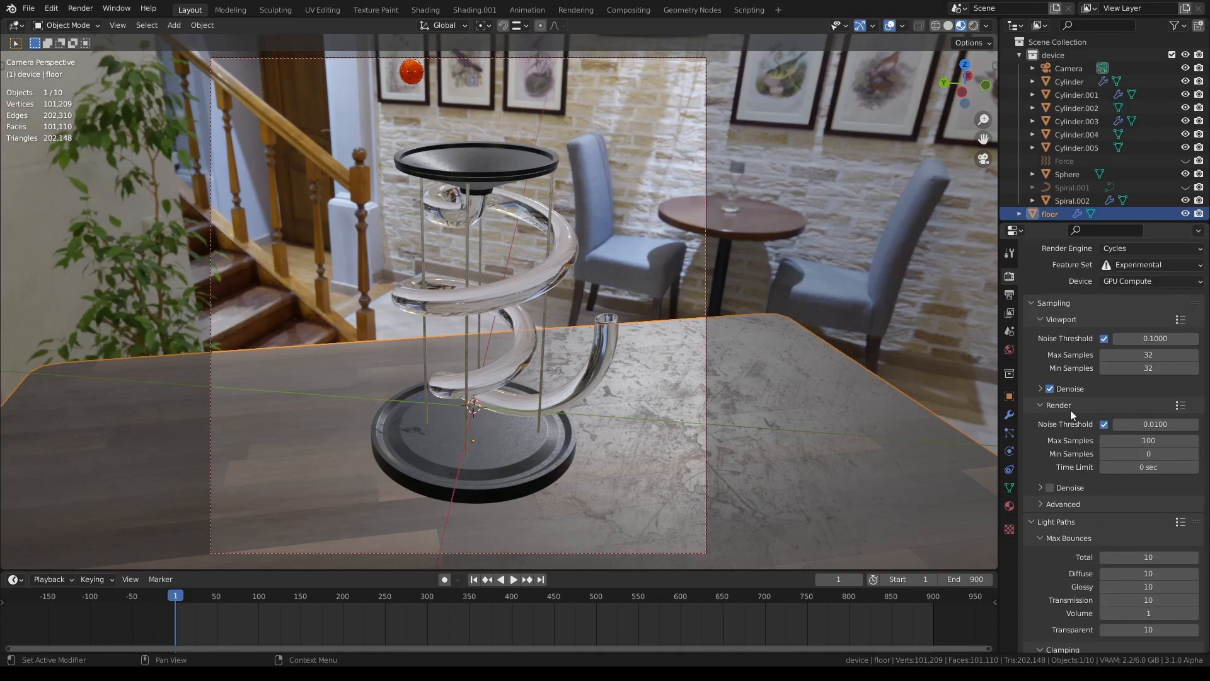
Review the scene's output resolution, frame range and file format settings, and return to the render settings
click(1010, 293)
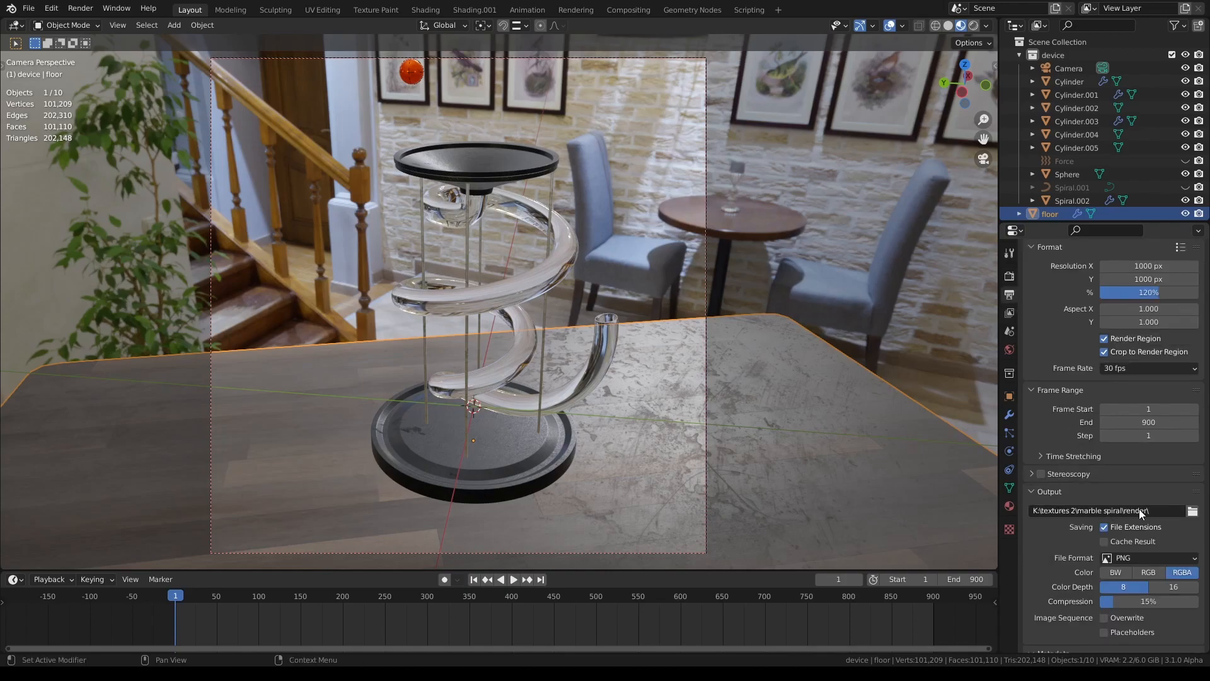
scroll(1076, 484, up, 1)
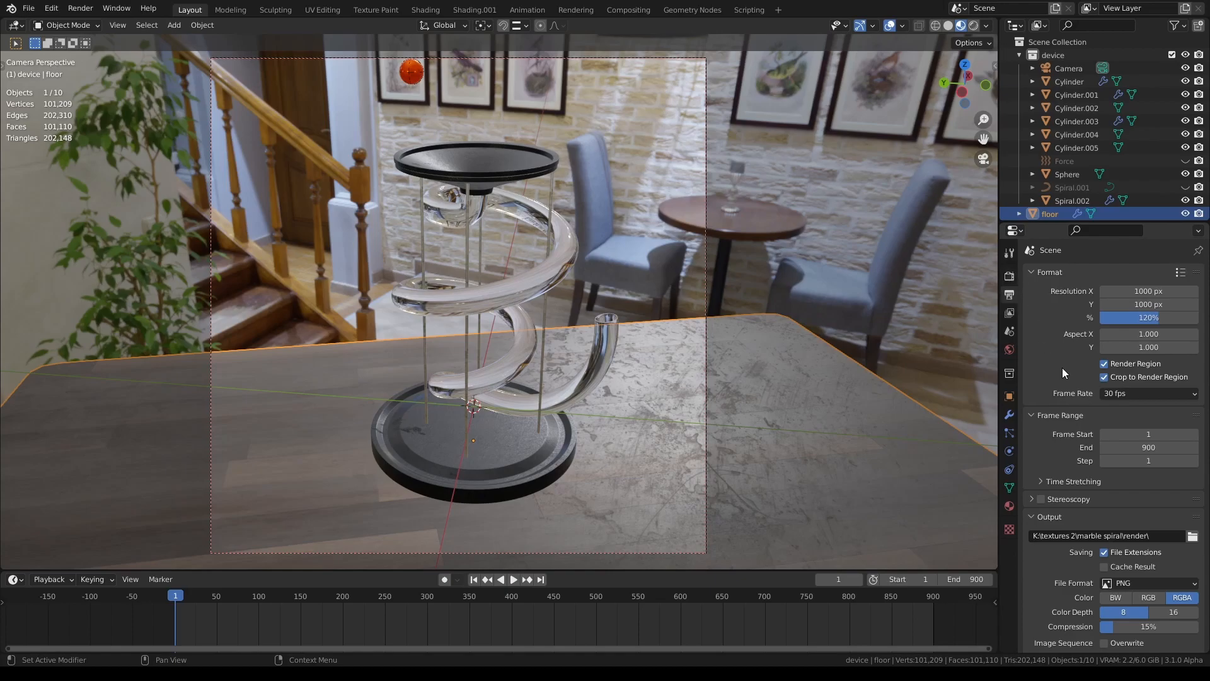
click(1009, 277)
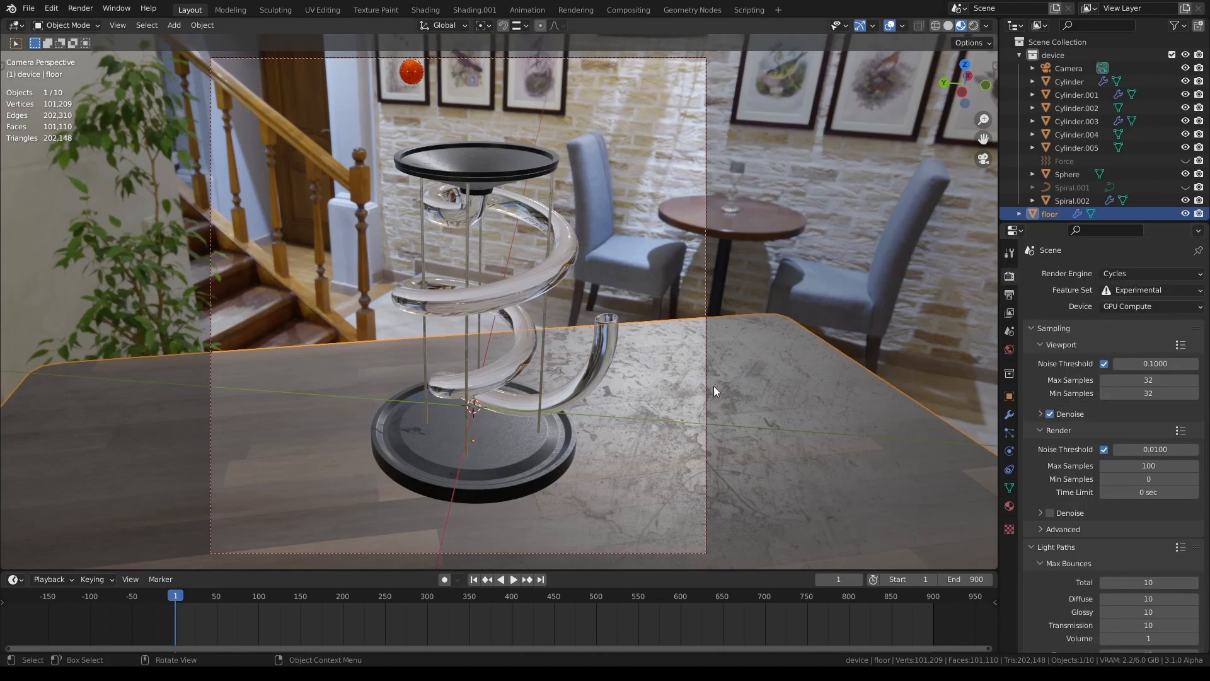
Select the camera and insert a Location & Rotation keyframe for it at frame 1
scroll(659, 367, down, 1)
scroll(1077, 147, down, 1)
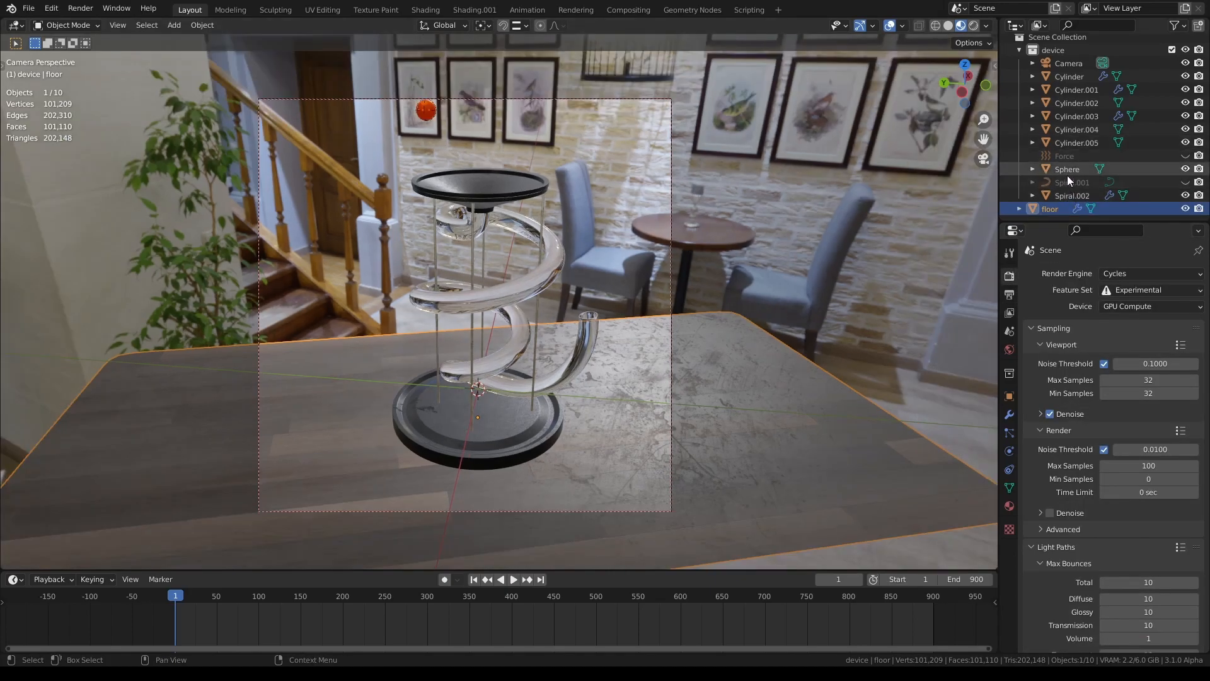
click(1071, 63)
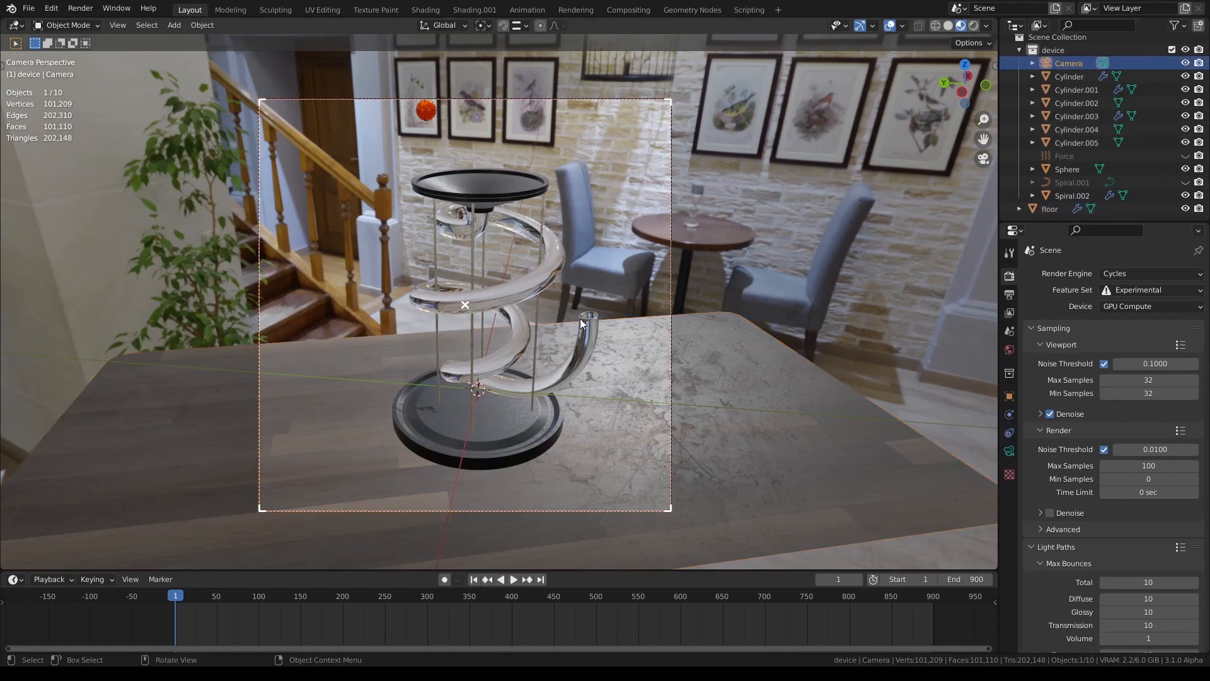
key(i)
click(557, 363)
Switch the viewport to solid shading with X-ray and follow the marble through the spiral up to frame 193
drag(183, 599, 267, 597)
key(space)
click(946, 25)
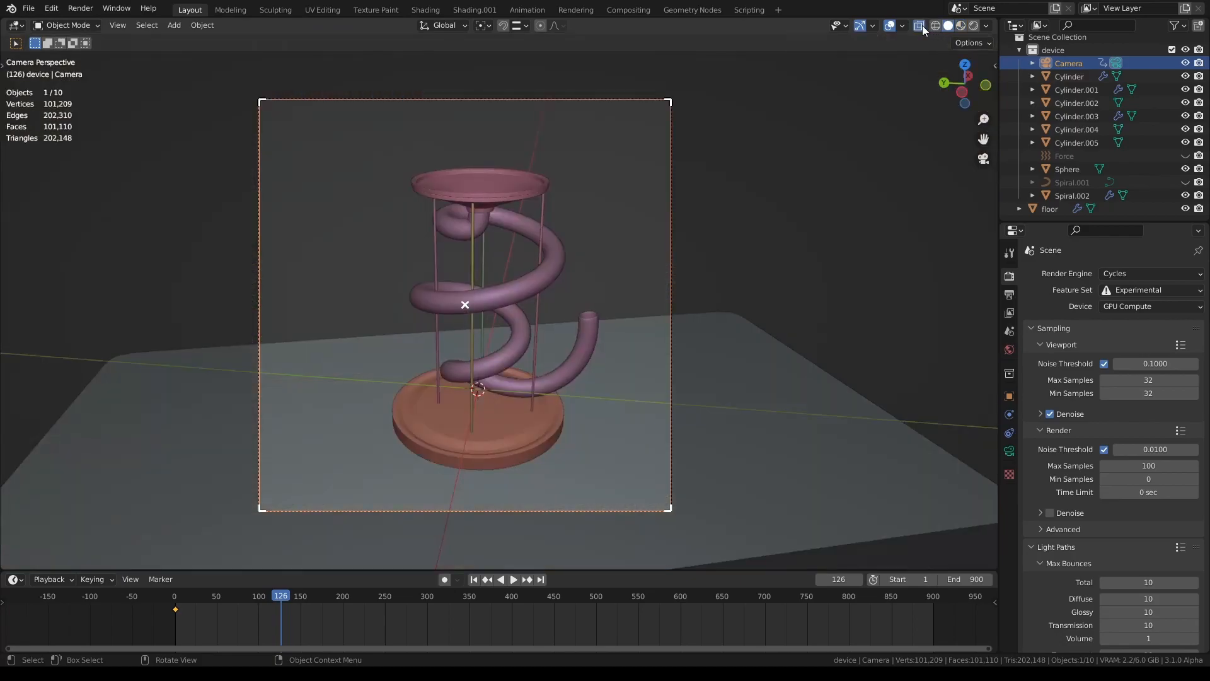
click(920, 26)
mouse_move(270, 596)
mouse_down()
mouse_move(247, 599)
mouse_move(292, 599)
mouse_up()
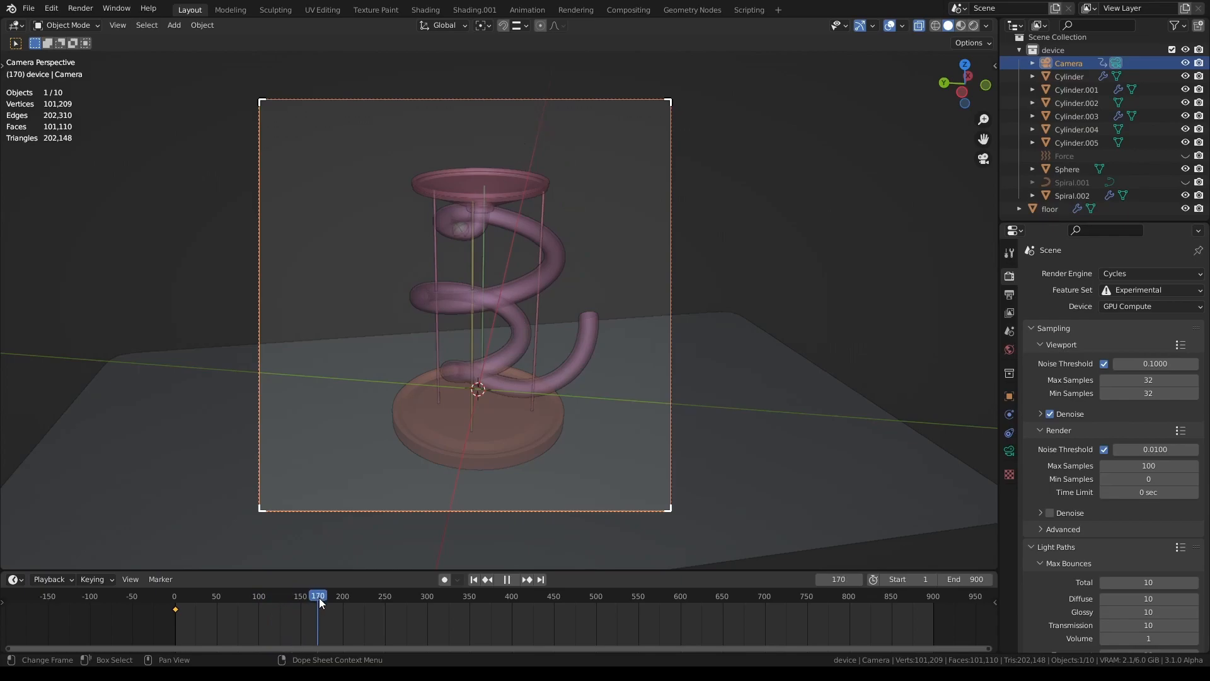
Fly the camera to a new angle on the marble run and insert a Location & Rotation keyframe at frame 193 in material preview
key(shift+grave)
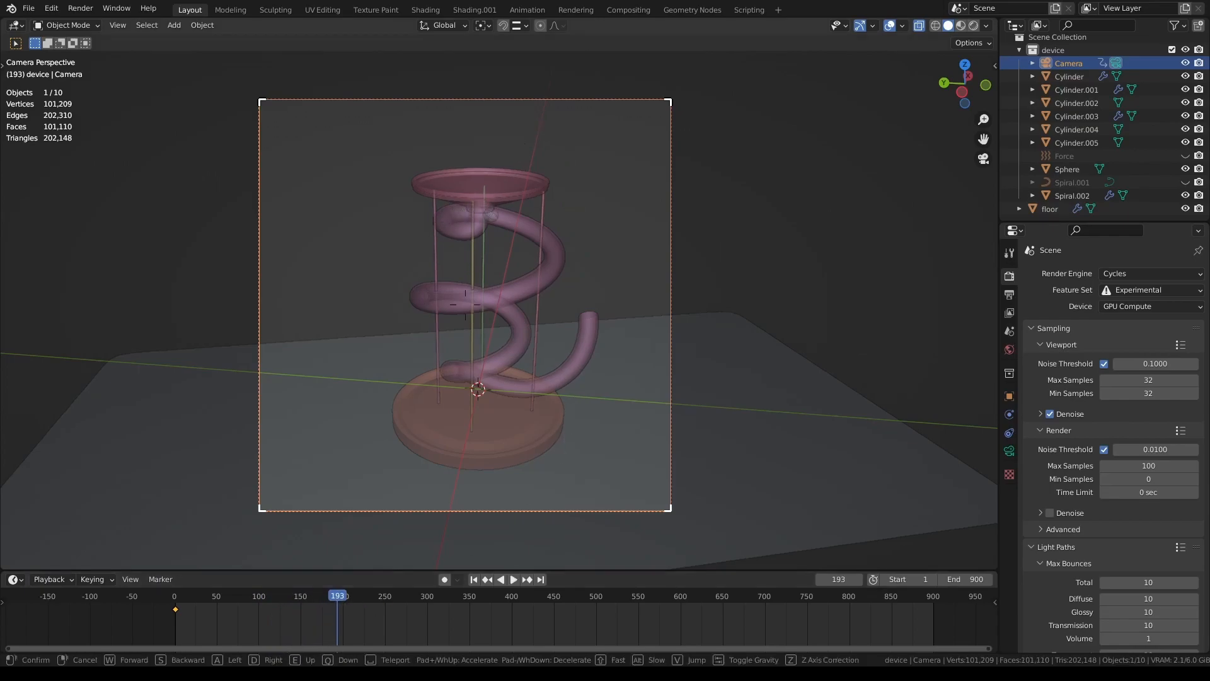
click(500, 305)
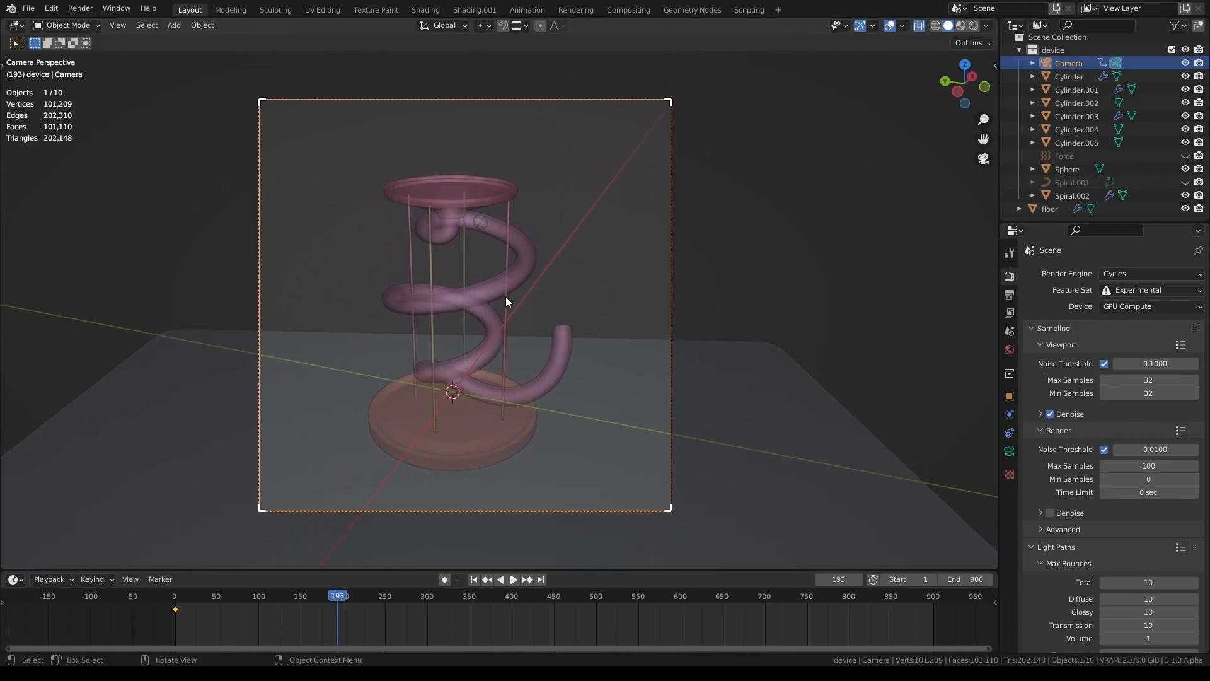
click(963, 25)
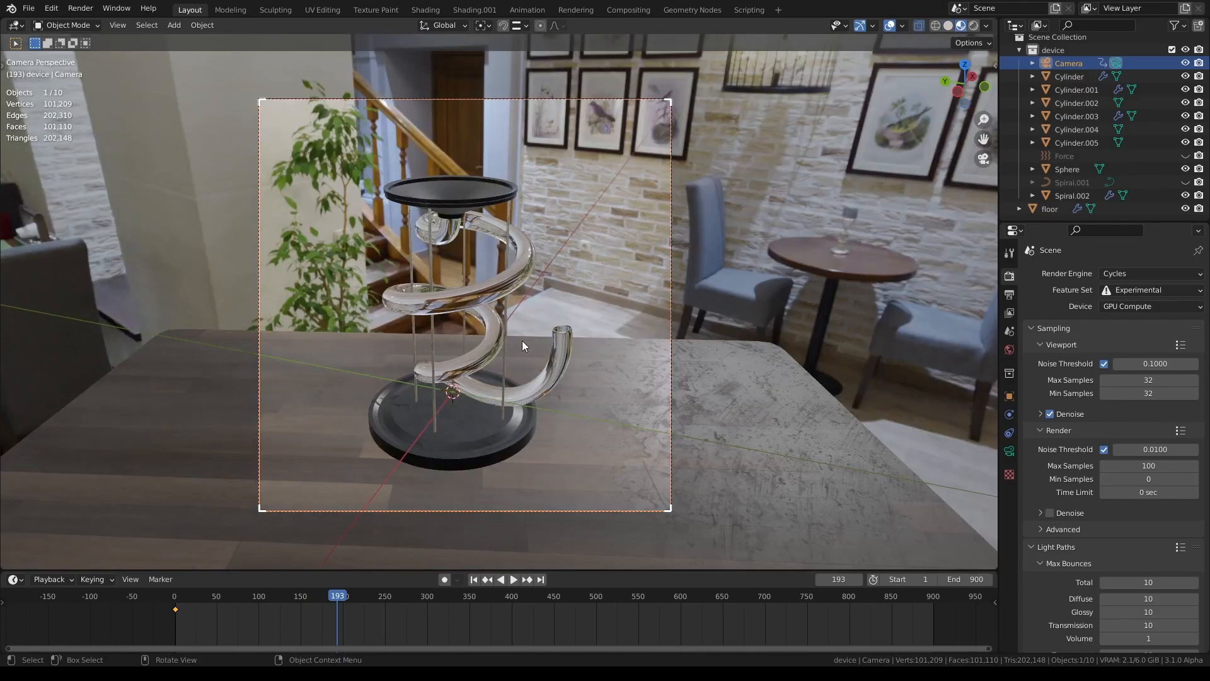
key(i)
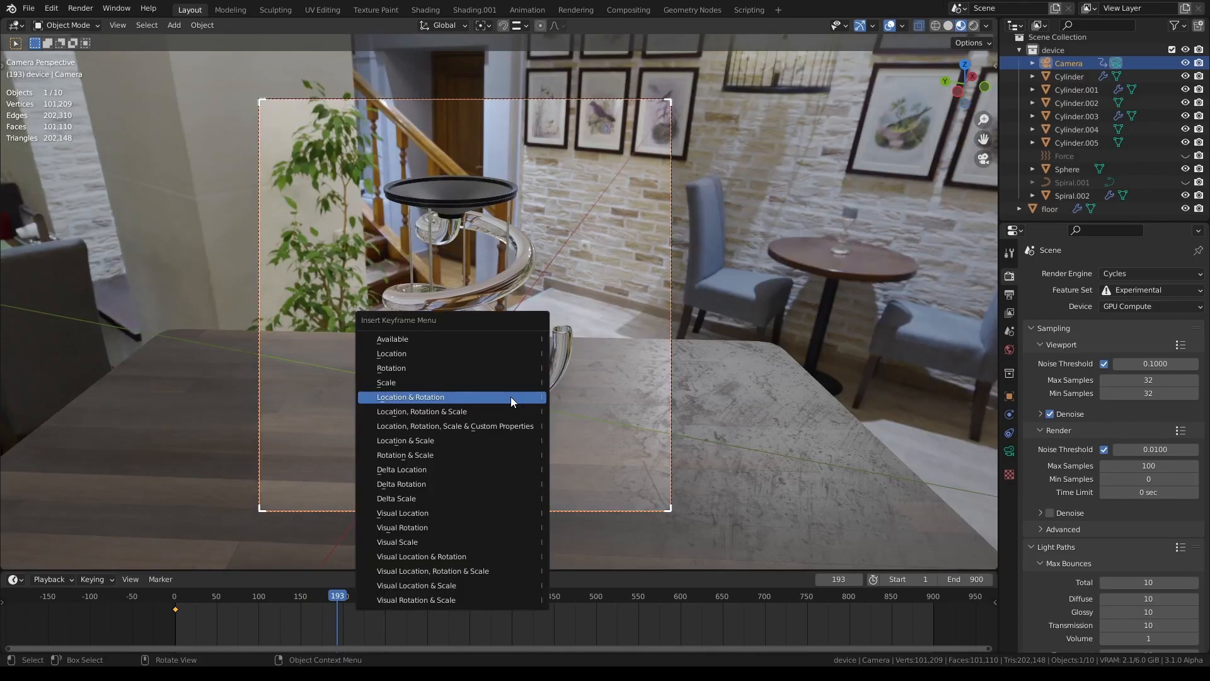
click(510, 396)
At frame 446, fly the camera to a higher view looking down into the funnel and keyframe its location and rotation
click(551, 596)
key(shift+grave)
key(a)
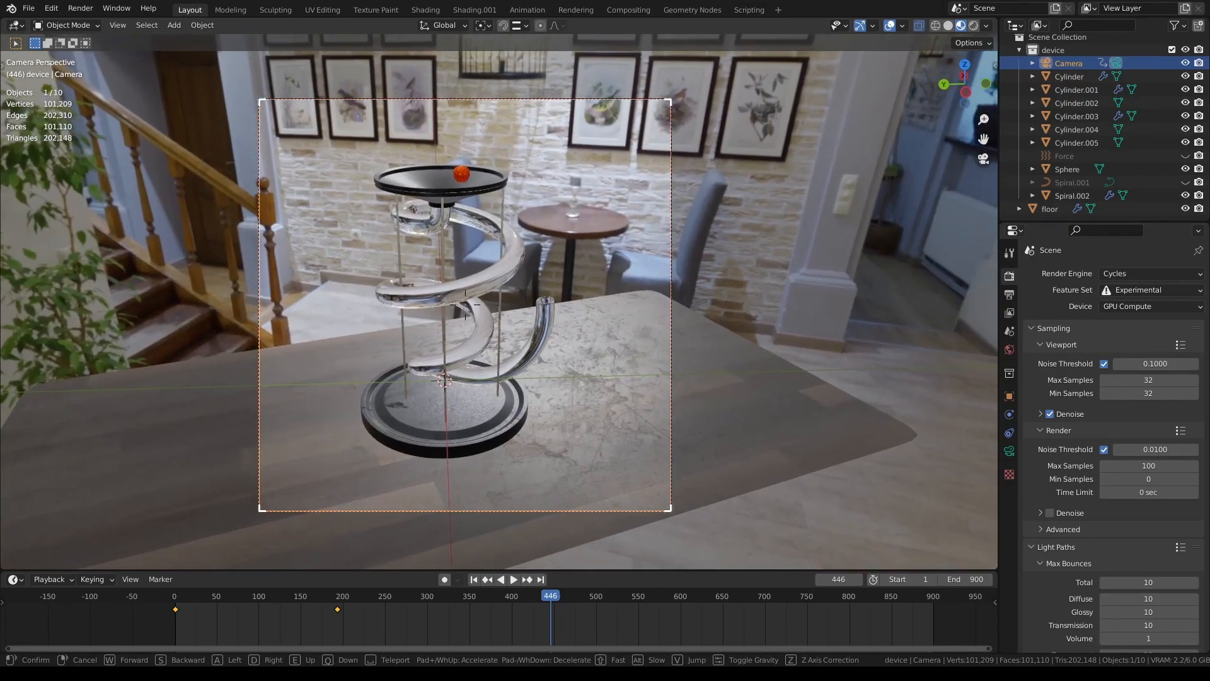
key(a)
key(q)
key(e)
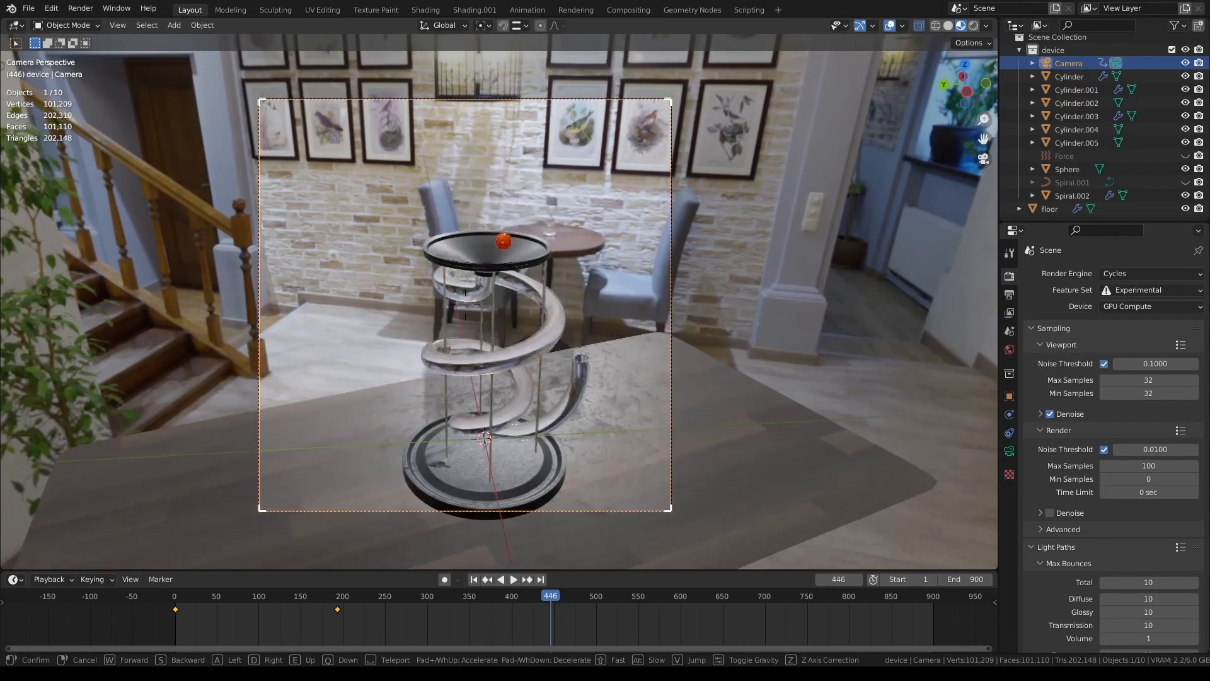
key(w)
key(a)
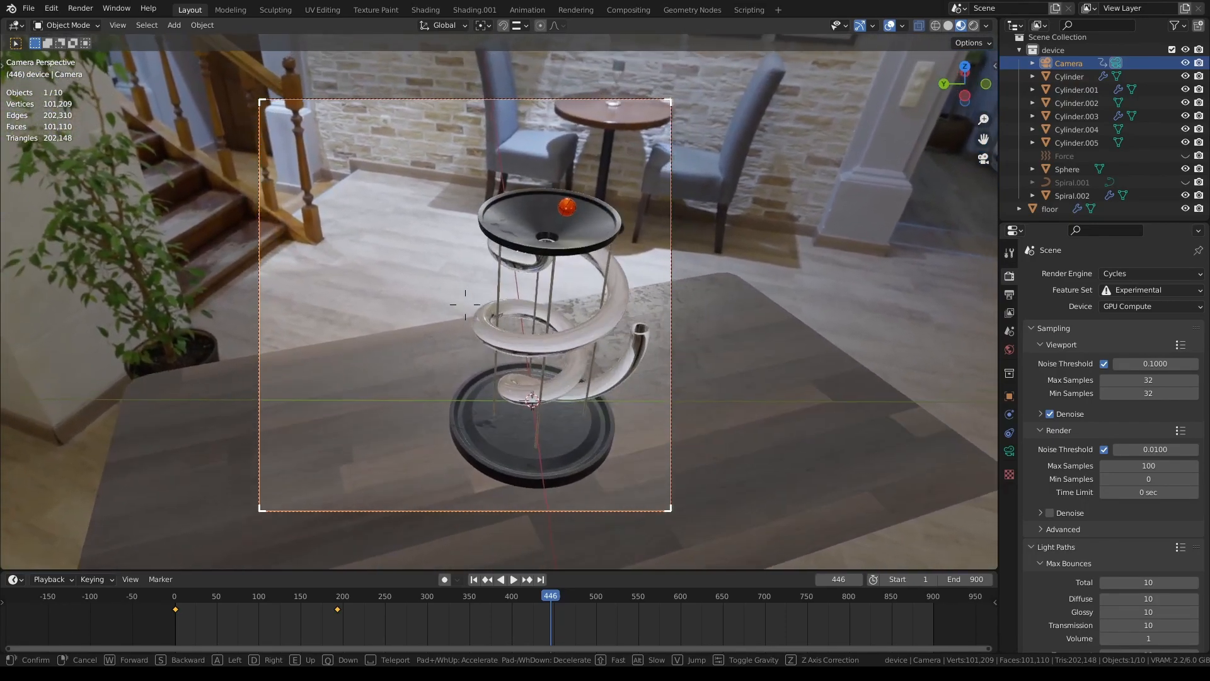
click(500, 301)
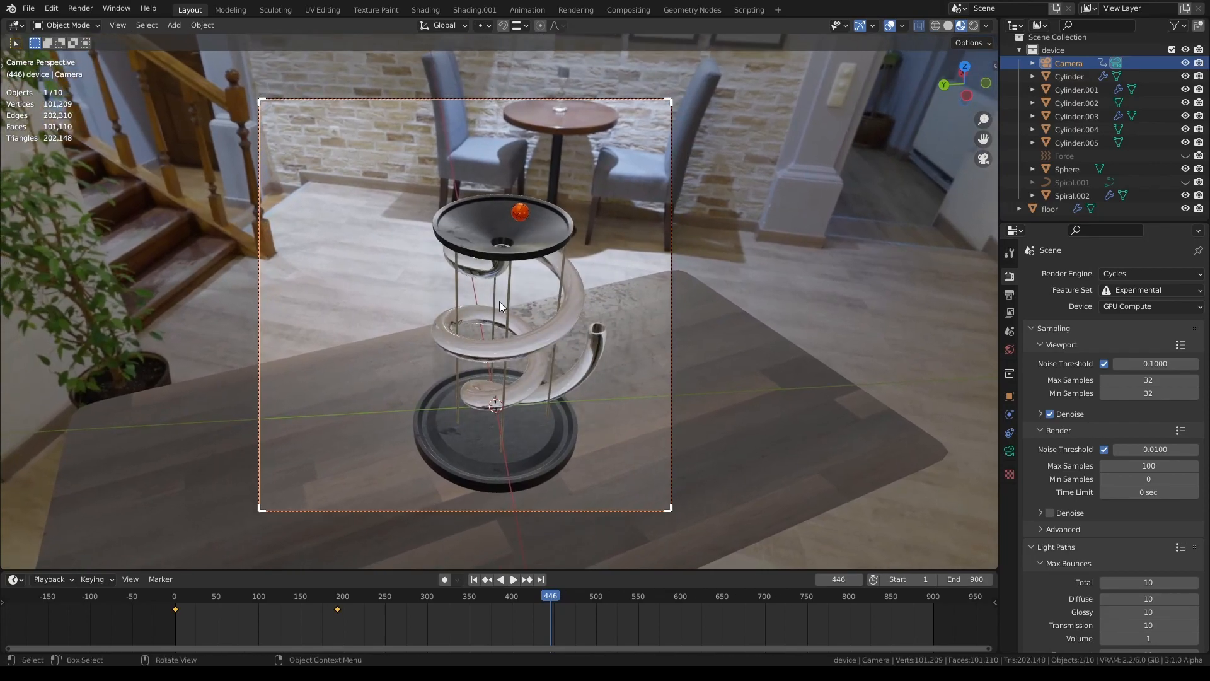
key(i)
click(499, 301)
Play back the camera animation from about frame 200 to check the move
click(343, 603)
key(space)
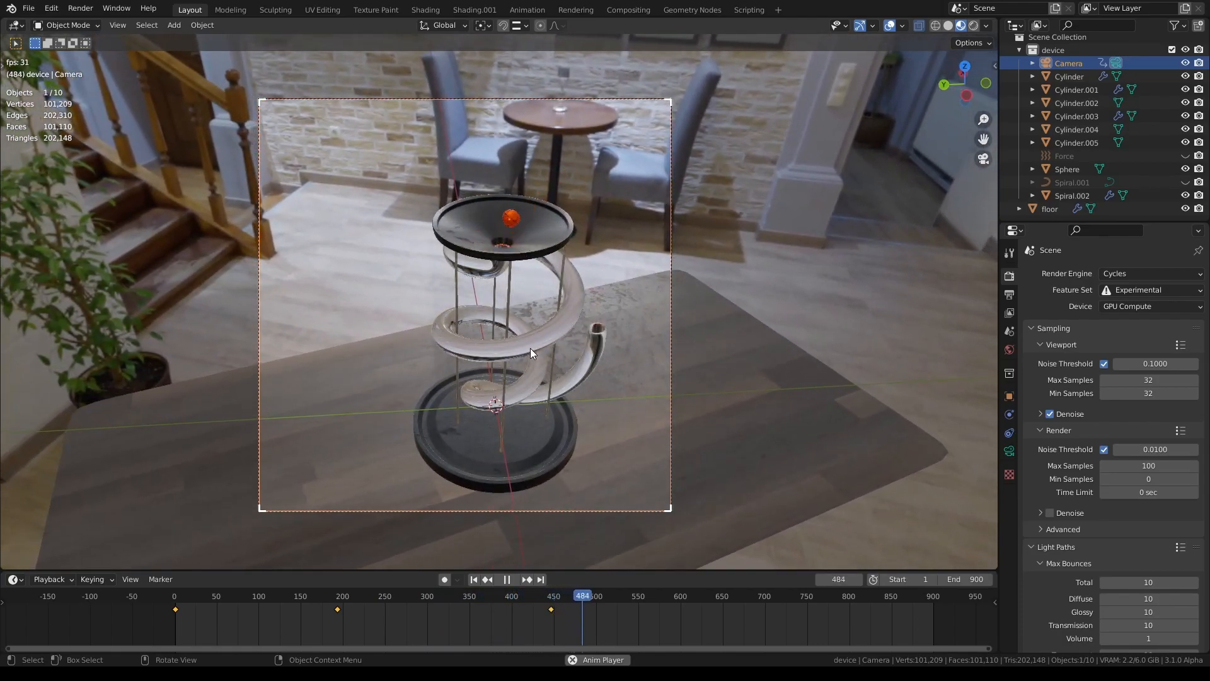
key(space)
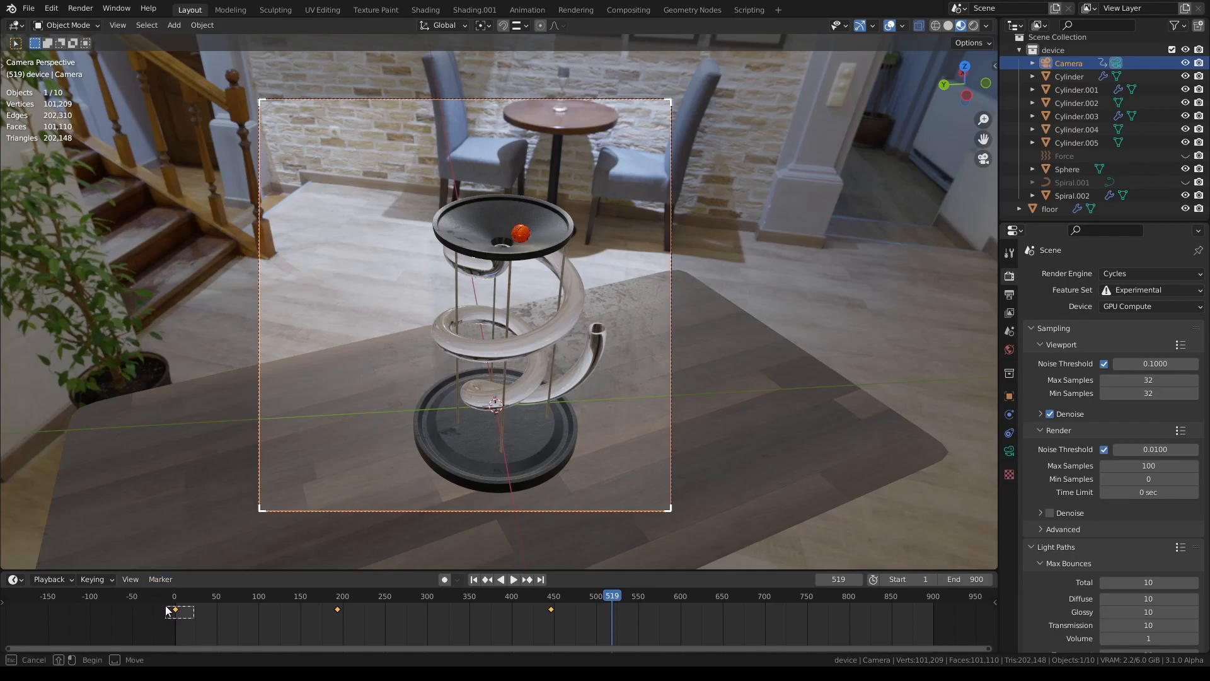
Duplicate the camera's first keyframe and place the copy 900 frames further along the timeline
drag(166, 607, 165, 606)
key(shift+d)
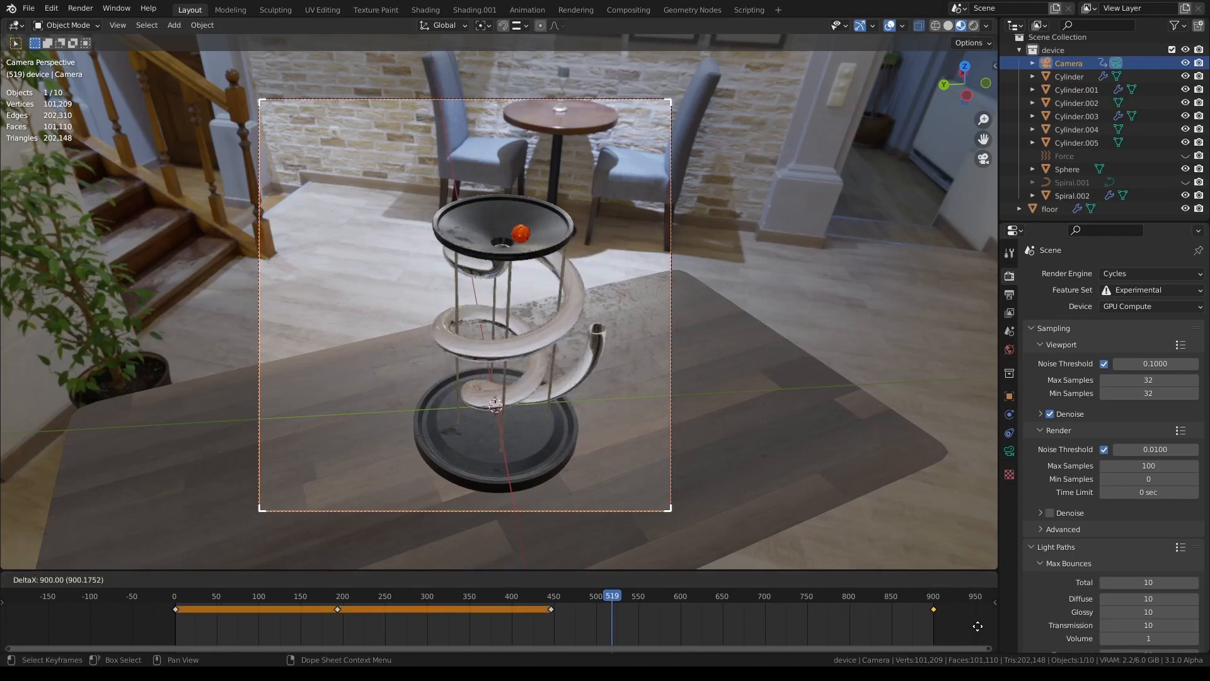
click(977, 626)
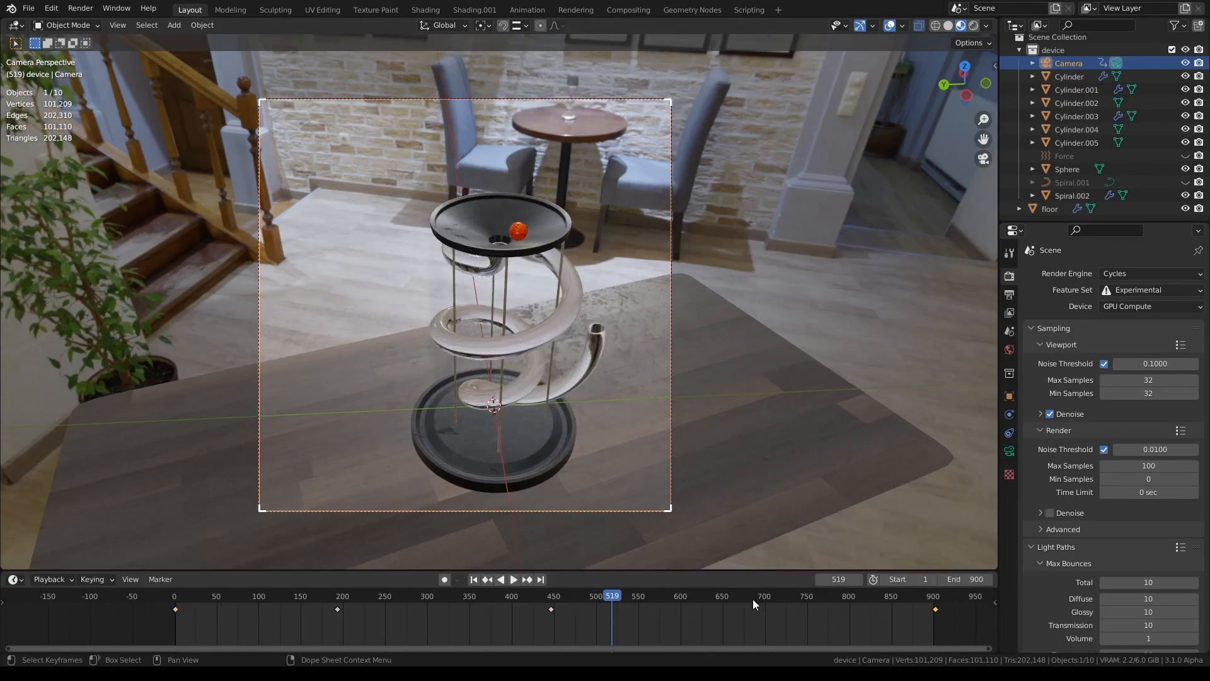
At frame 687, fly the camera down to a low side view of the marble run and keyframe its location and rotation
click(754, 603)
key(shift+grave)
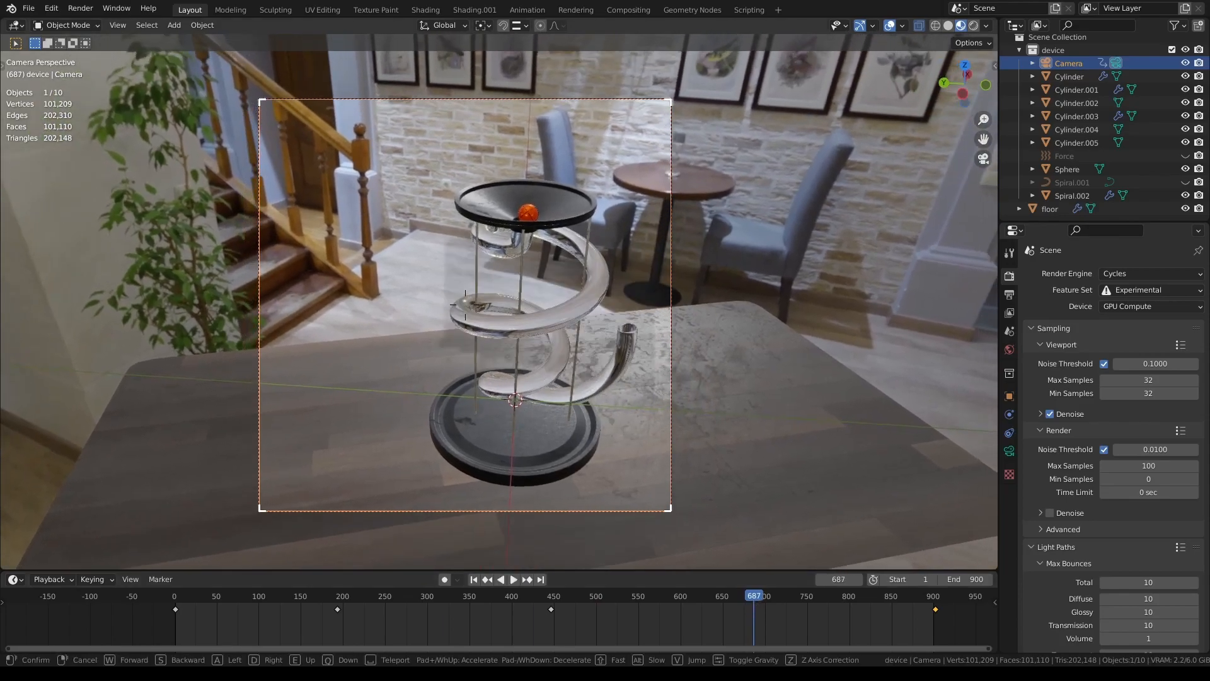
key(q)
key(d)
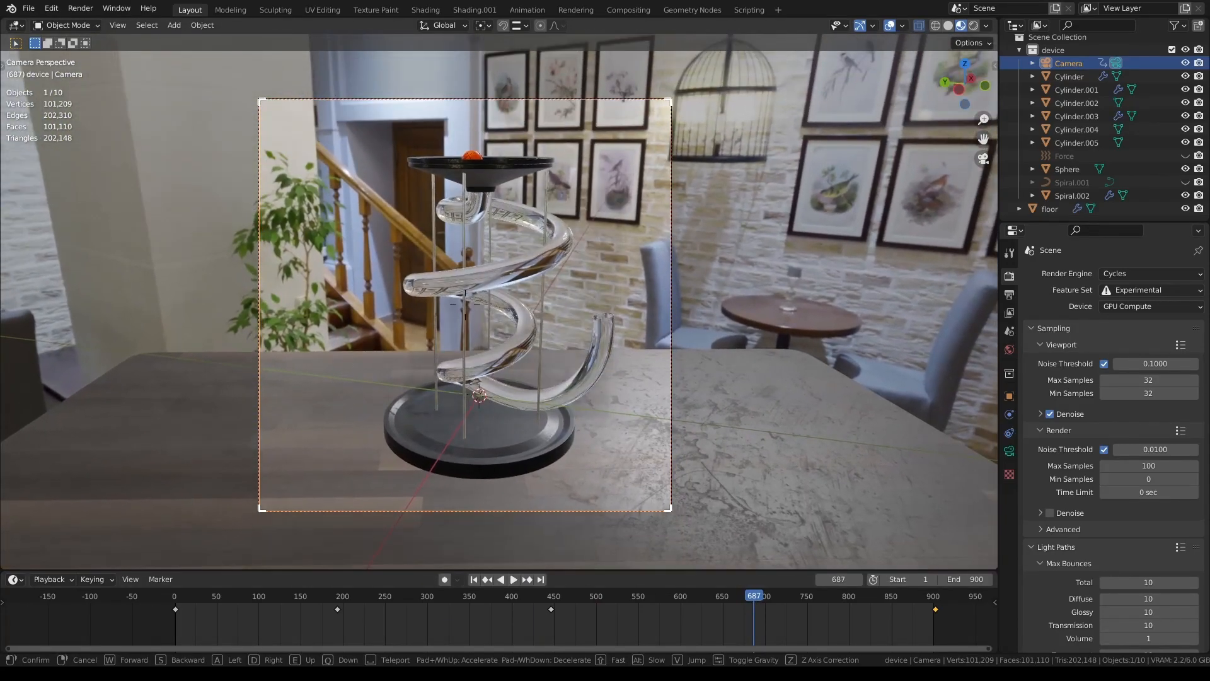
click(499, 302)
key(i)
click(499, 301)
Play back the second half of the camera animation and return to frame 5
click(547, 596)
key(space)
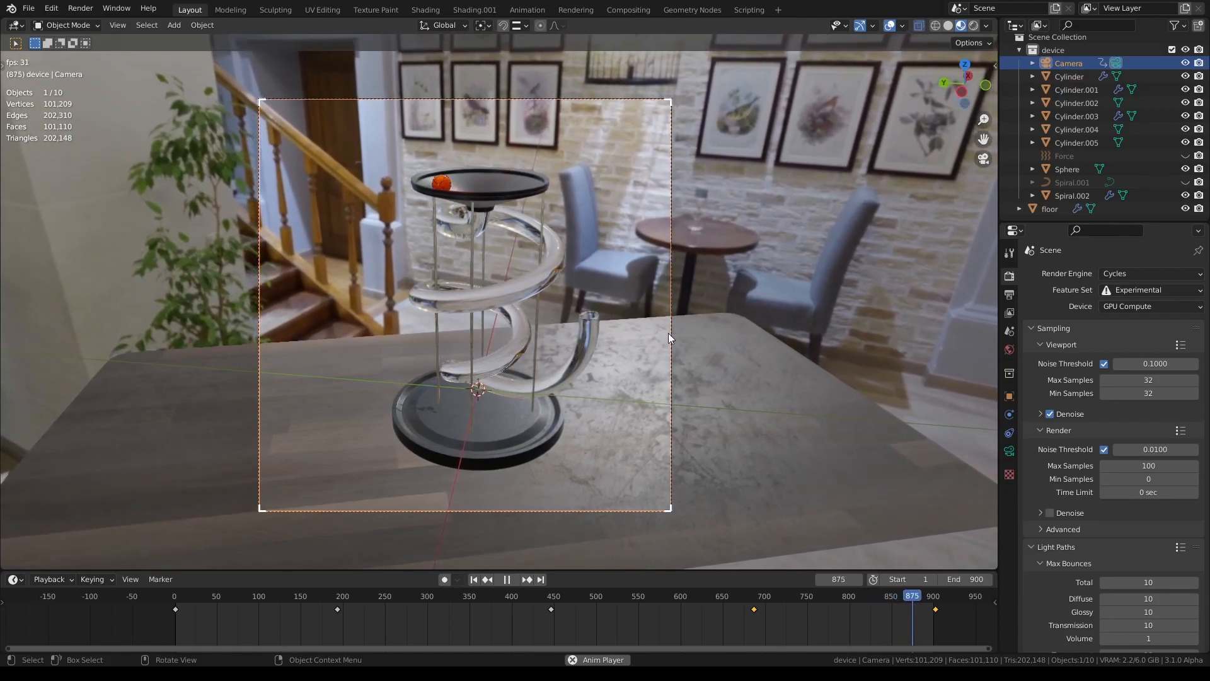
key(space)
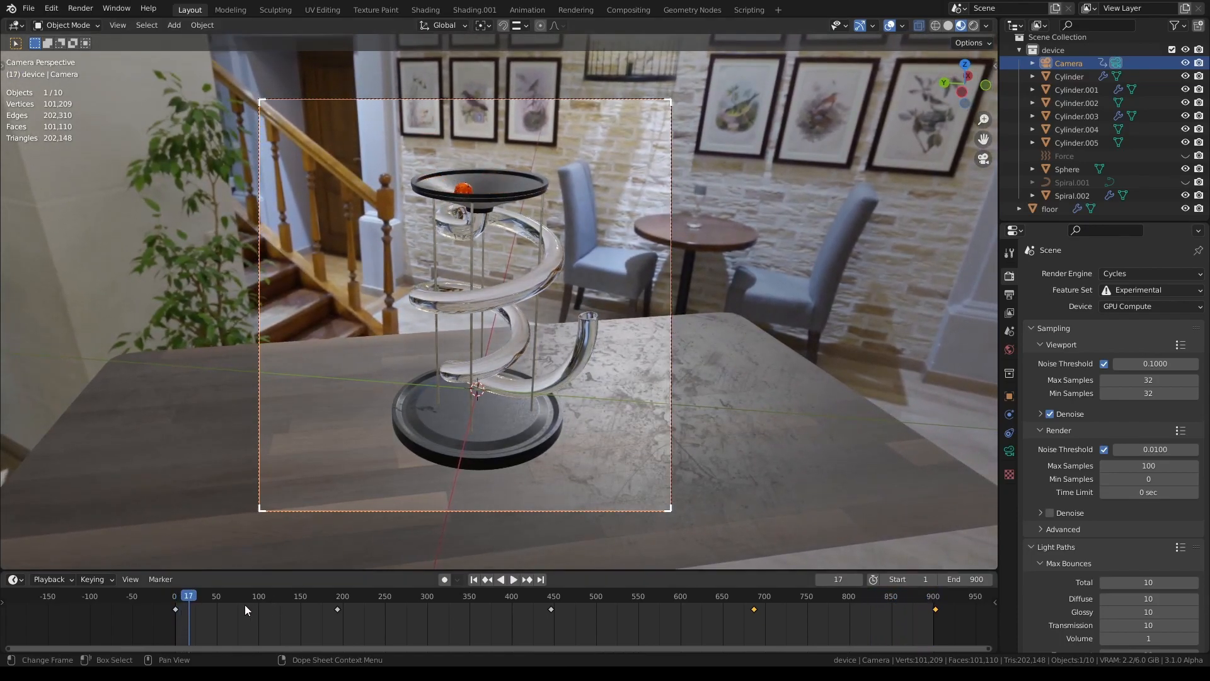
drag(195, 592, 178, 593)
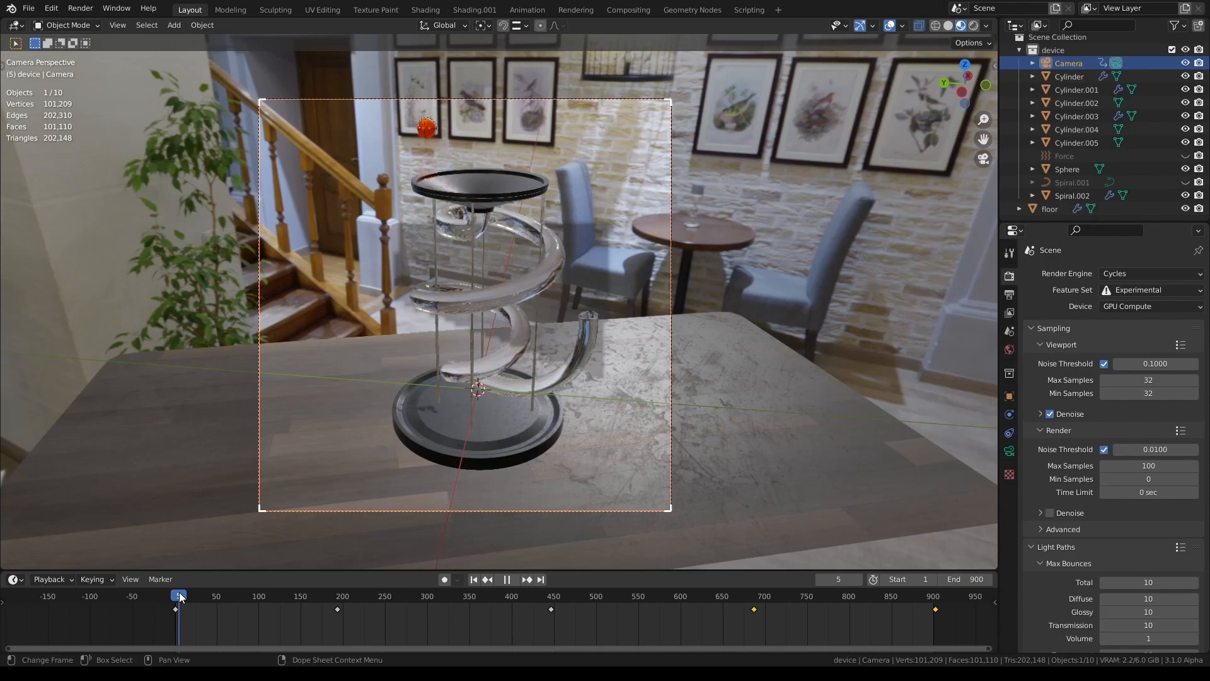
Set the camera's focal length to 60 mm and its sensor size to 45 mm
click(1009, 451)
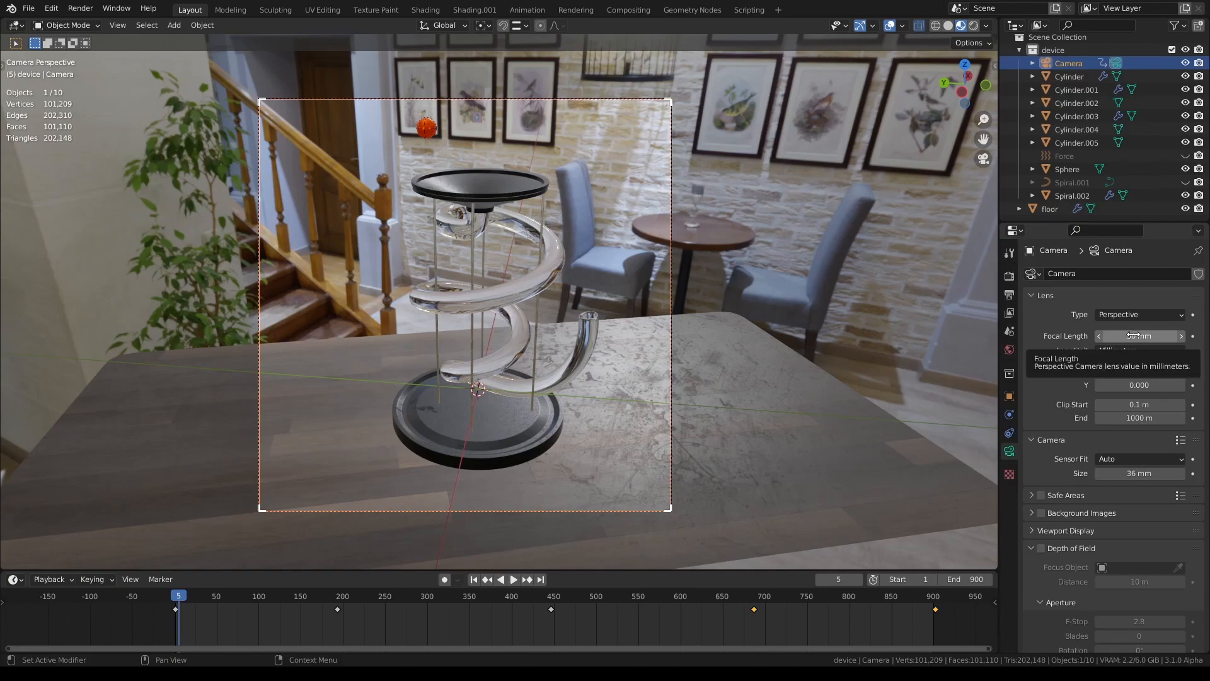
scroll(1133, 442, down, 1)
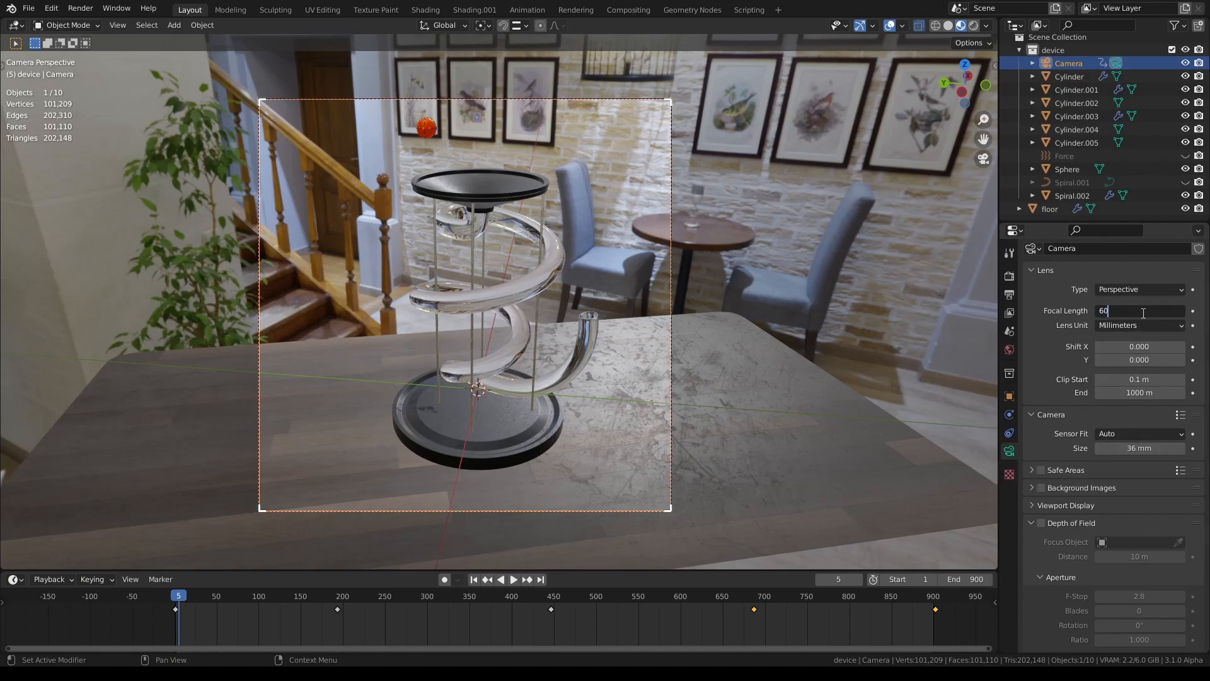
key(Return)
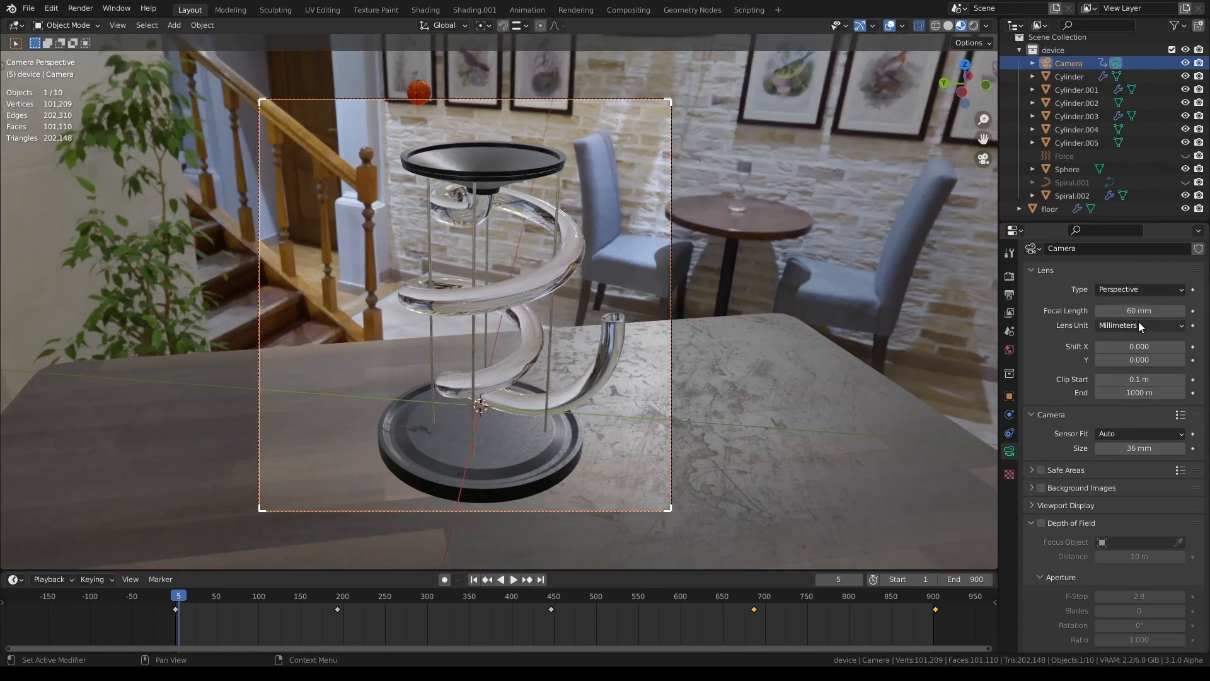
mouse_move(1132, 448)
mouse_down()
mouse_move(1175, 448)
mouse_move(1133, 448)
mouse_up()
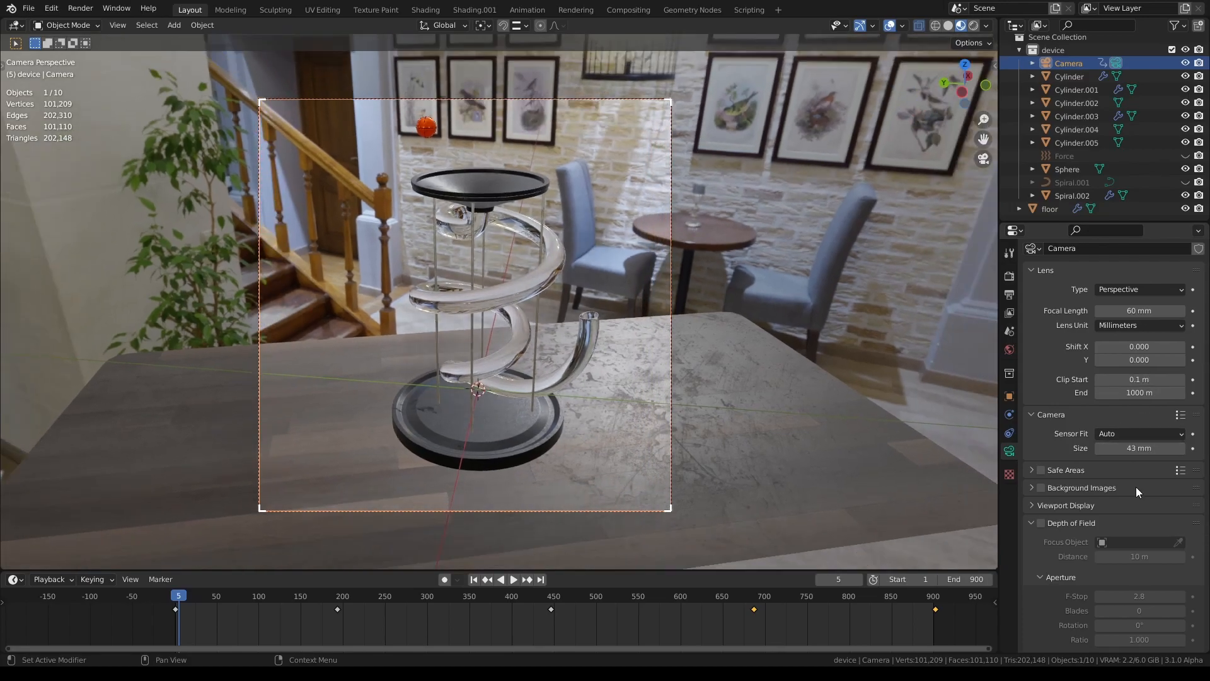
key(Return)
Enable the camera's depth of field with Spiral.002 as focus object and an F-Stop of 5.6
scroll(1135, 467, down, 5)
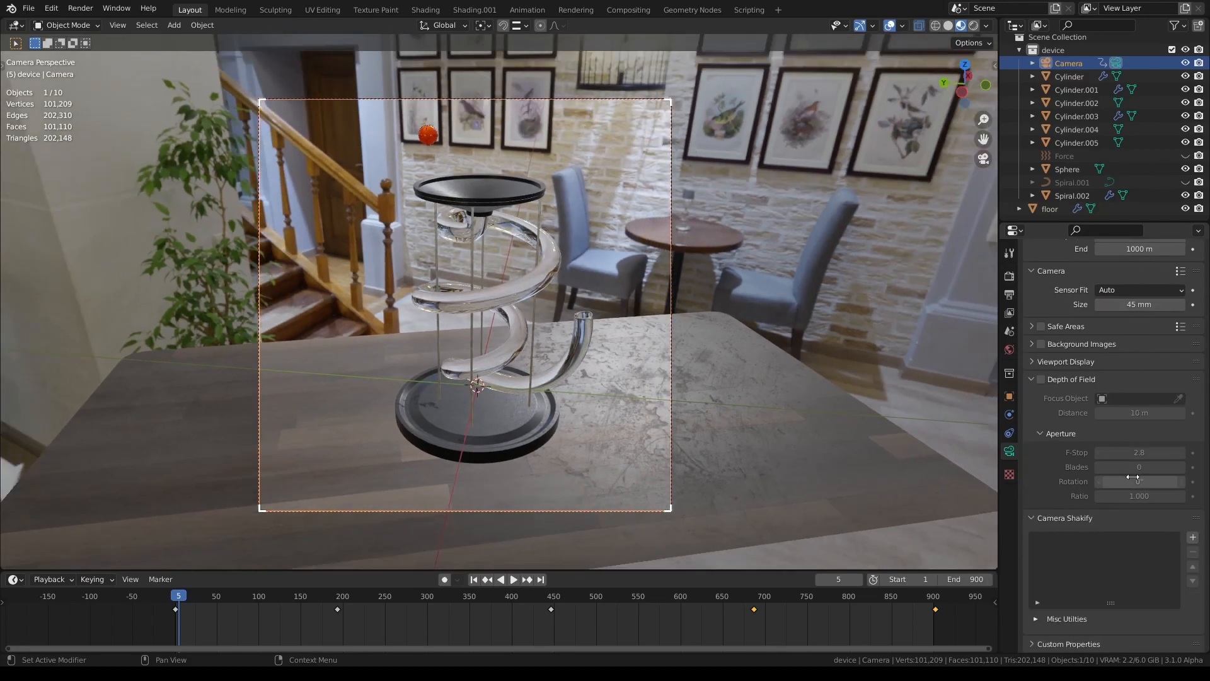
click(1041, 379)
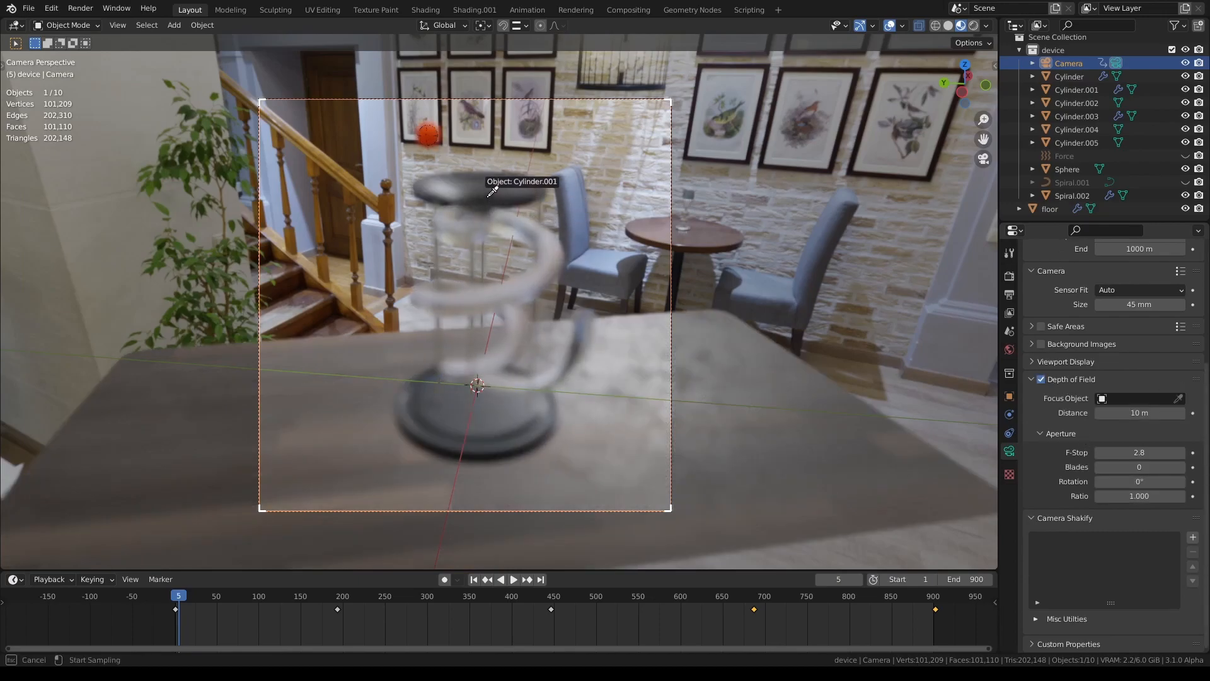
click(514, 227)
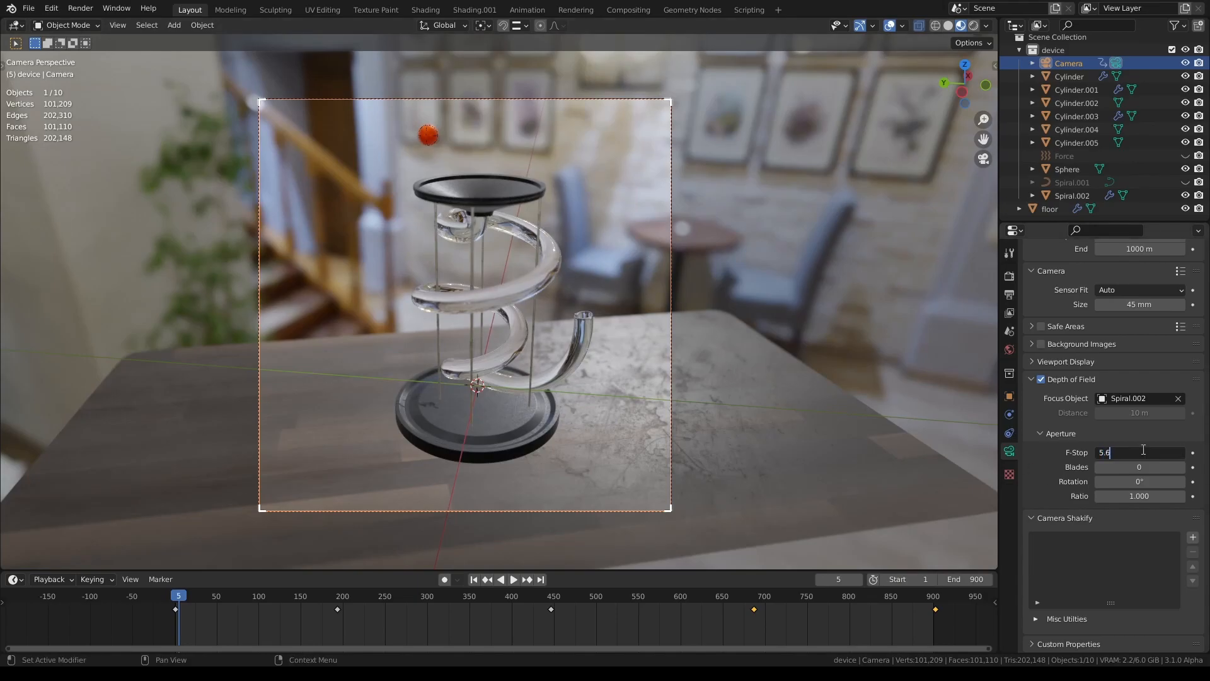
key(Return)
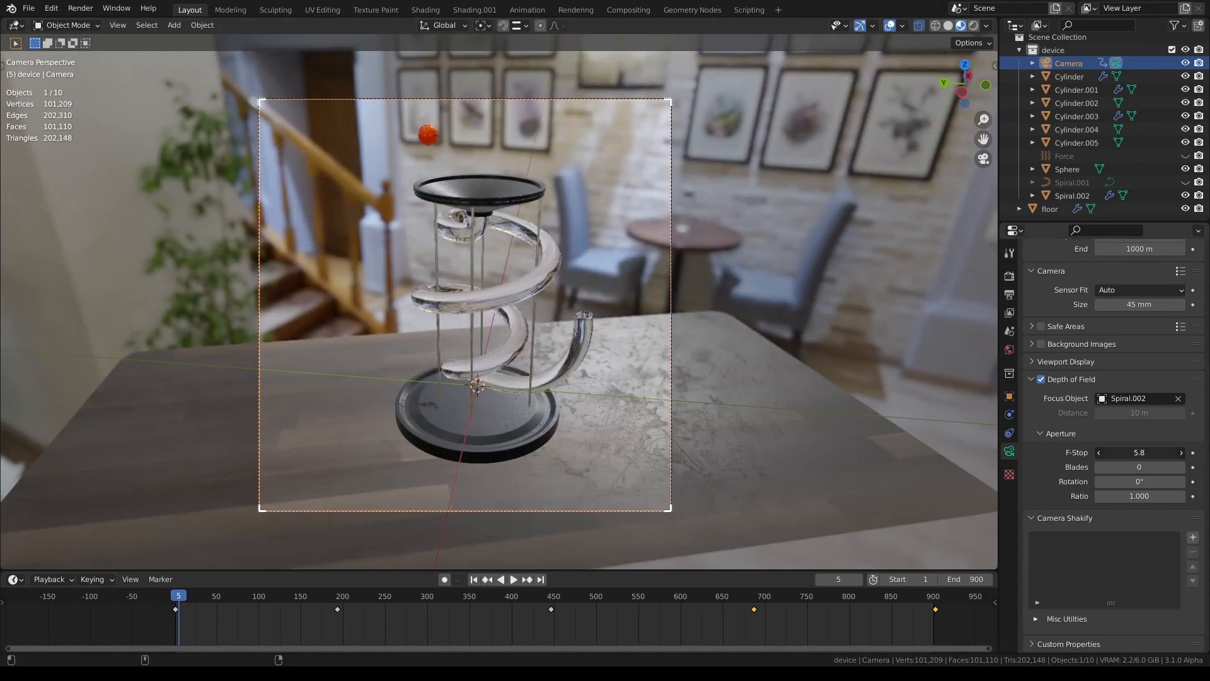
mouse_move(1138, 453)
mouse_down()
mouse_move(1104, 452)
mouse_move(1136, 452)
mouse_move(1124, 452)
mouse_up()
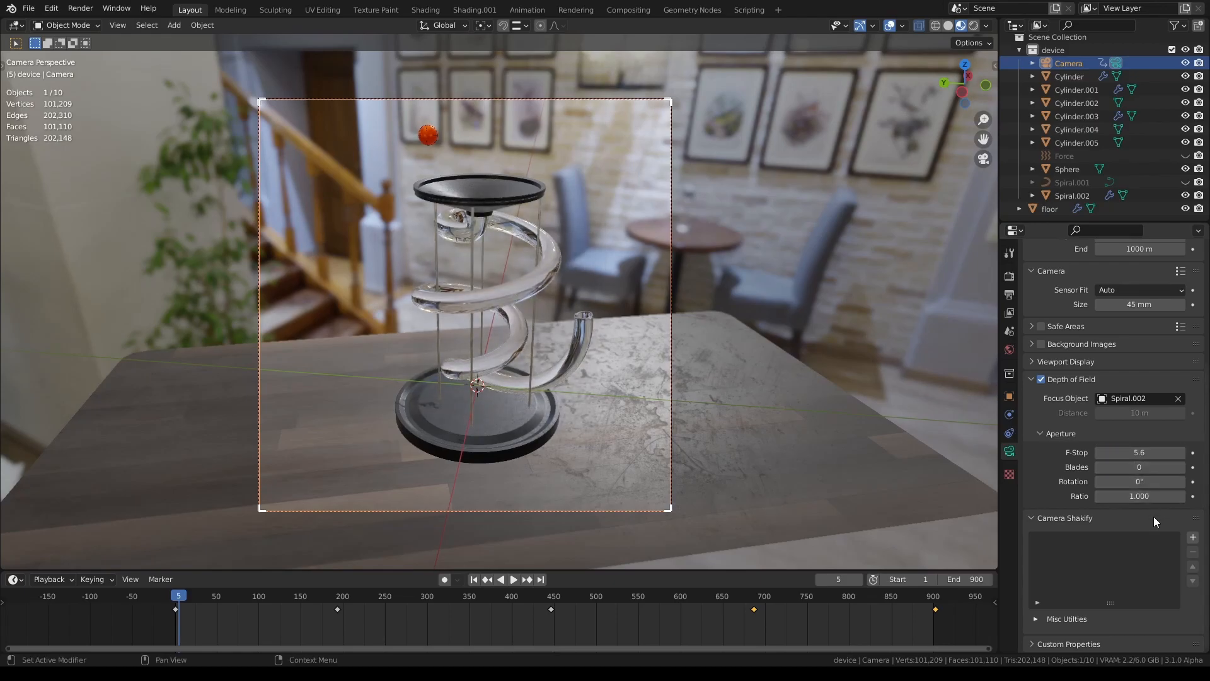
Add an Investigation camera shake in Camera Shakify and set its influence to 0
click(1192, 537)
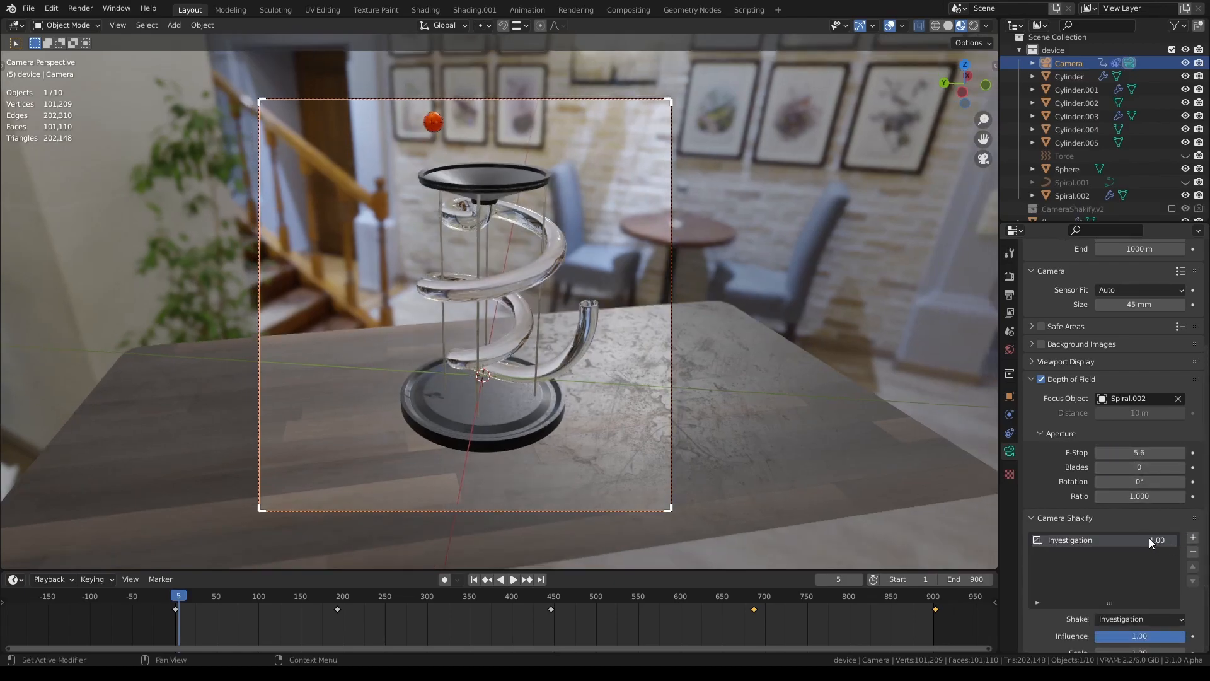
text(0)
key(Return)
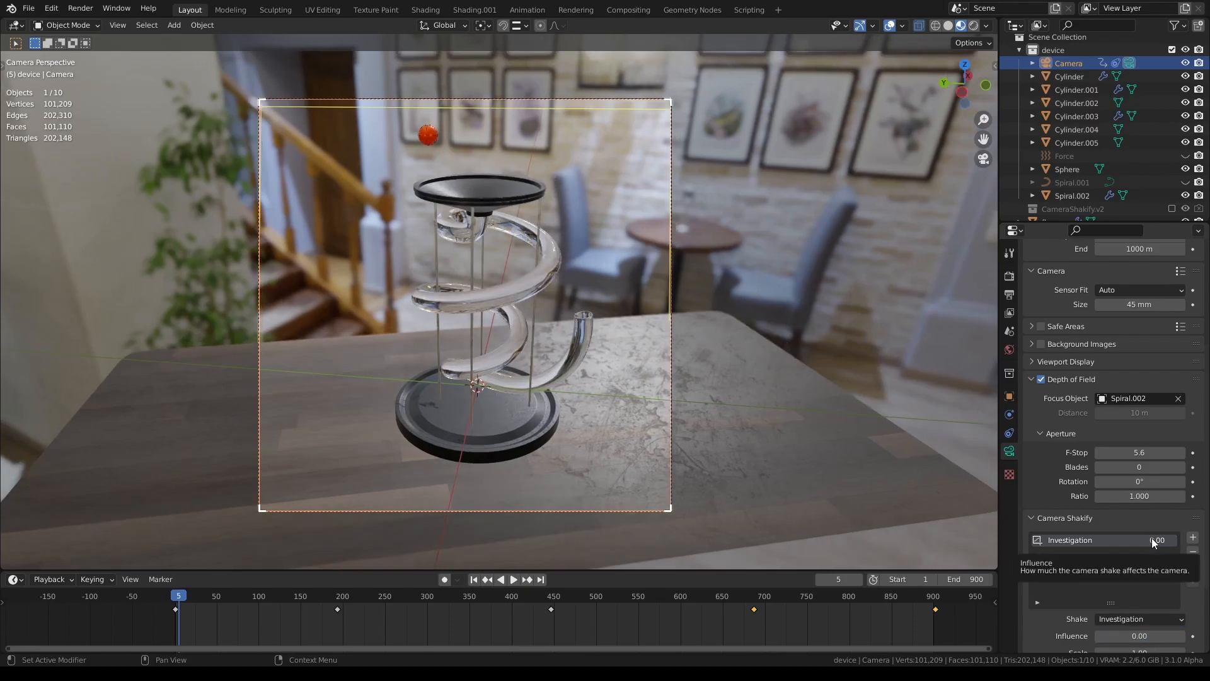
Keyframe the Investigation shake's influence at 0 on frame 5 and at 0.15 on frame 25
key(i)
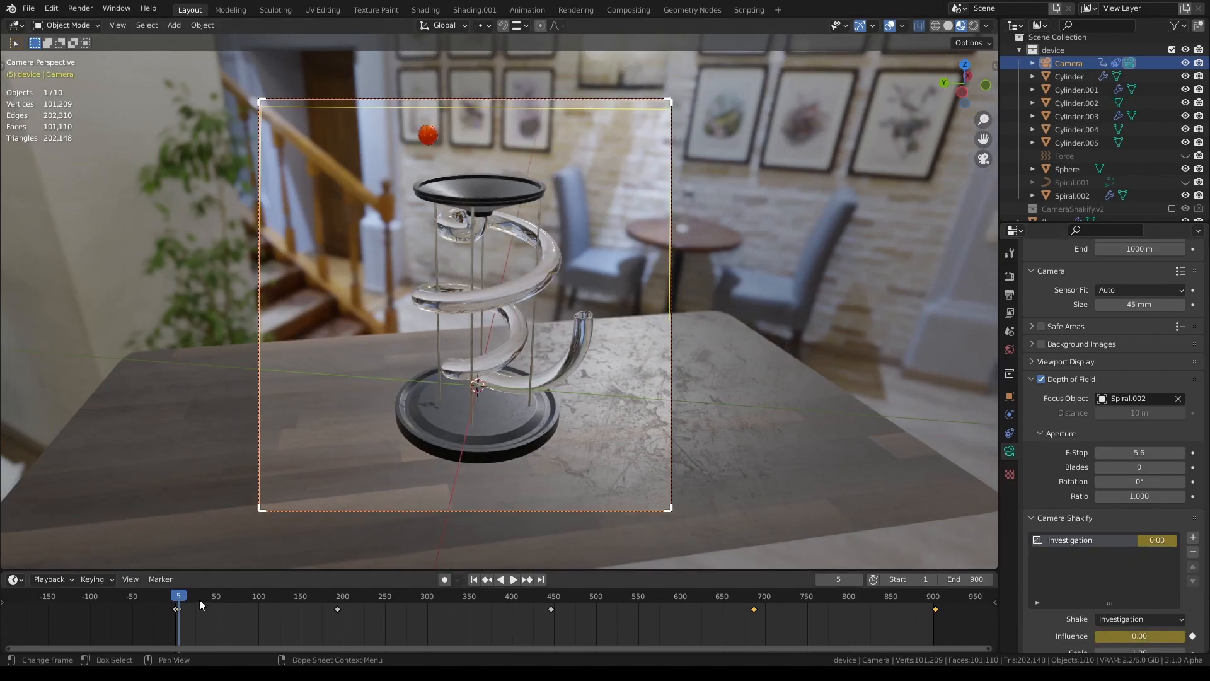
click(194, 597)
key(Right)
click(1163, 537)
text(.15)
key(Return)
key(i)
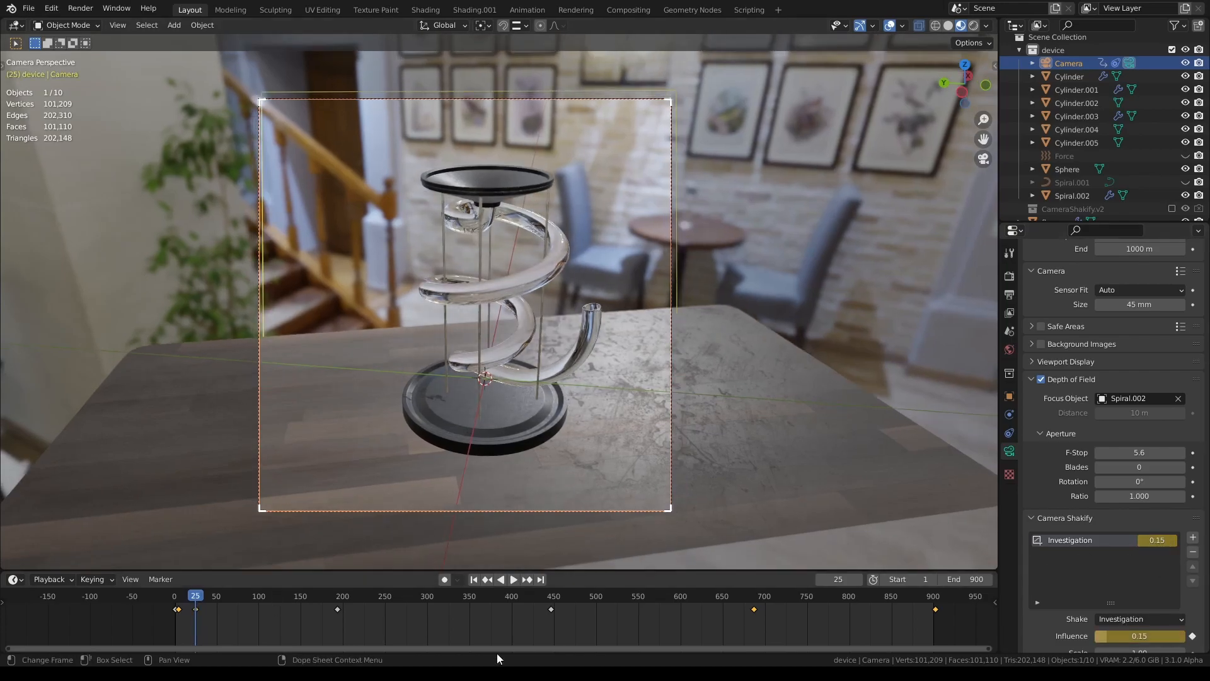
Duplicate the 0.15 influence keyframe to about frame 875 and the 0 keyframe to just before frame 900, and play from frame 823
key(shift+d)
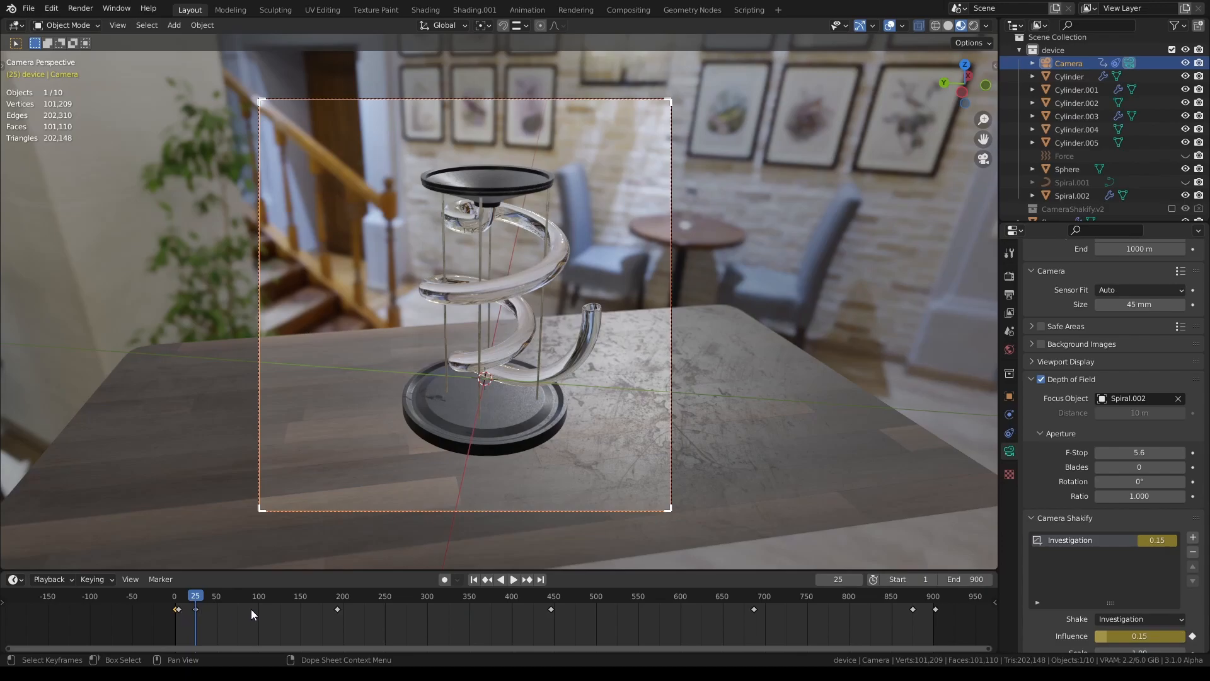
key(shift+d)
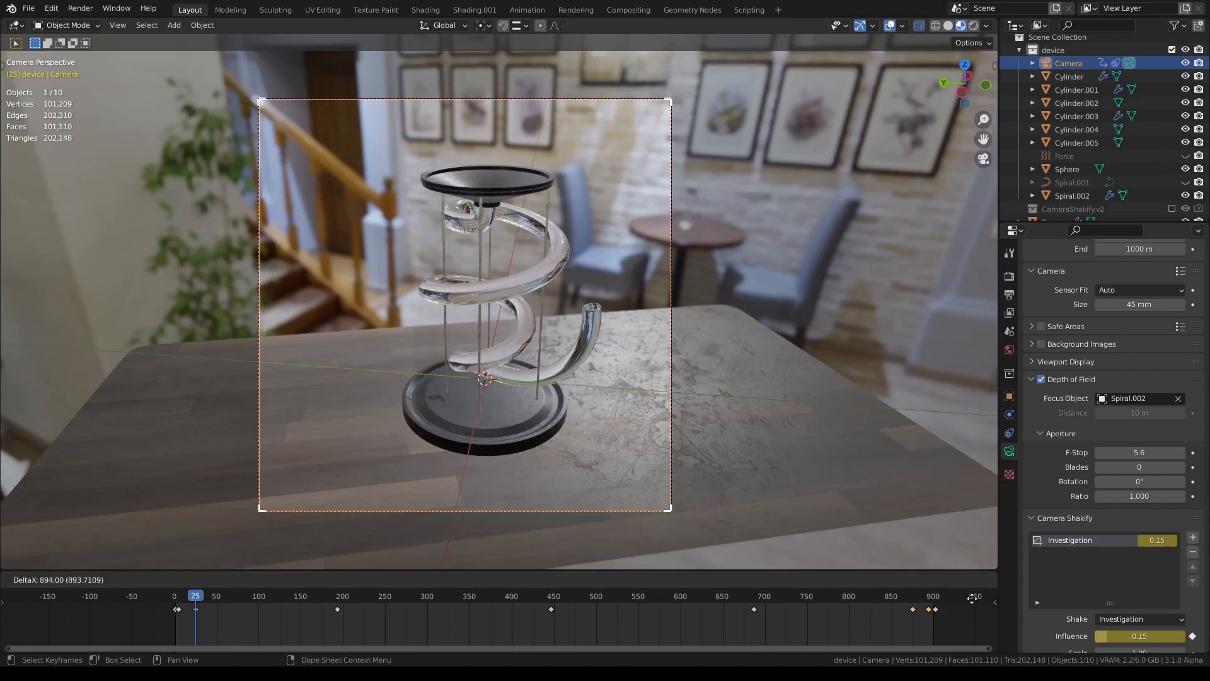
click(868, 595)
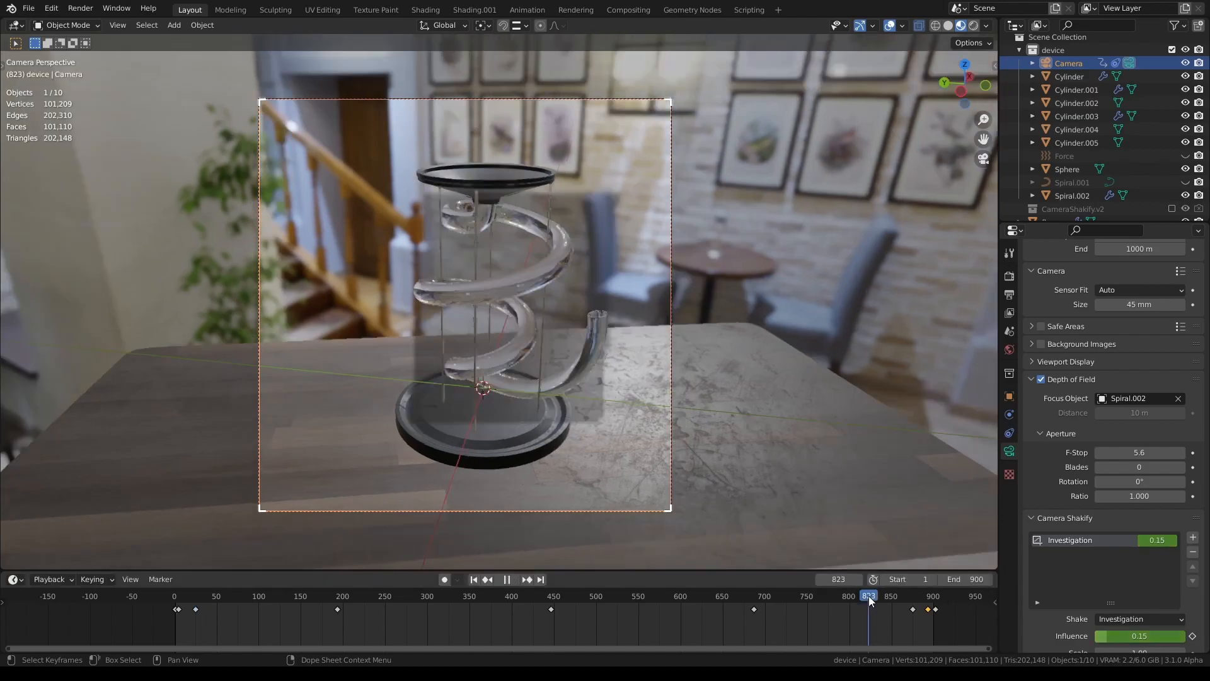
key(space)
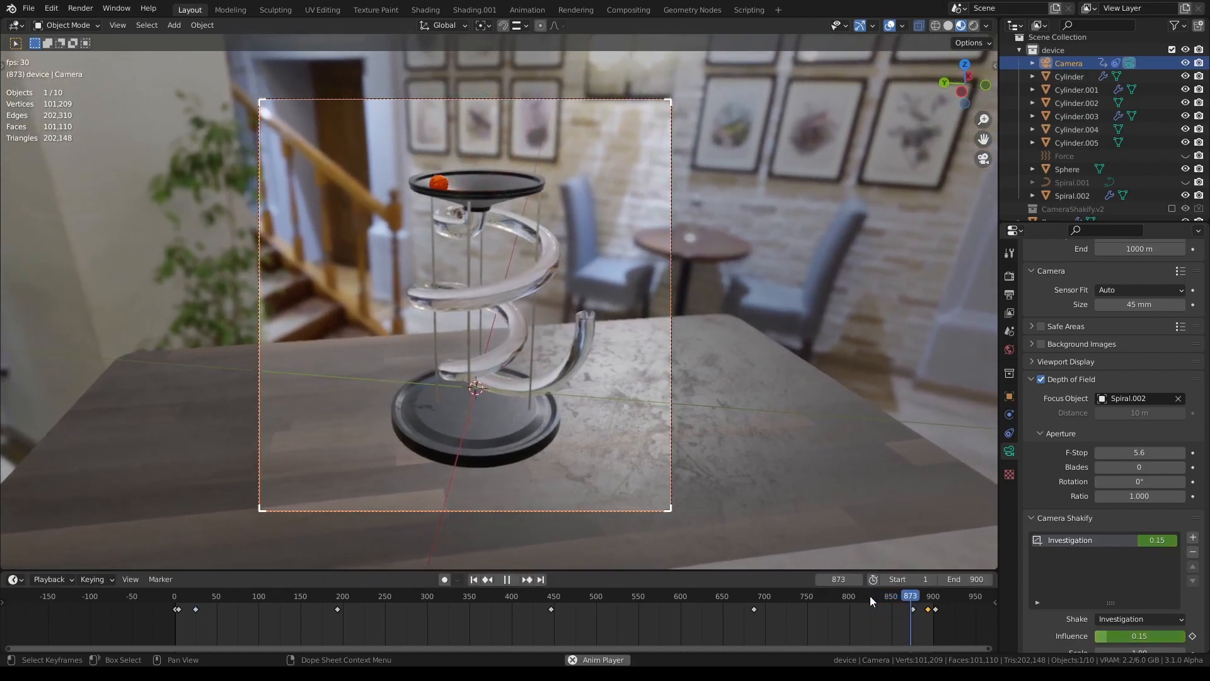